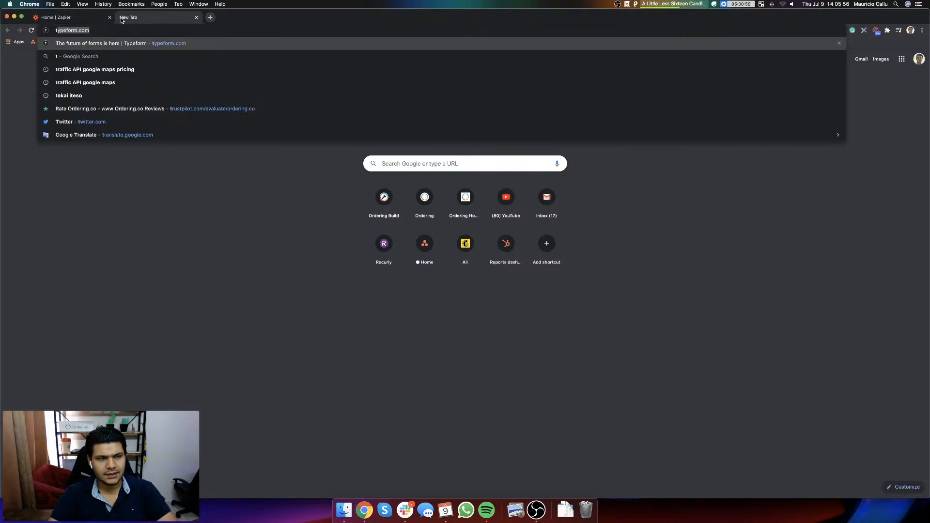
Step: Load typeform.com in the new browser tab and open its login page
key("Return")
left_click(80, 19)
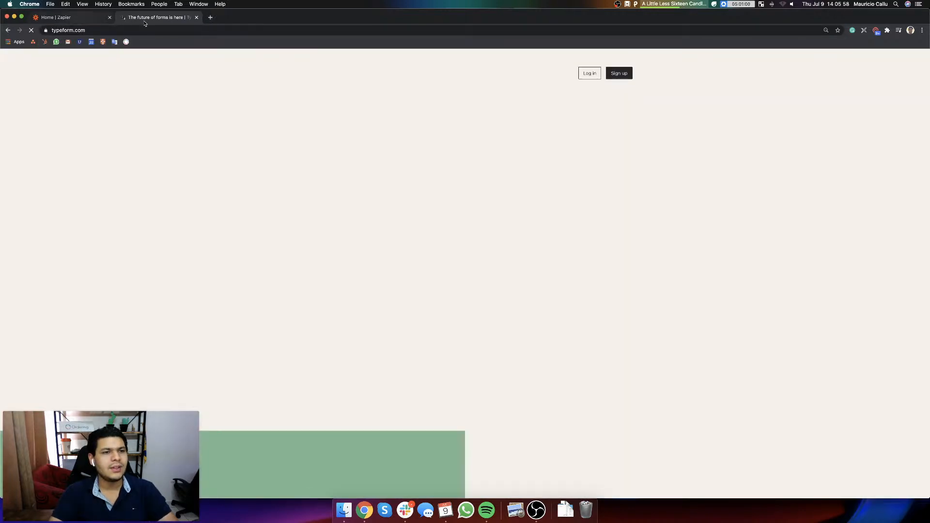
left_click(135, 18)
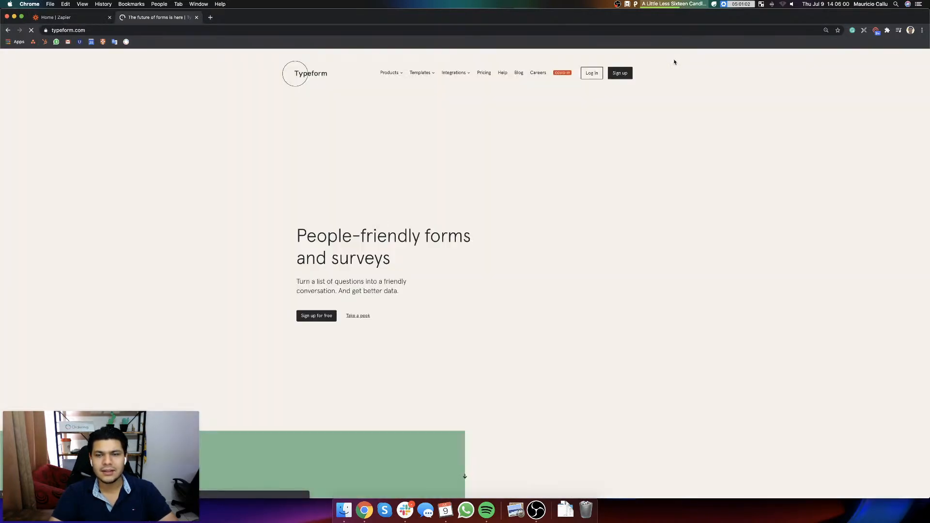
key("super+minus")
key("super+plus")
key("super+plus")
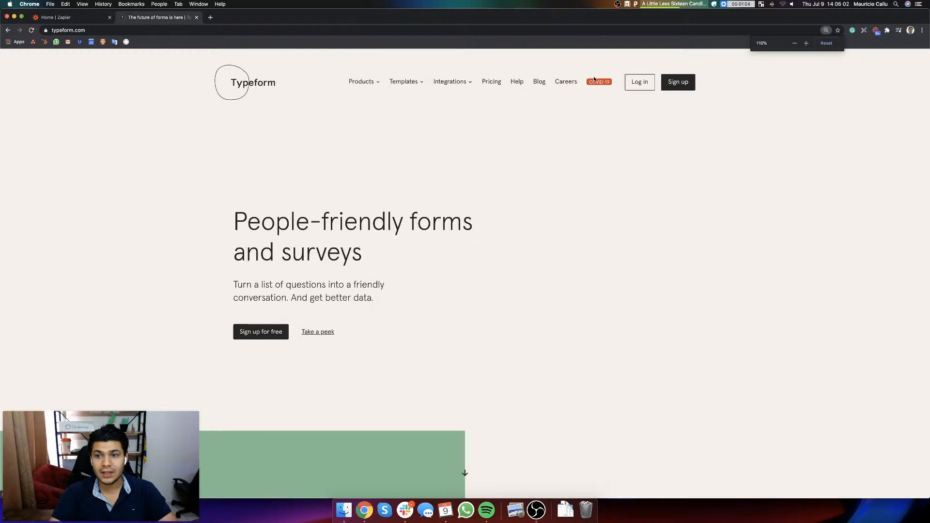
left_click(642, 86)
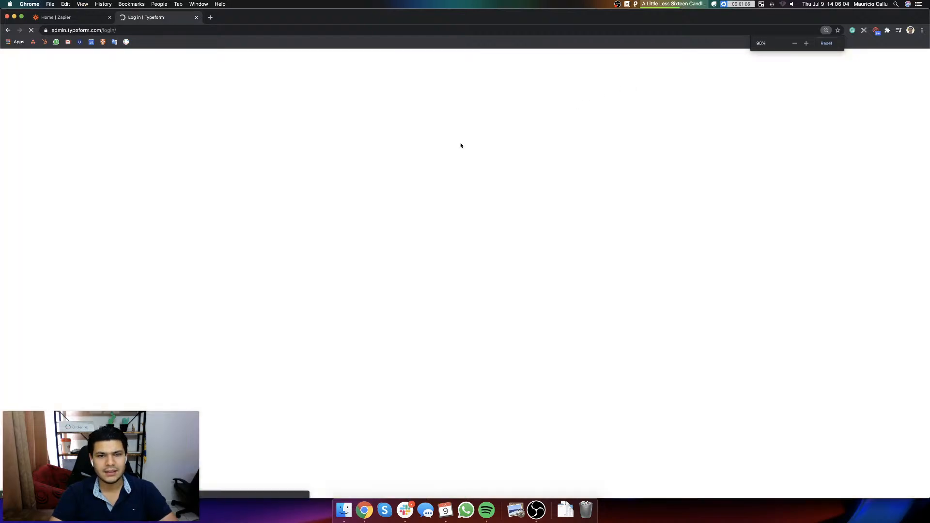
Step: Try to log in to Typeform by replacing the prefilled credentials with another account e-mail and entering the account password
left_click(478, 248)
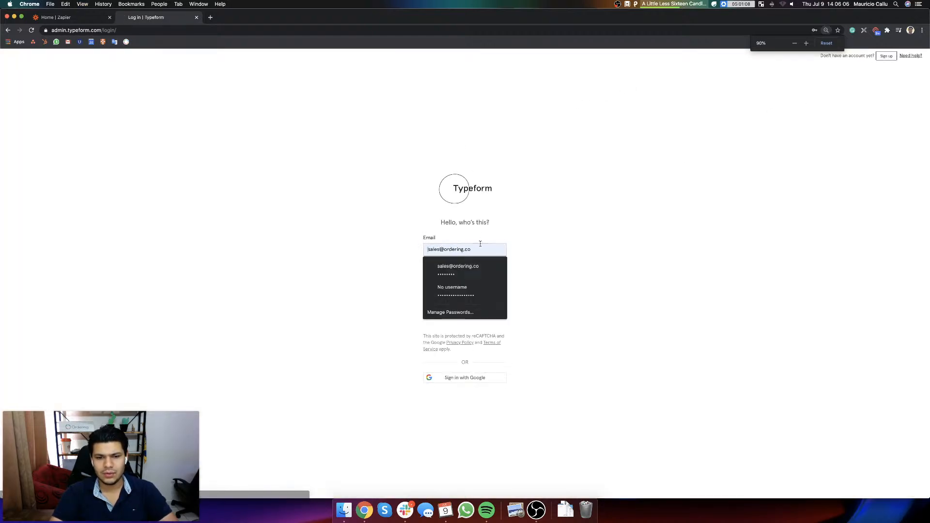
key("super+a")
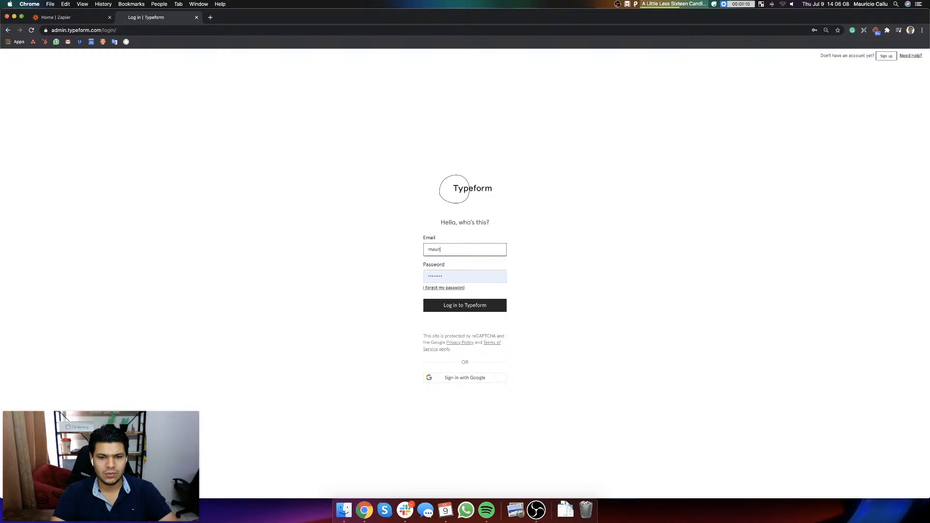
key("Tab")
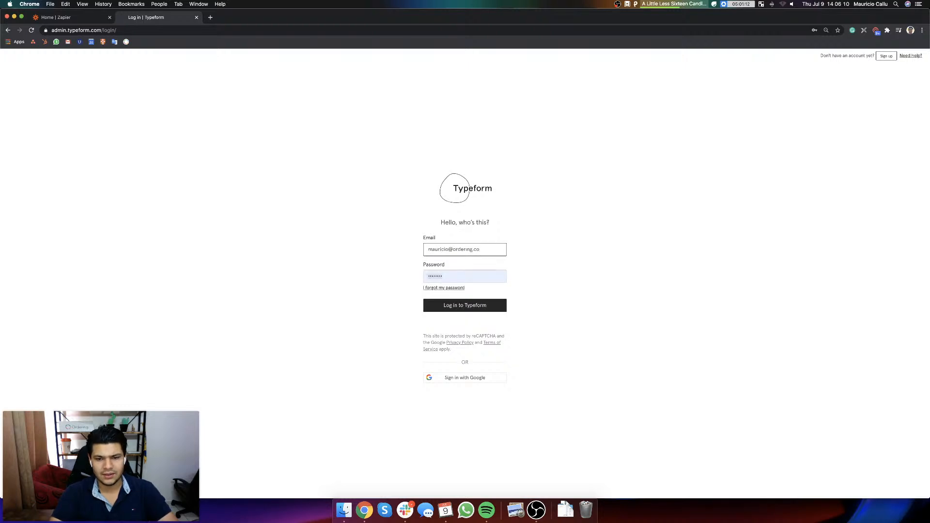
type("••")
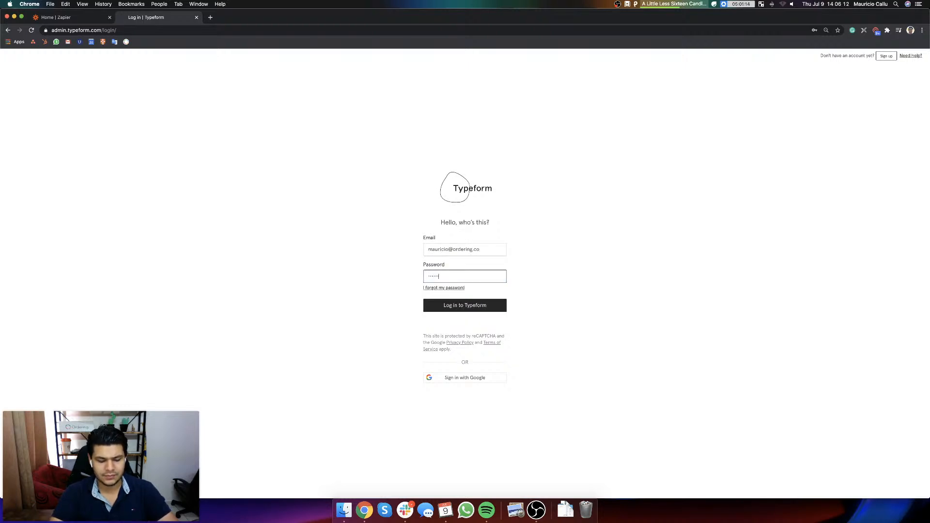
key("super+a")
type("•")
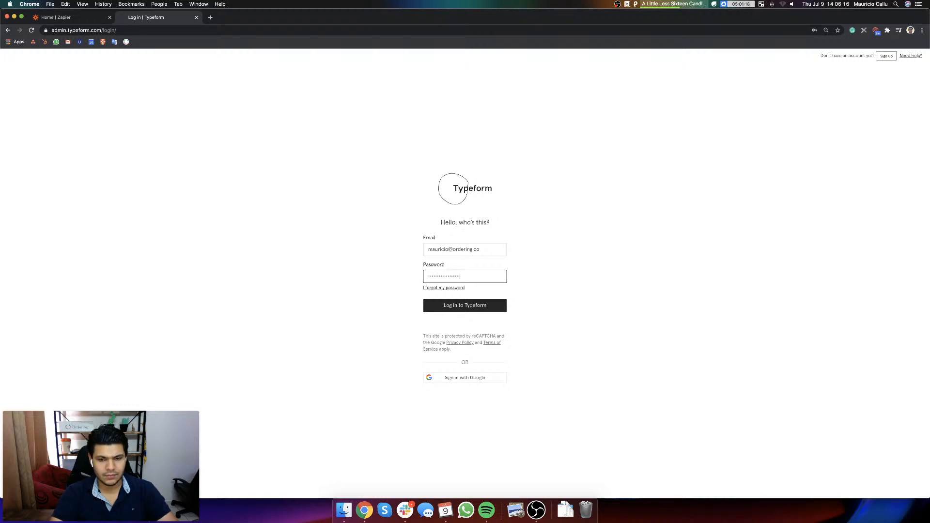
key("Return")
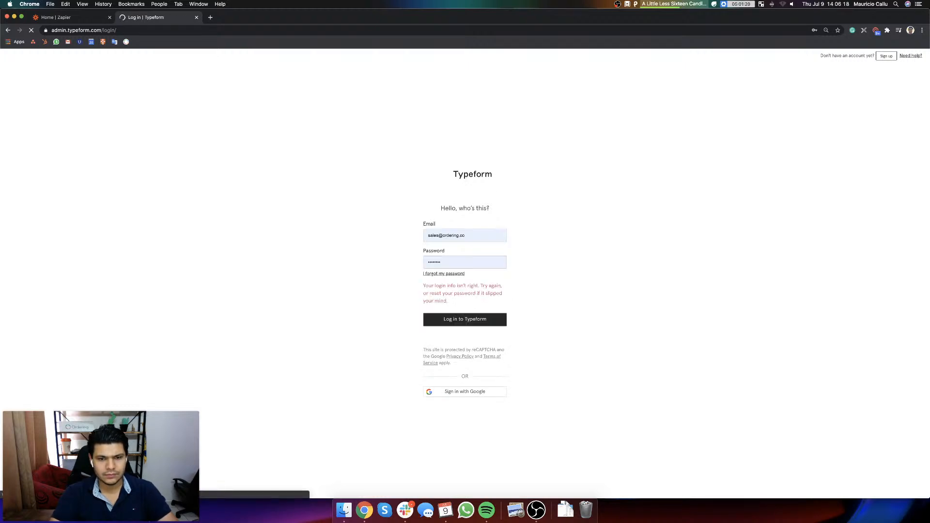
Step: Log in to Typeform with the prefilled saved credentials, briefly check the Zapier dashboard, and return to the Typeform workspaces
left_click(473, 324)
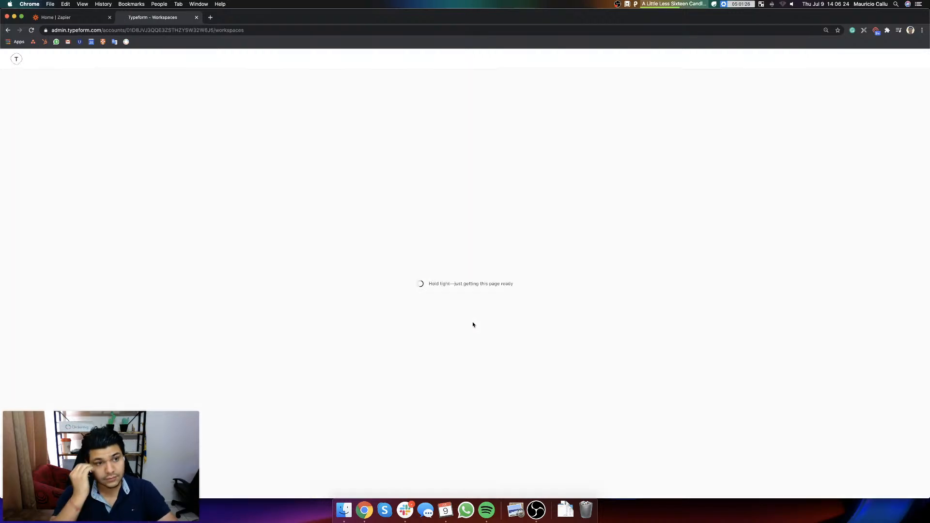
left_click(72, 17)
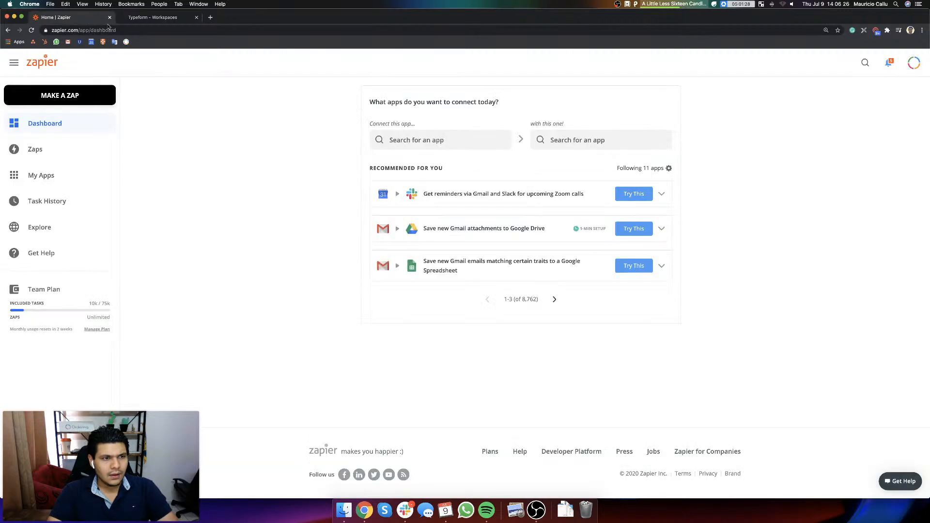
left_click(145, 17)
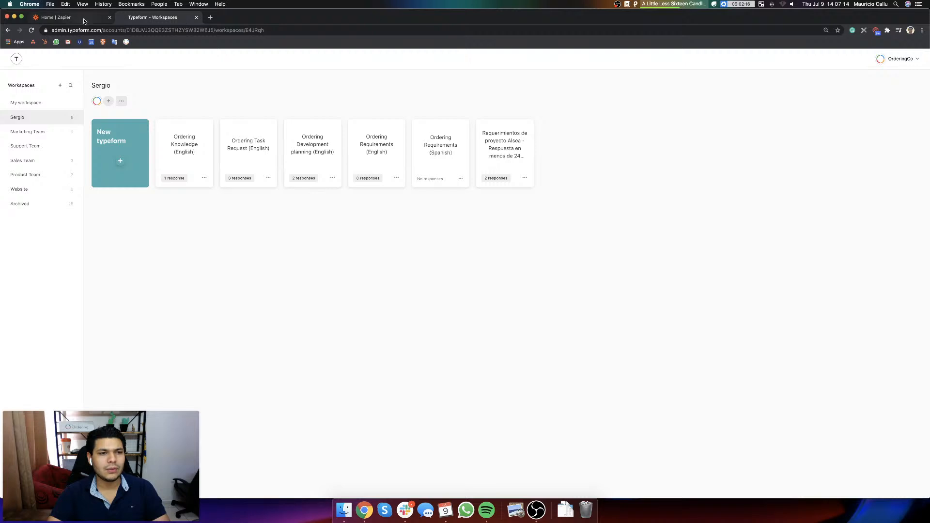
Step: Open the Ordering University website, orderinguniversityweb.ordering.co, in a new browser tab
left_click(210, 18)
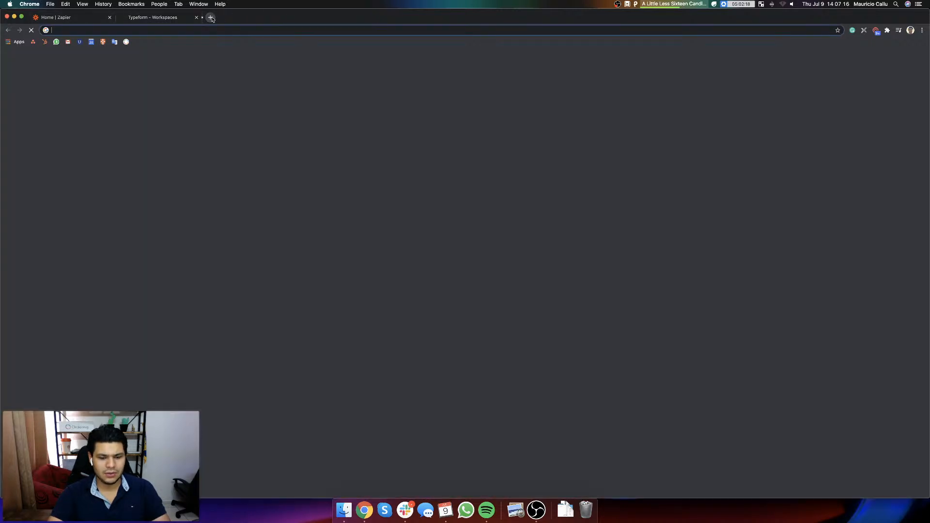
type("orderingun")
type("ni")
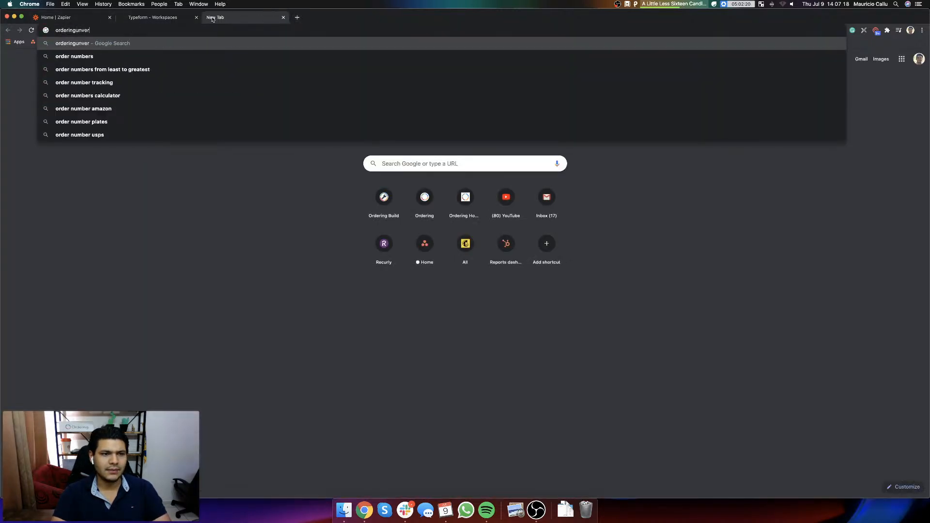
key("BackSpace")
key("BackSpace")
type("i")
key("Return")
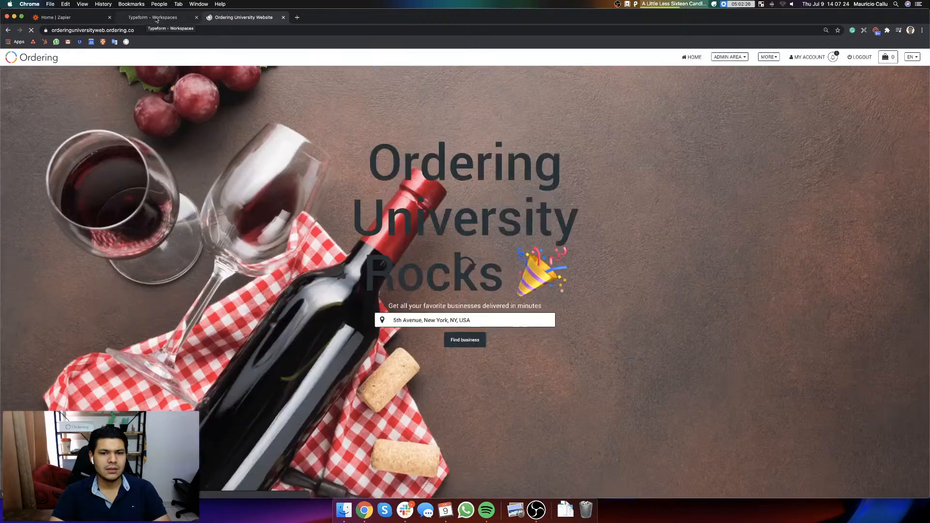
Step: Switch to Typeform and start a new typeform from scratch in the Archived workspace
left_click(146, 19)
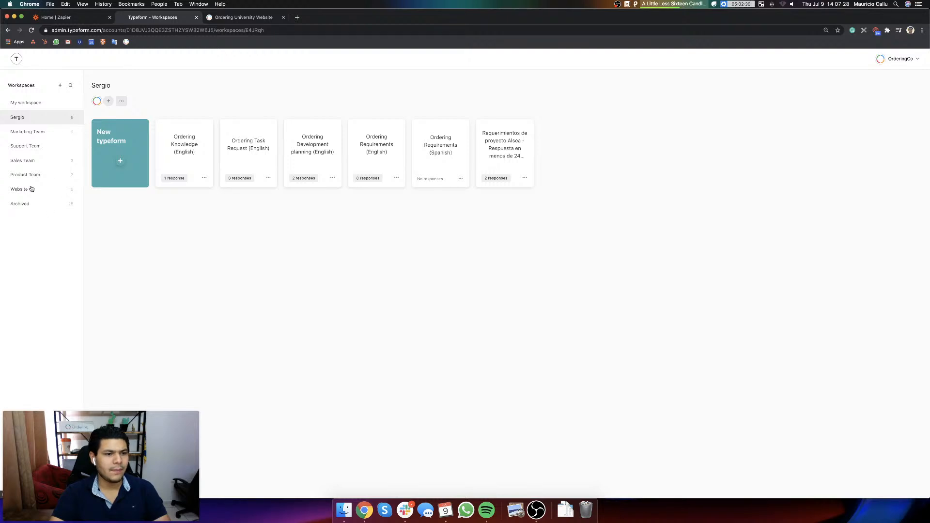
left_click(39, 133)
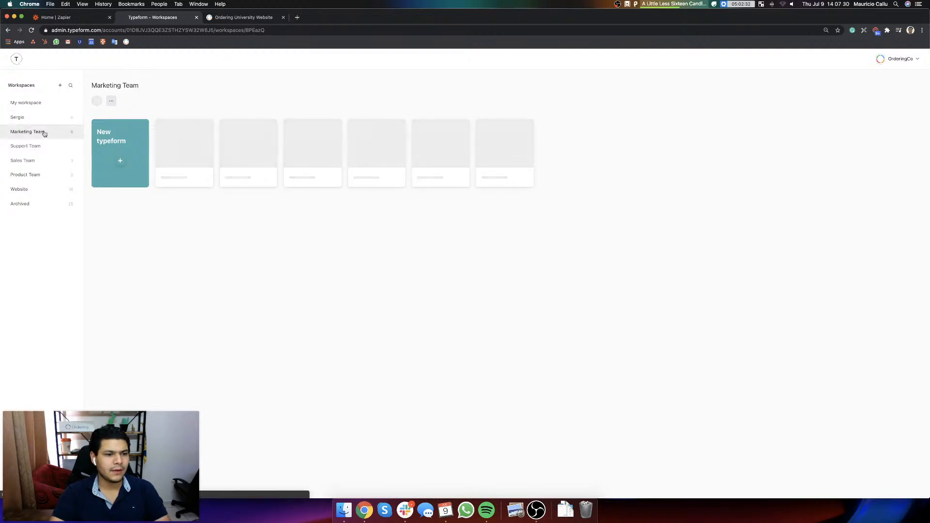
left_click(22, 204)
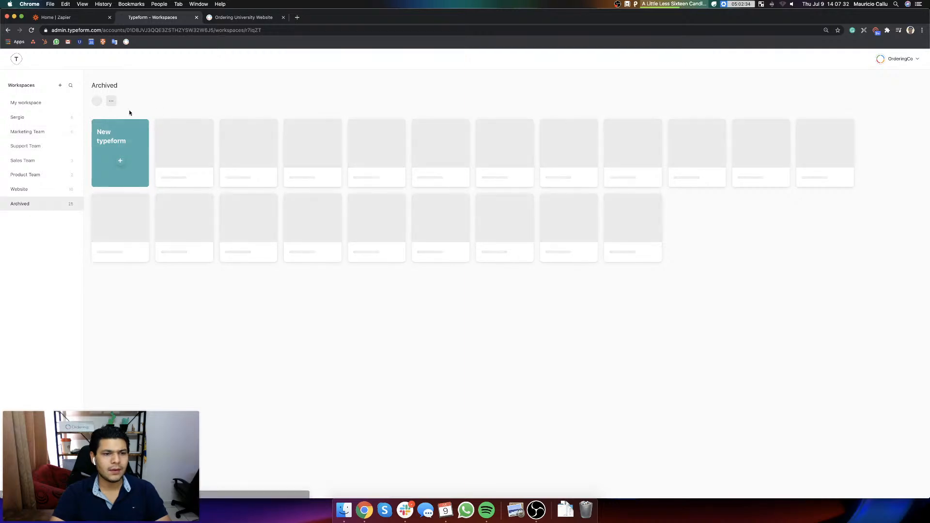
left_click(121, 158)
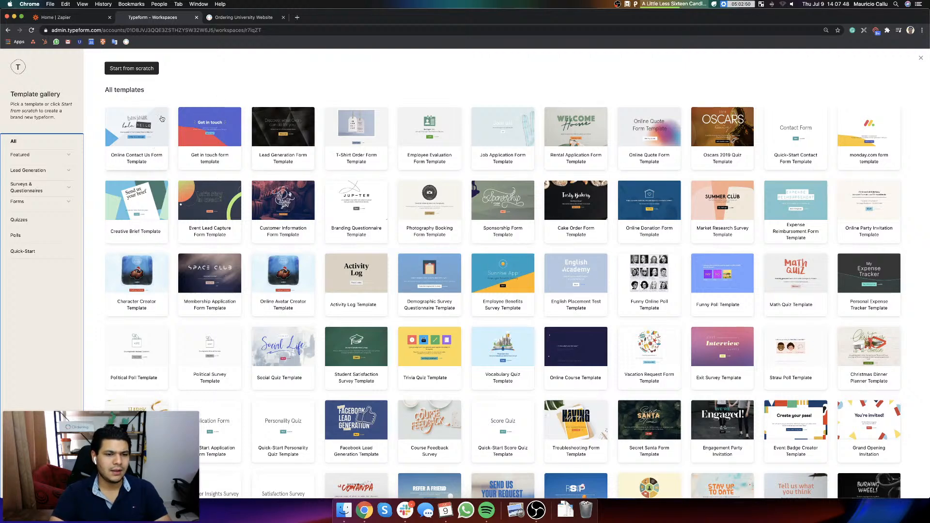
left_click(139, 72)
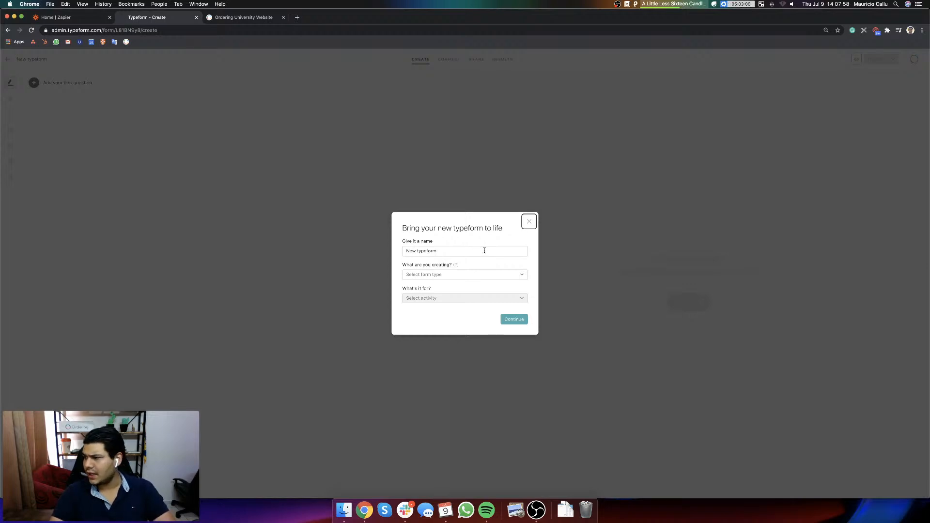
Step: Name the new typeform "Singing Up a Driver" and continue without selecting a form type or activity
left_click(443, 249)
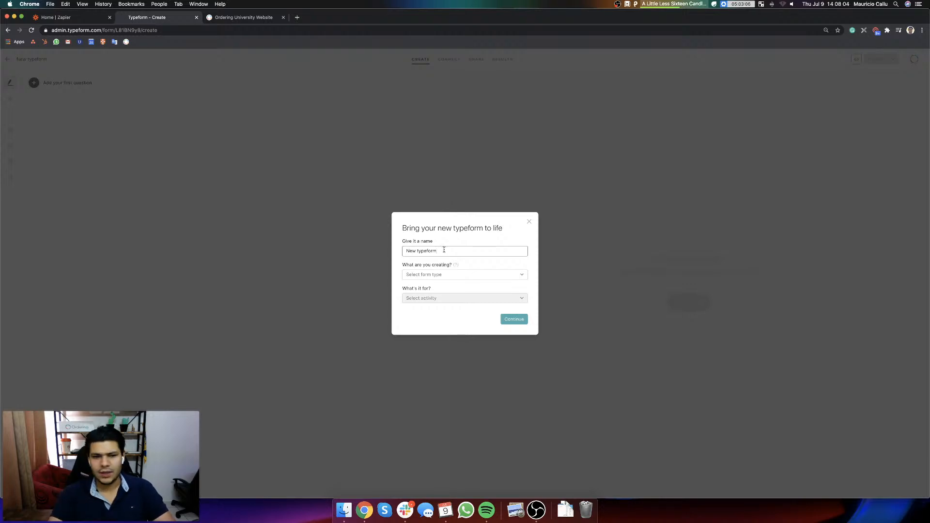
key("super+a")
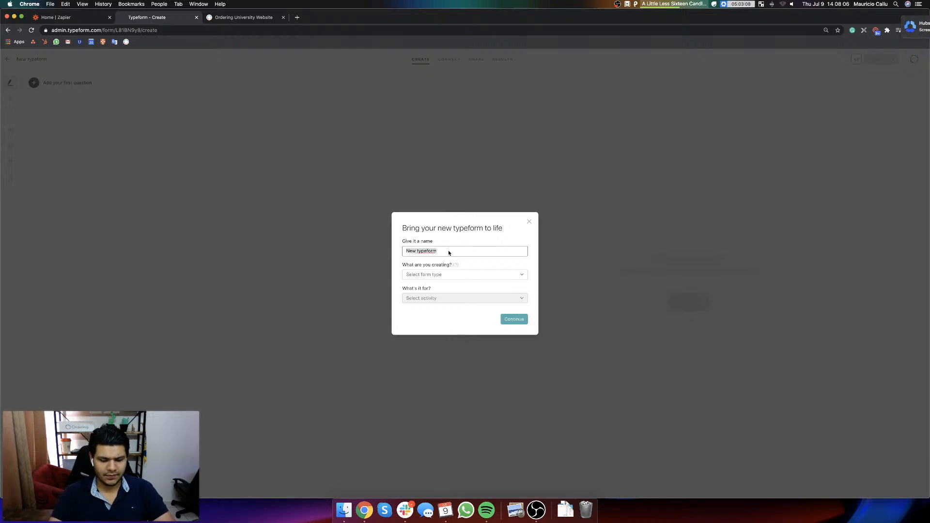
type("Singing Up")
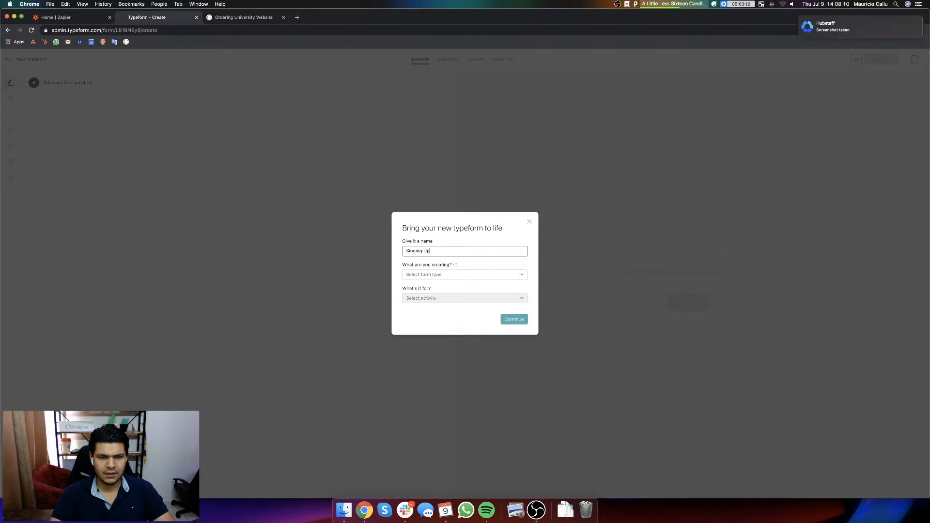
type(" a d")
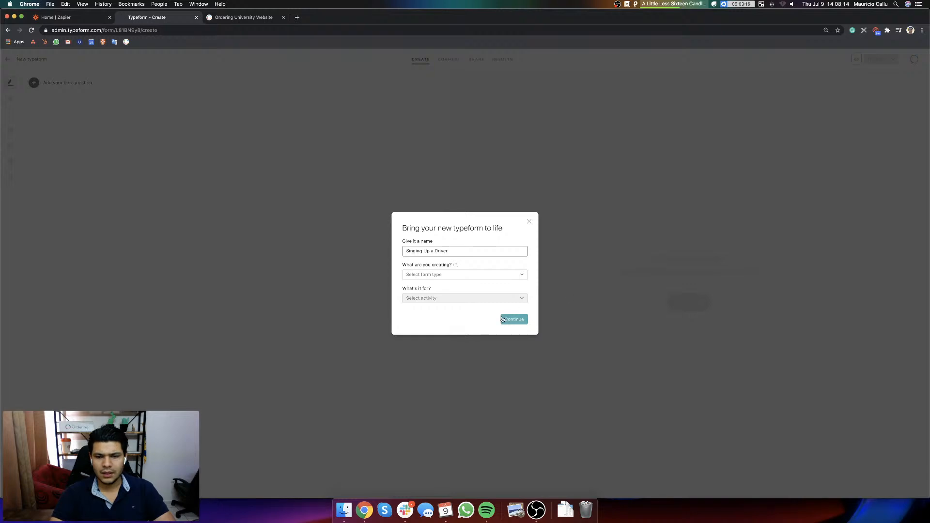
left_click(502, 319)
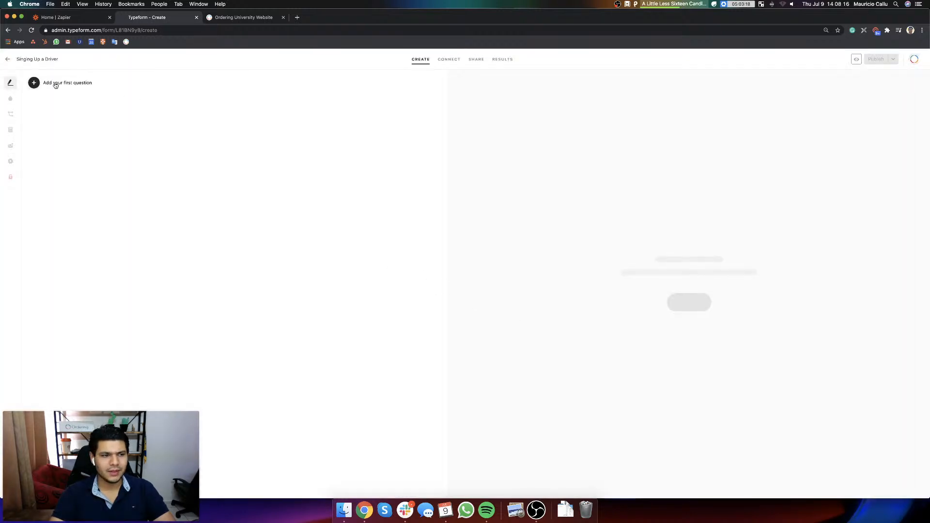
Step: Switch to the Ordering University website and view the Users list in the admin area's settings
left_click(257, 18)
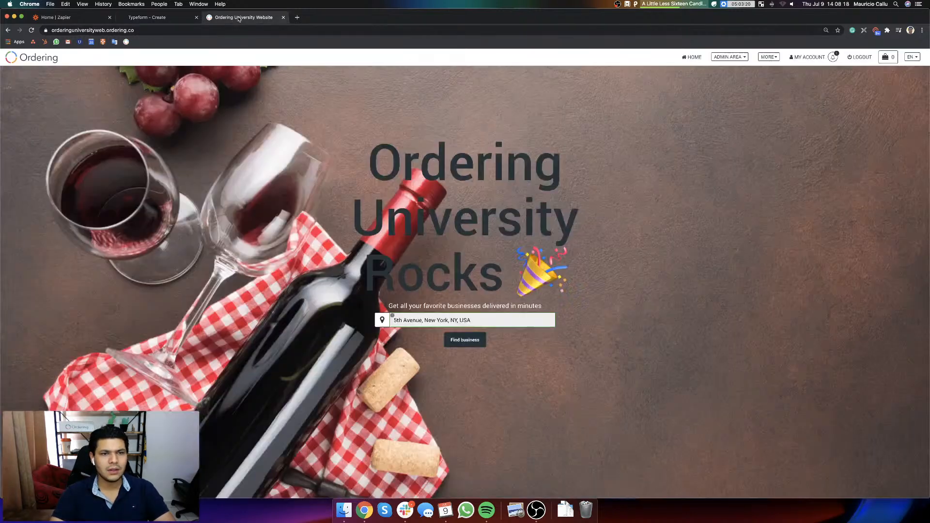
left_click(731, 57)
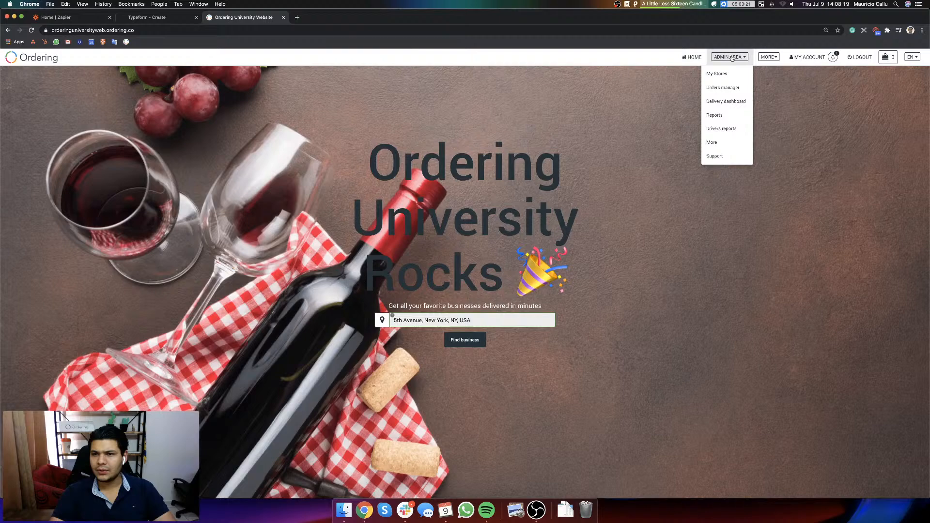
left_click(721, 142)
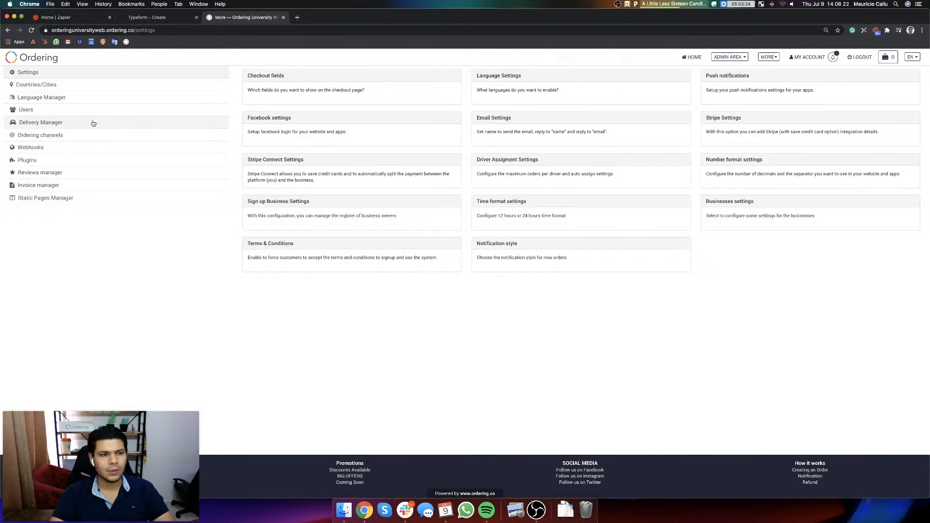
left_click(38, 112)
key("super+plus")
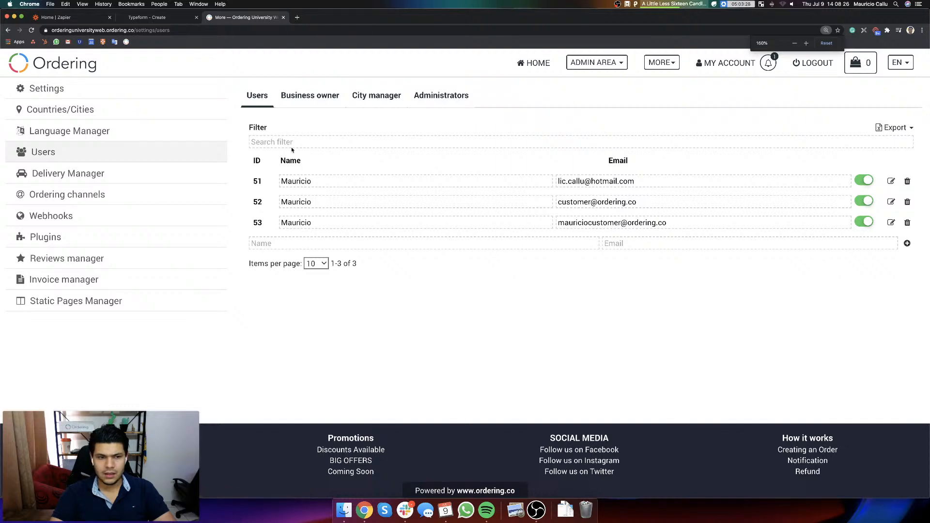
Step: Examine the existing driver's profile fields in the Delivery Manager and return to the new typeform in Typeform
left_click(73, 175)
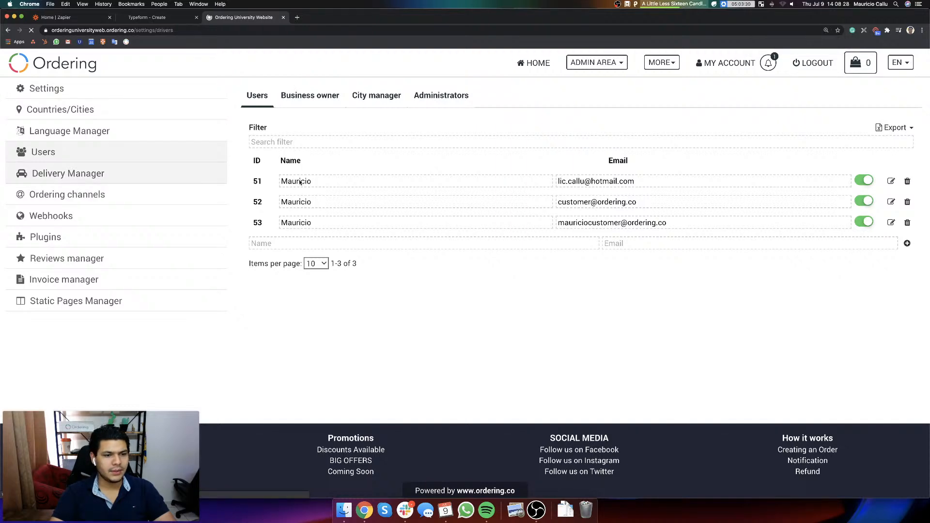
scroll(407, 295, "down", 2)
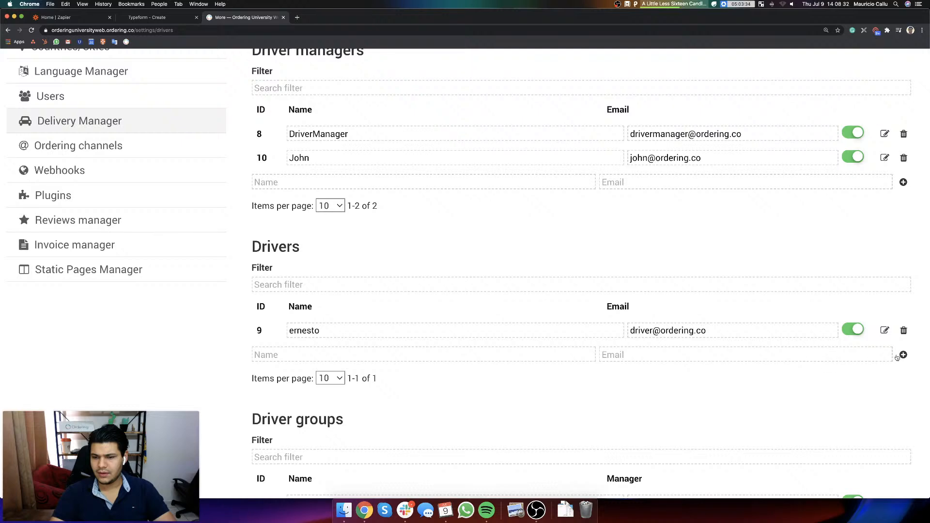
left_click(884, 331)
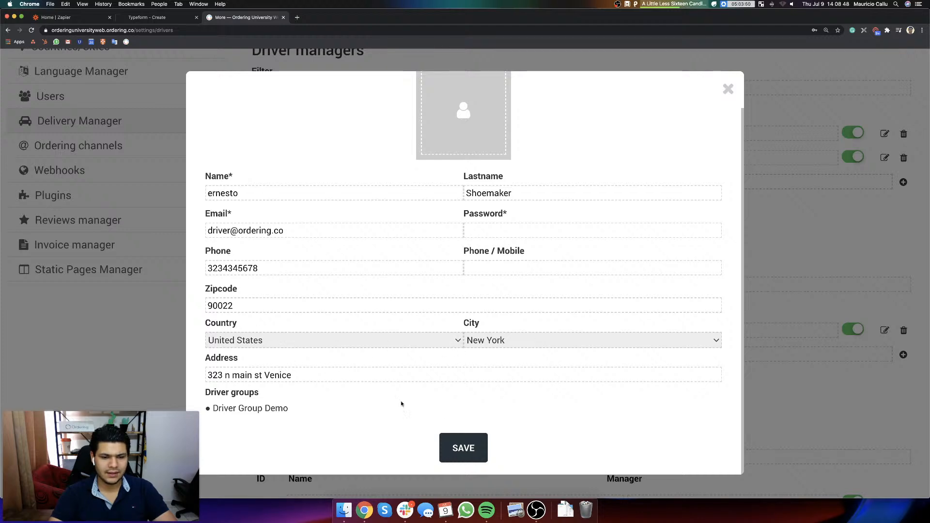
left_click(73, 18)
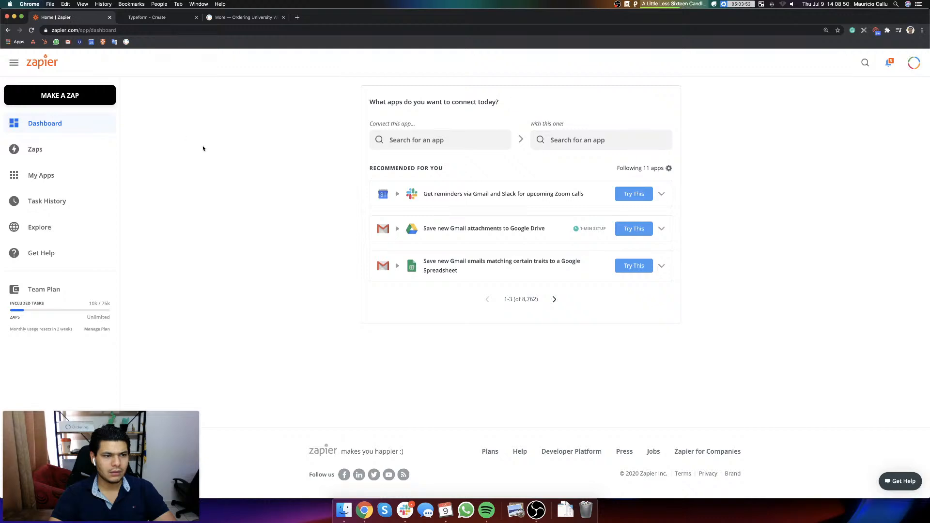
left_click(160, 18)
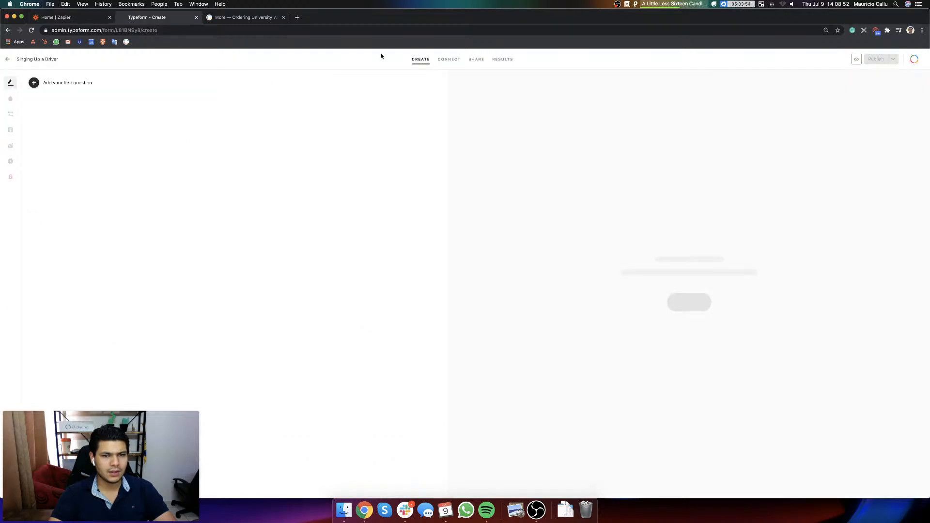
left_click(69, 18)
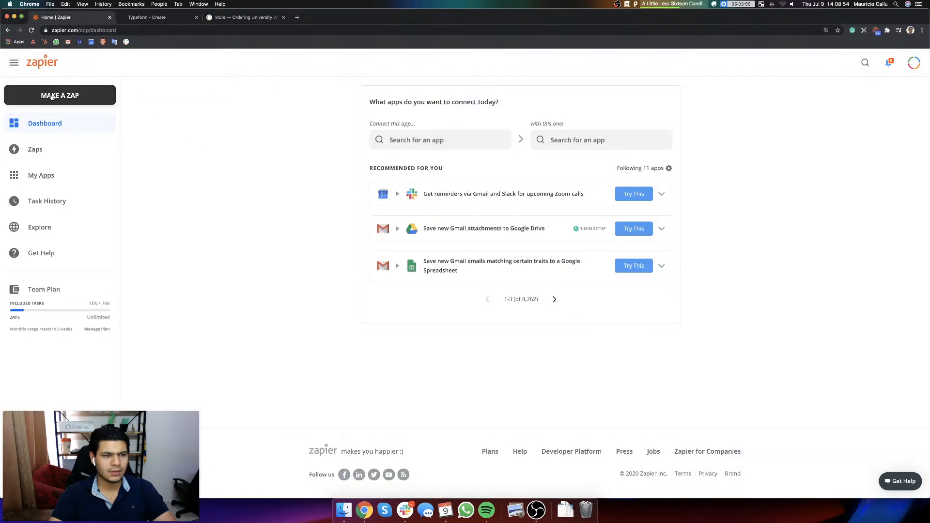
key("ctrl+Tab")
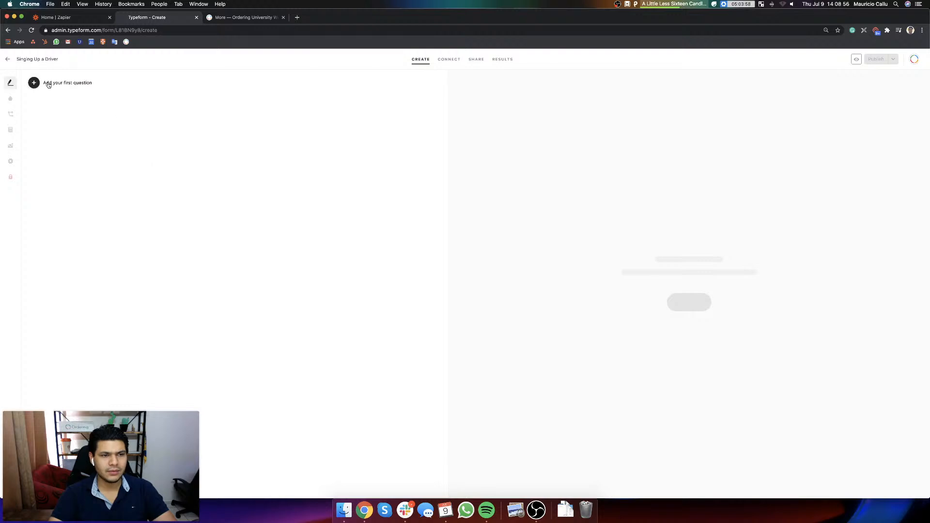
Step: Add a welcome screen with the message "Hey! If you are here, you are about to get hired as a driver for Ordering University."
left_click(49, 85)
left_click(57, 113)
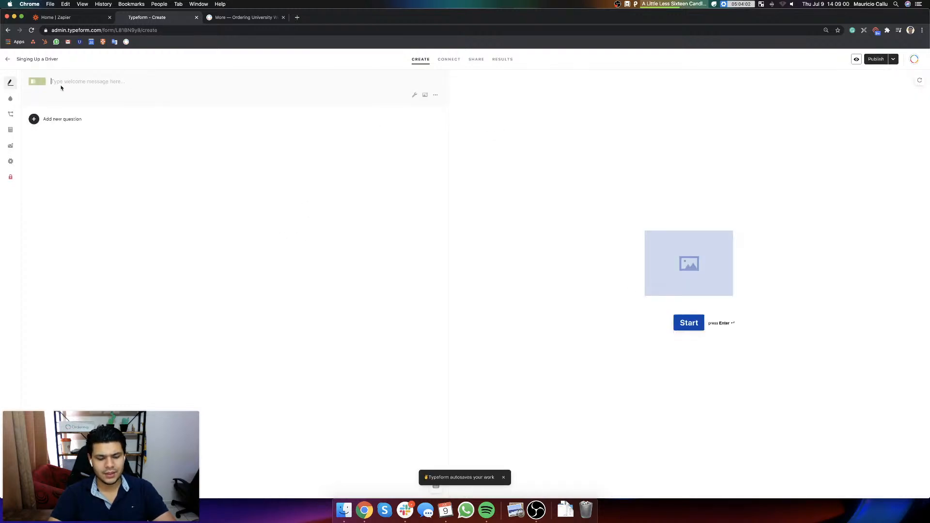
type("Hey! If yu")
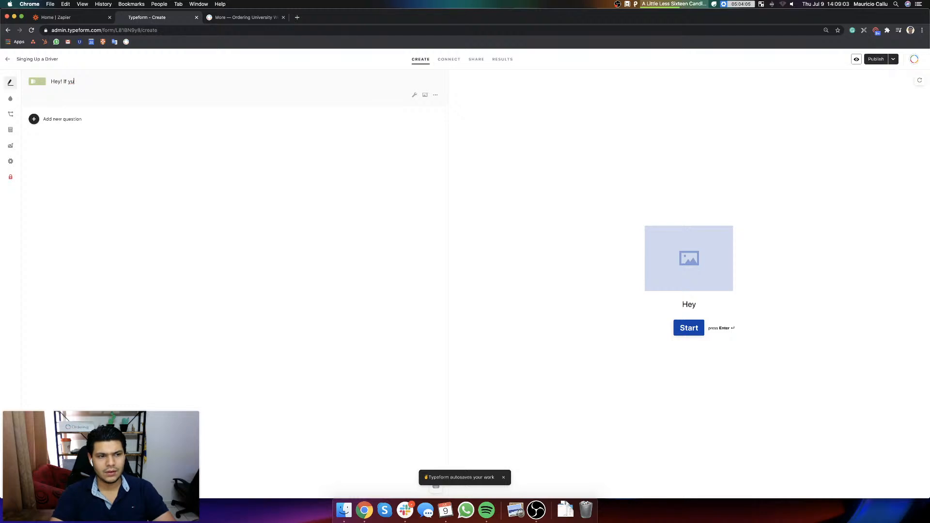
key("BackSpace")
type("ou are")
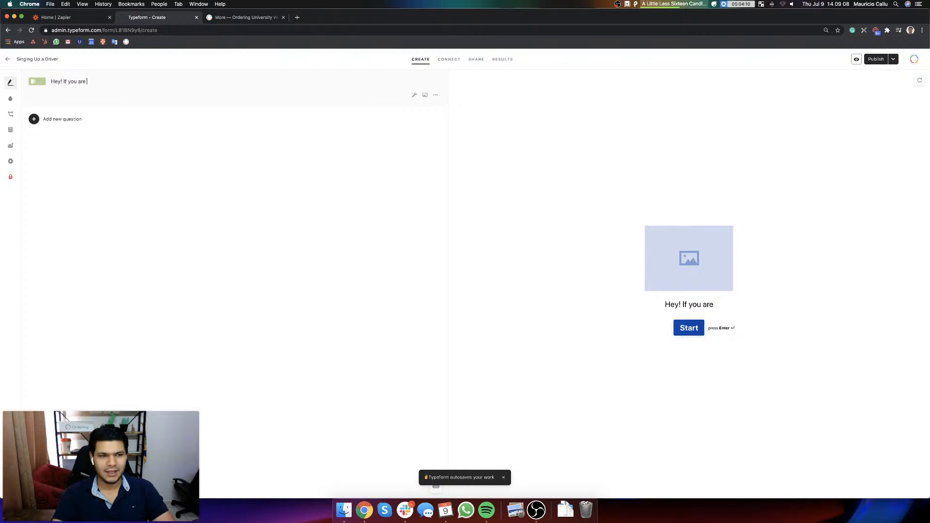
type(" her")
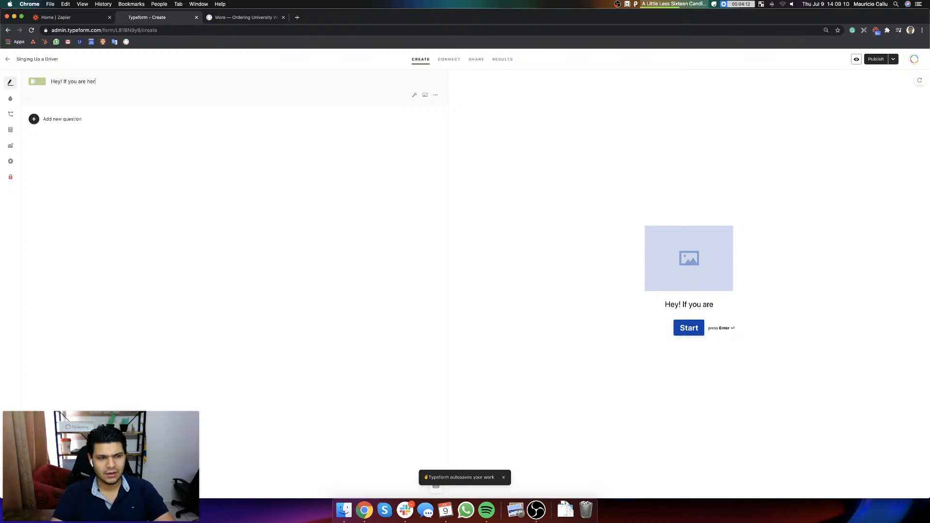
type("e, you are")
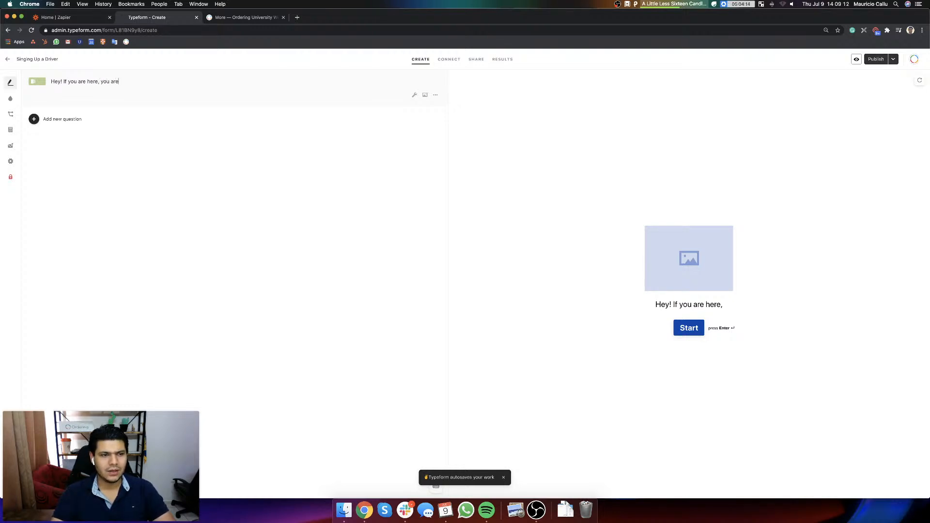
type(" about to get hired as a driver for")
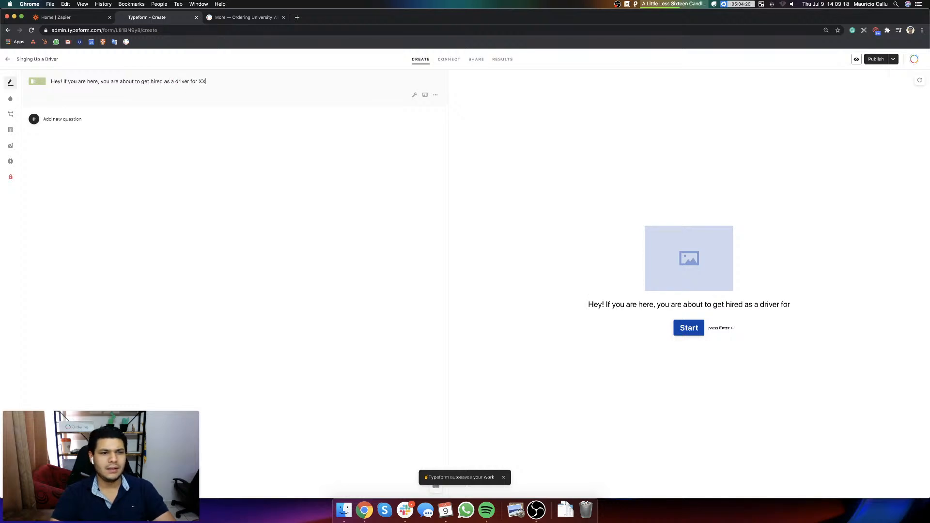
type("XX Compa")
key("BackSpace")
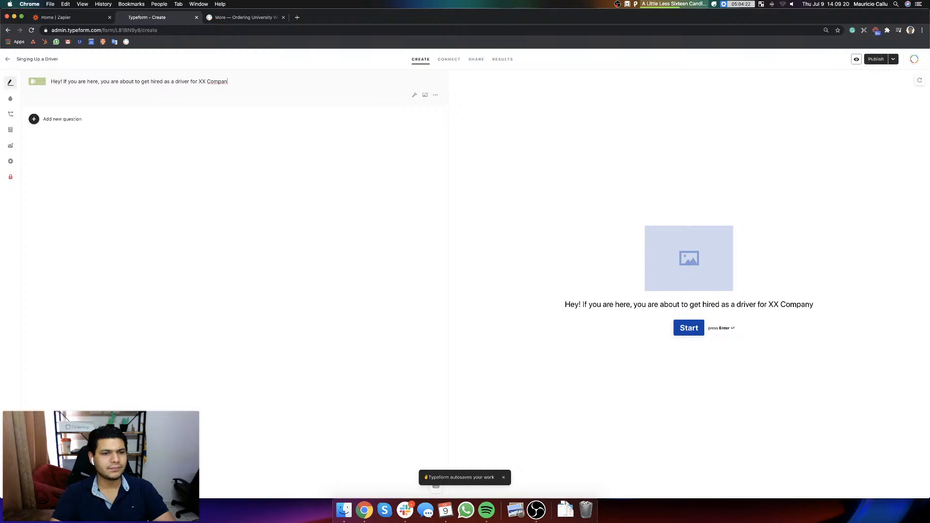
key("BackSpace")
key("BackSpace")
key("BackSpace")
key("BackSpace")
key("BackSpace")
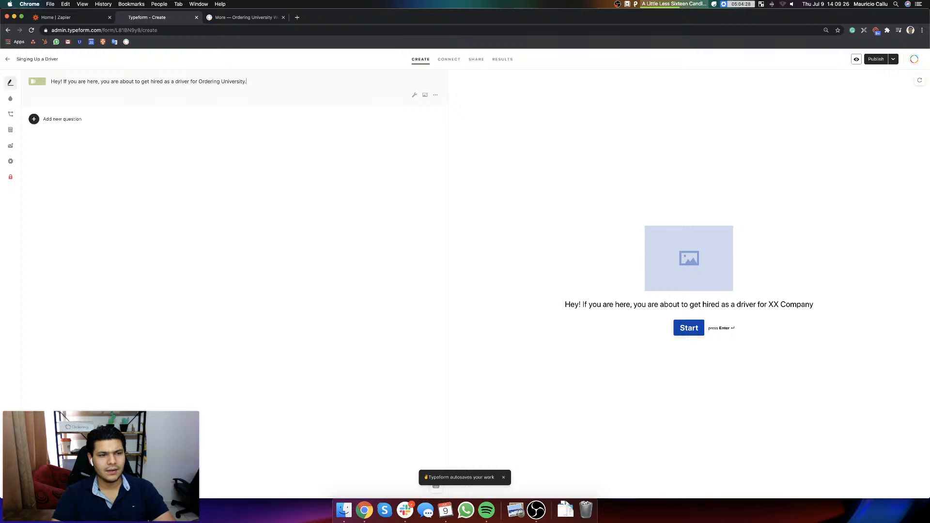
Step: Search the free photos for "delivery" and add the street photo of the red-jacketed courier on a bicycle to the welcome screen
left_click(424, 94)
left_click(450, 111)
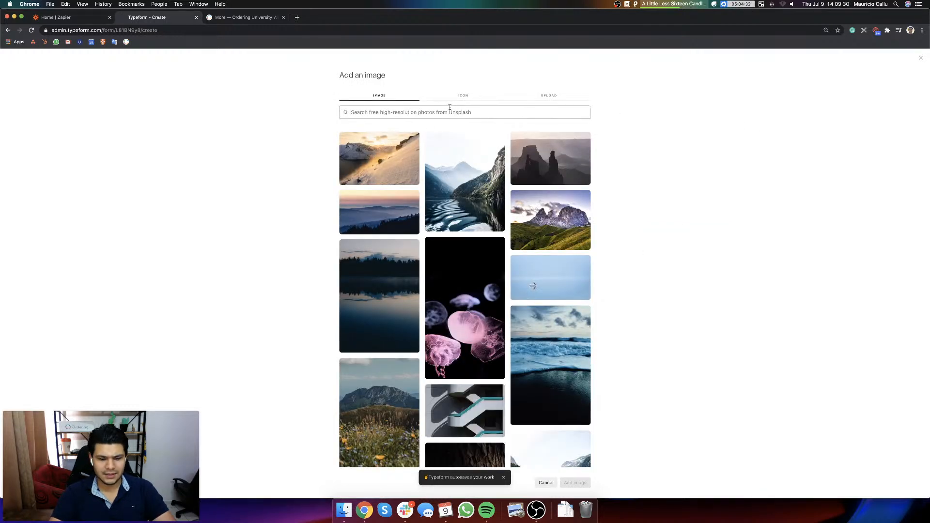
type("driver")
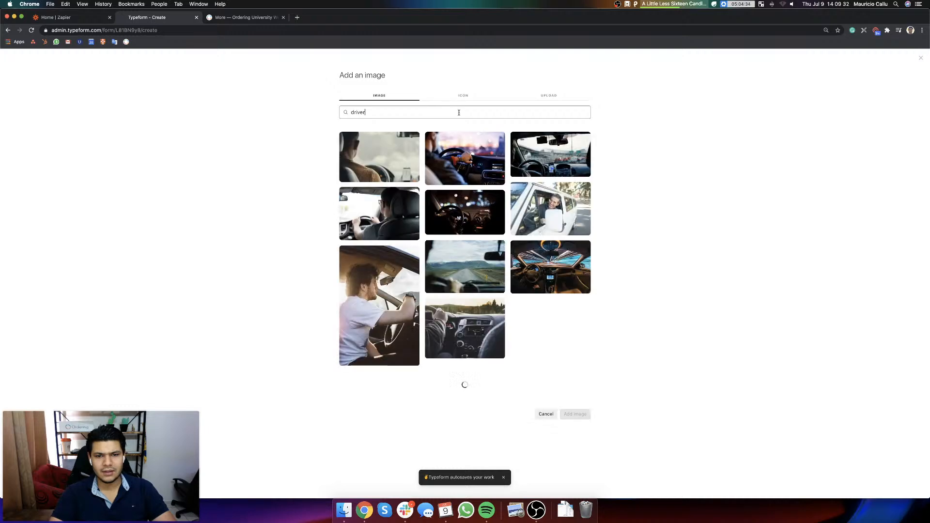
key("super+a")
type("de")
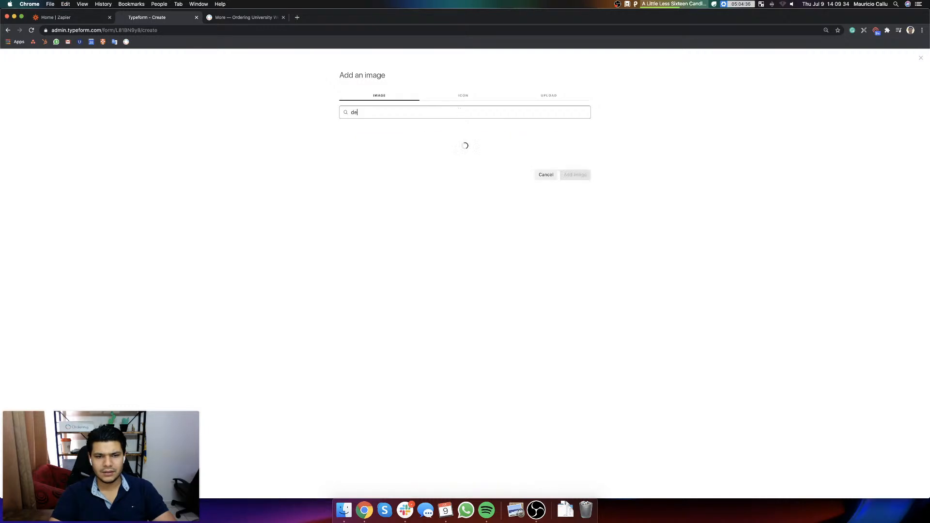
type("livery")
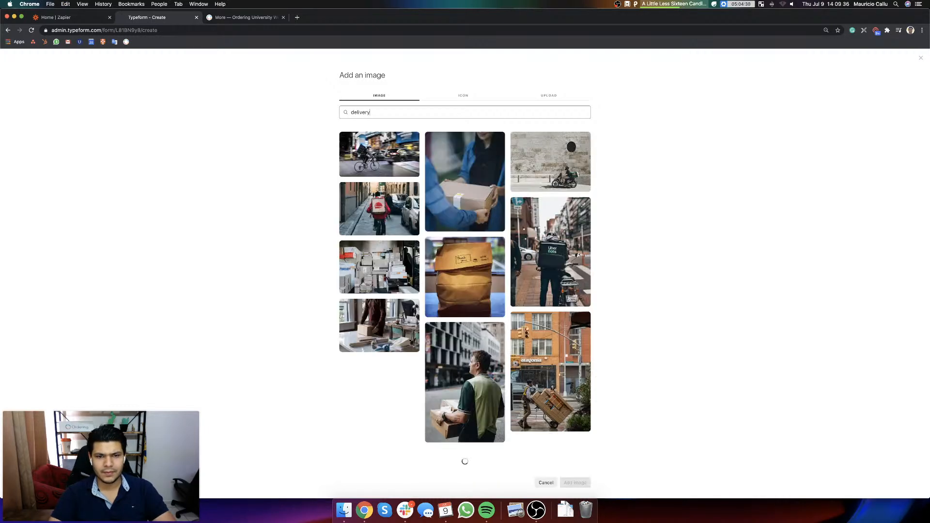
left_click(384, 205)
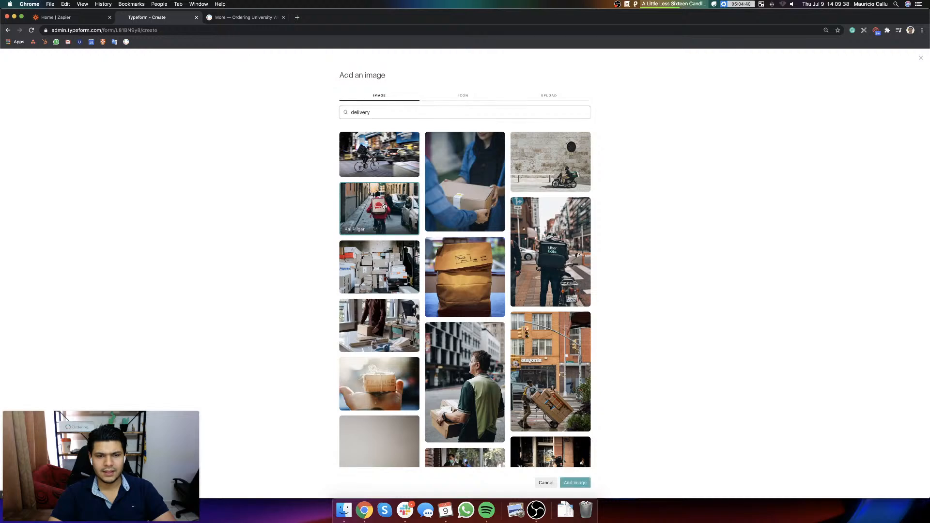
left_click(576, 483)
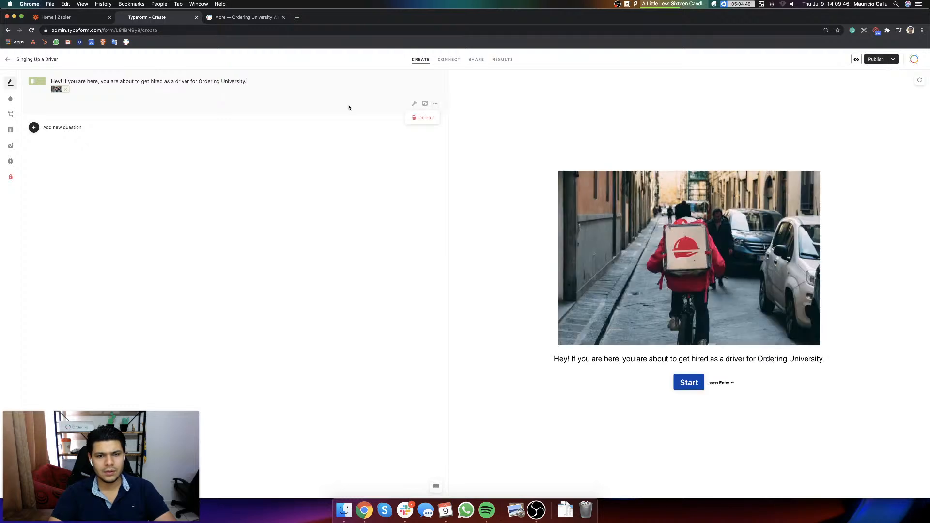
Step: Enable the welcome screen's description and enter "Please, complete the following form and we will get in touch with you very soon."
left_click(414, 104)
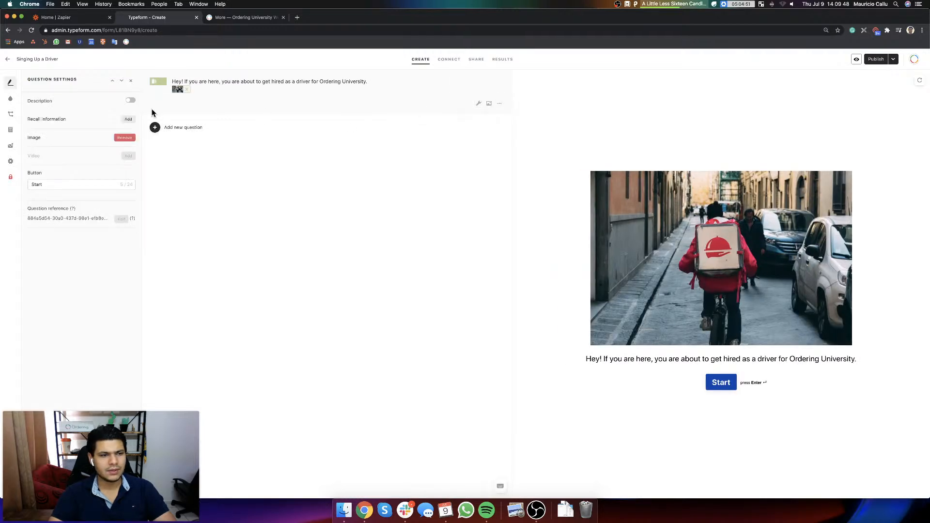
left_click(130, 101)
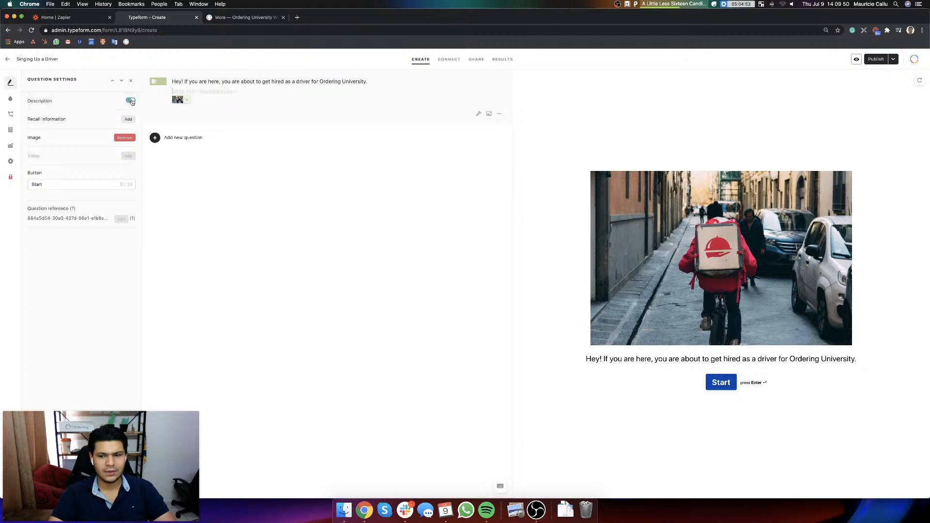
type("Plea")
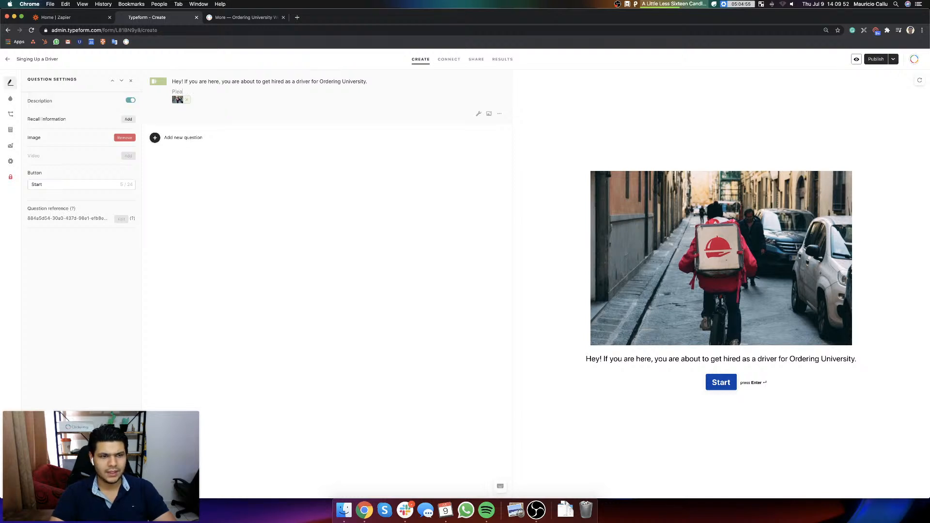
type("se, complete the follo")
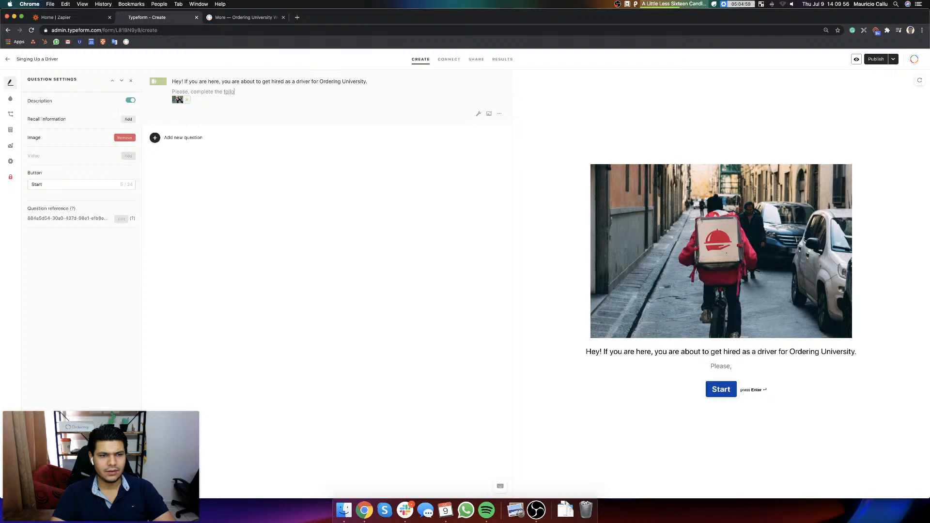
type("wing form a")
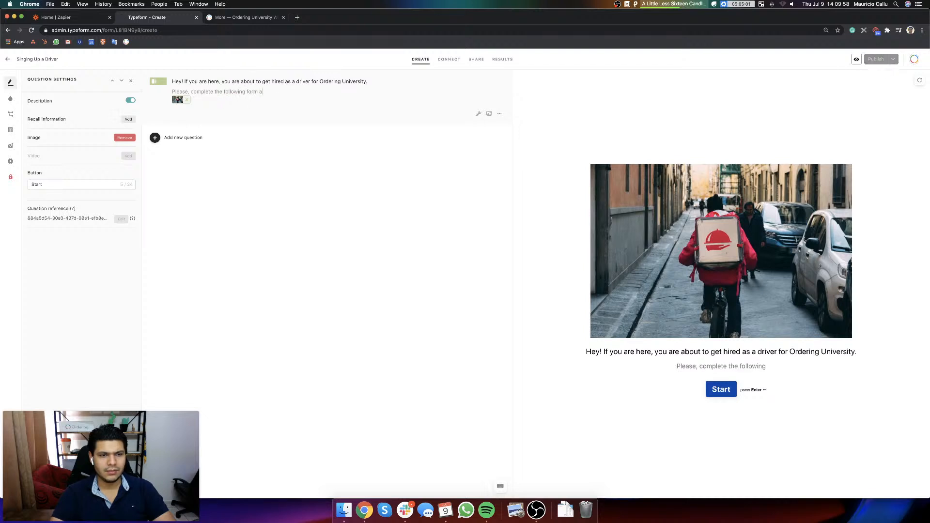
type("nd we will get in touch w")
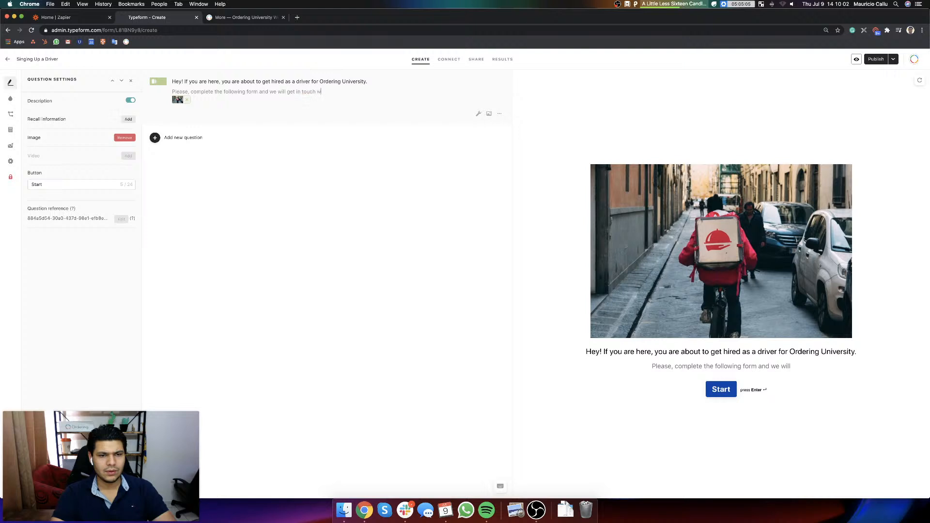
type("ith you very soon.")
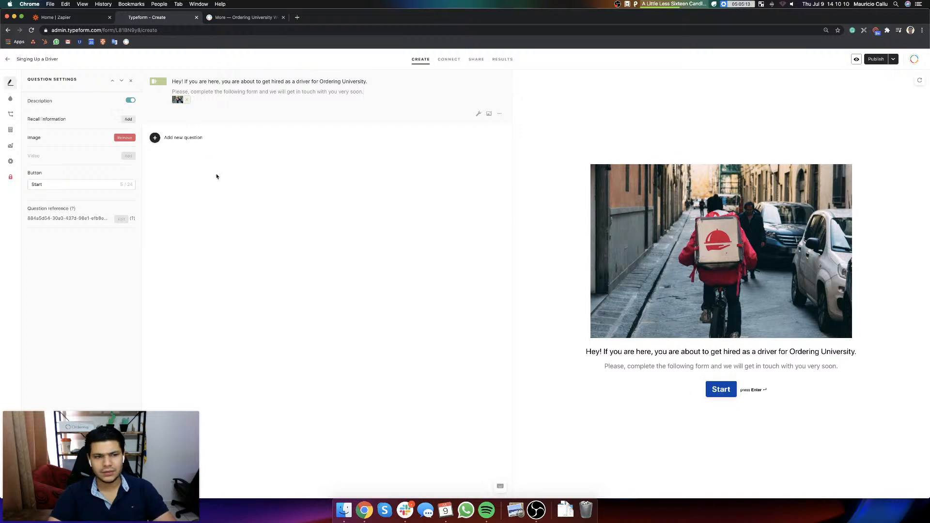
Step: Add a Short Text question reading "What's your name?" and make it required
left_click(155, 138)
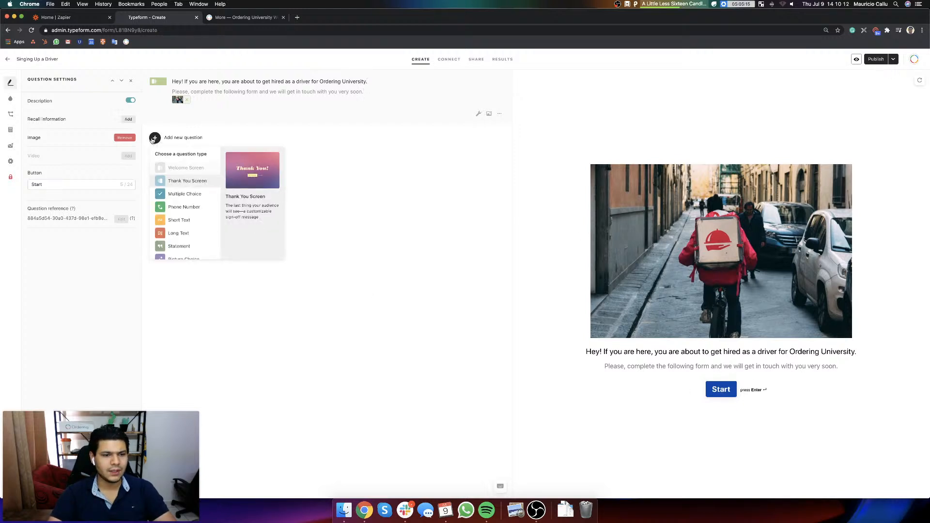
left_click(188, 220)
type("W")
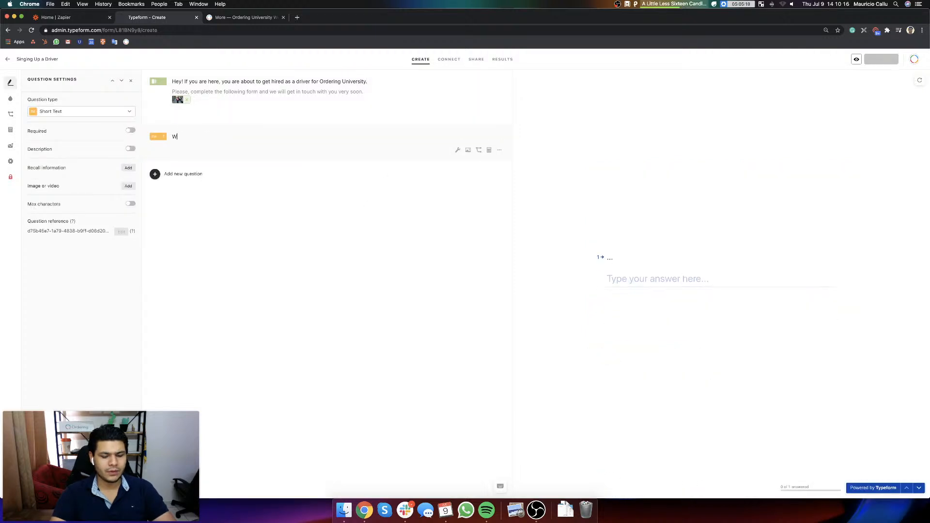
type("hat's your name?")
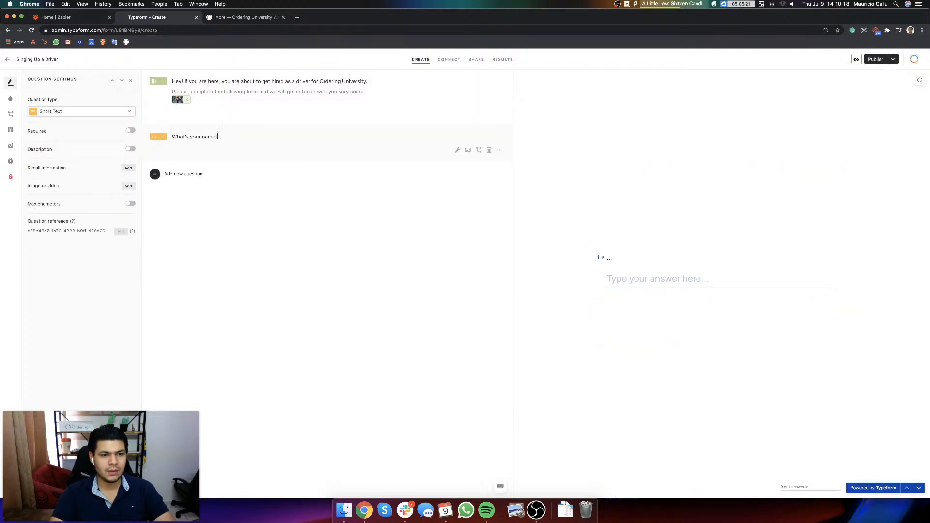
left_click(131, 130)
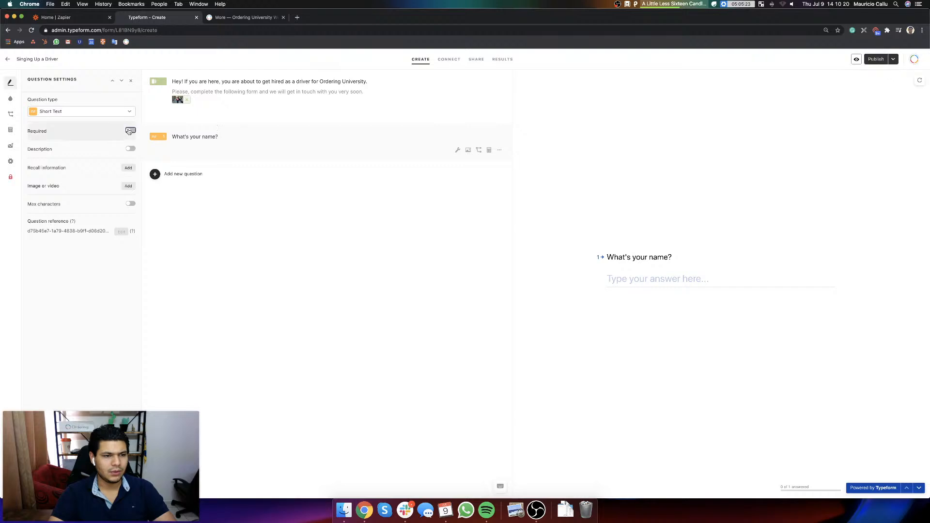
Step: Add a second Short Text question below the name question, reading "Last name, please."
left_click(155, 174)
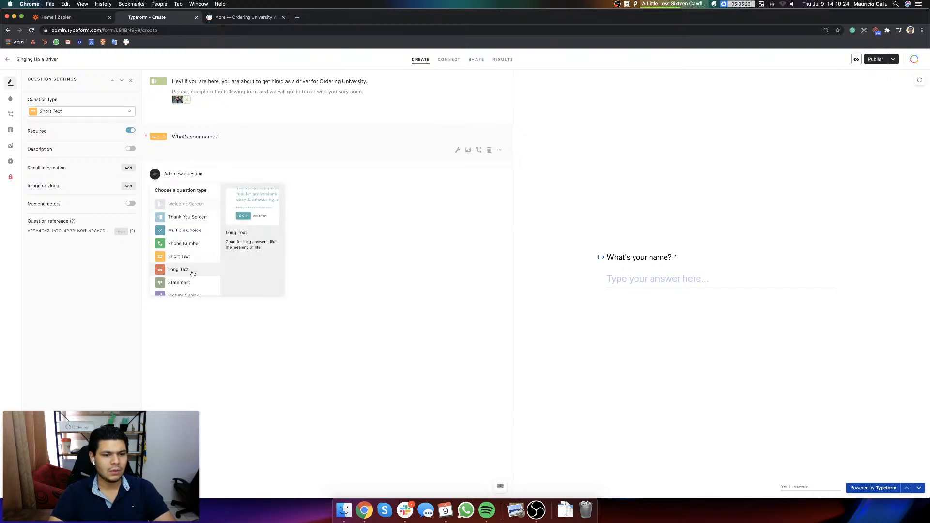
left_click(186, 257)
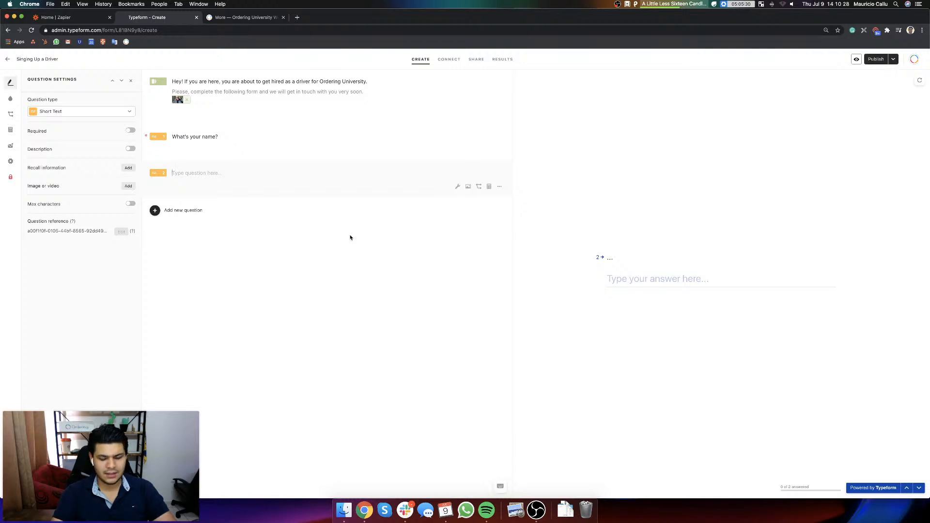
key("super+equal")
type("What")
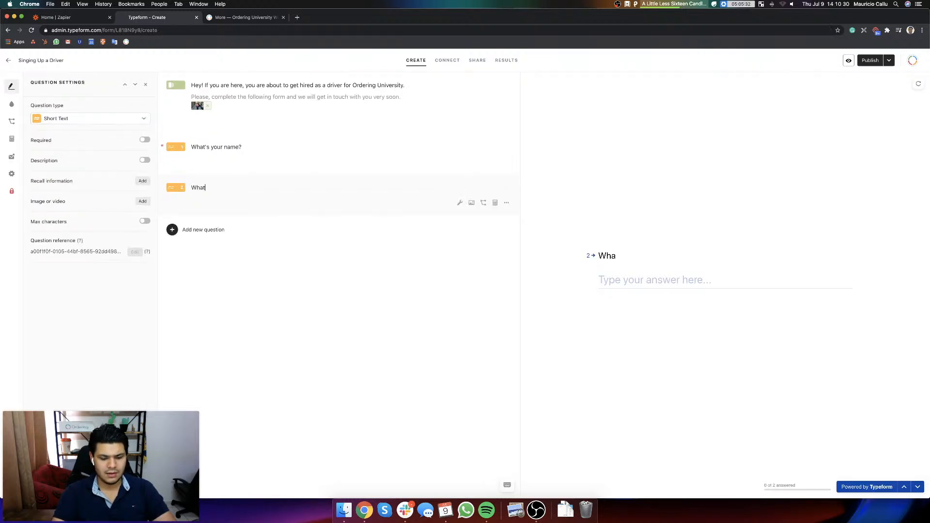
key("super+a")
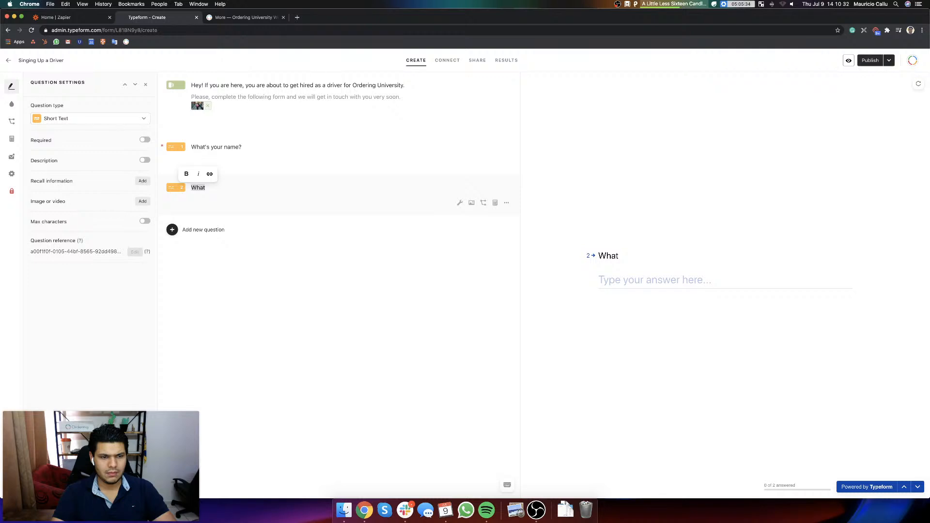
type("Last name?")
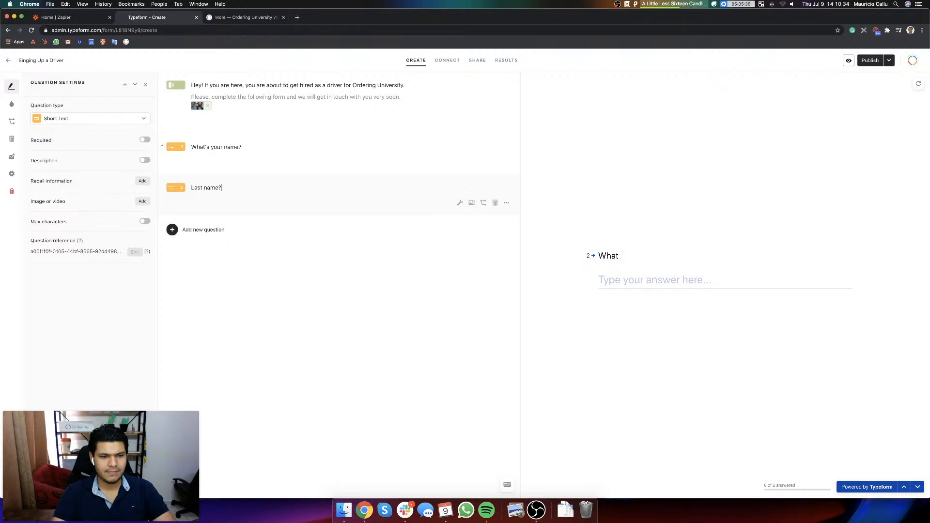
key("BackSpace")
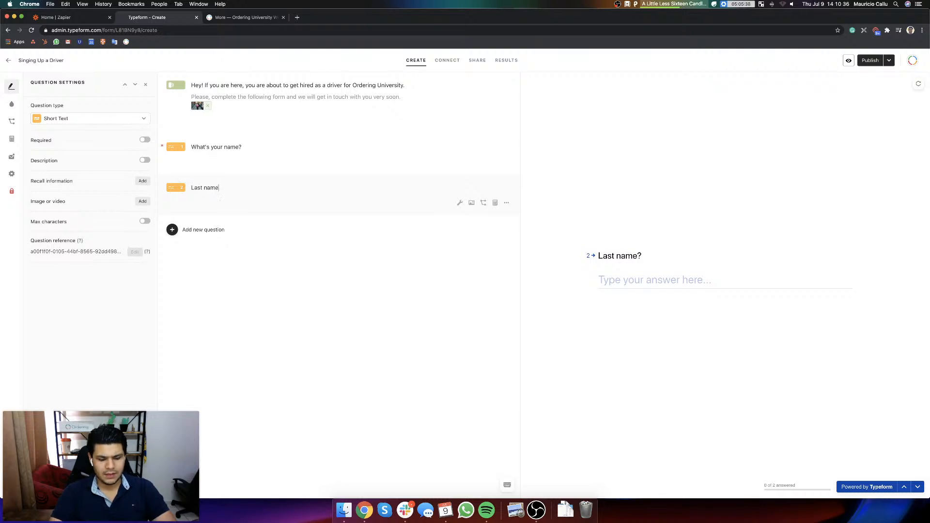
type(", please.")
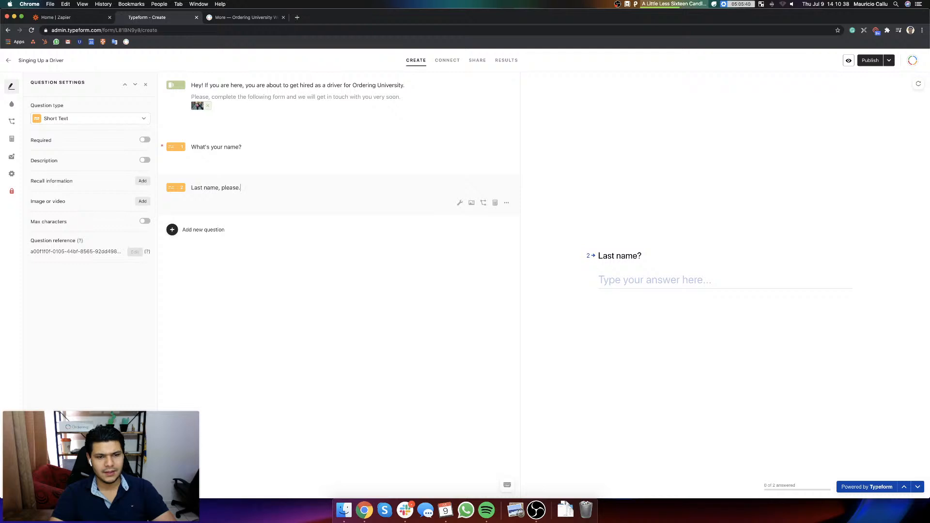
Step: Make the last-name question required and add an Email question below it reading "What about your email?"
left_click(145, 140)
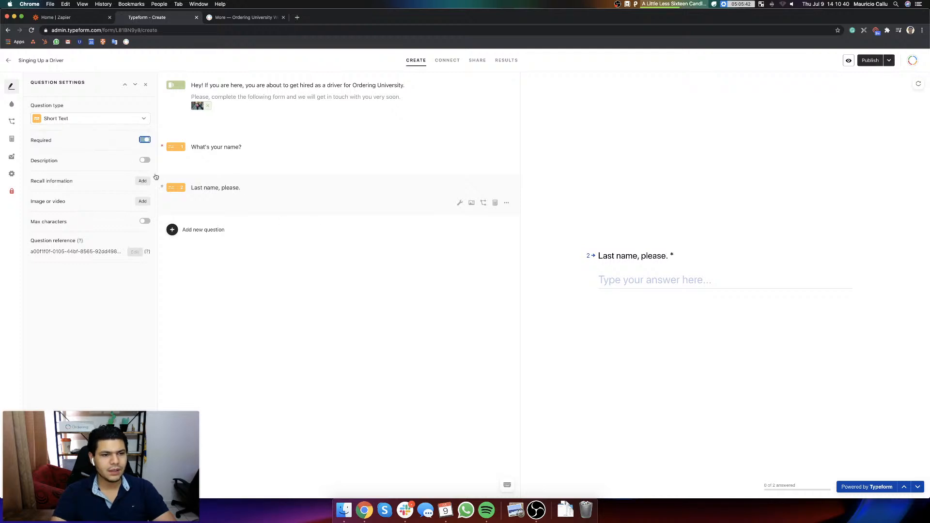
left_click(174, 234)
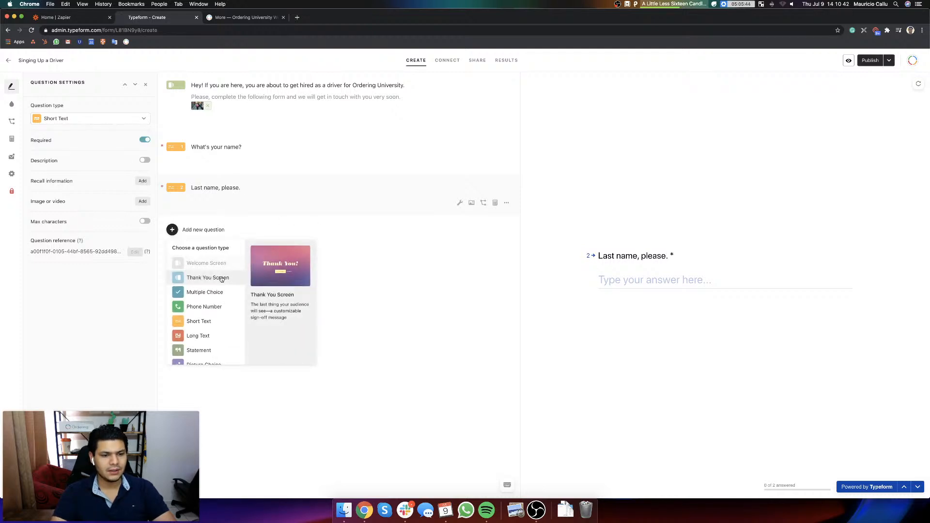
scroll(218, 332, "down", 3)
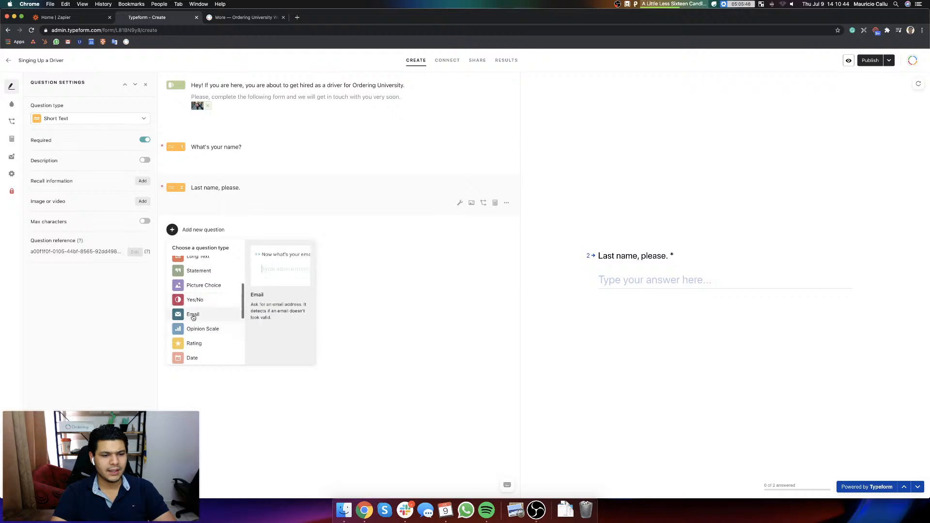
left_click(193, 315)
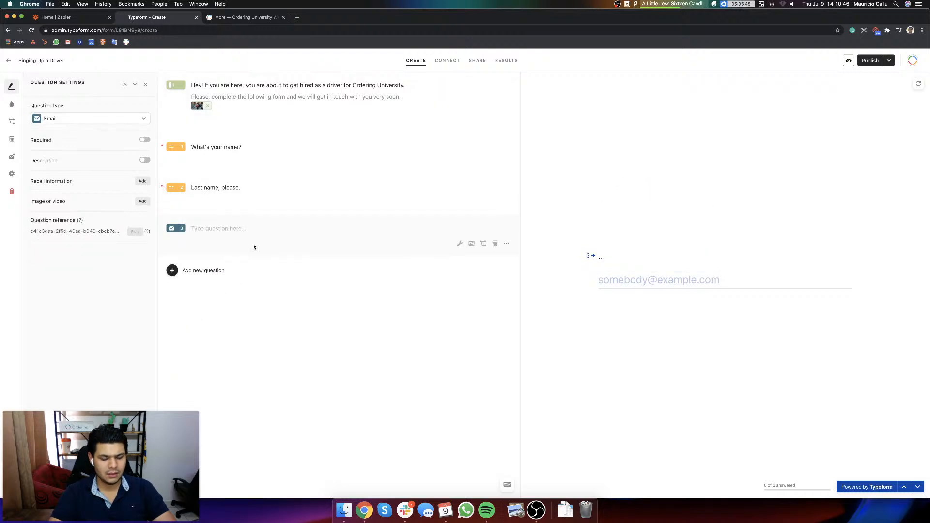
type("What")
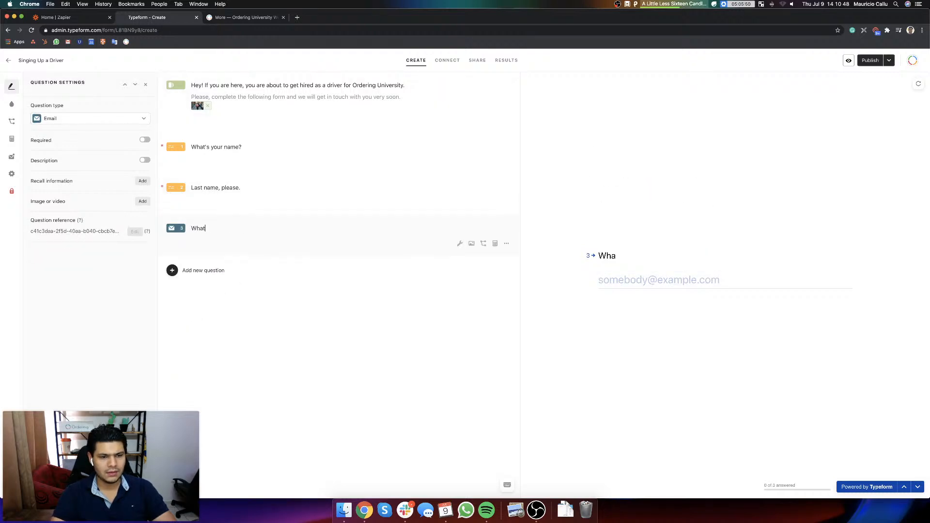
type(" about your email?")
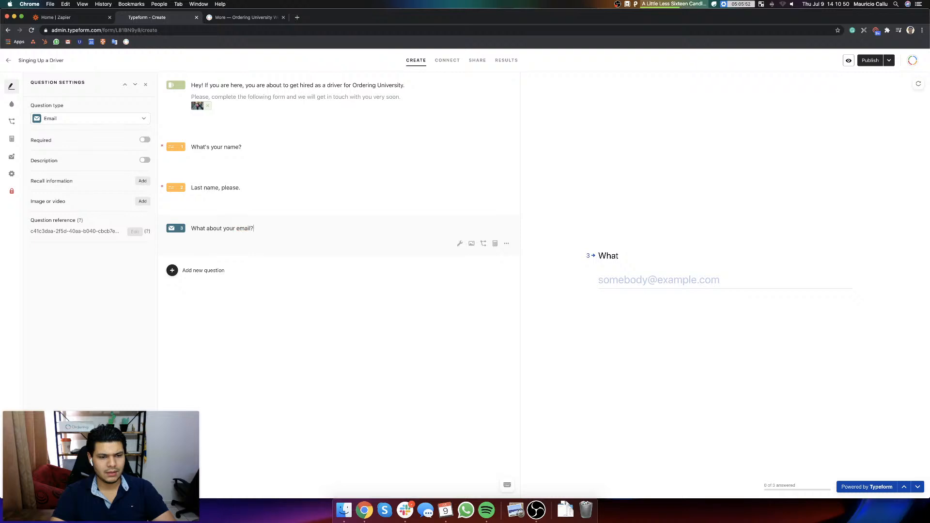
Step: Make the email question required and give it the description "Please write your email below."
left_click(144, 140)
left_click(146, 160)
type("Ple")
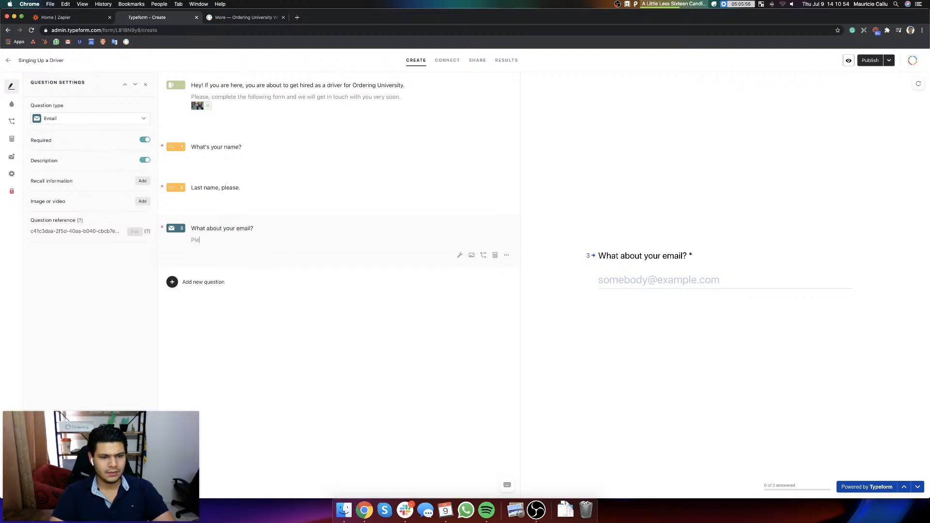
type("ase write")
key("BackSpace")
type("te yo")
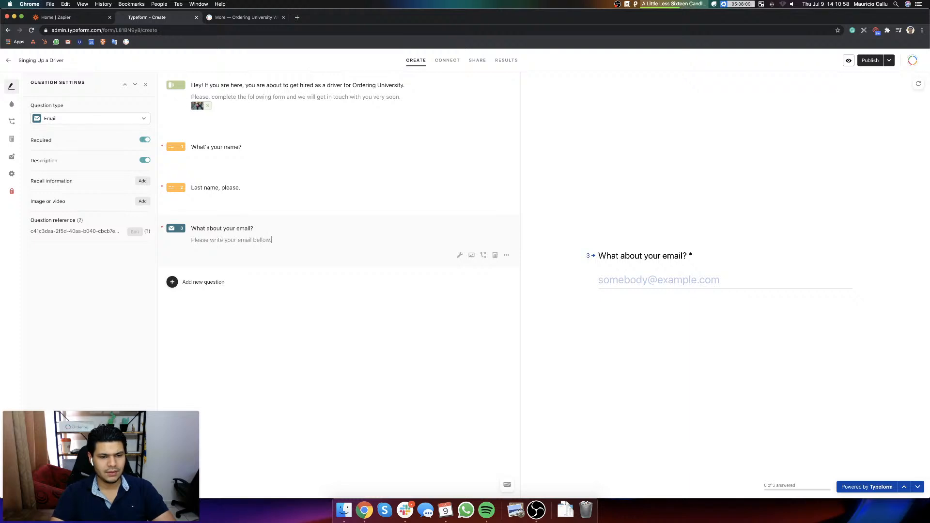
type("ur email")
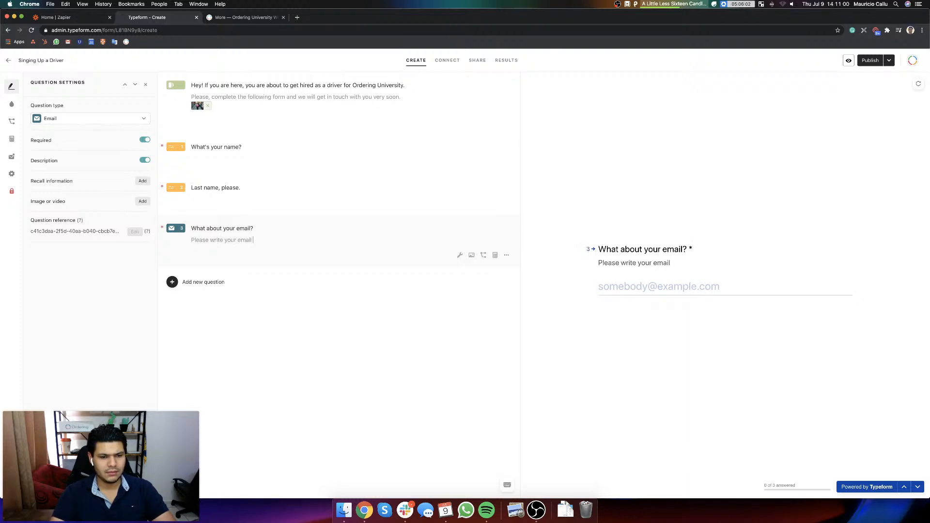
type(" below")
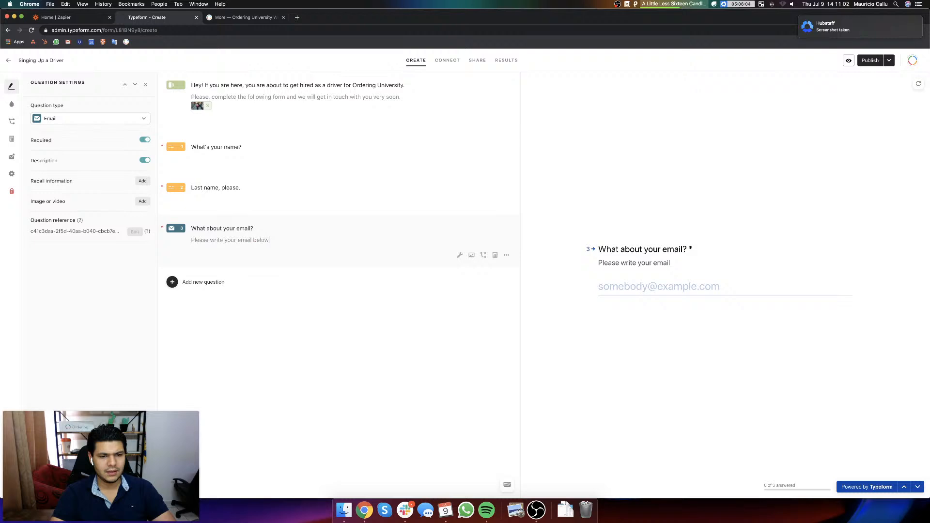
type(".")
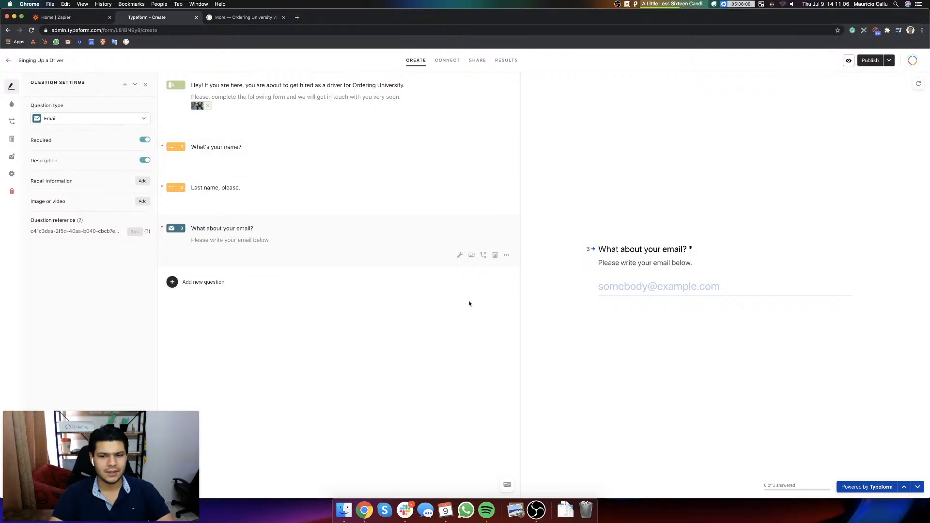
Step: Check the driver fields on the Ordering University site and add a Phone Number question in Typeform reading "Please, share your phone number with us."
left_click(172, 286)
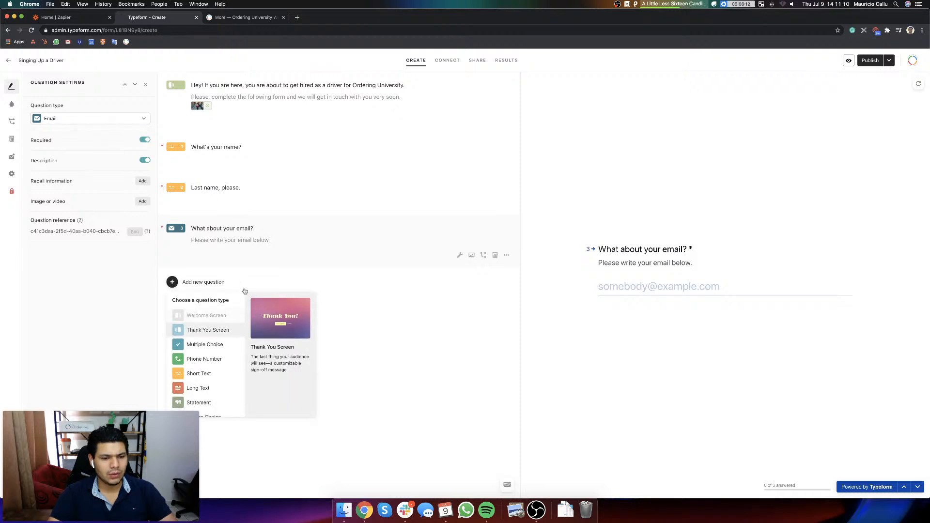
scroll(218, 386, "down", 1)
scroll(218, 386, "down", 3)
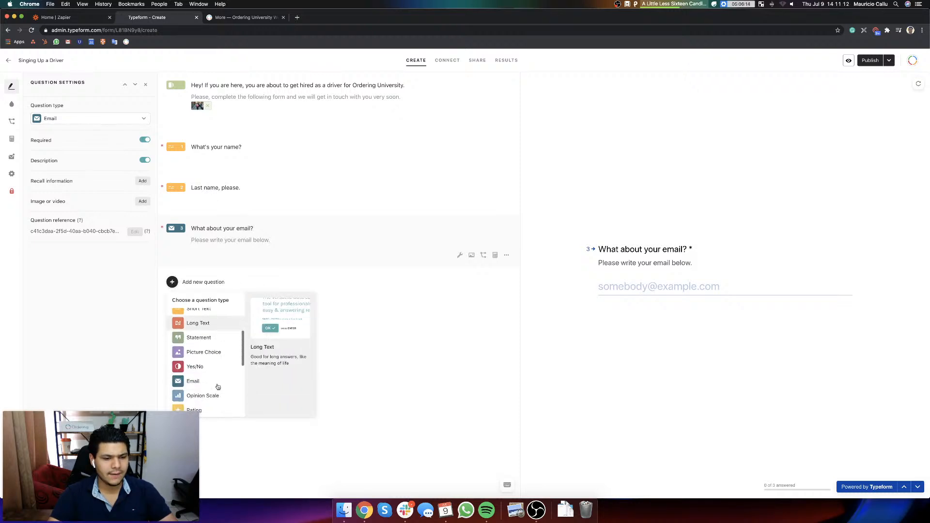
left_click(228, 17)
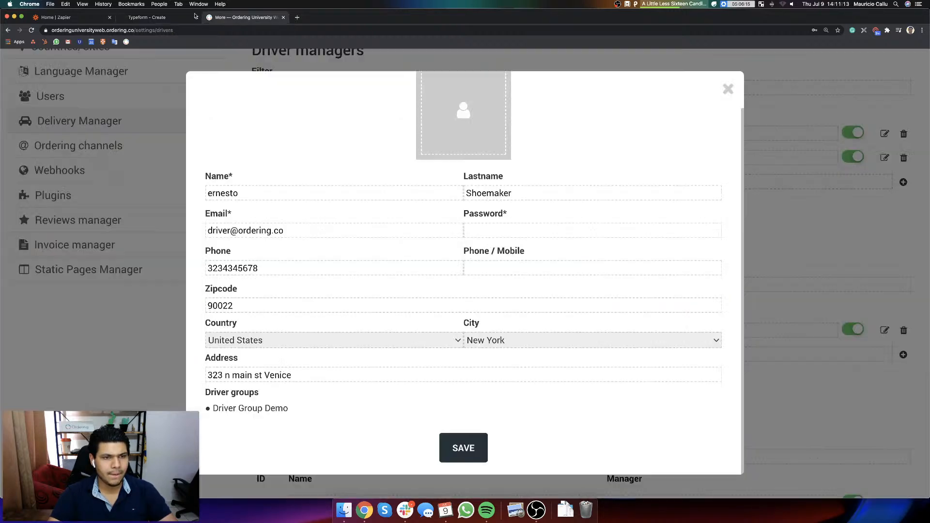
left_click(149, 18)
scroll(218, 378, "down", 2)
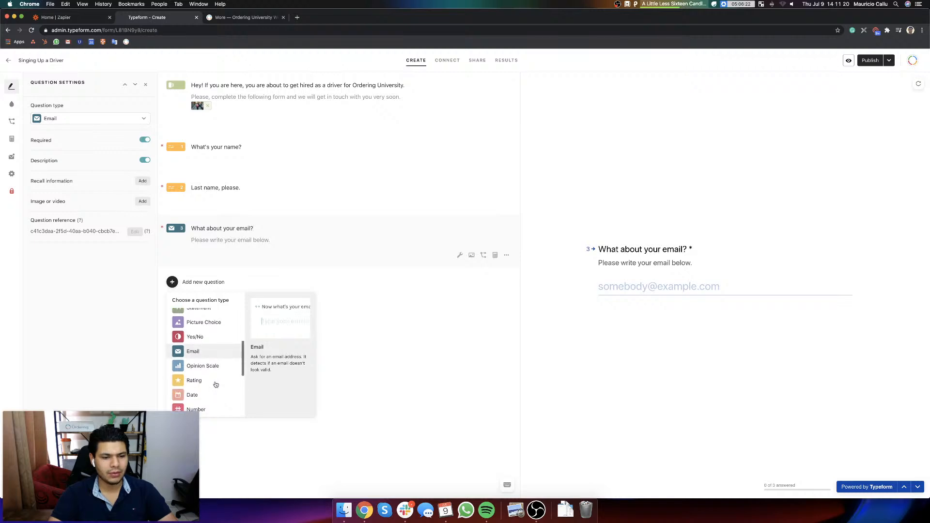
scroll(216, 385, "down", 5)
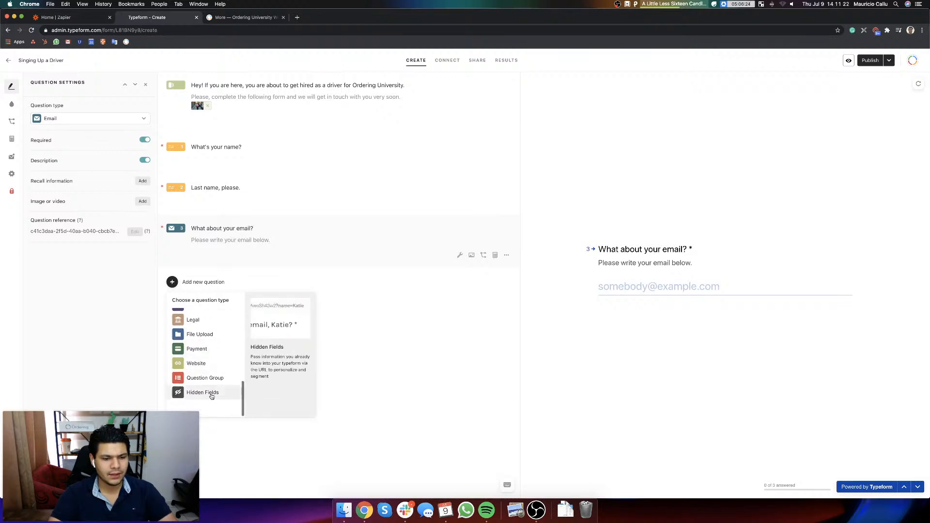
scroll(211, 395, "up", 5)
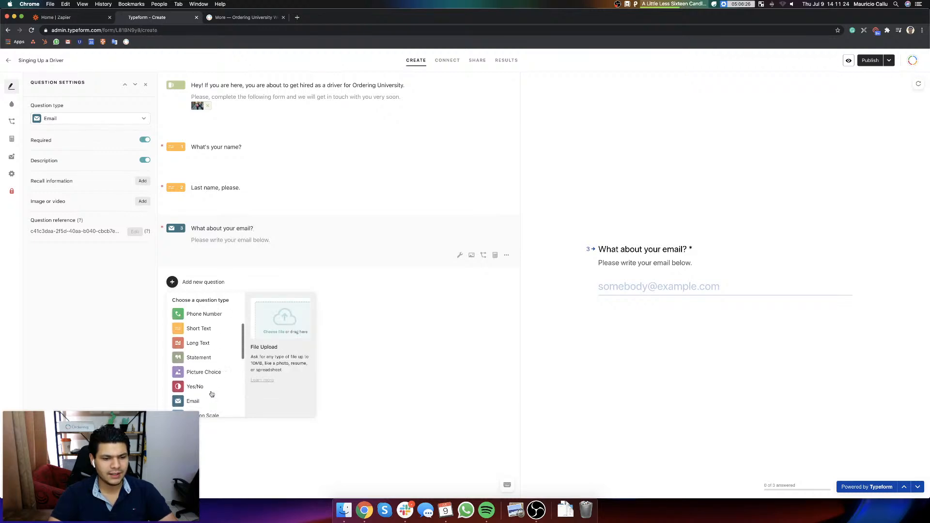
scroll(212, 394, "up", 2)
left_click(213, 351)
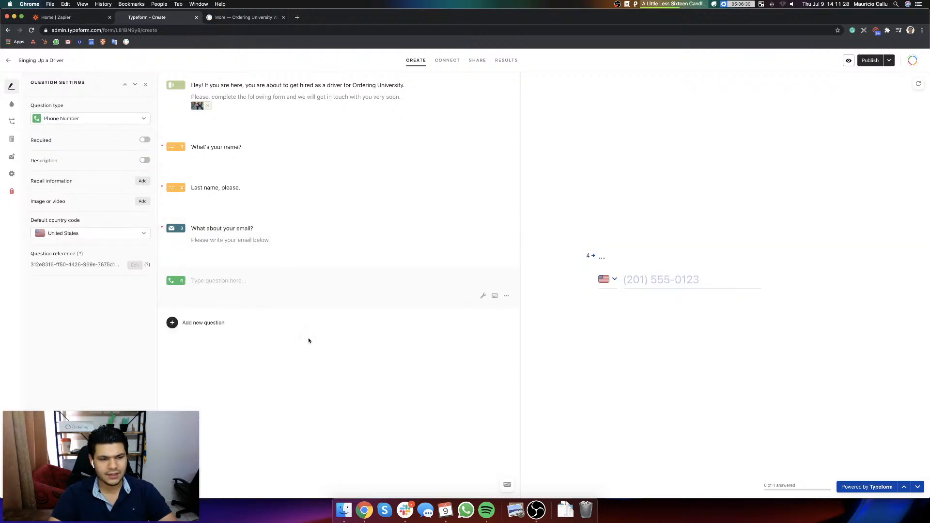
type("Please, s")
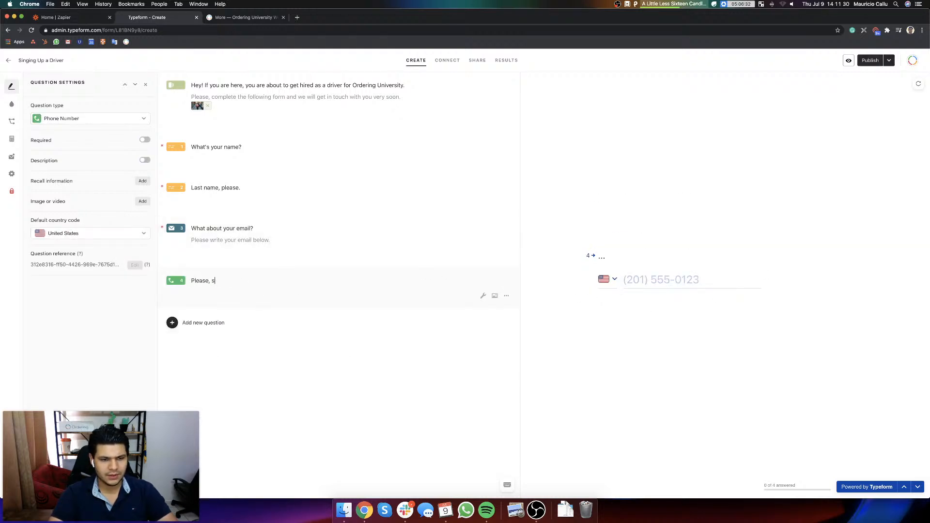
type("hare your phone number with us.")
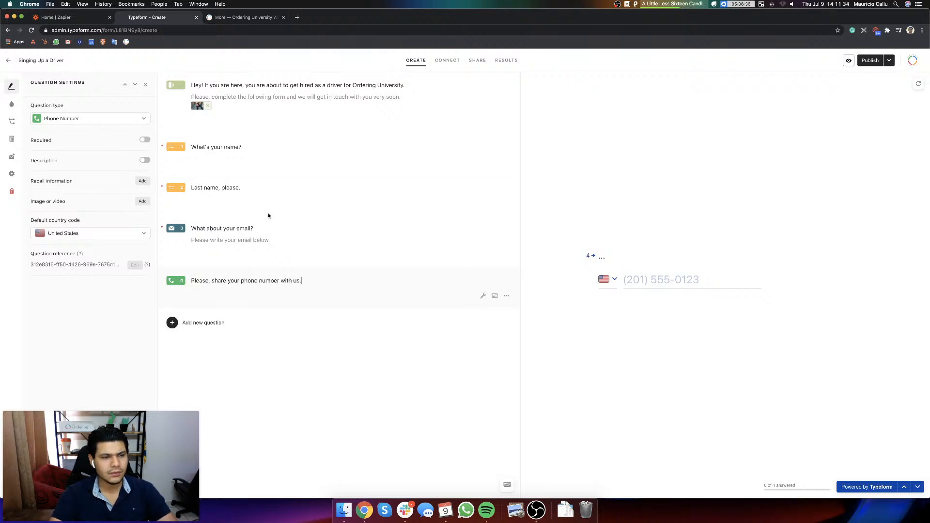
Step: Make the phone question required and give it the description "We are going to reach you very soon at this number."
left_click(144, 140)
left_click(144, 160)
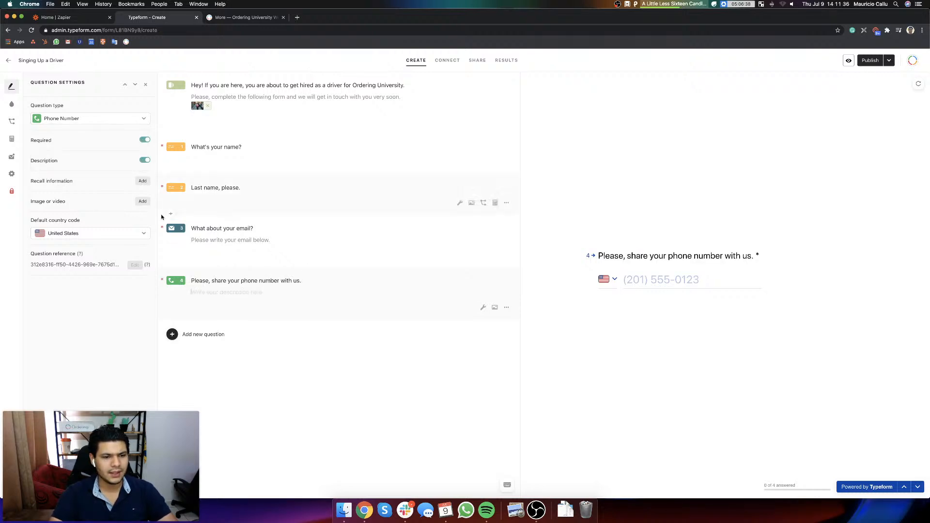
type("We are going to rea")
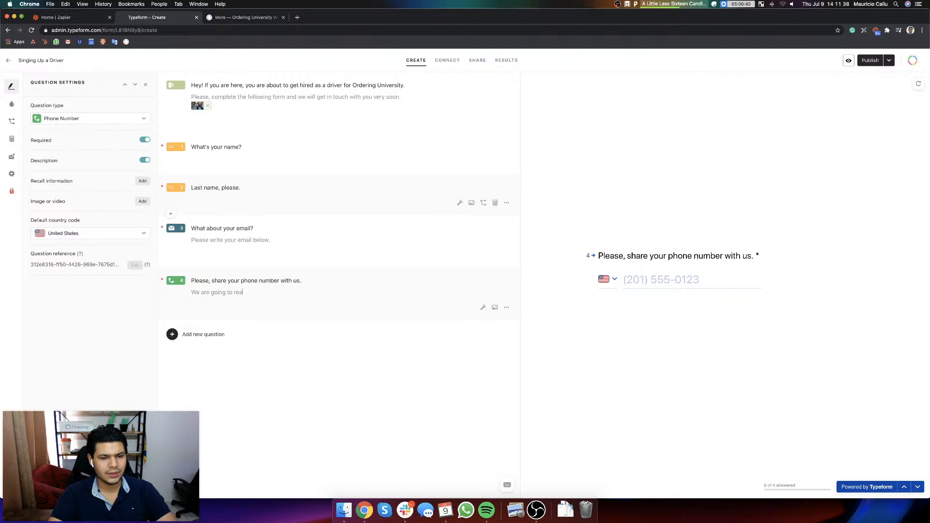
type("ch you very soon at this number.")
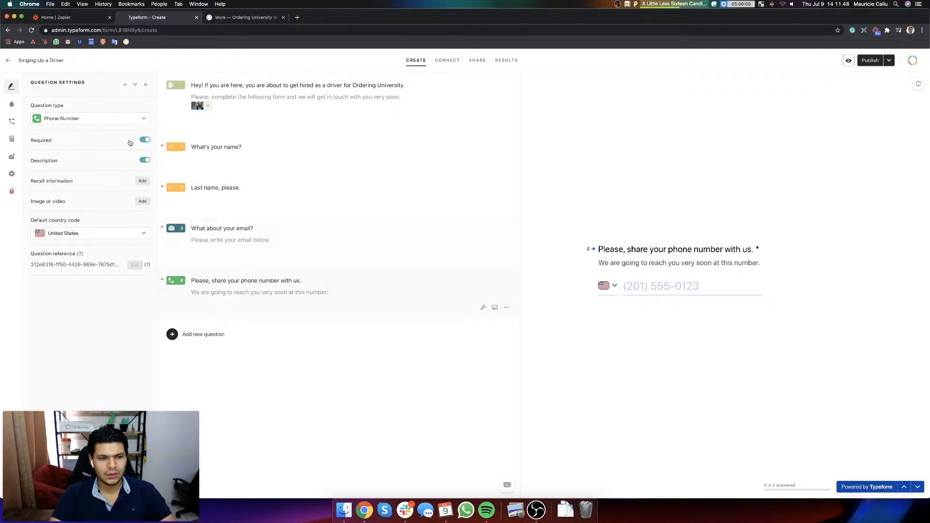
Step: Try the Art Splash, Orbital and Pin-up public themes on the form, previewing them with the name question
left_click(263, 231)
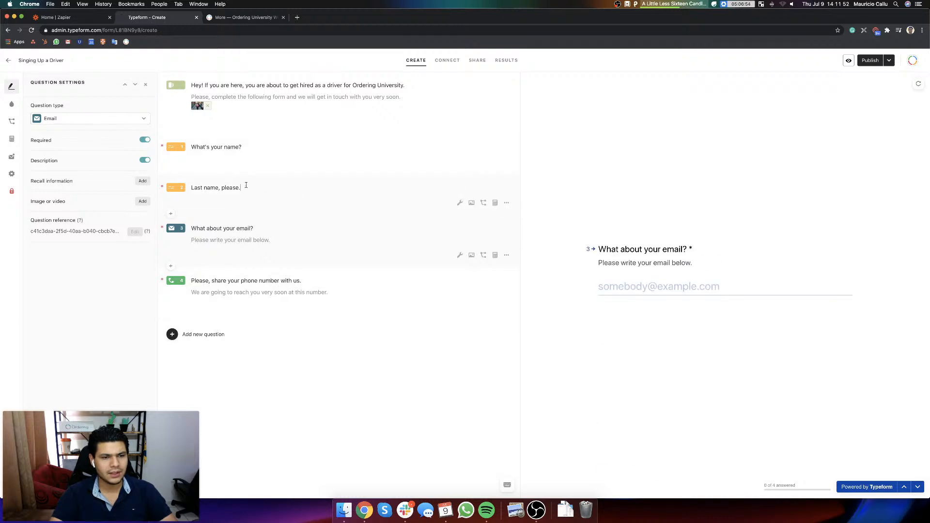
left_click(245, 148)
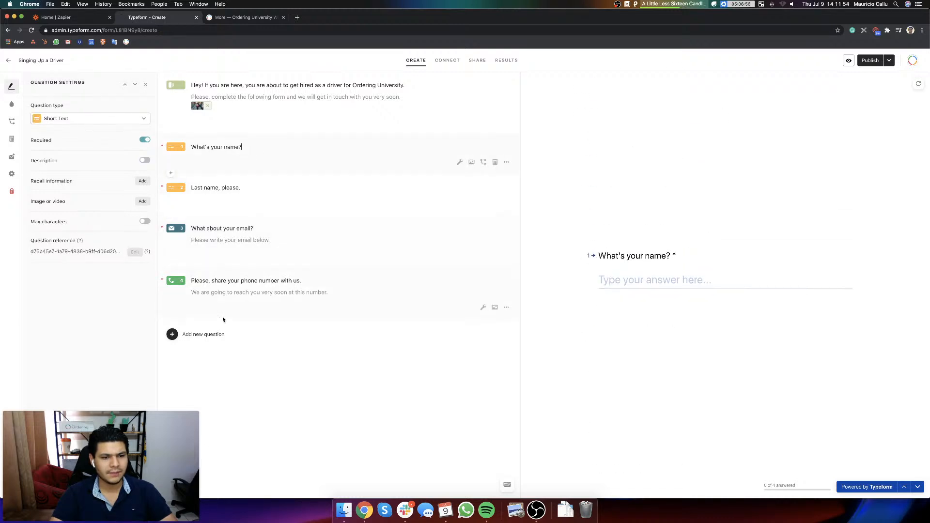
left_click(13, 105)
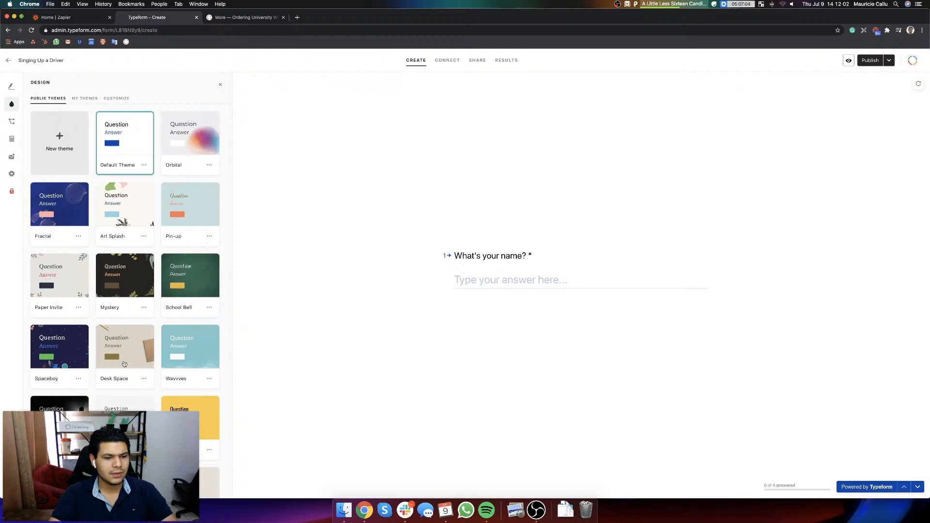
left_click(141, 206)
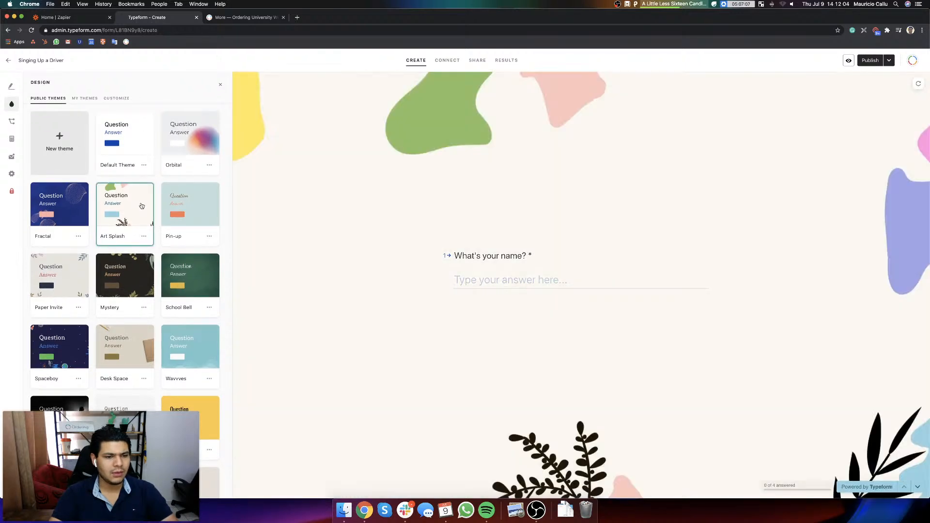
left_click(205, 140)
left_click(198, 210)
Step: Try the plain dark public theme near the end of the collection, and apply the beige Filo Fax theme beside it
scroll(198, 211, "down", 3)
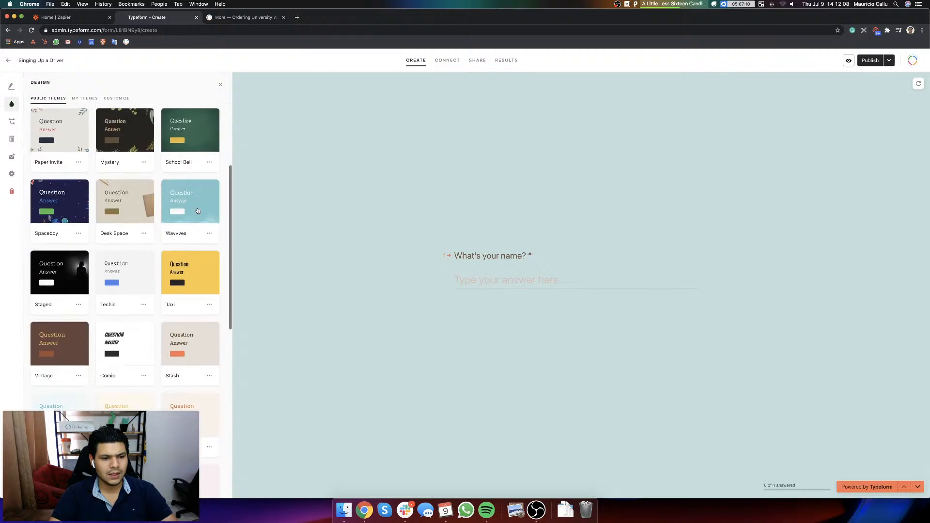
scroll(197, 349, "down", 3)
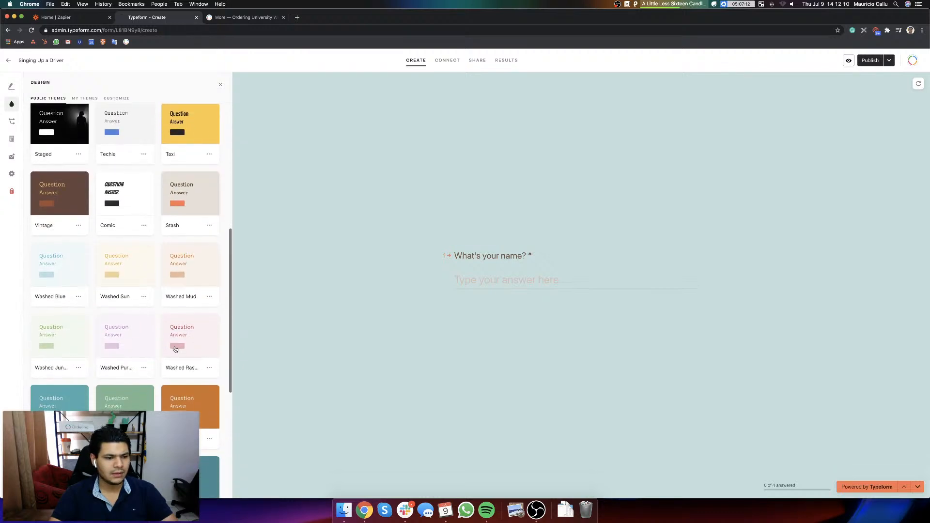
scroll(176, 349, "down", 3)
left_click(67, 410)
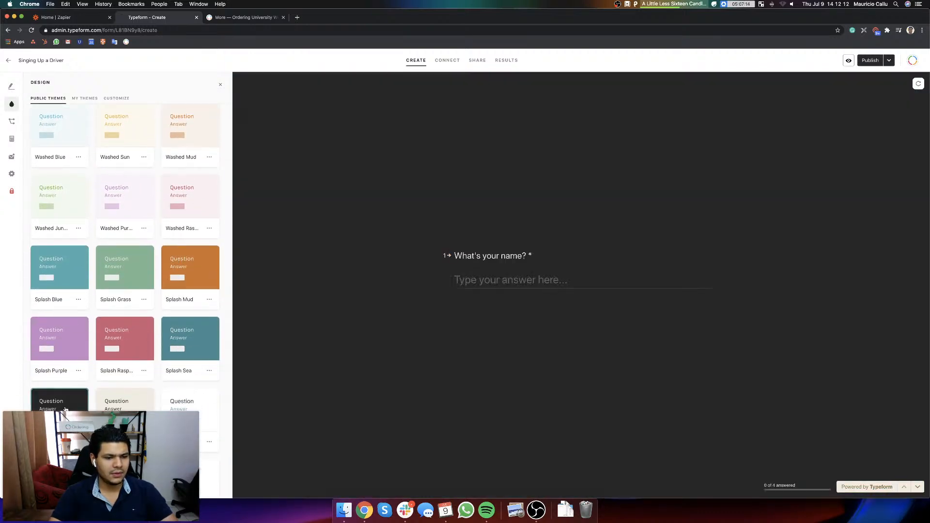
left_click(147, 410)
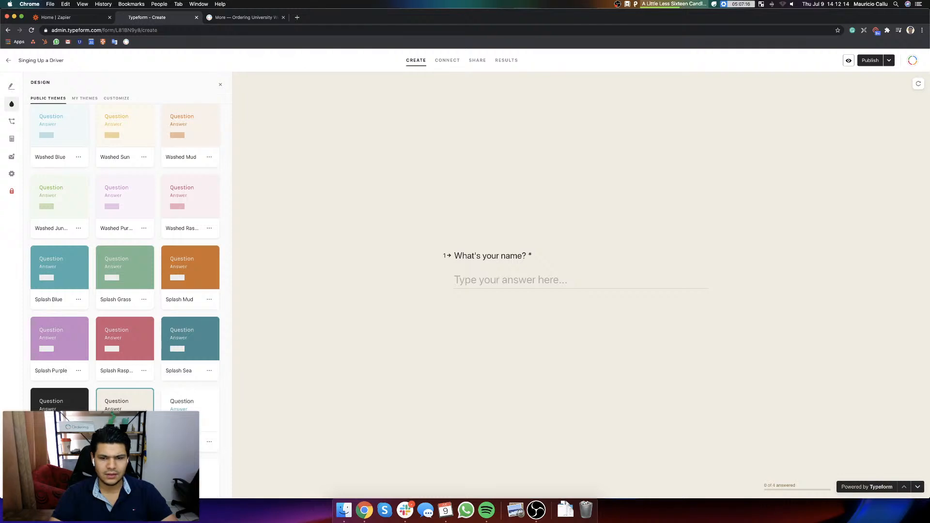
Step: Review the saved themes and theme customization options, and the form's available integrations and sharing options
left_click(84, 98)
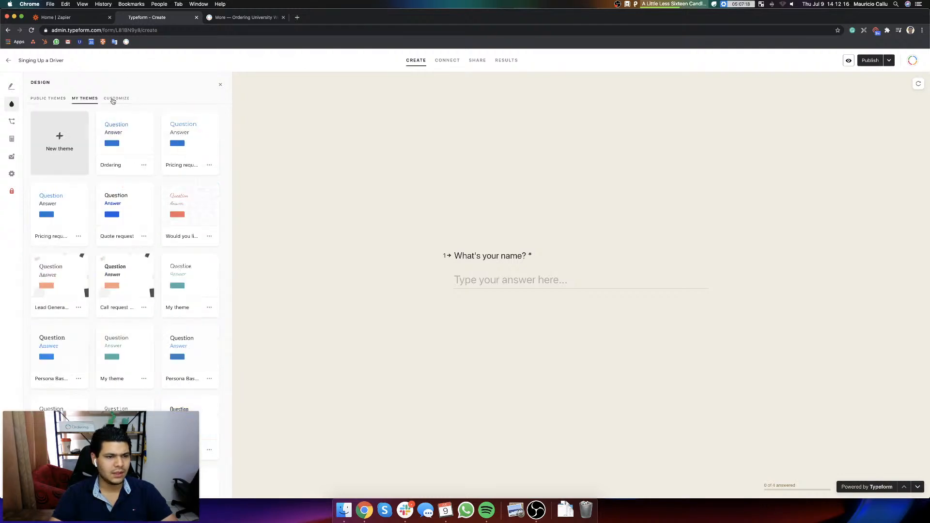
left_click(115, 98)
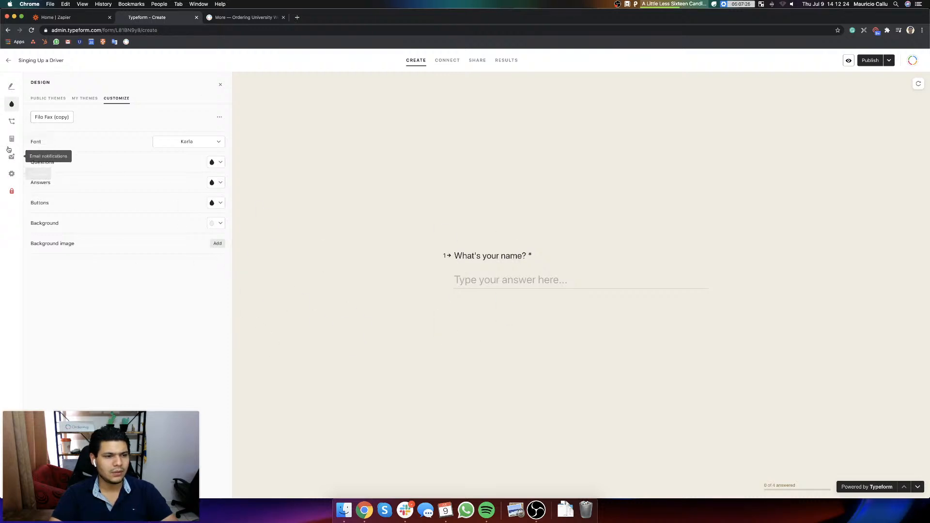
left_click(441, 61)
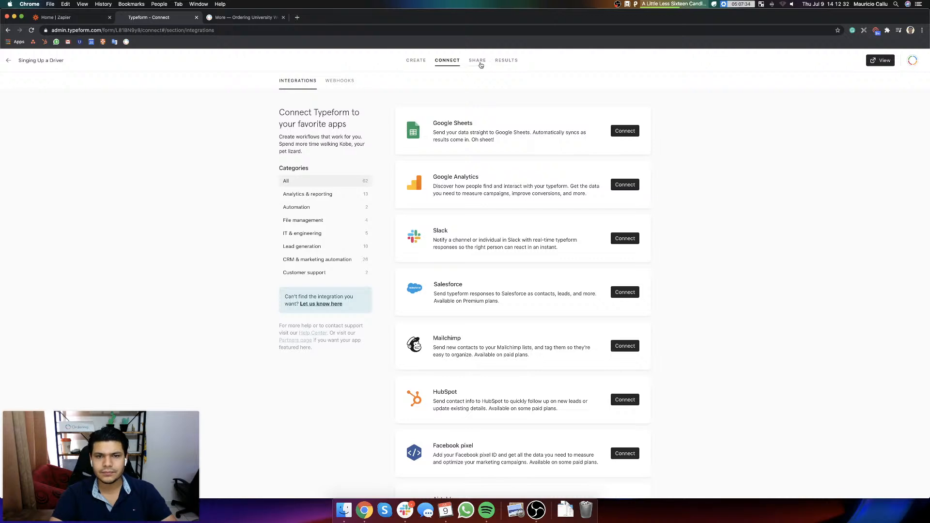
left_click(479, 64)
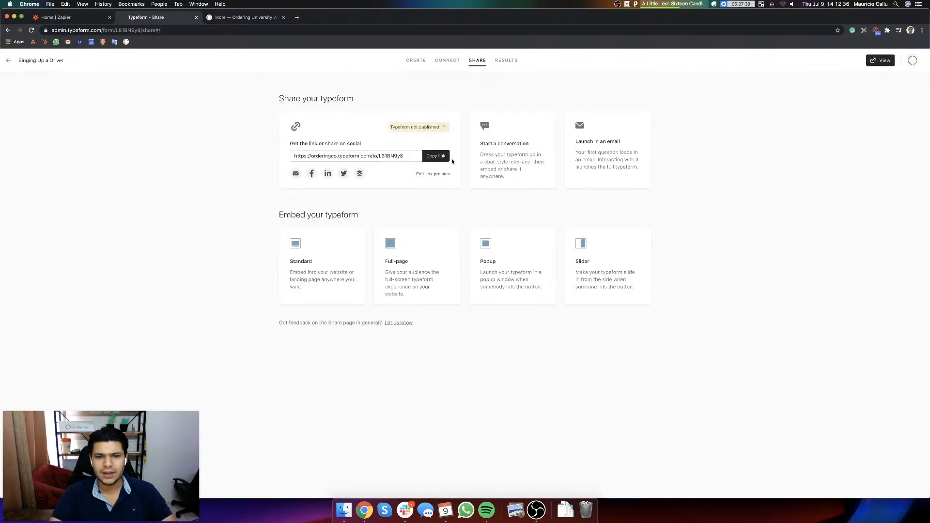
Step: Copy the driver form's share link, return to editing the form and publish its changes
left_click(433, 156)
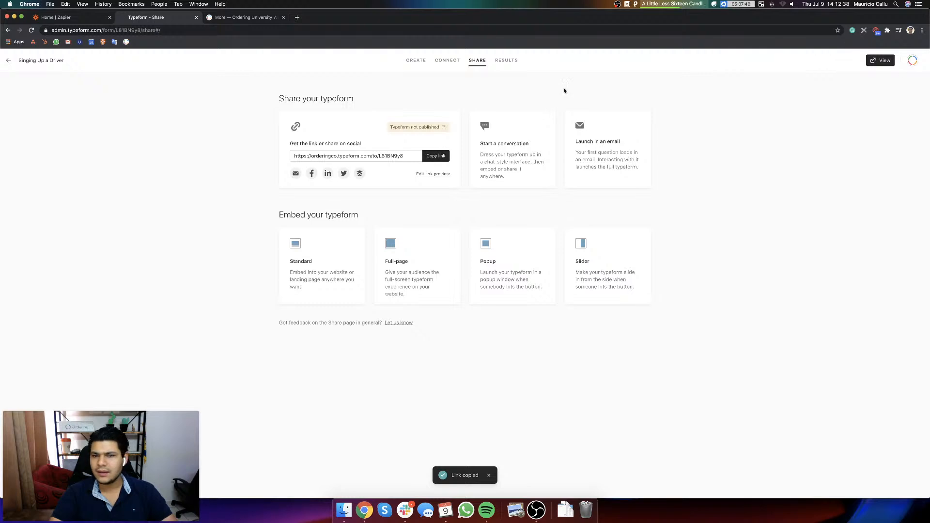
left_click(416, 61)
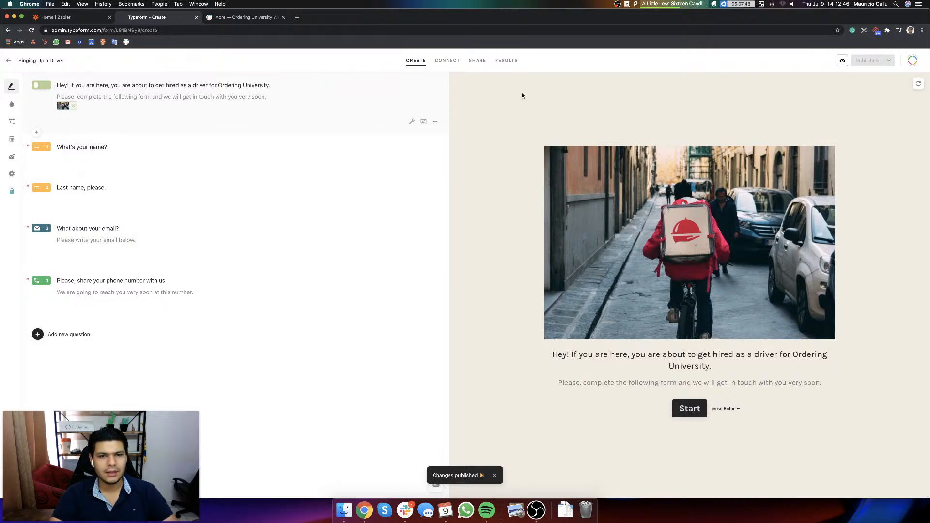
Step: Switch to the Ordering University website, close the open driver's details and review the delivery manager lists and page footer
left_click(262, 17)
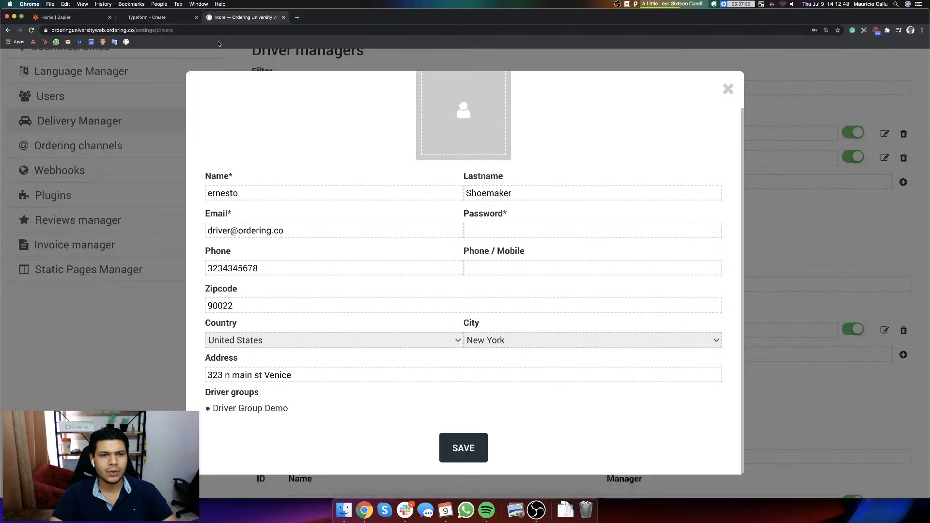
left_click(721, 92)
scroll(721, 91, "down", 5)
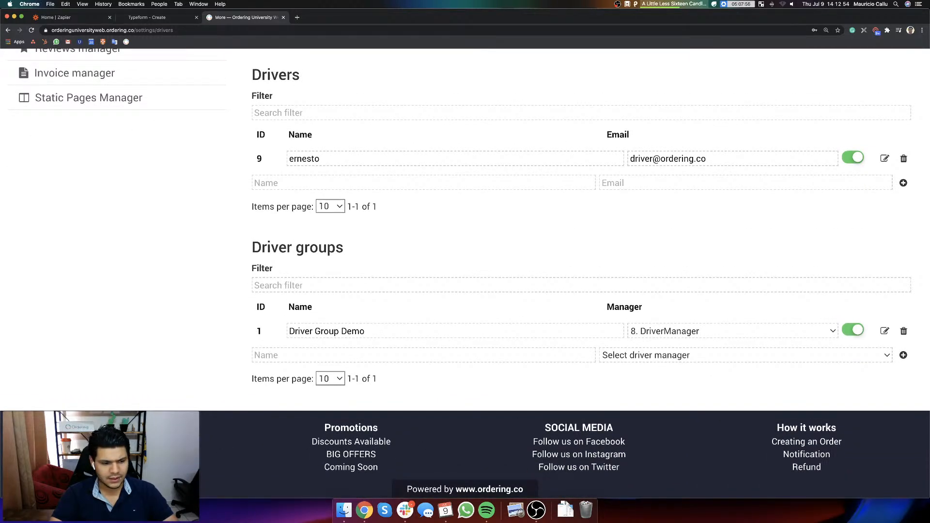
scroll(558, 404, "up", 5)
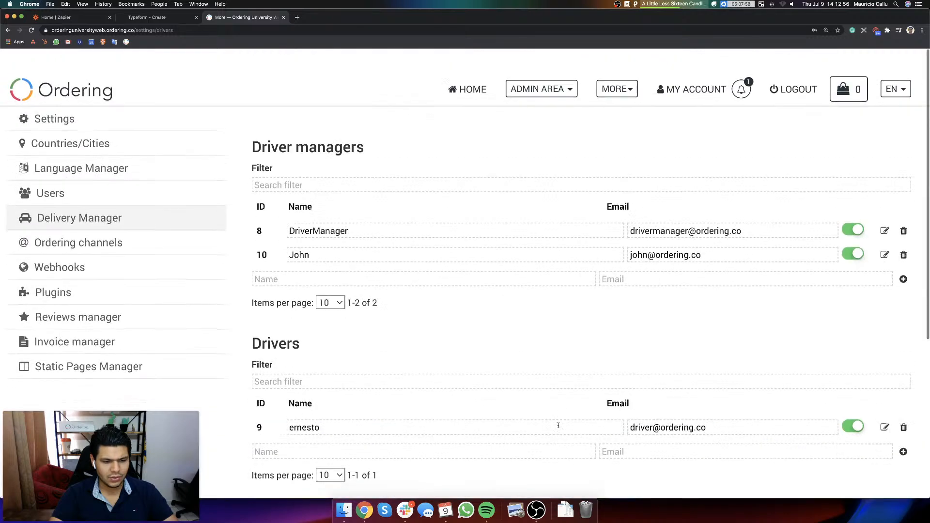
scroll(603, 310, "down", 4)
scroll(140, 162, "up", 4)
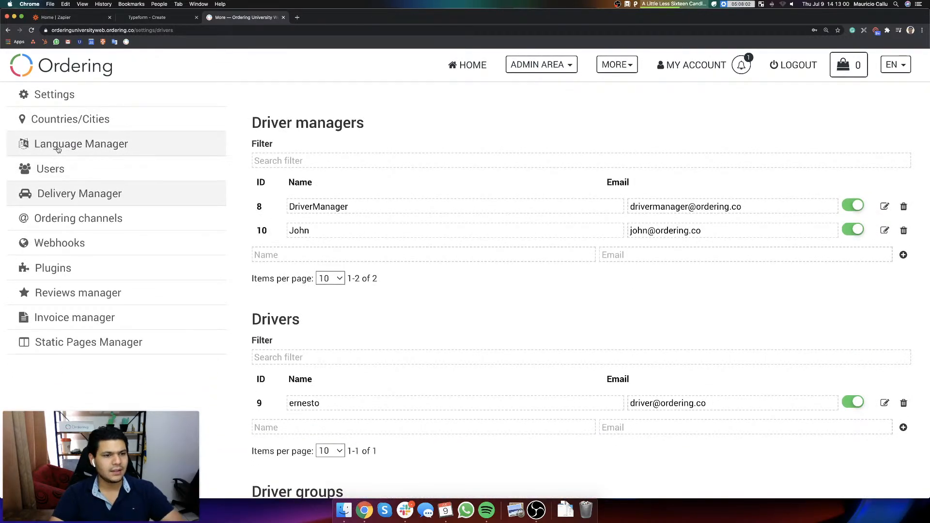
Step: In the Language Manager, filter the translation texts by "Start with" and change the FOOTER_QL1_3 text to "Become a Driver"
left_click(58, 150)
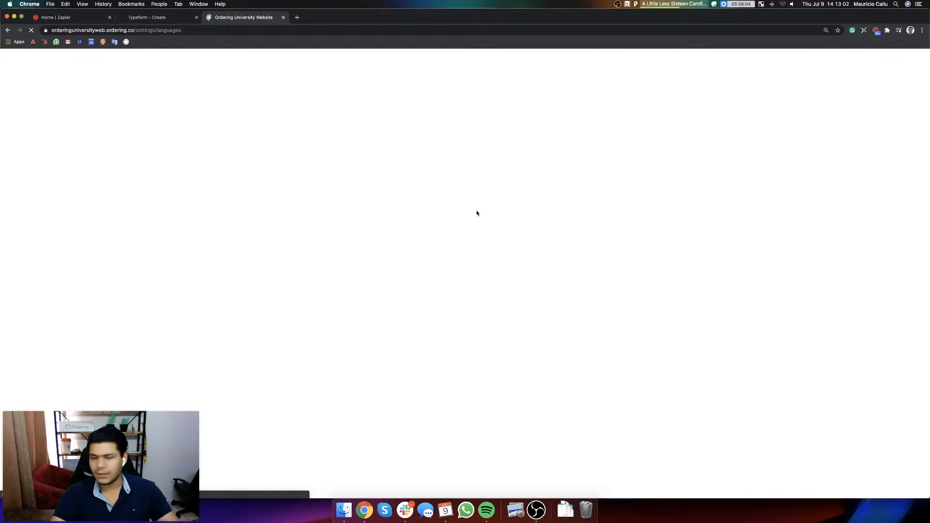
left_click(606, 341)
type("s")
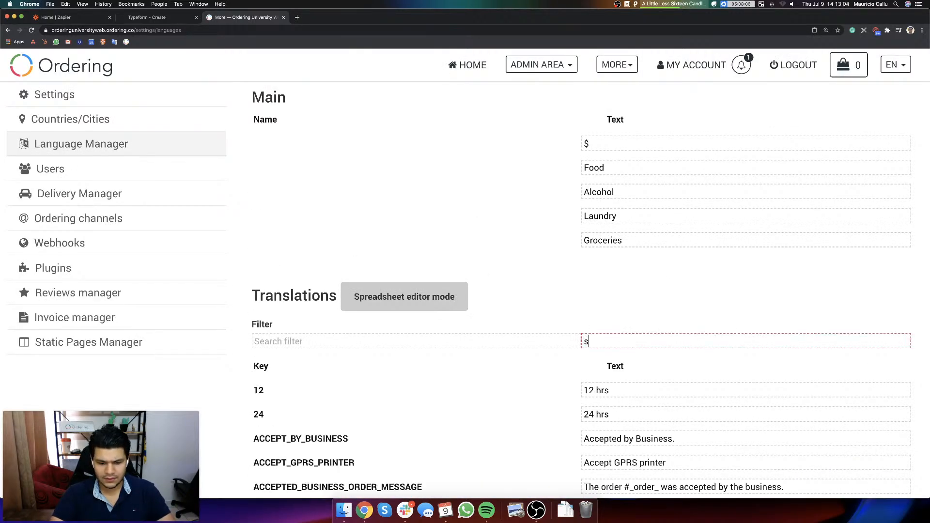
key("BackSpace")
type("Start with")
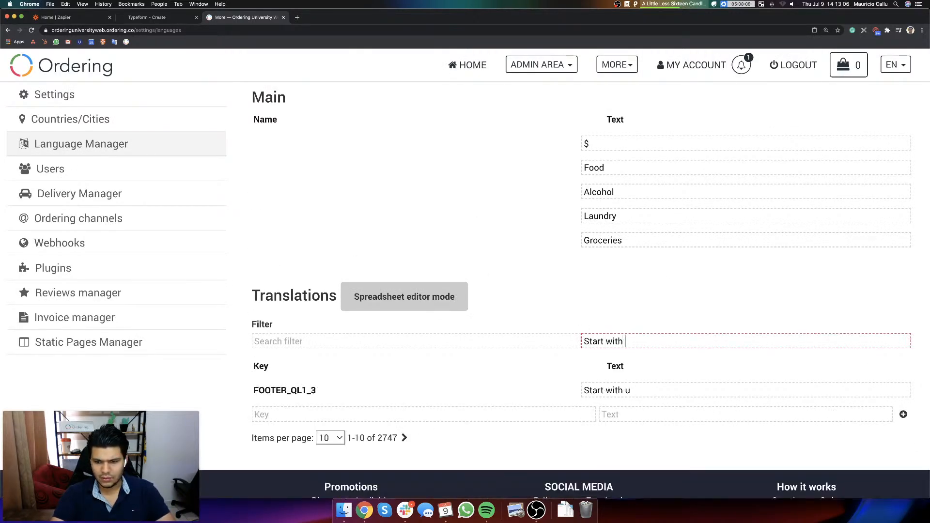
left_click(642, 387)
key("super+a")
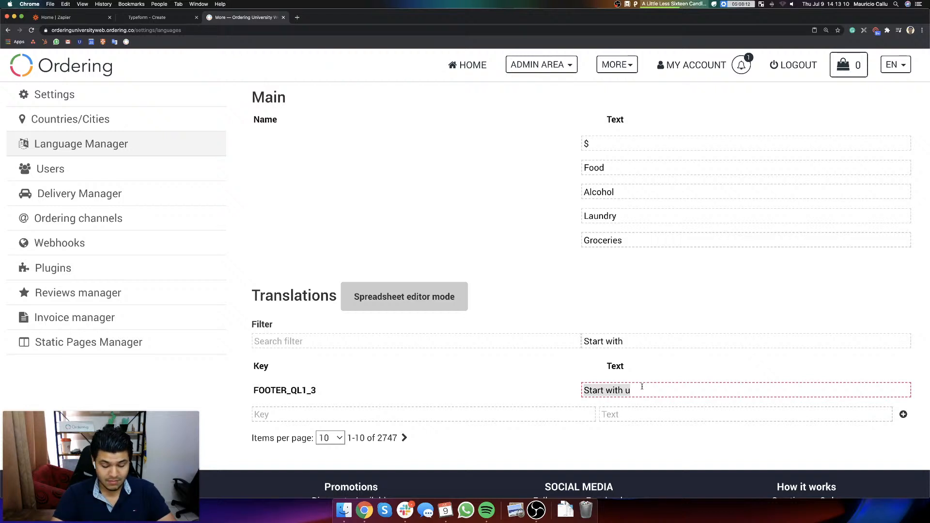
type("Become a Driv")
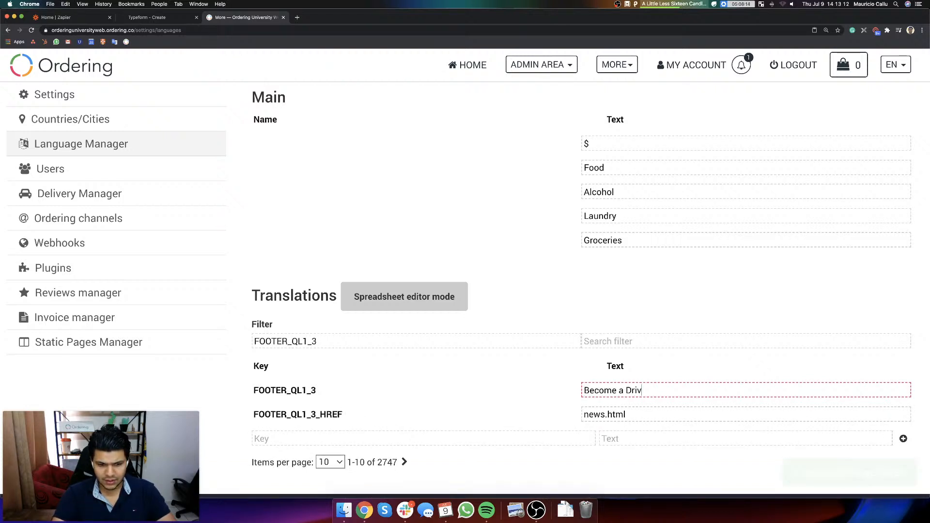
type("er")
left_click(632, 415)
key("super+a")
type("https://orderingco.typeform.com/to/L81BN9y8")
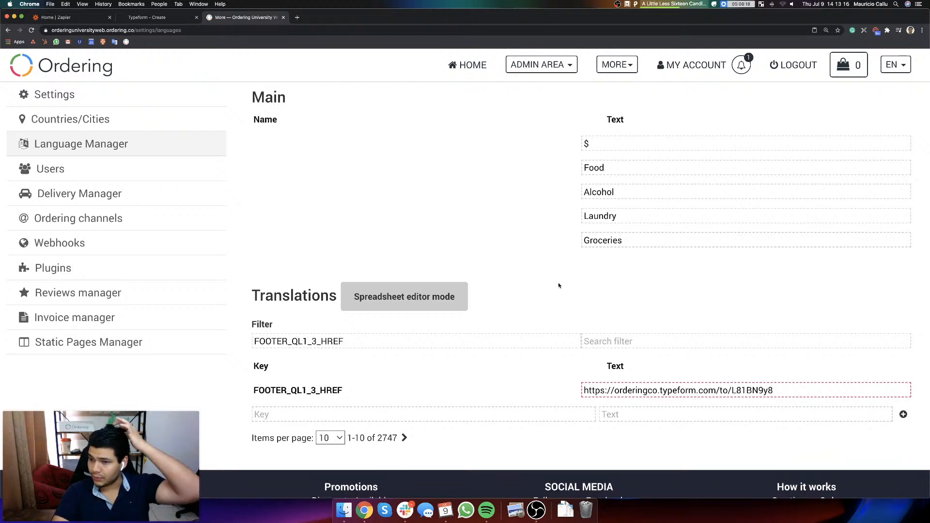
left_click(575, 304)
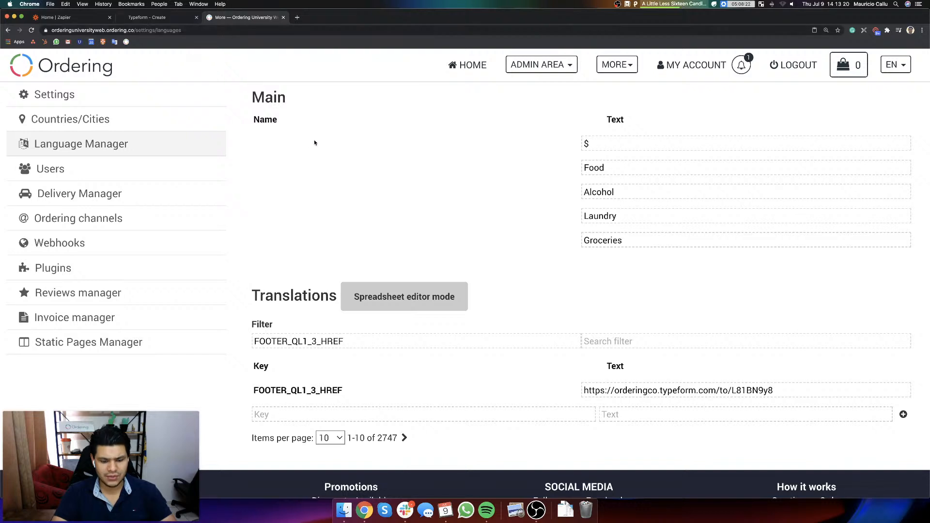
Step: Open orderinguniversityweb.ordering.co in an incognito window and check the home page footer links
key("super+shift+n")
type("orderingun")
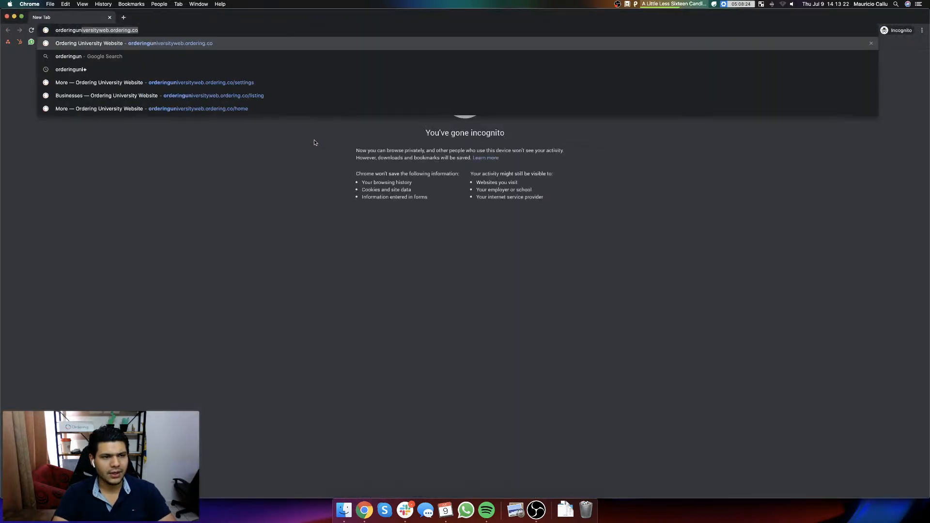
key("Return")
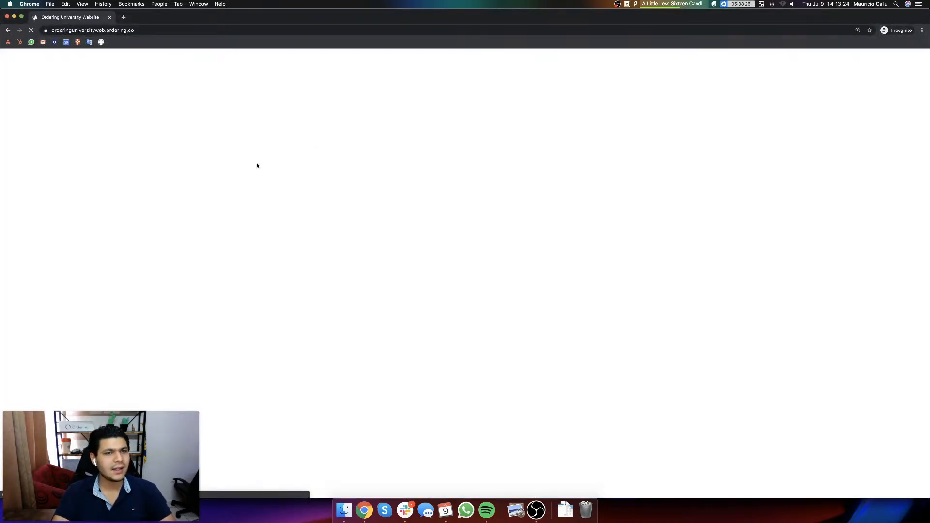
key("super+plus")
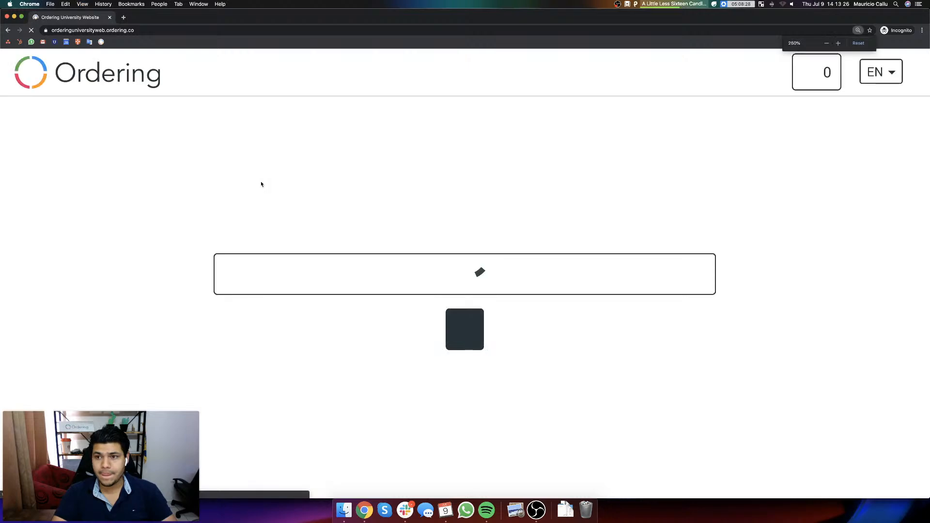
key("super+minus")
key("super+minus")
key("super+minus")
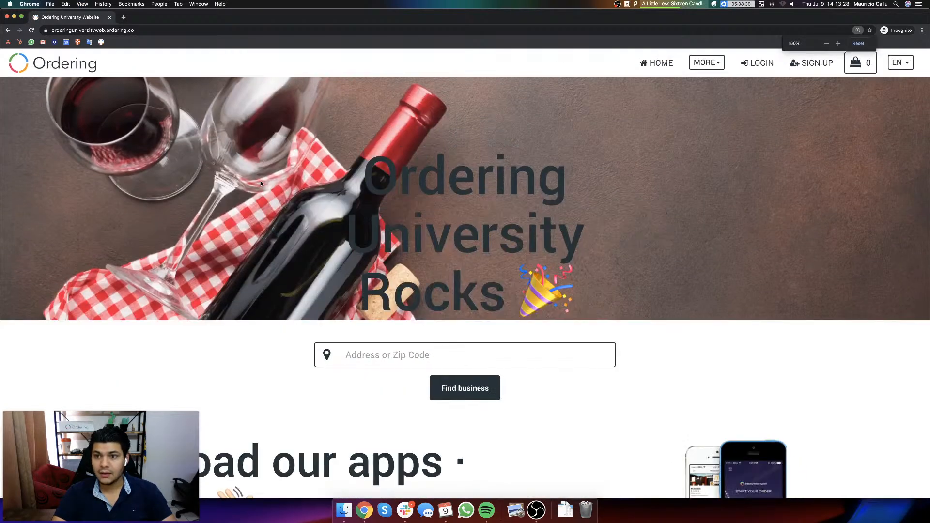
scroll(309, 218, "down", 5)
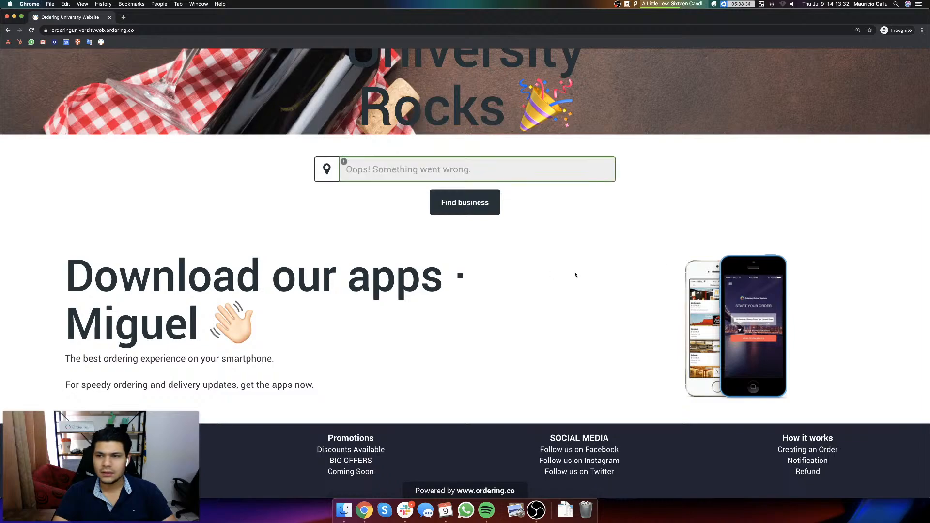
key("F4")
key("F4")
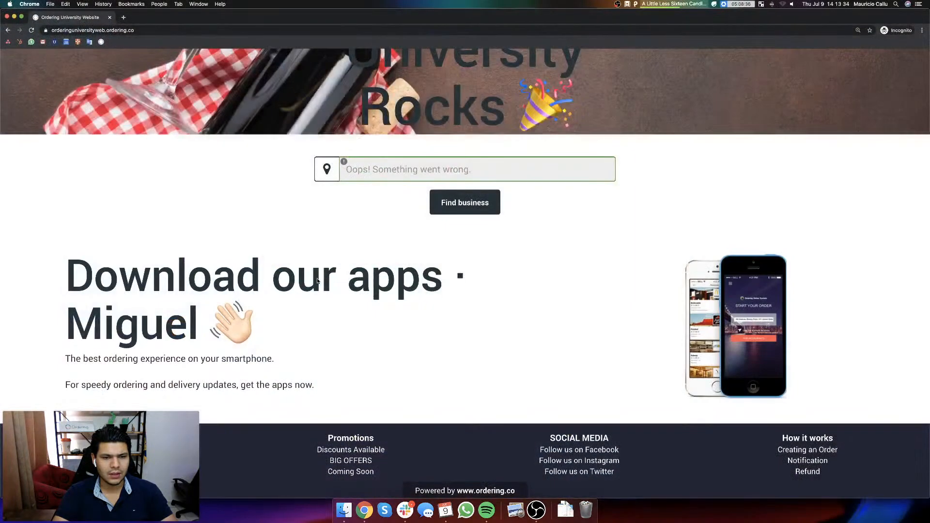
Step: Return to the Language Manager, clear the key filter, filter the texts by "become" and inspect the FOOTER_QL1_3 text
key("F3")
left_click(295, 156)
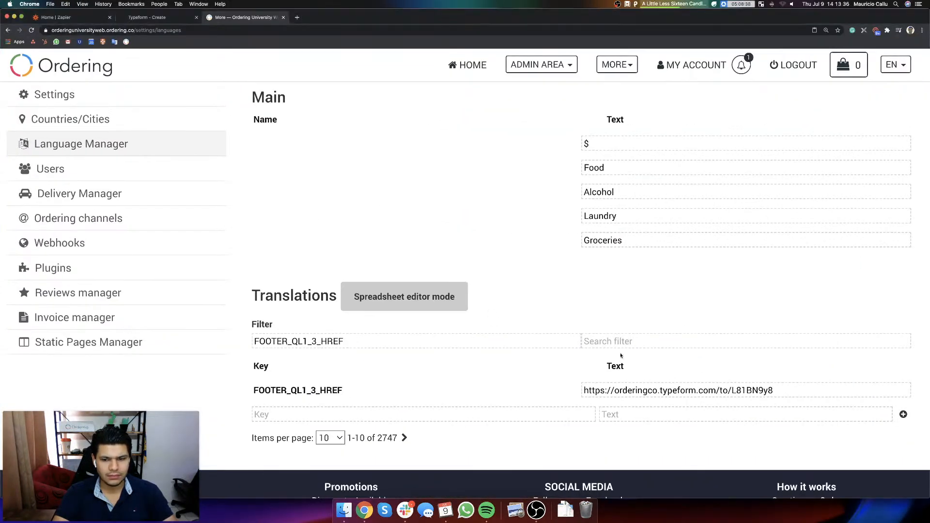
triple_click(409, 342)
key("BackSpace")
key("Tab")
type("become")
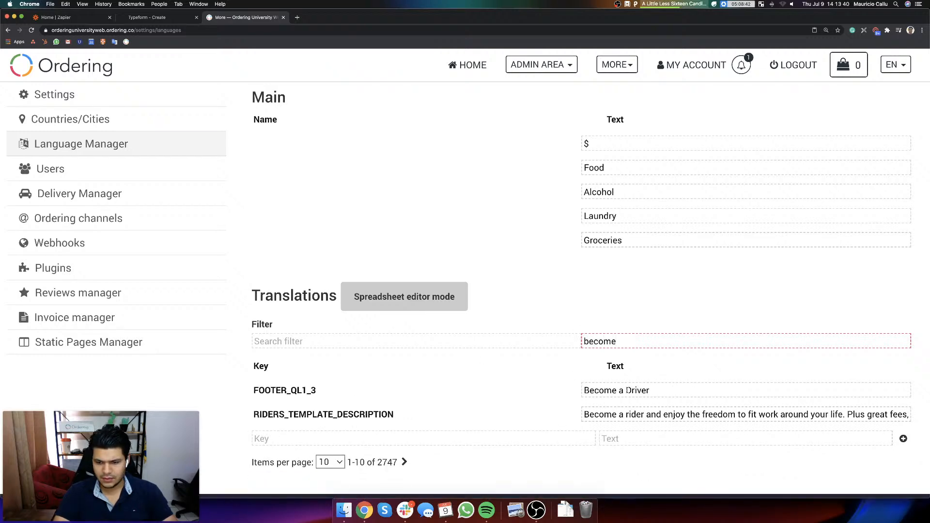
left_click(626, 390)
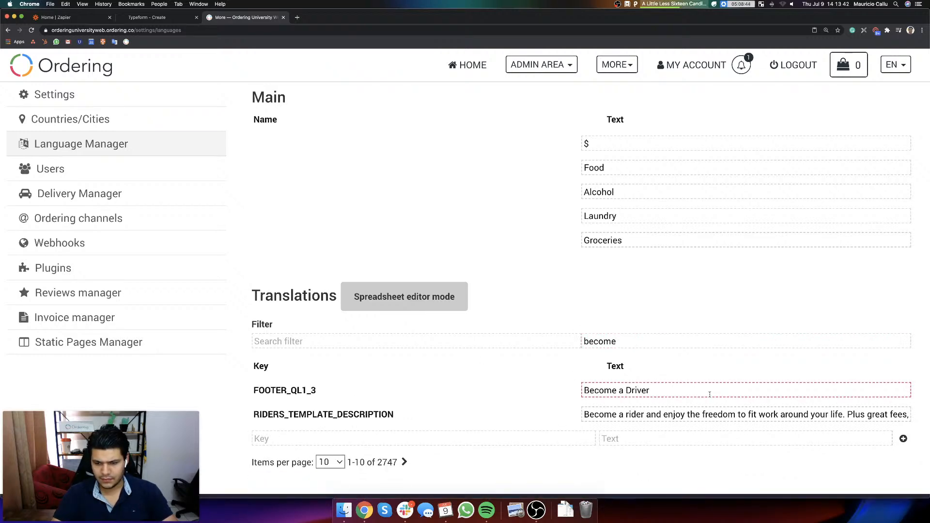
left_click_drag(625, 390, 583, 390)
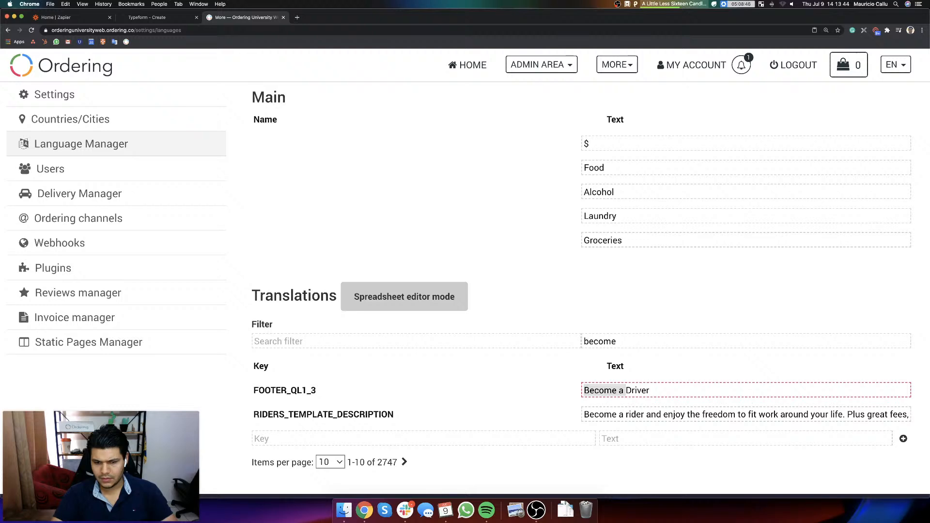
scroll(532, 340, "down", 3)
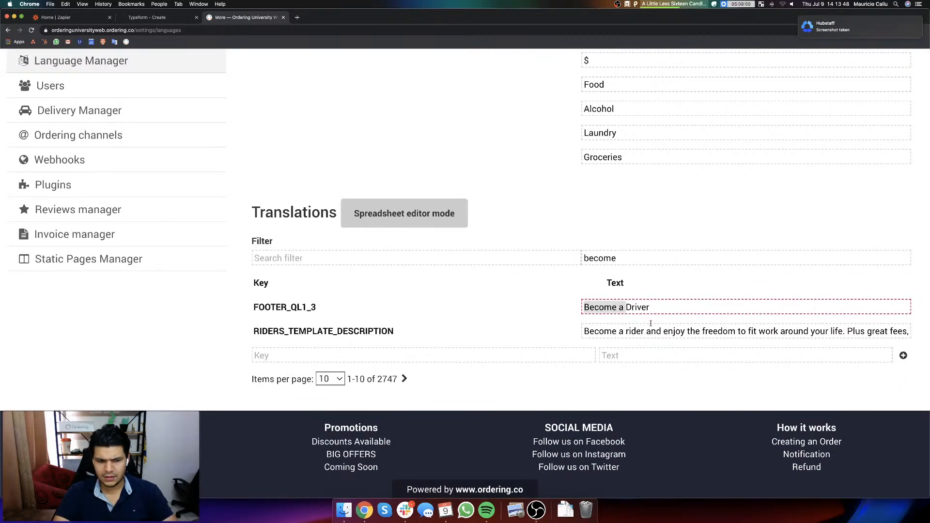
left_click(675, 307)
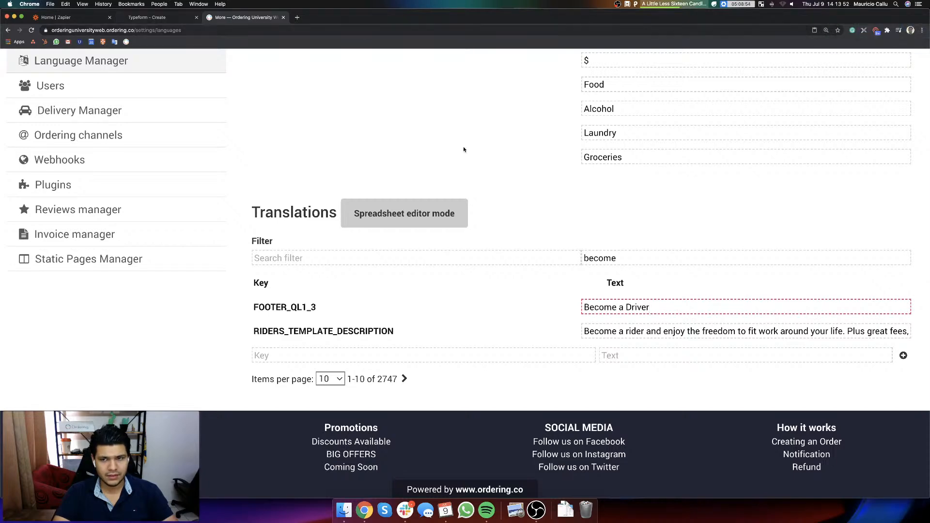
Step: Add an exclamation mark to the FOOTER_QL1_3 text so it reads "Become a Driver!"
key("ctrl+Up")
left_click(214, 213)
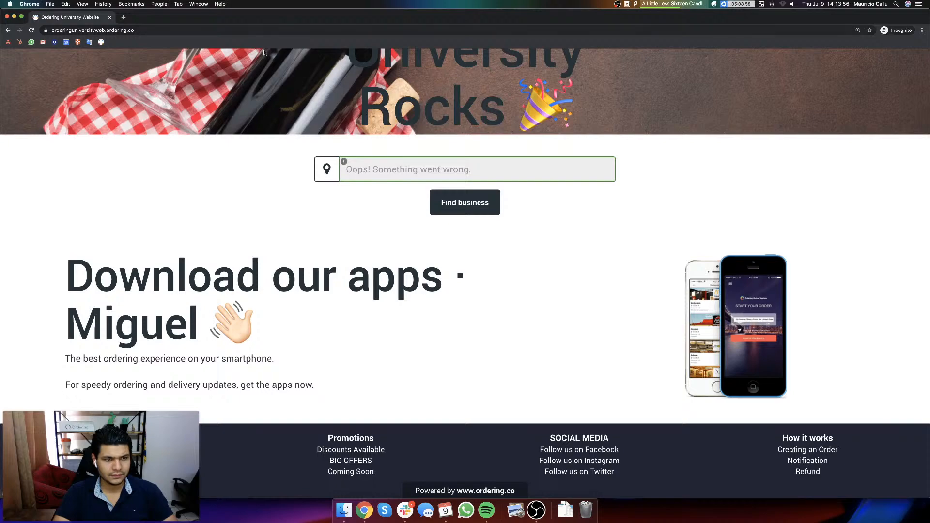
key("ctrl+Up")
left_click(738, 332)
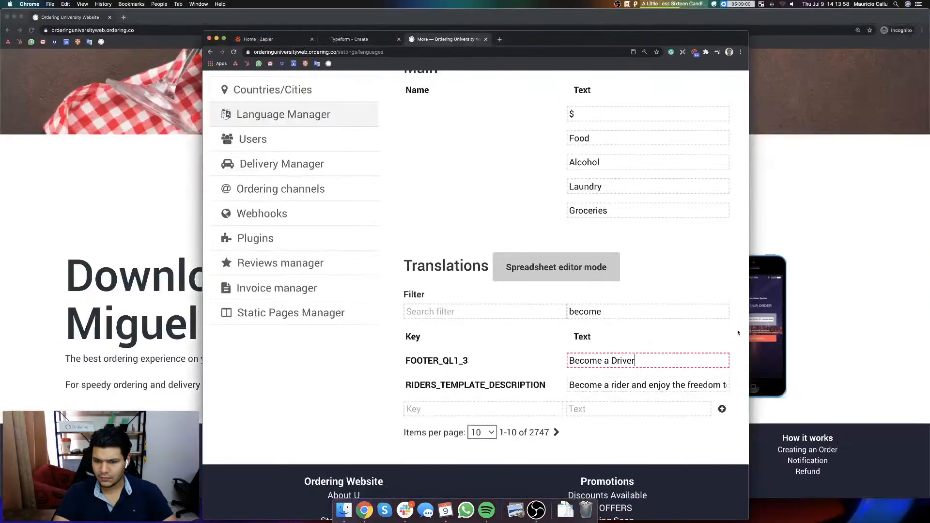
type("!")
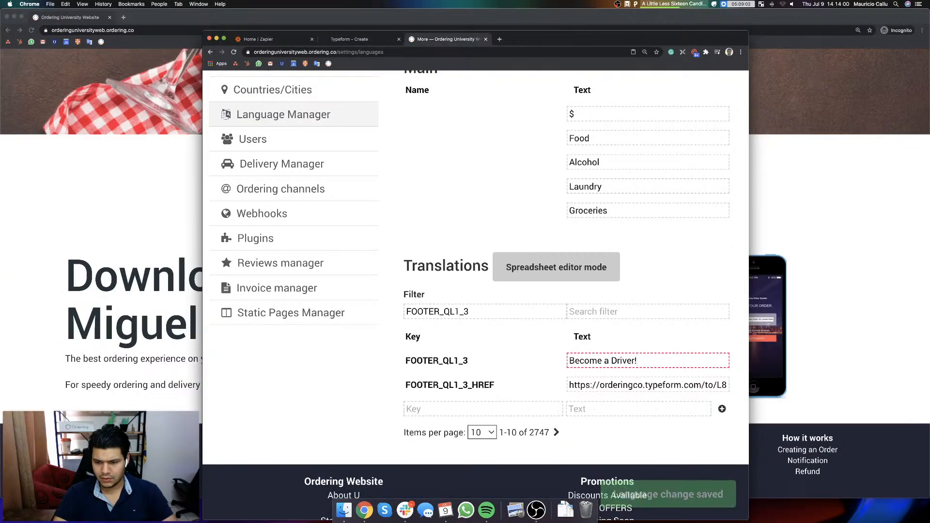
Step: Close the incognito window and load orderinguniversityweb.ordering.co in a new, maximized incognito window
left_click(152, 319)
key("super+w")
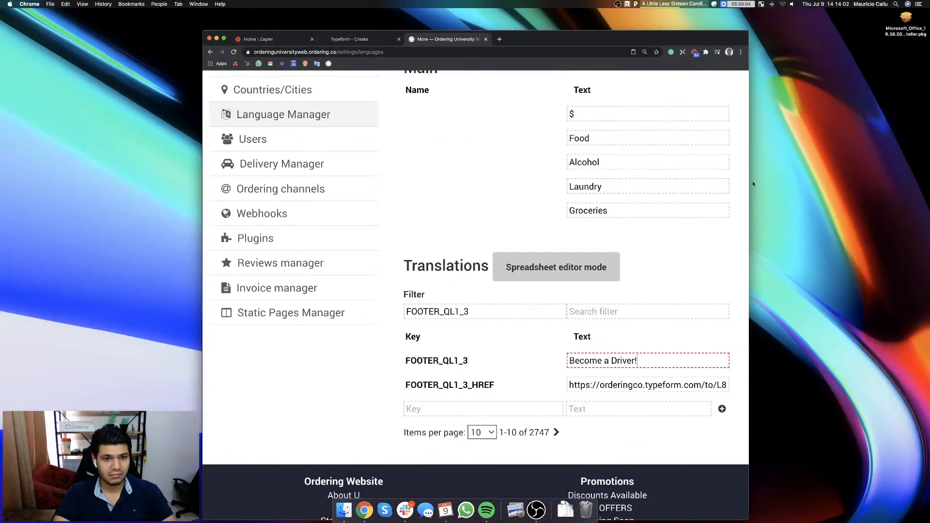
key("super+shift+n")
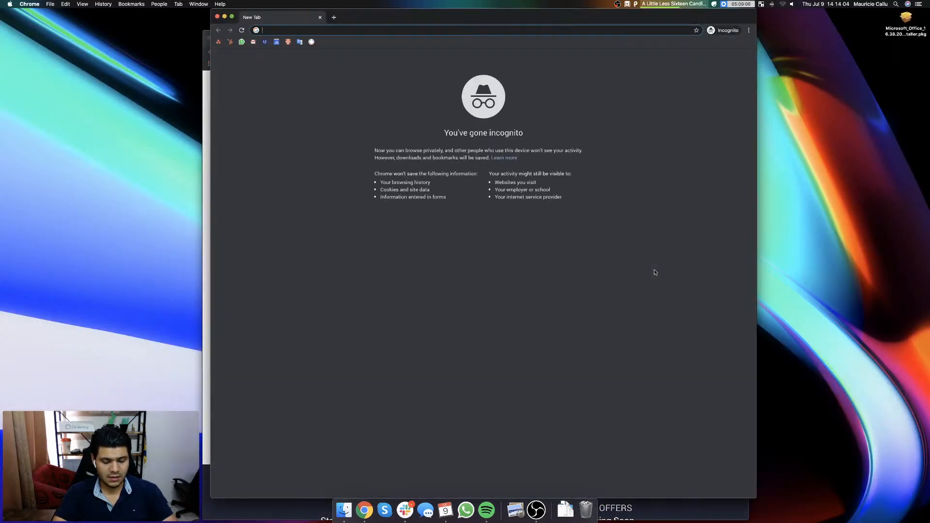
type("orderinguniversityweb.ordering.co")
key("Return")
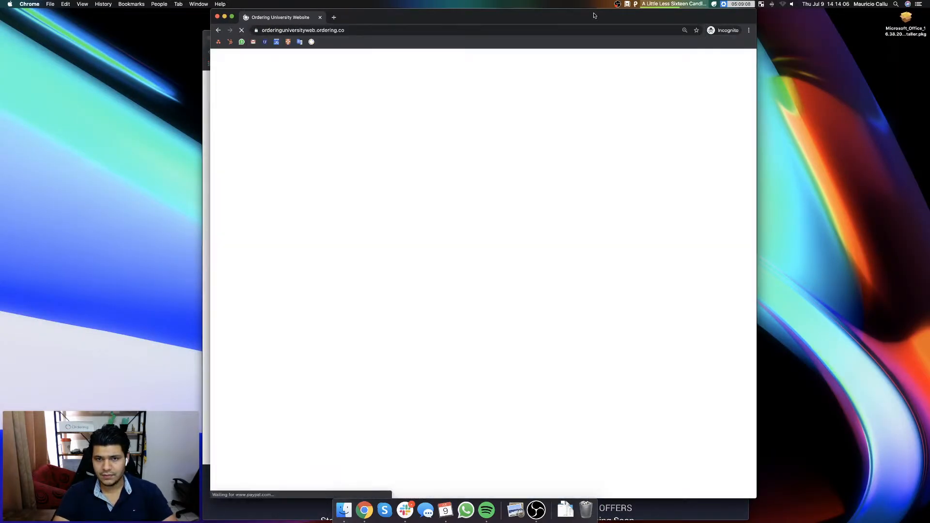
left_click_drag(587, 17, 600, 4)
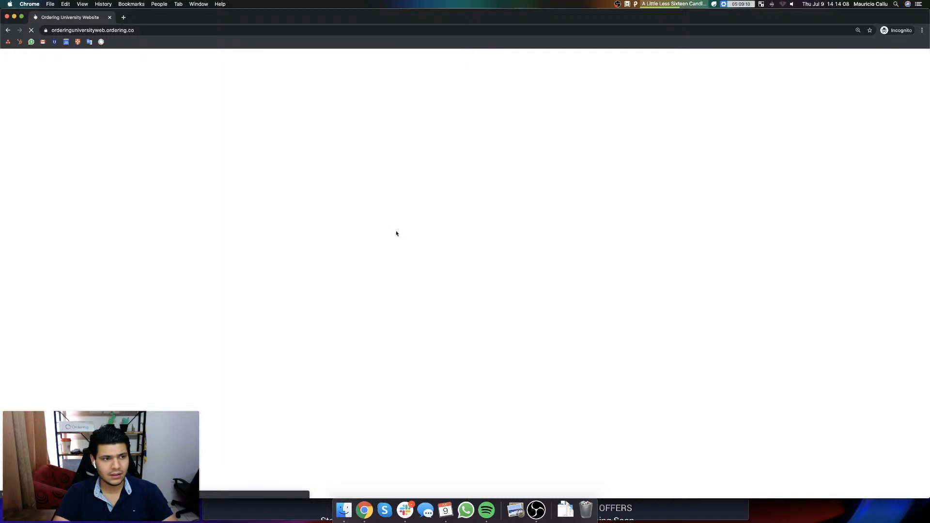
Step: Follow the driver sign-up link in the website's footer and start the form
scroll(379, 237, "down", 5)
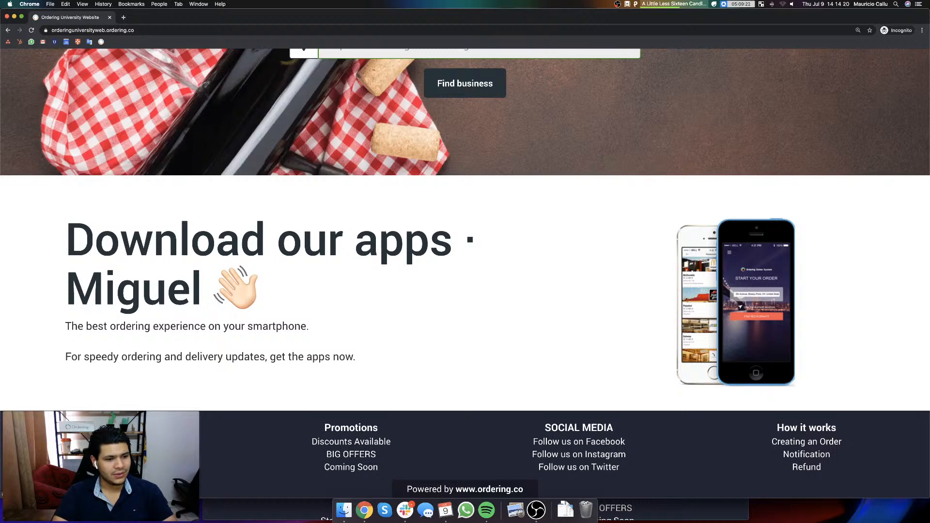
left_click(124, 455)
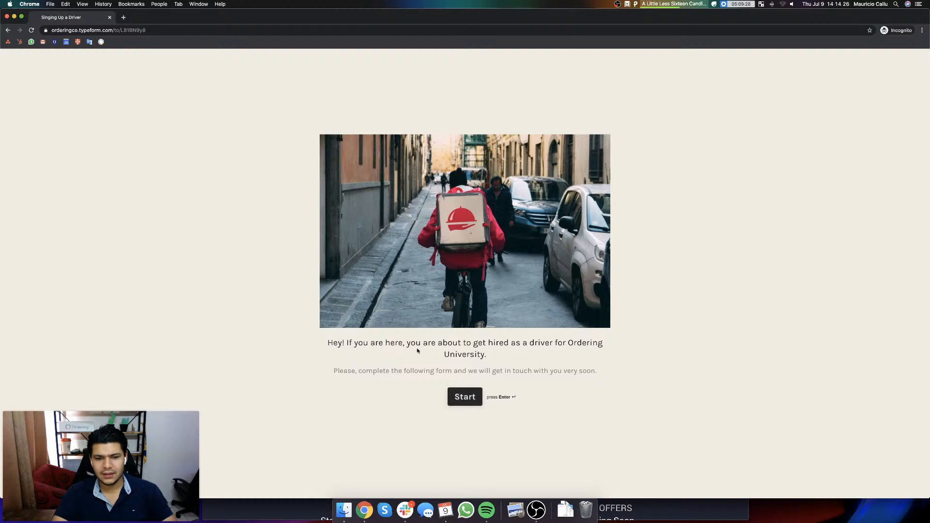
left_click(464, 401)
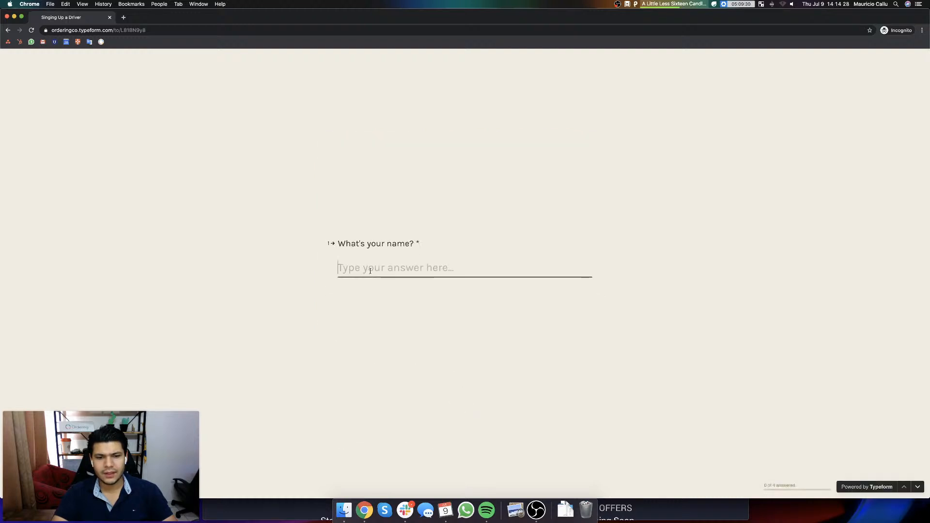
Step: Answer the form's first two questions with the driver's first name and last name
key("Return")
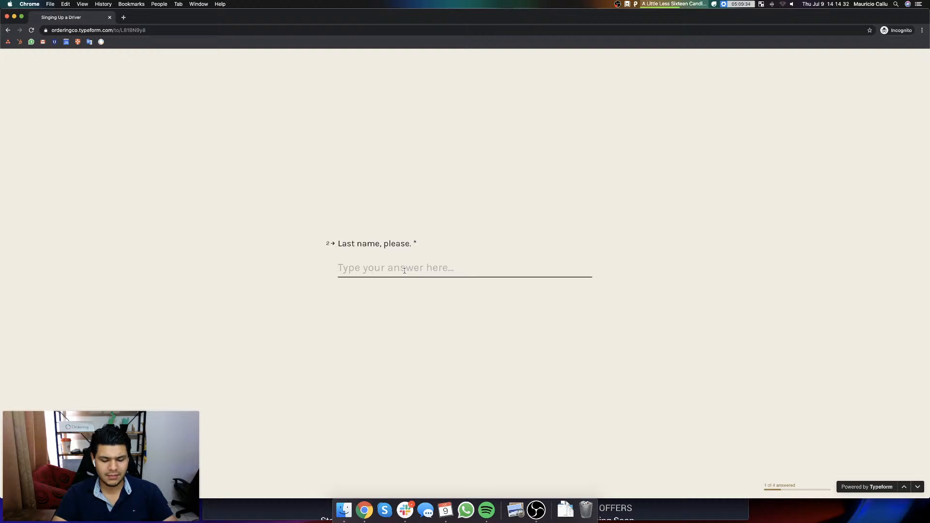
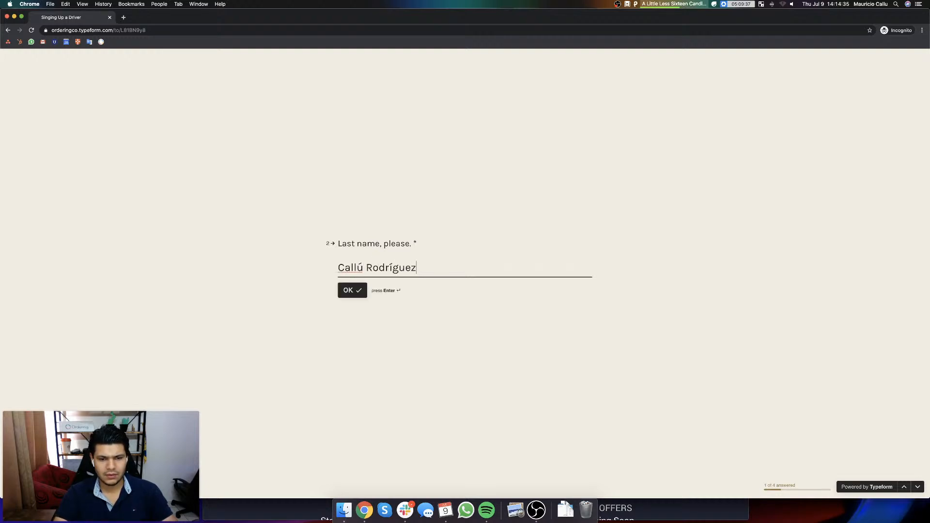
left_click(351, 290)
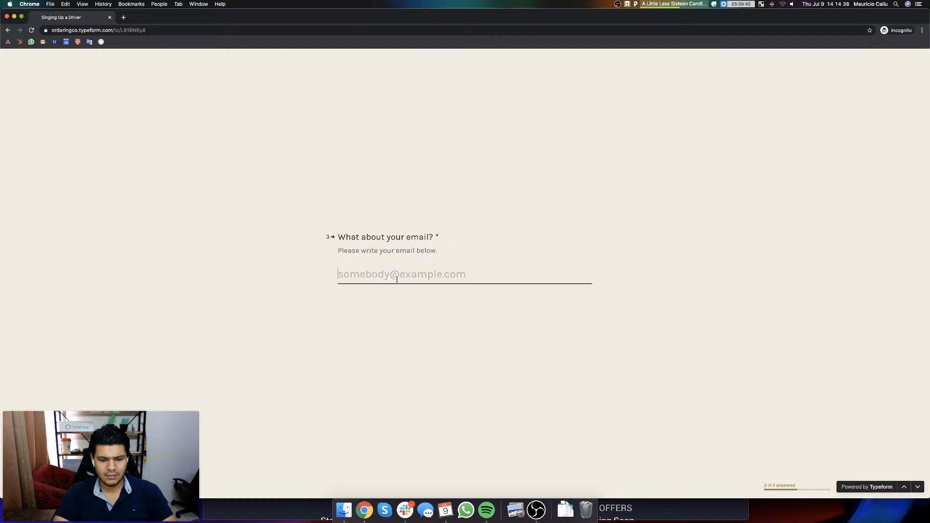
Step: Enter the driver's e-mail address as the answer to the email question and confirm it
type("mauricio")
key("super+a")
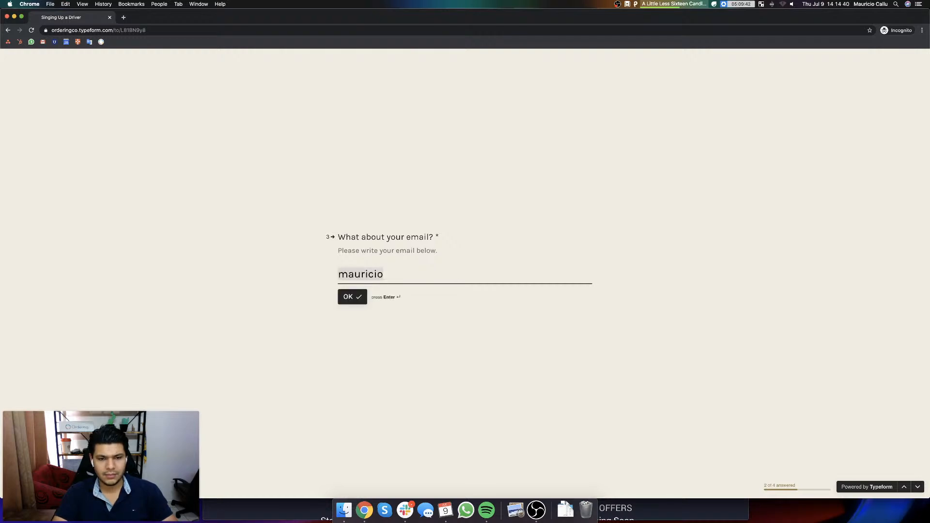
key("BackSpace")
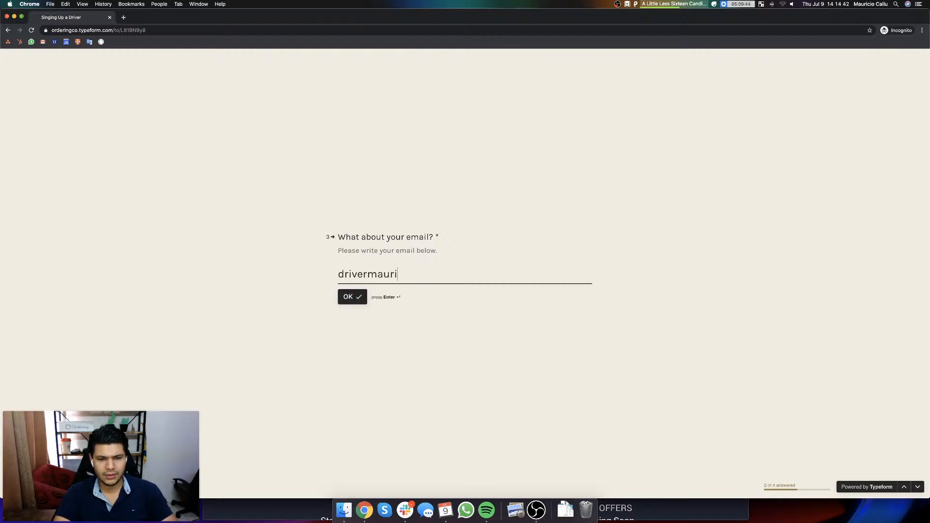
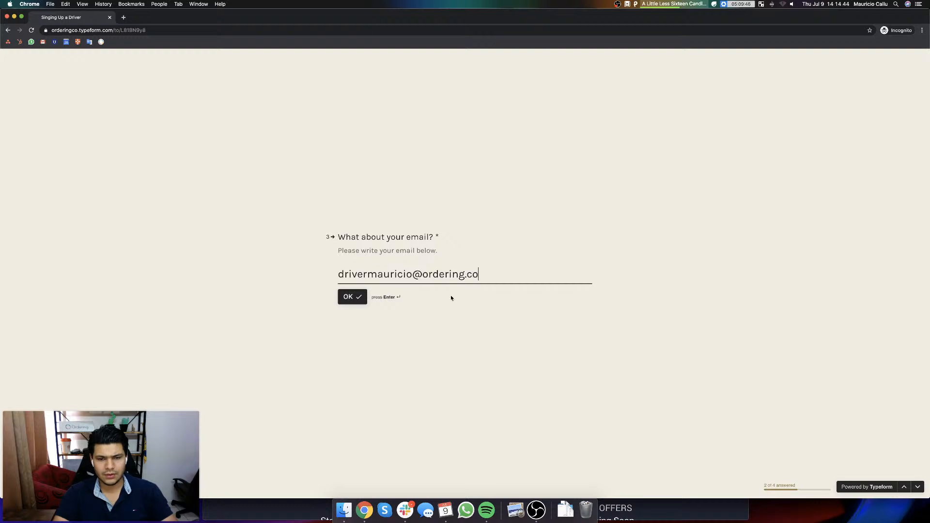
left_click(351, 297)
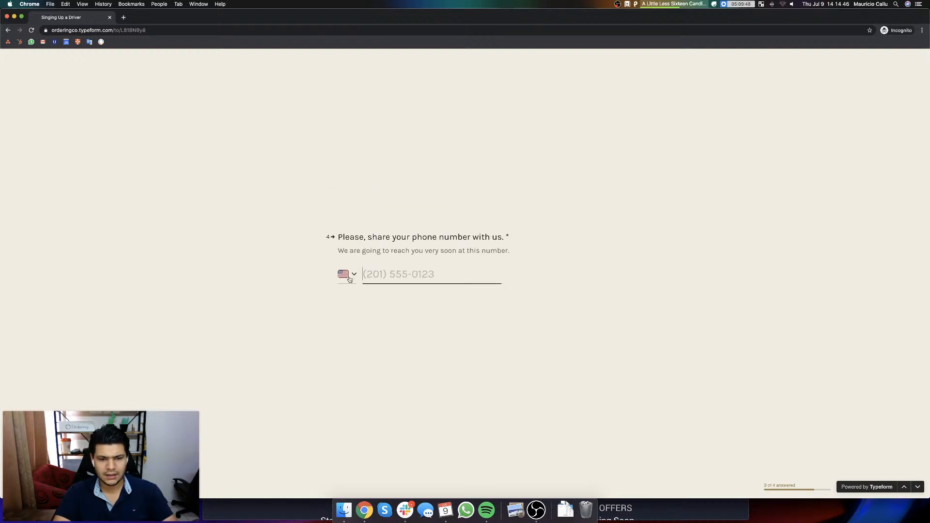
Step: Choose Mexico as the phone country, enter the driver's phone number and submit the form
left_click(350, 280)
scroll(391, 317, "down", 20)
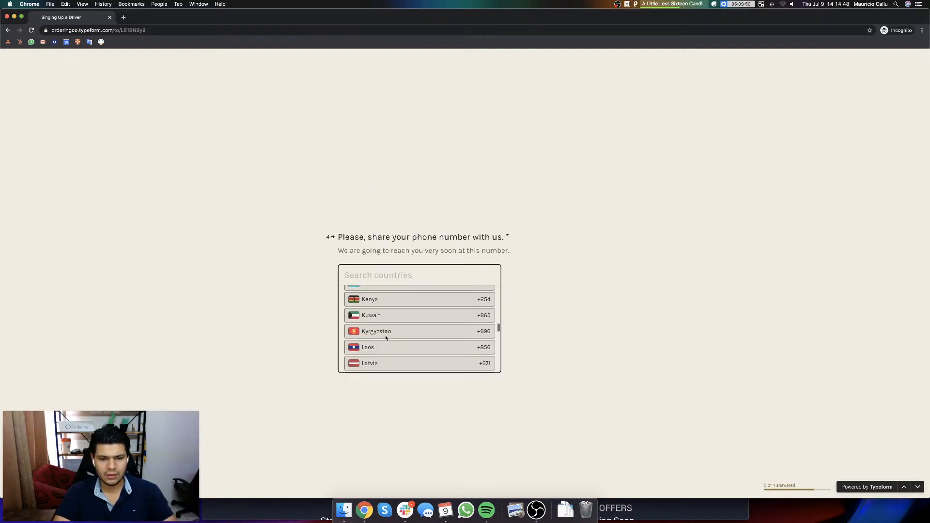
type("52")
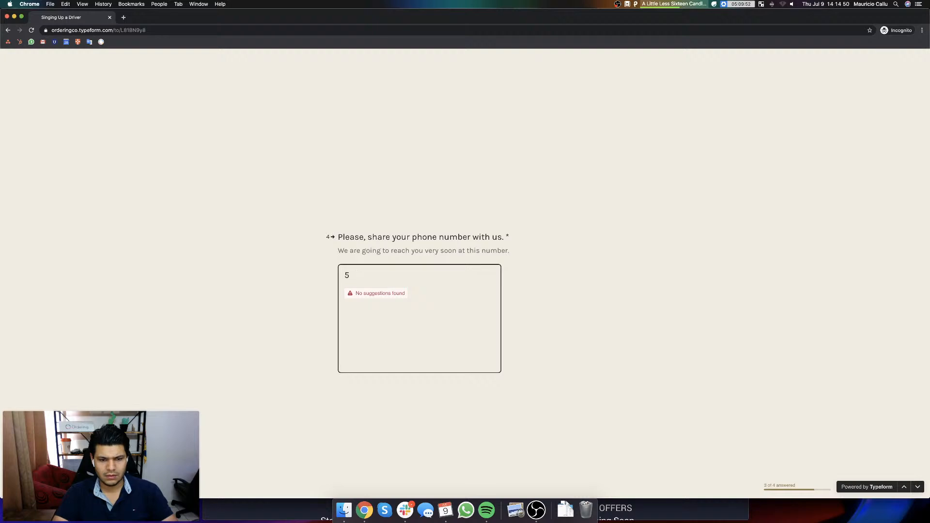
key("BackSpace")
type("mex")
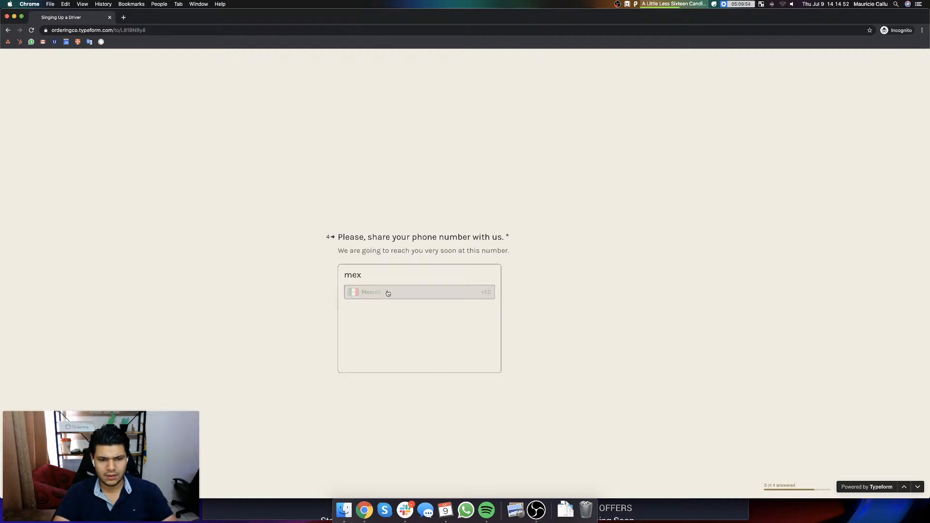
left_click(388, 293)
type("33 3")
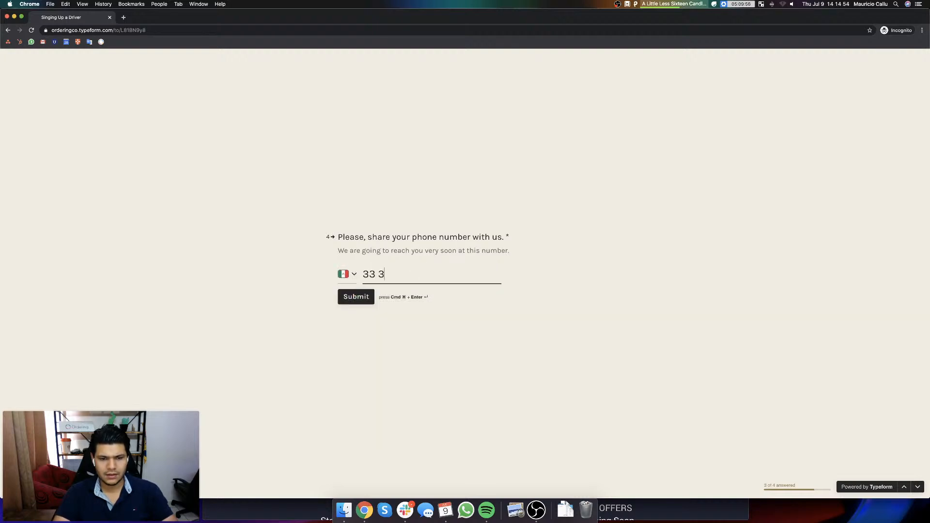
type("333 3333")
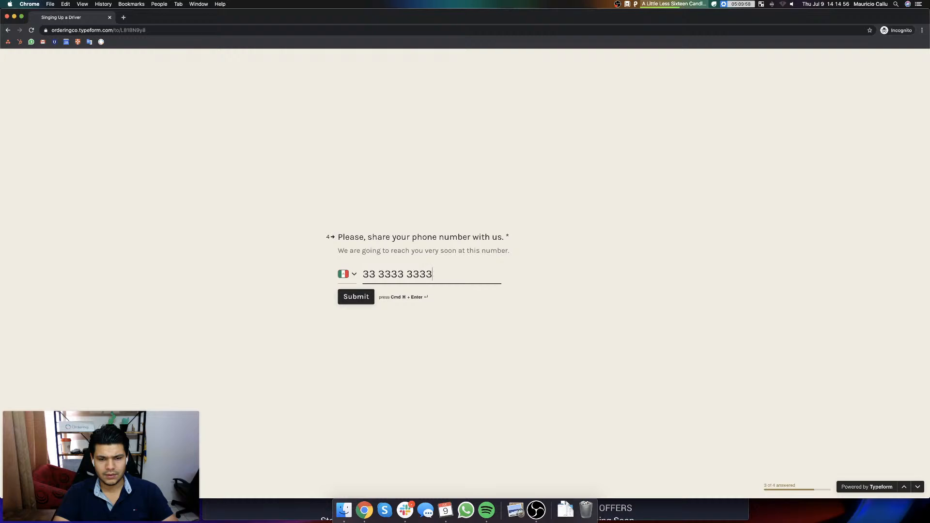
left_click(351, 297)
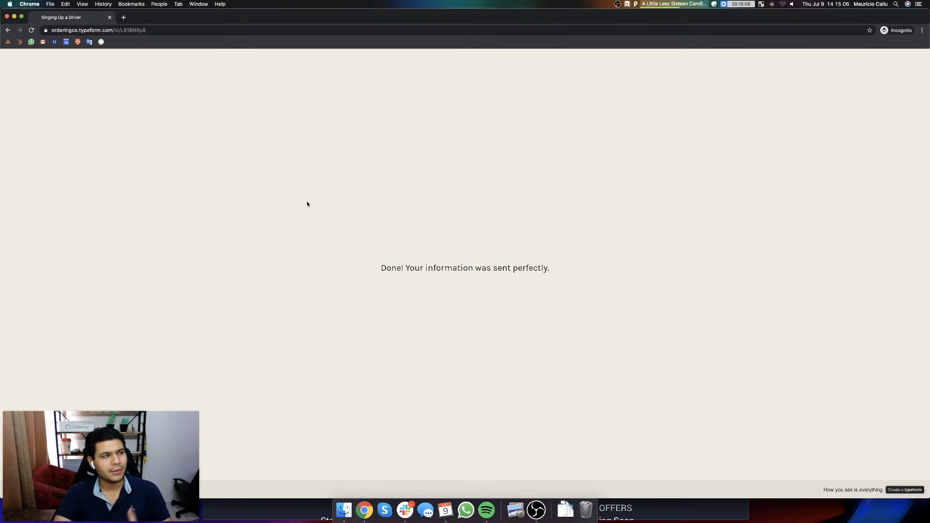
Step: Bring the main browser window forward, maximize it and switch to the Zapier dashboard
key("ctrl+Up")
left_click(726, 190)
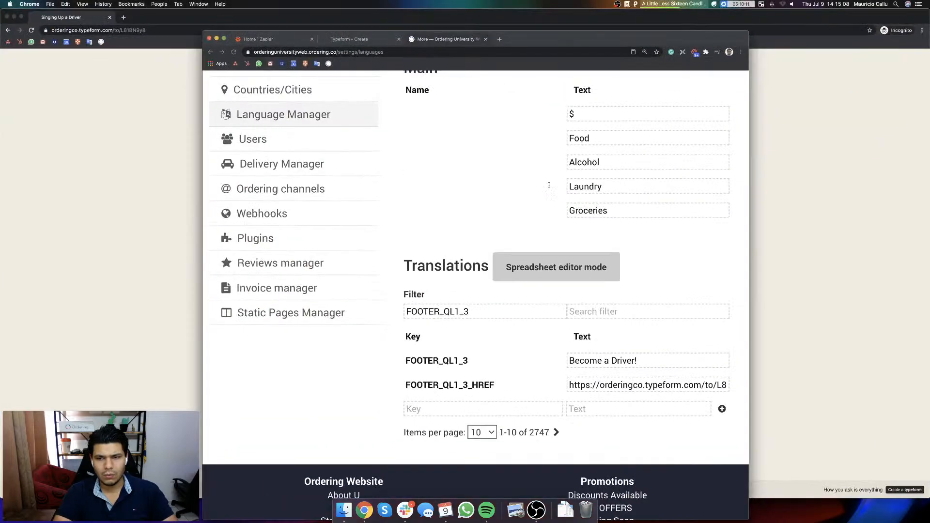
left_click_drag(544, 39, 533, 2)
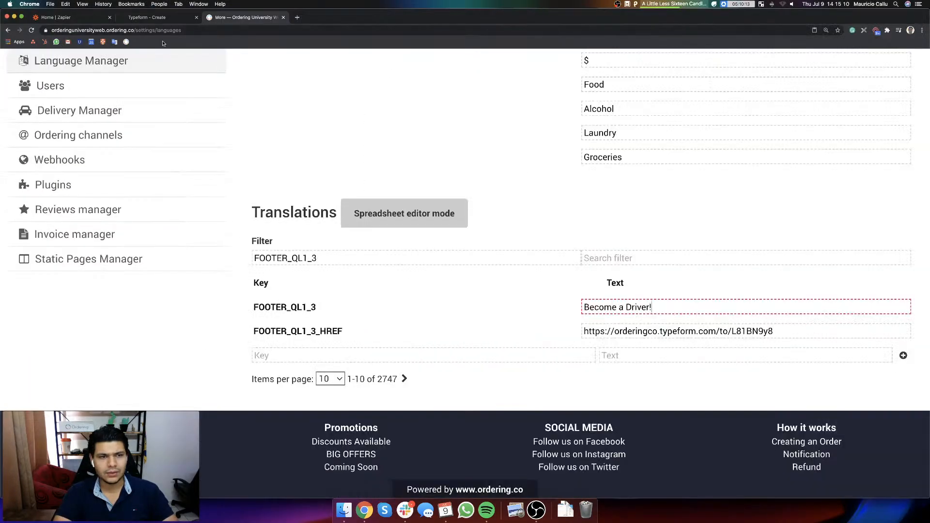
left_click(77, 18)
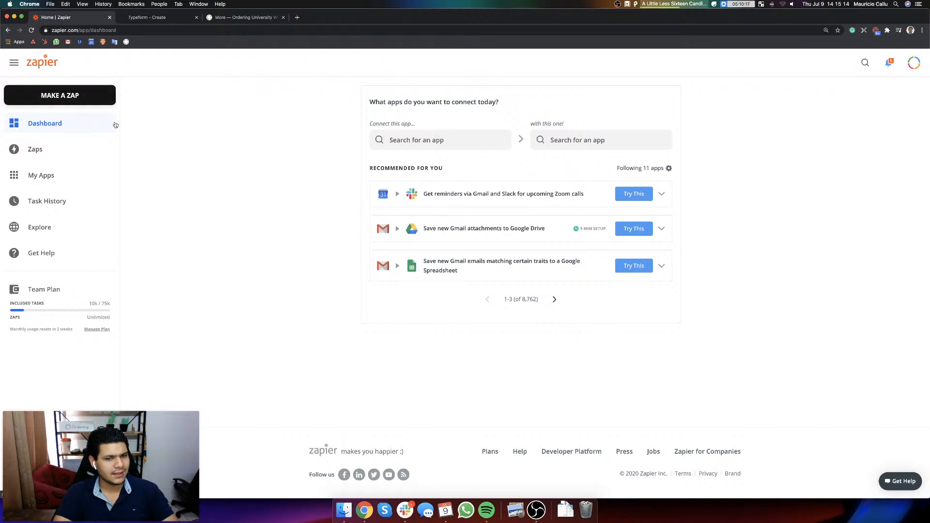
Step: Create a new zap with Typeform's New Entry event as its trigger
left_click(45, 97)
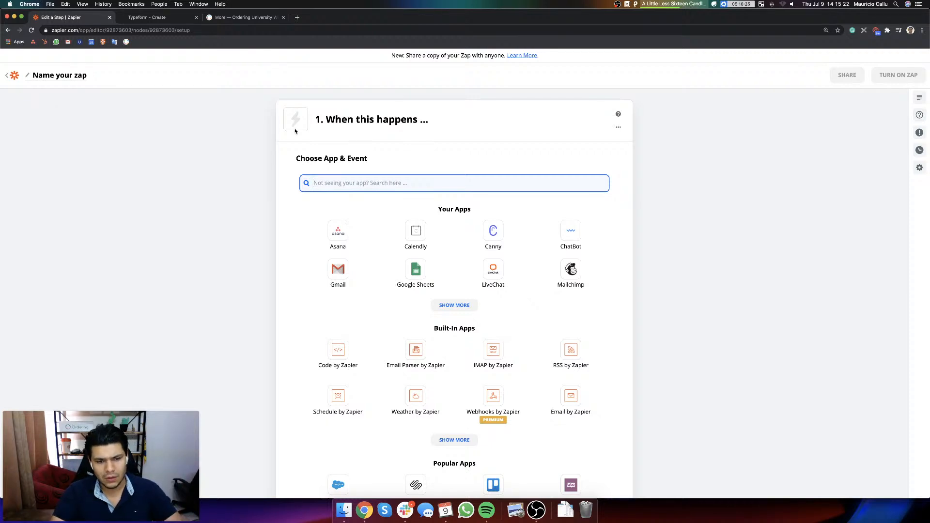
type("type")
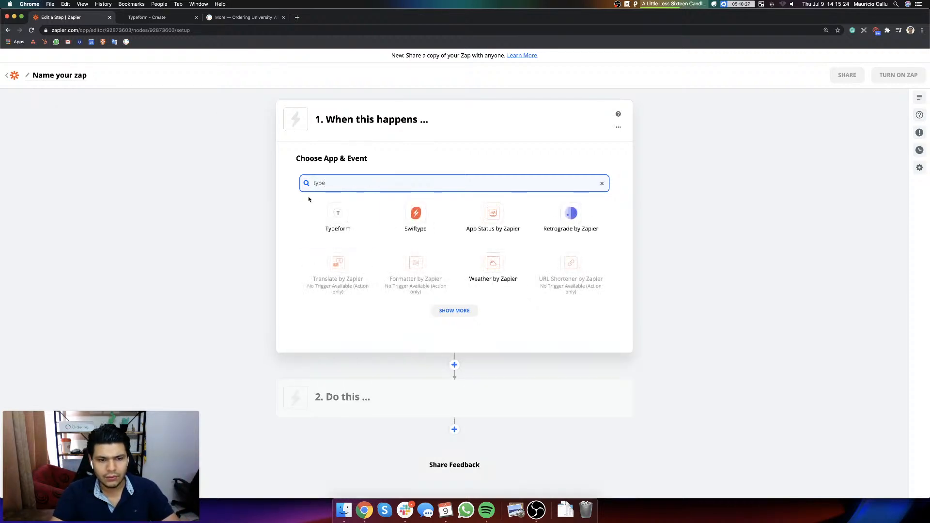
left_click(335, 211)
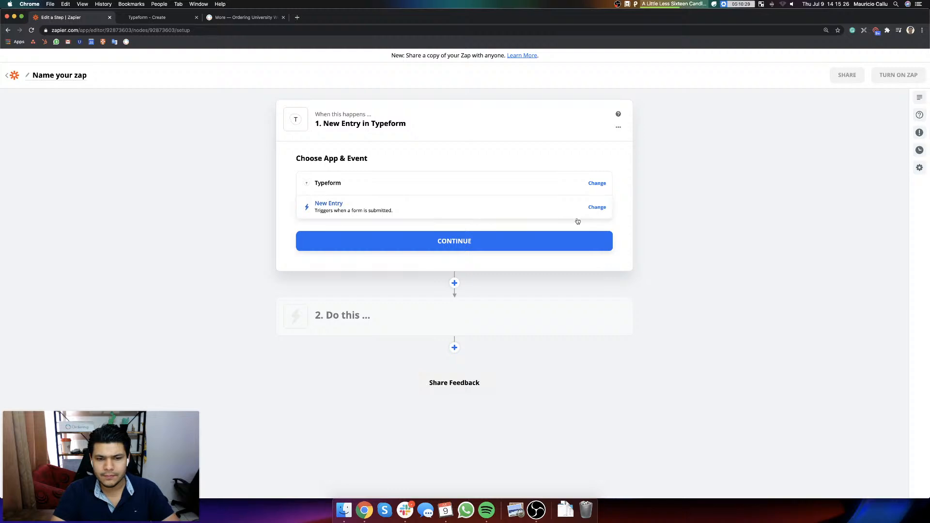
left_click(455, 241)
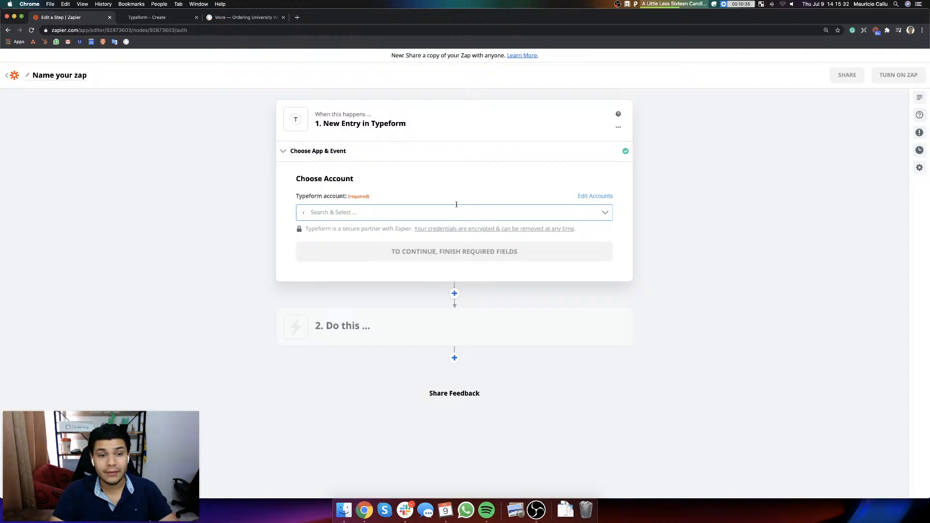
Step: Connect the trigger to the shared Typeform sales account and select the "Singing Up a Driver" form
left_click(604, 214)
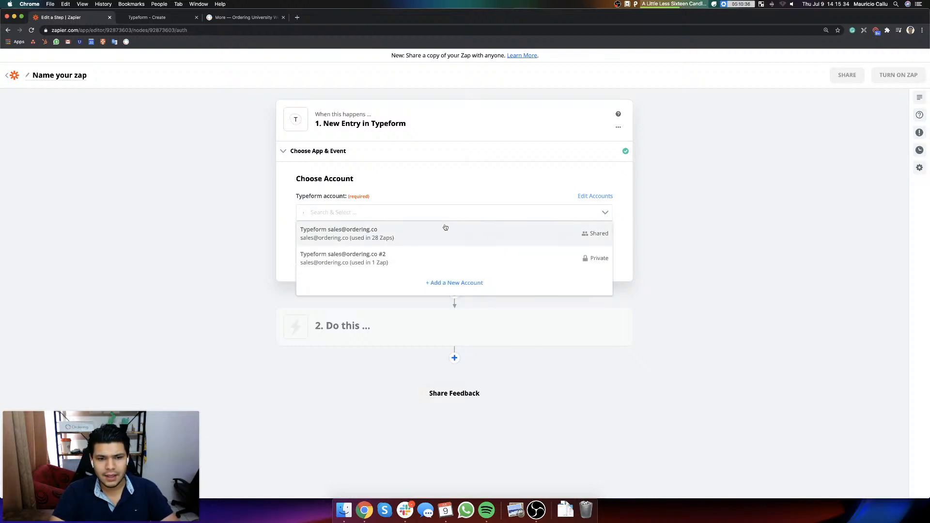
left_click(407, 234)
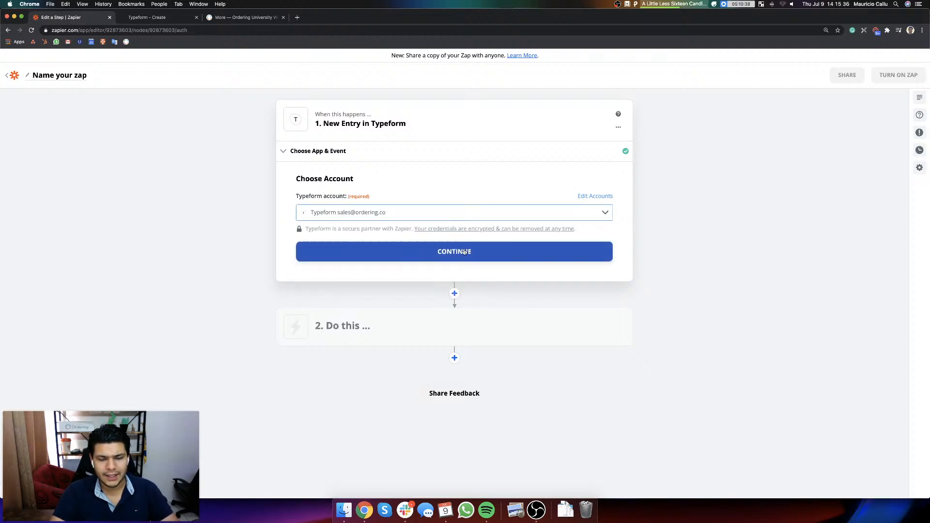
left_click(464, 251)
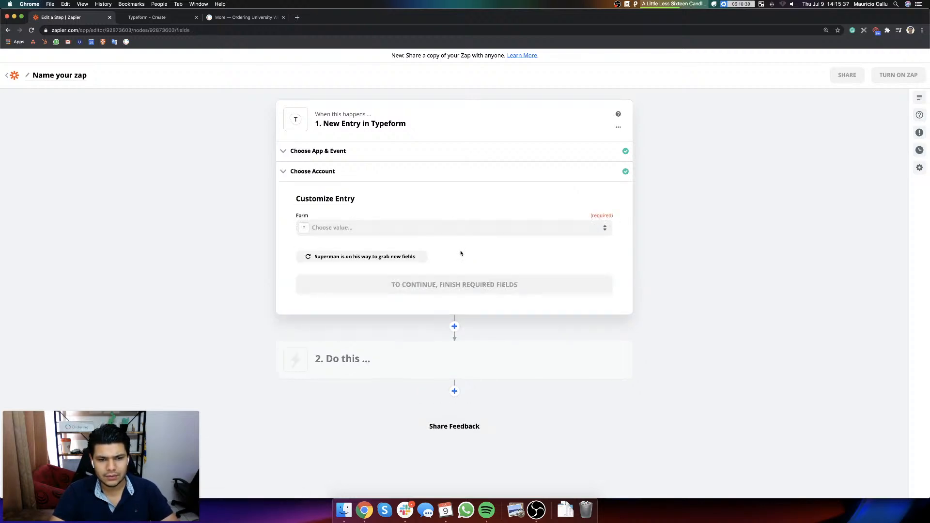
left_click(350, 228)
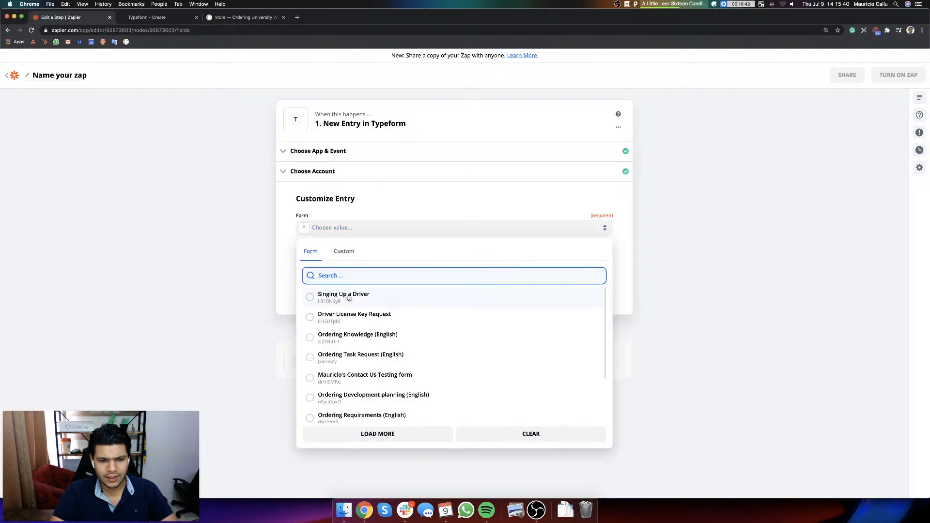
left_click(344, 297)
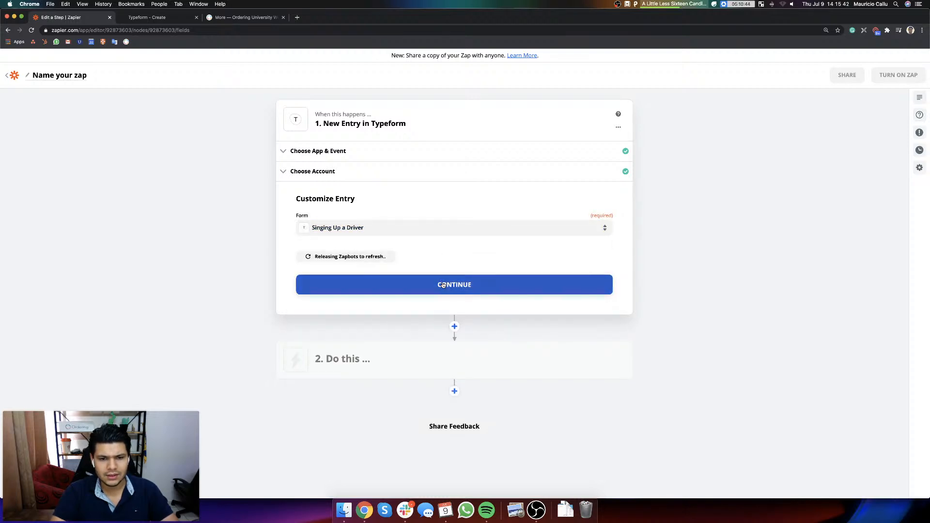
left_click(440, 281)
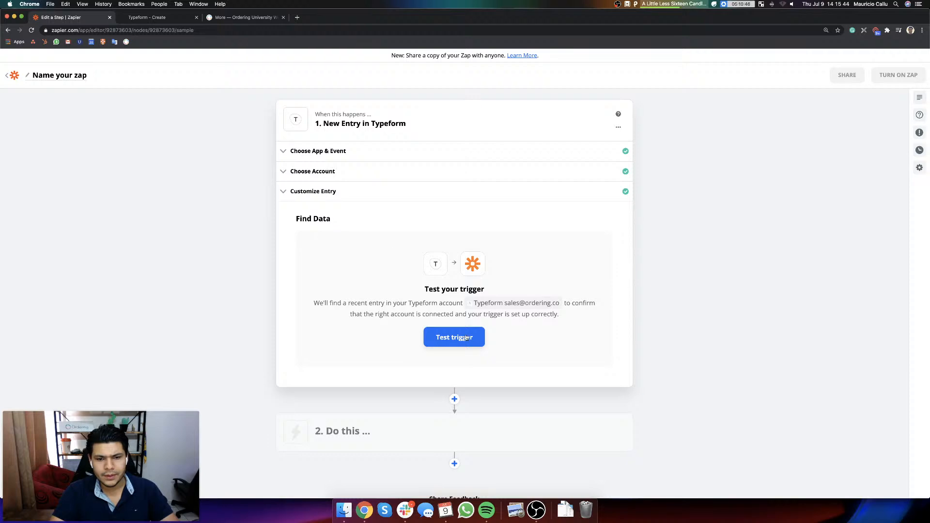
Step: Test the Typeform trigger, review the sample entry and continue to the action step
left_click(465, 338)
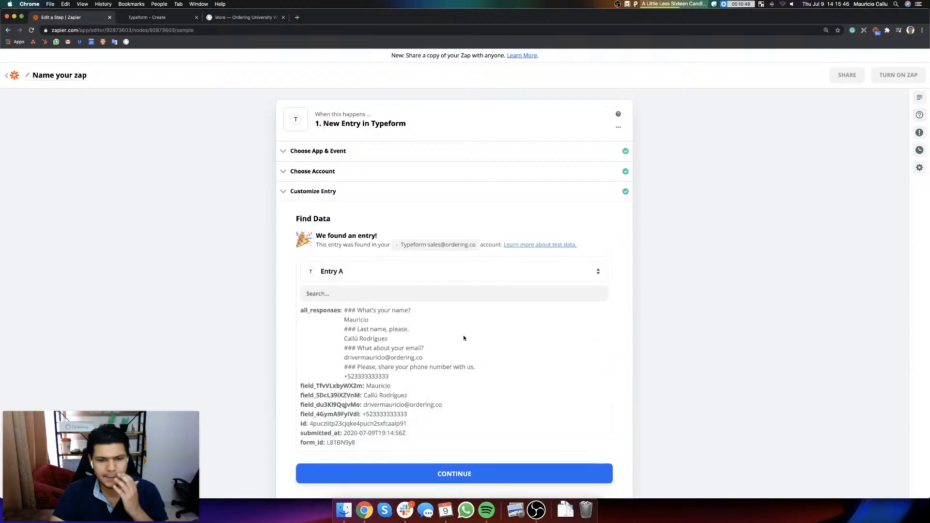
scroll(450, 336, "down", 2)
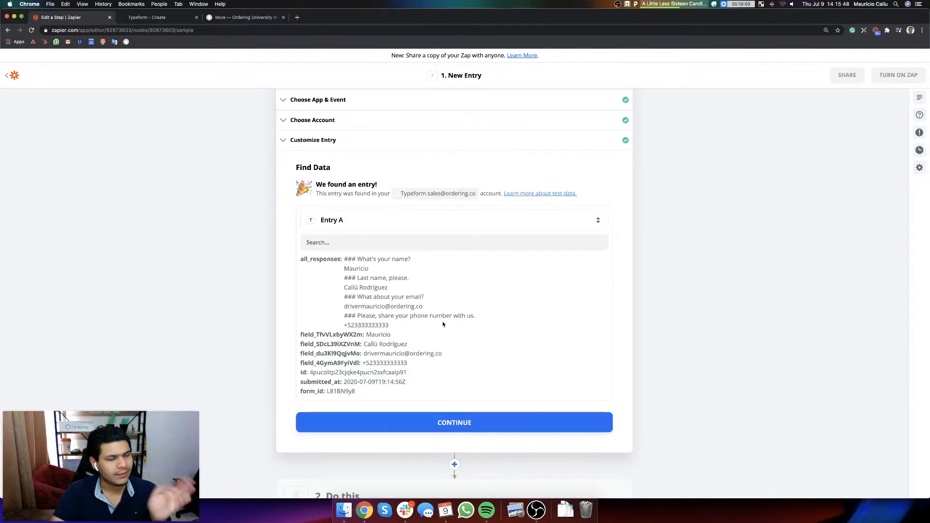
left_click(388, 422)
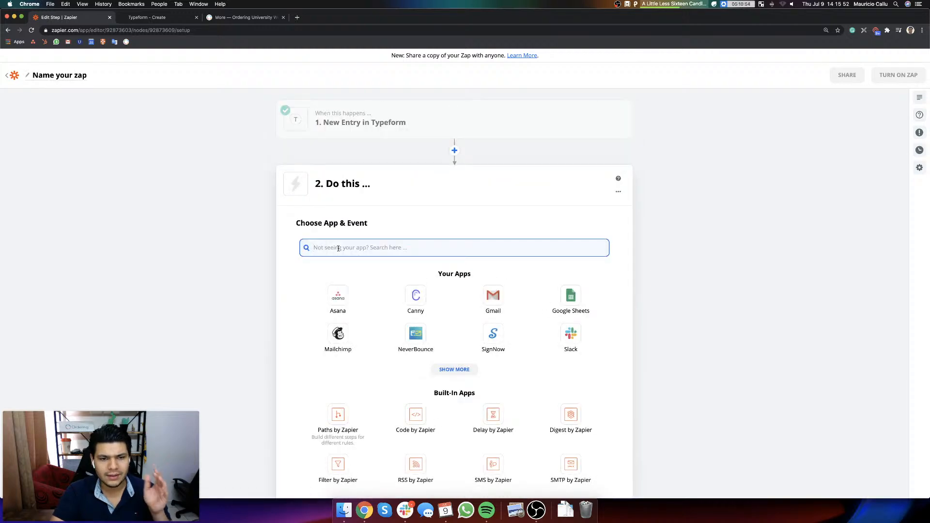
Step: Set the zap's action to the Create User event of the Ordering (1.4.0) app
type("ordering")
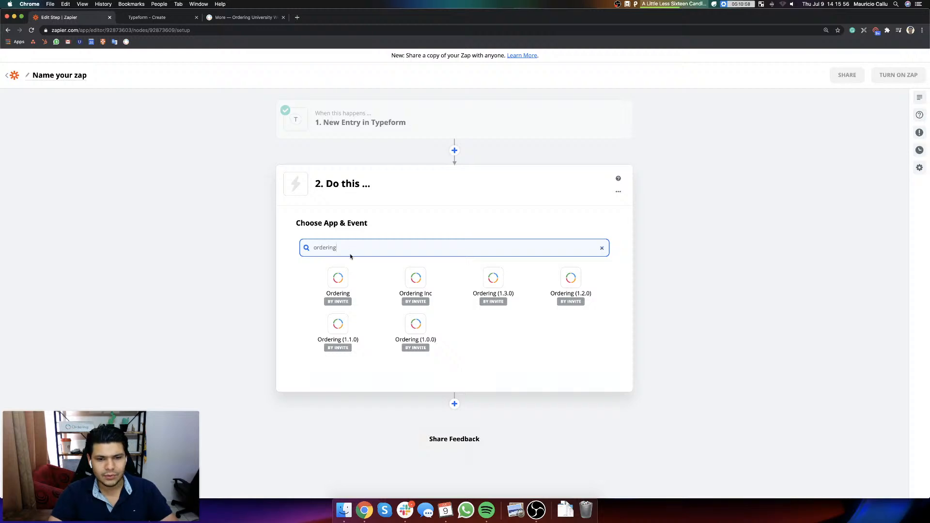
left_click(340, 285)
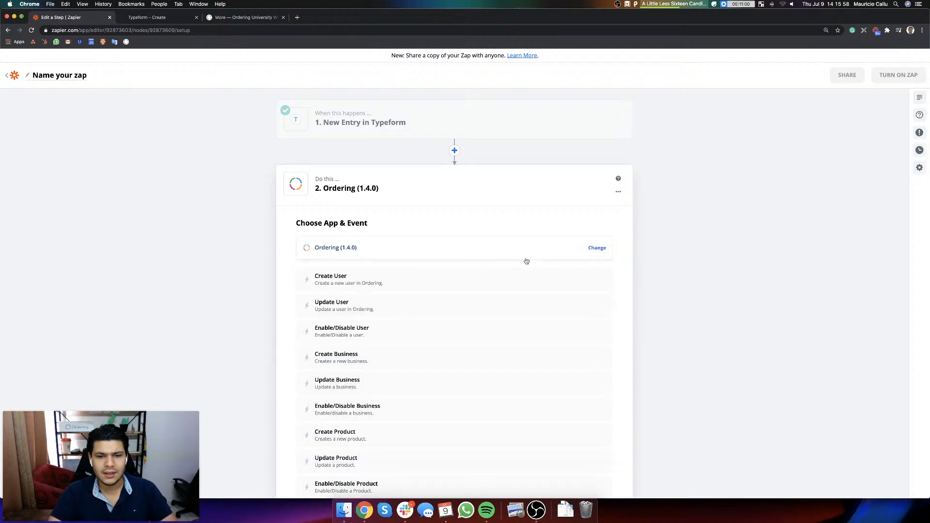
scroll(438, 286, "down", 2)
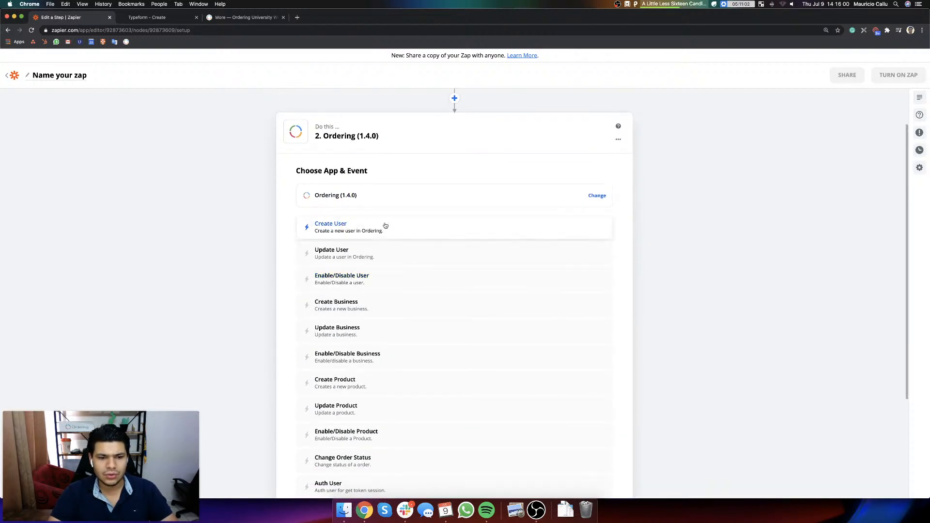
left_click(385, 225)
left_click(454, 307)
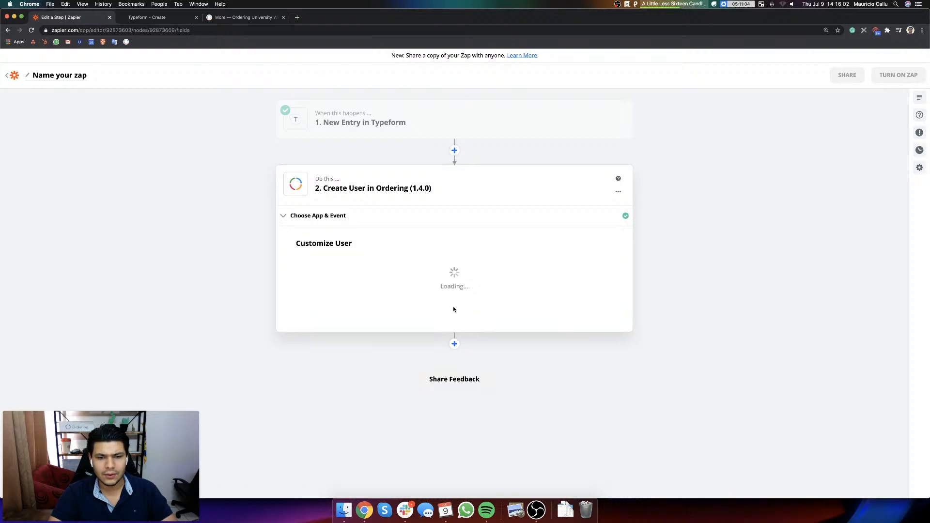
Step: Open my.ordering.co in a new browser tab and log in to the Ordering account by entering the account password
left_click(334, 272)
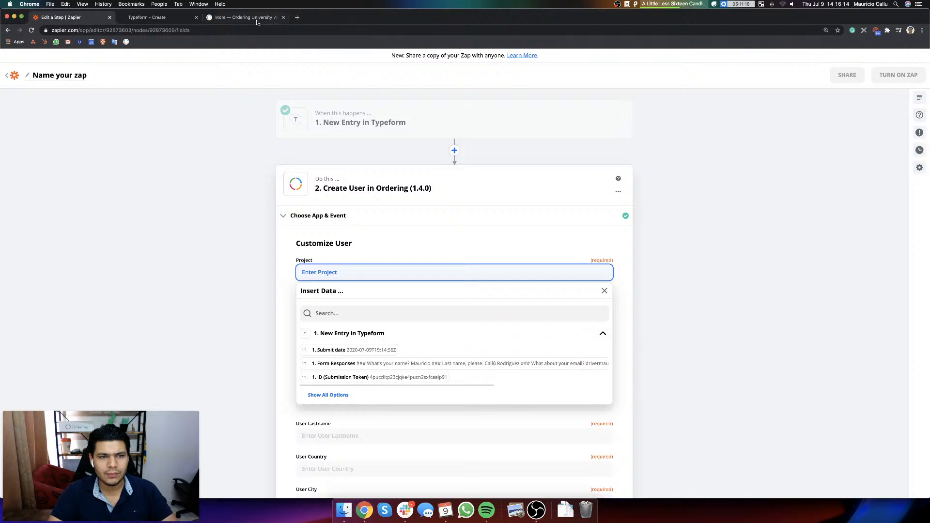
left_click(296, 17)
type("my.ordering.co")
key("Return")
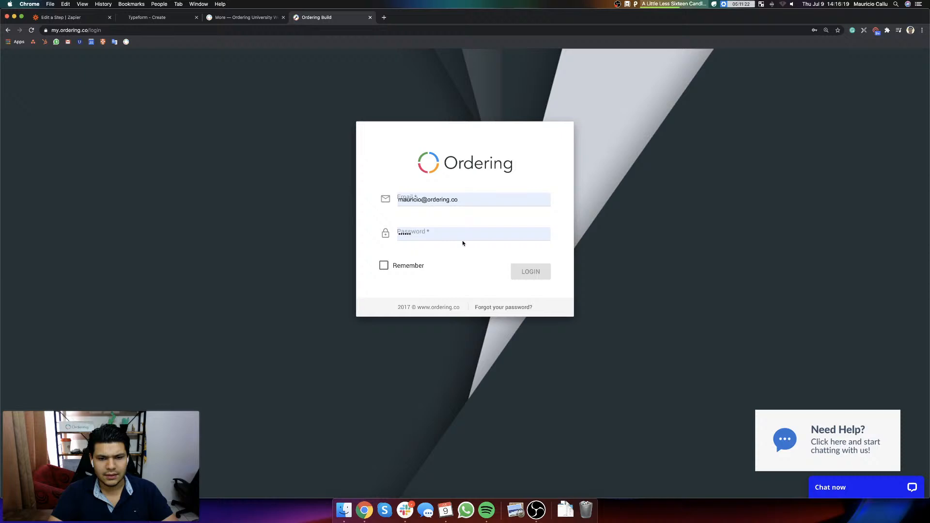
left_click(444, 233)
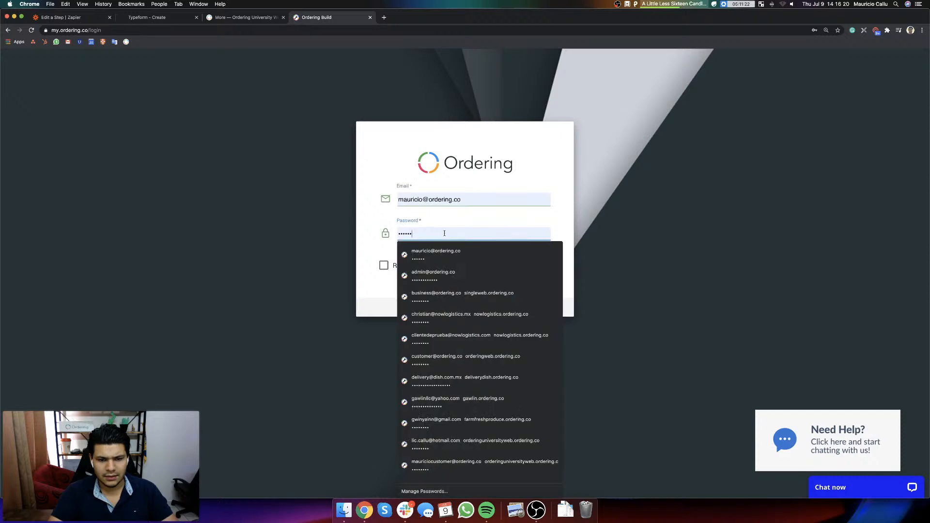
type("•••••")
key("super+a")
key("BackSpace")
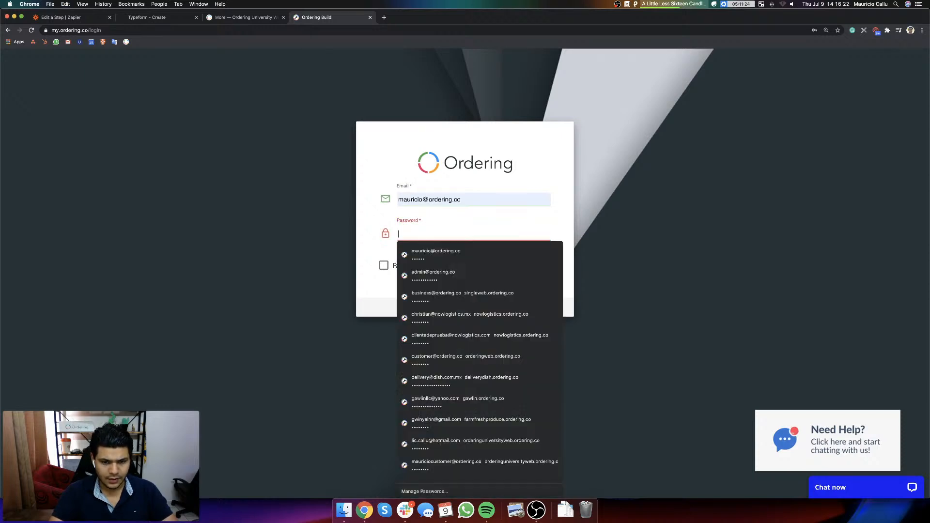
type("•••••••")
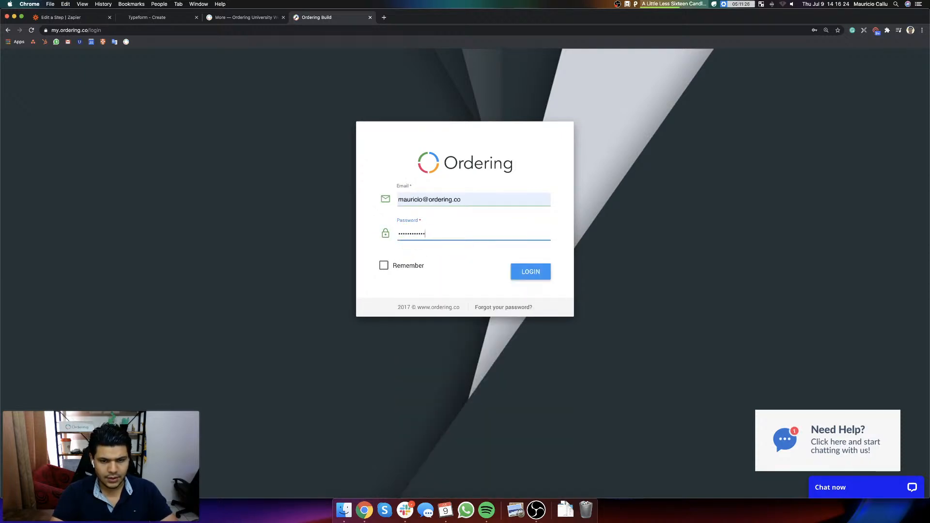
key("Return")
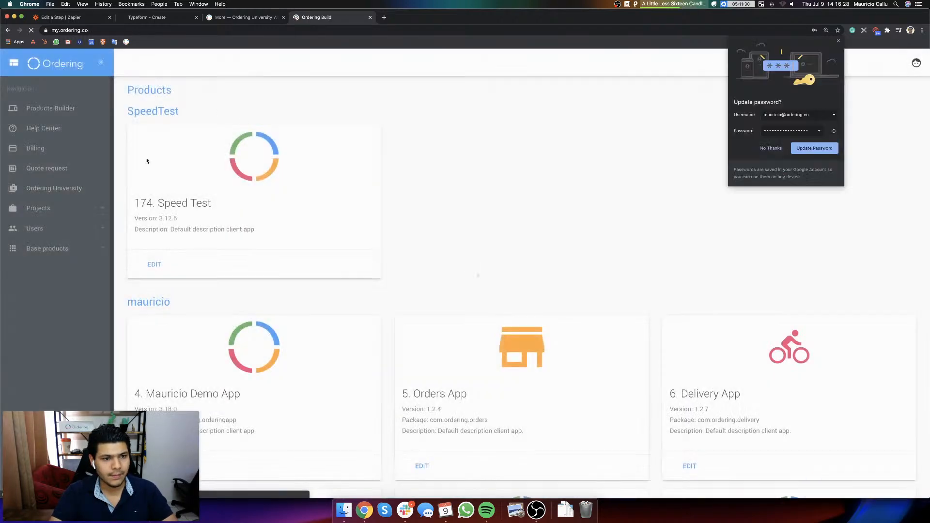
Step: Copy the name of the project containing the Ordering University Website product and enter it as the Create User action's Project in Zapier
scroll(290, 255, "down", 10)
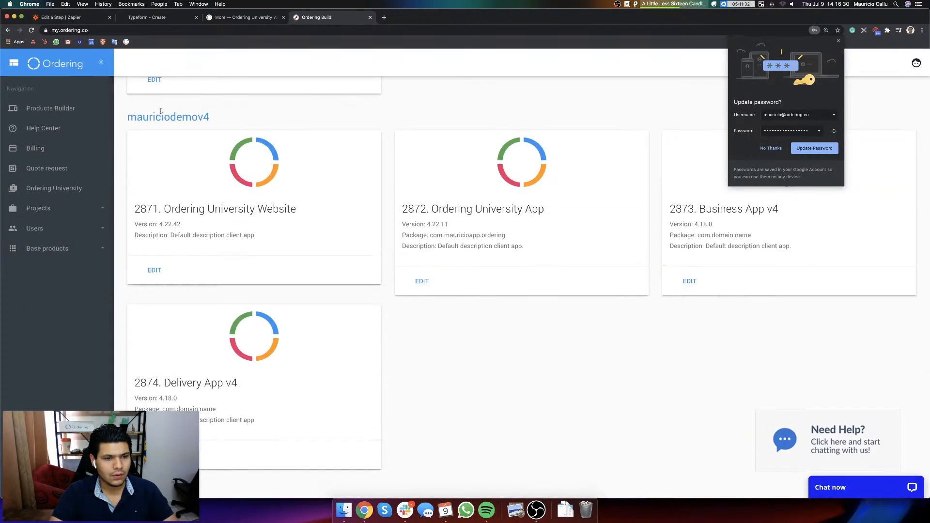
double_click(163, 114)
key("super+c")
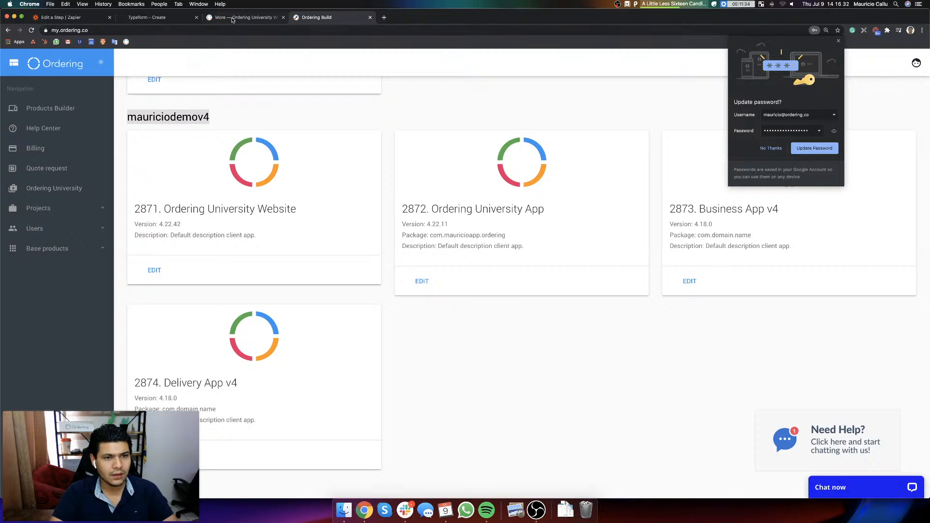
left_click(236, 17)
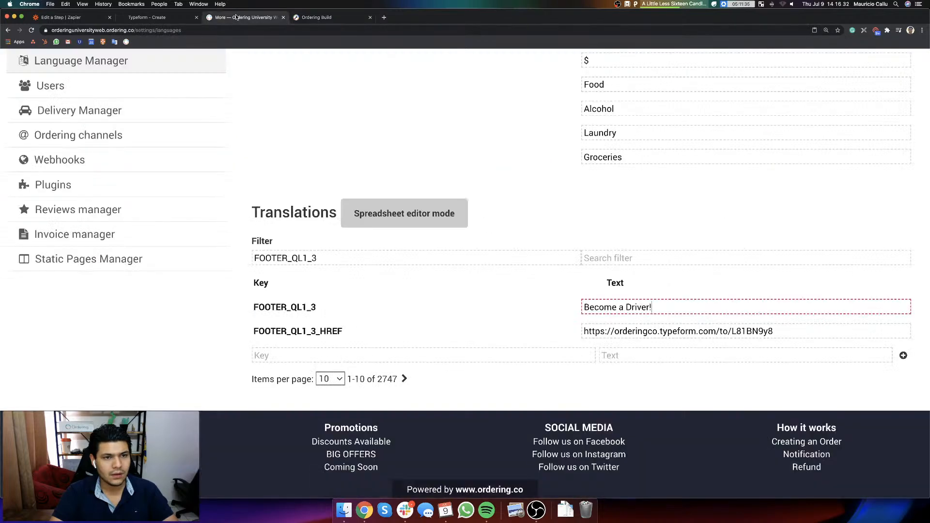
left_click(151, 19)
left_click(70, 19)
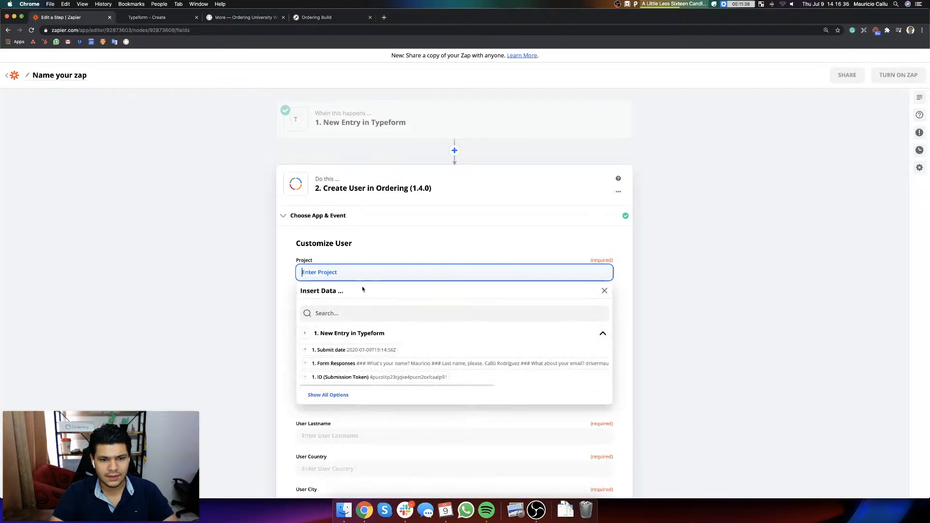
key("super+v")
left_click(491, 258)
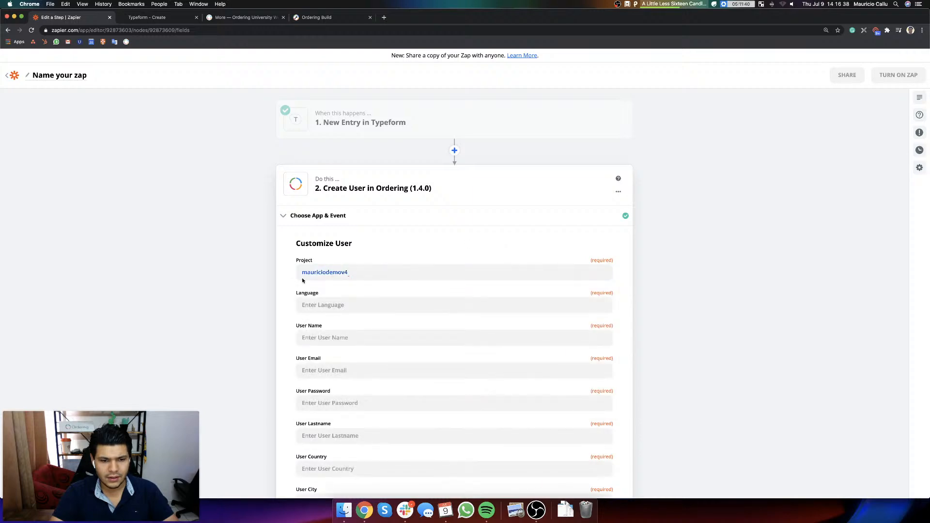
Step: Check the Language Settings on the Ordering University website, and set the Create User action's Language to EN in Zapier
left_click(355, 307)
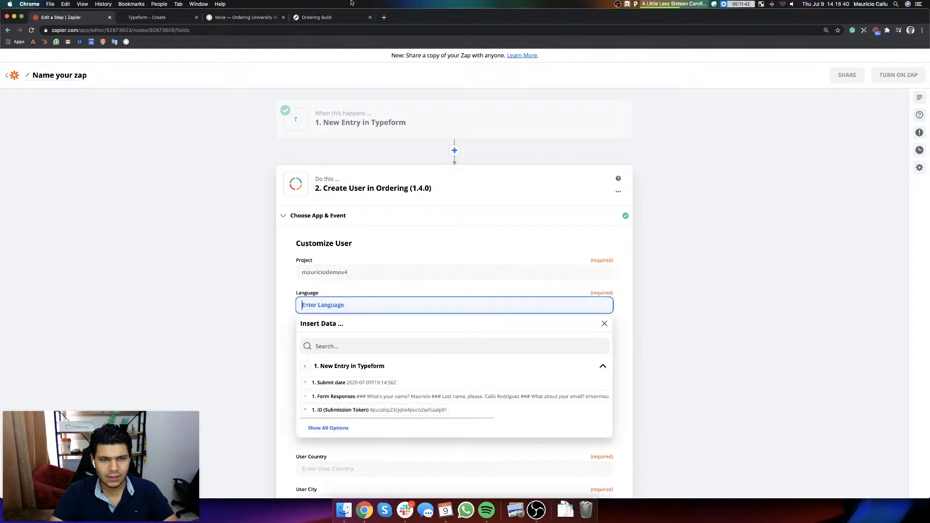
left_click(334, 19)
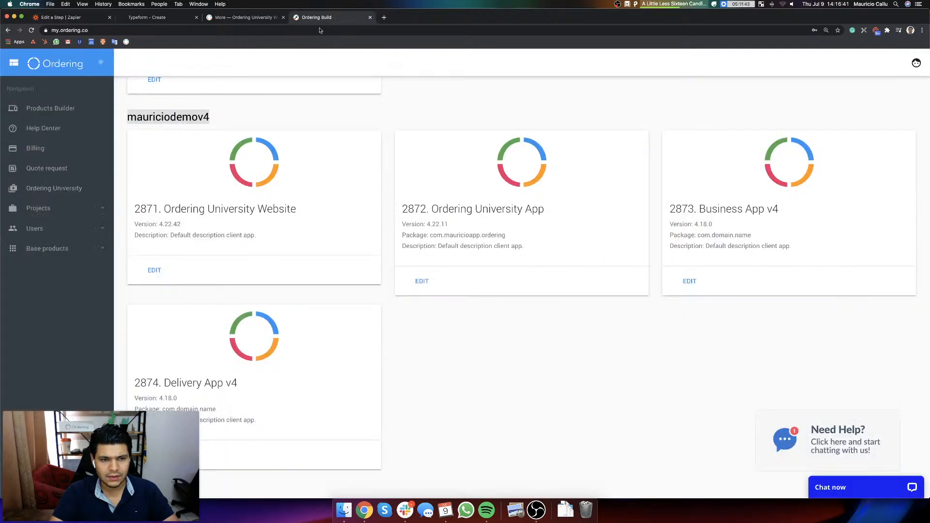
left_click(245, 19)
scroll(314, 135, "up", 3)
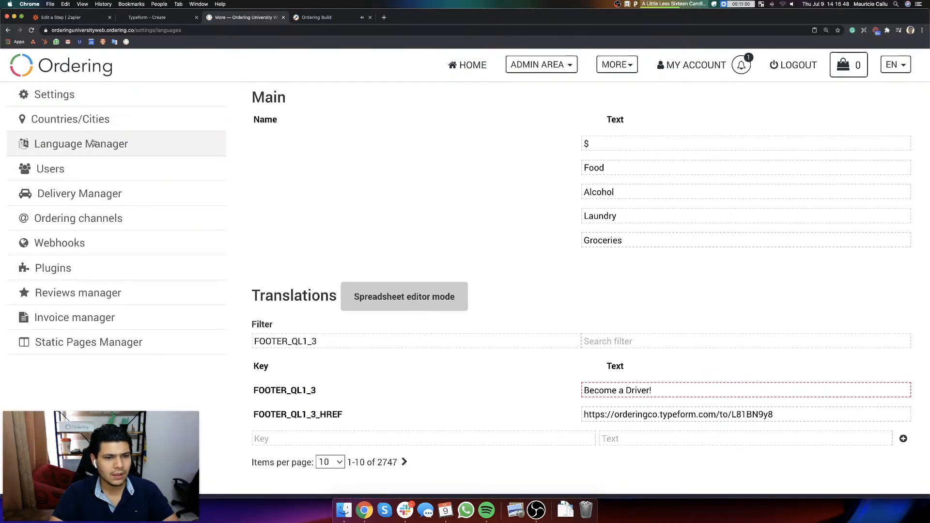
left_click(53, 94)
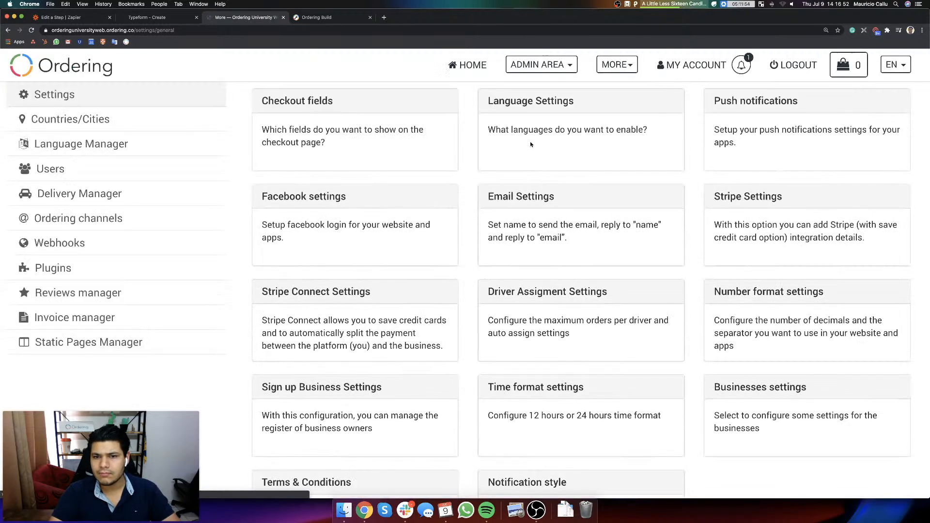
left_click(540, 137)
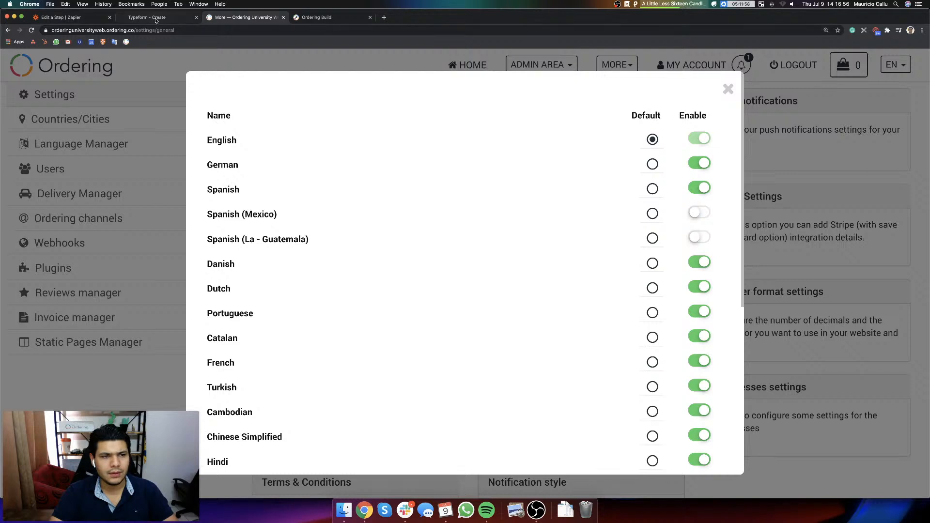
left_click(77, 18)
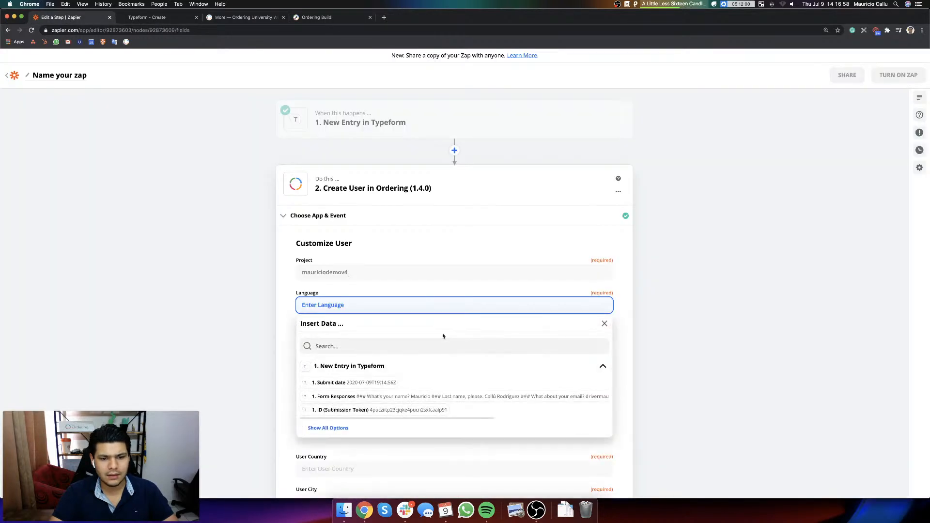
type("EN")
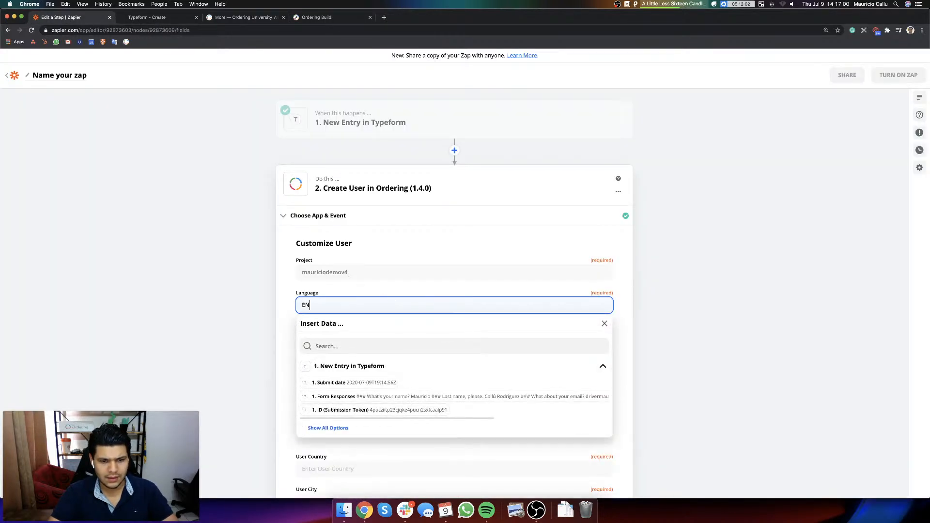
left_click(686, 270)
Step: Map User Name to the Typeform answer "What's your name?"
scroll(625, 281, "down", 3)
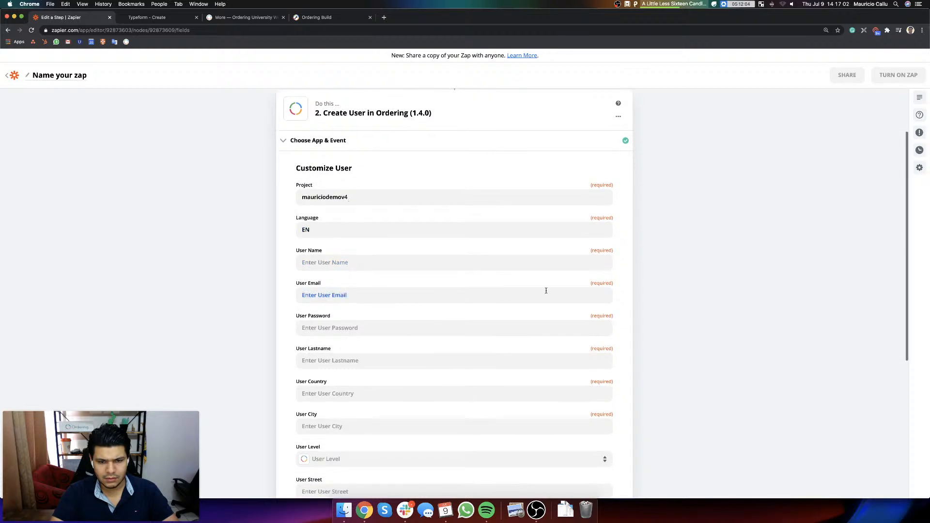
left_click(396, 261)
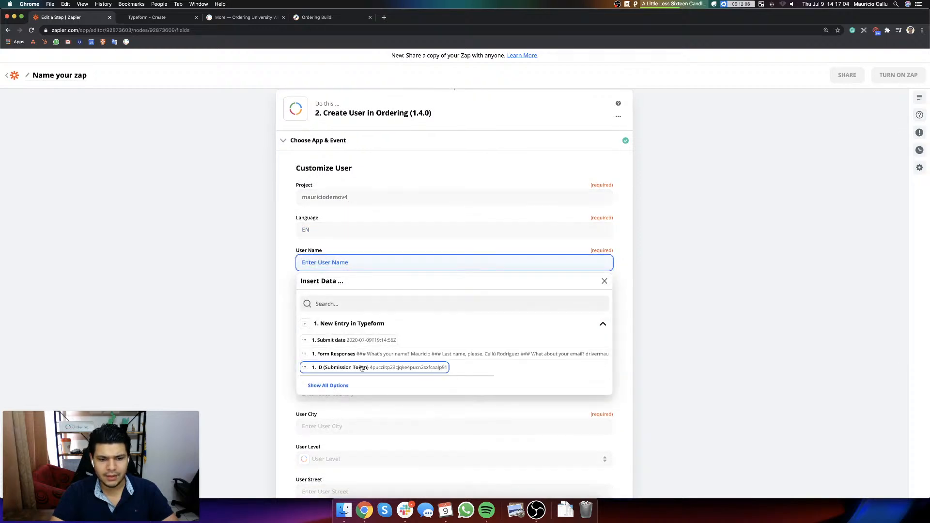
left_click(336, 386)
scroll(349, 301, "down", 3)
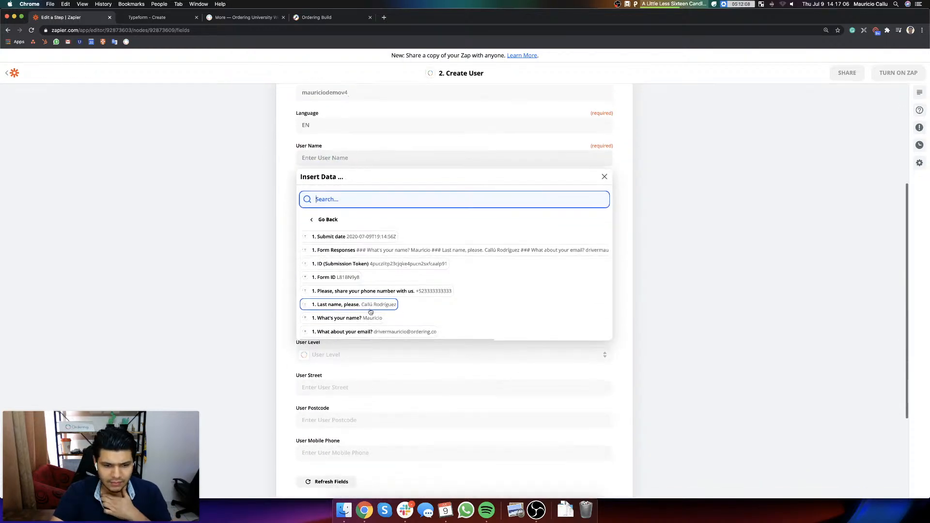
left_click(359, 317)
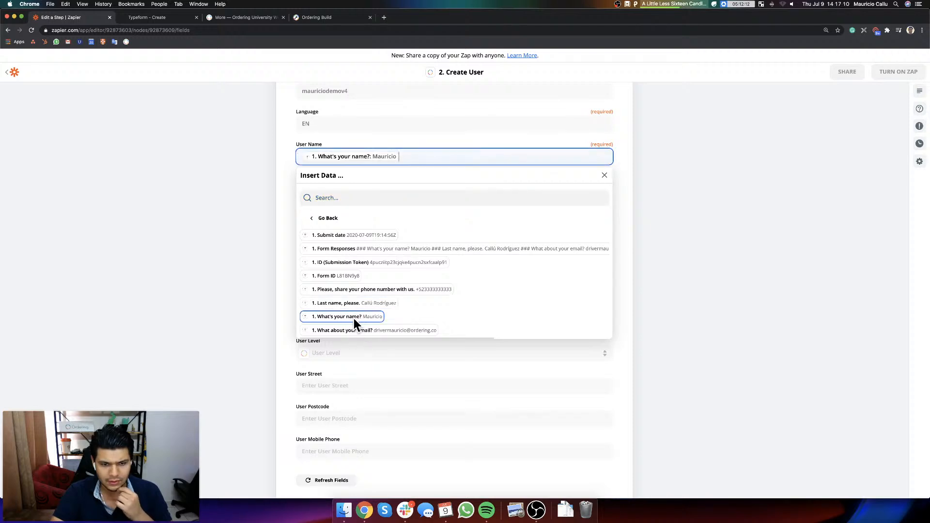
left_click(698, 264)
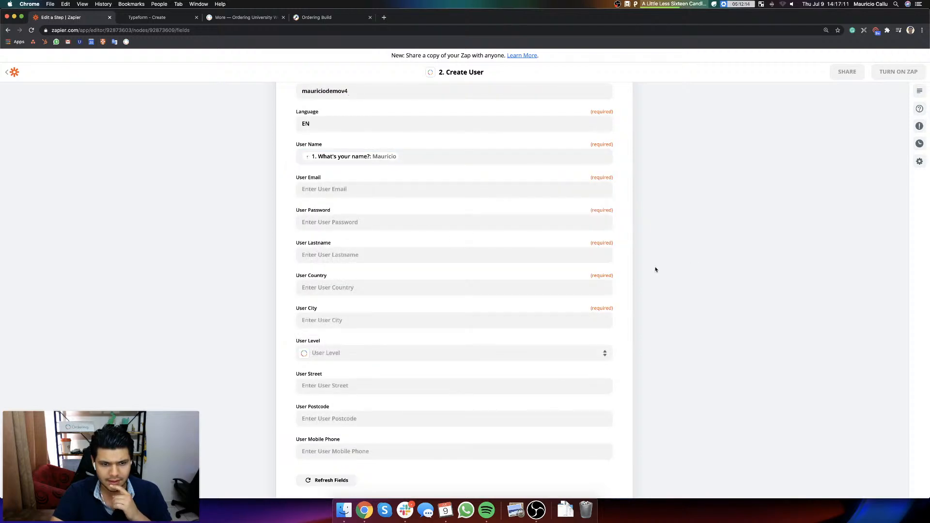
Step: Map User Email to the Typeform answer "What about your email?"
left_click(312, 189)
left_click(332, 314)
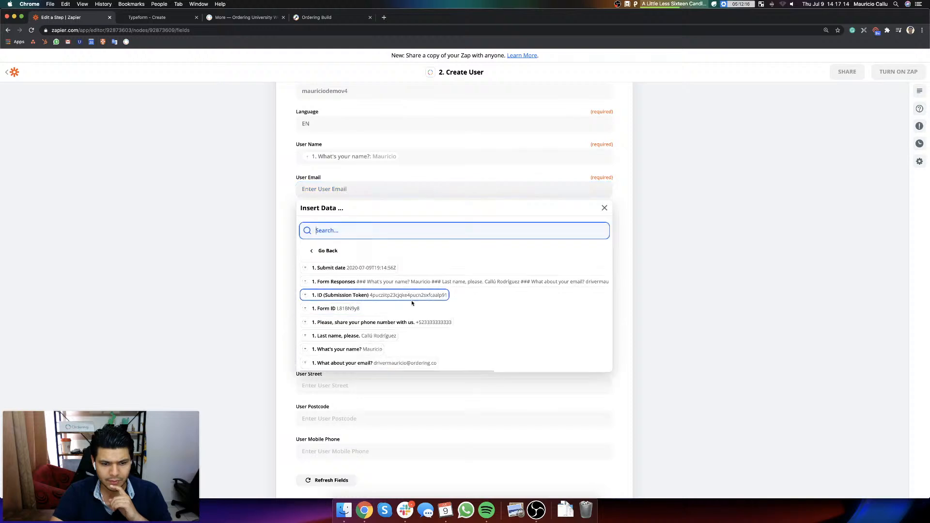
left_click(371, 363)
left_click(673, 206)
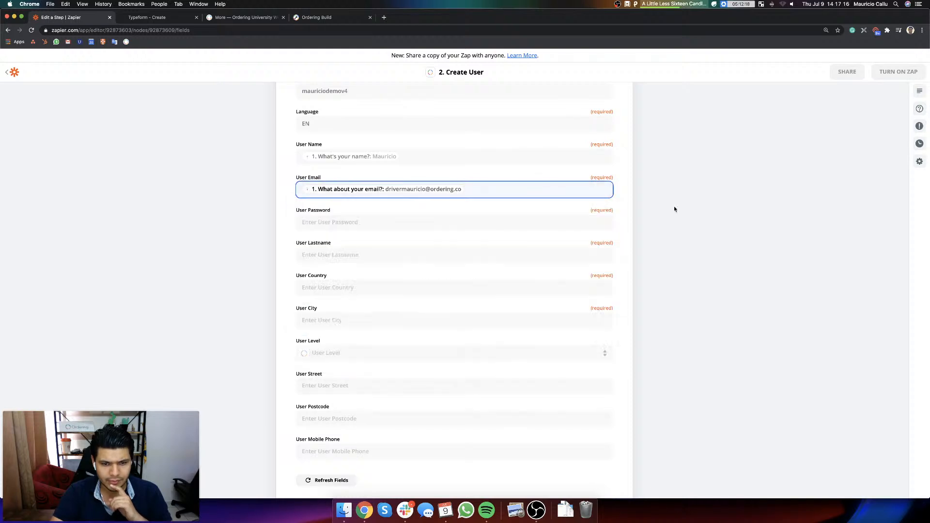
Step: Check the available Typeform answers for User Password and enter a fixed default password in that field instead
left_click(370, 219)
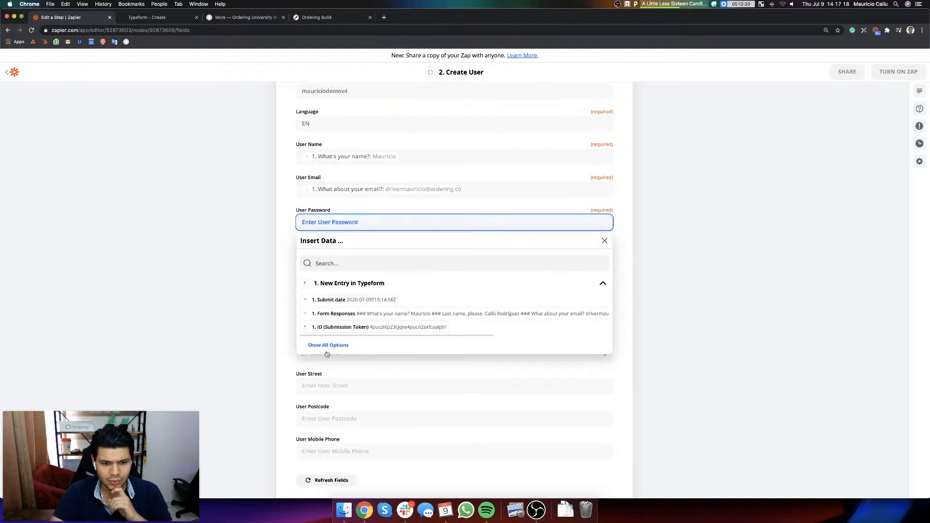
left_click(328, 345)
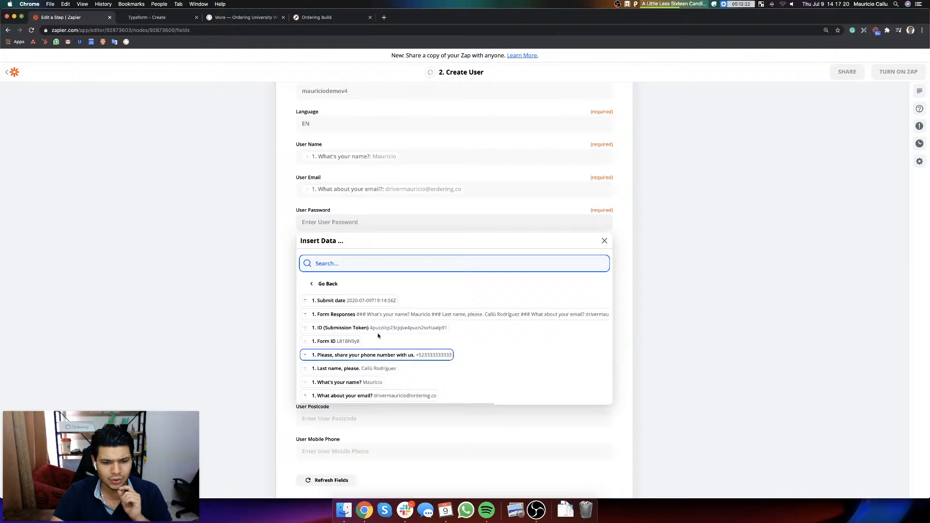
left_click(331, 222)
type("12345678")
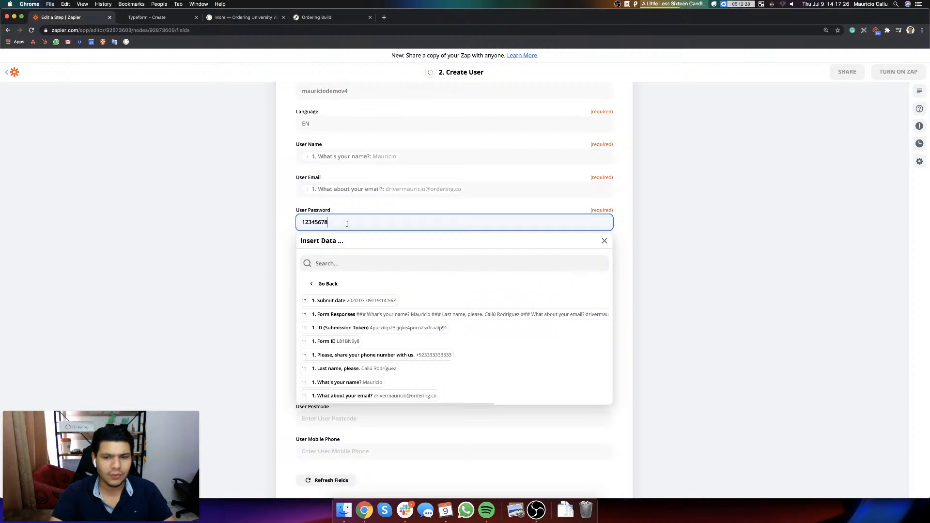
left_click(680, 246)
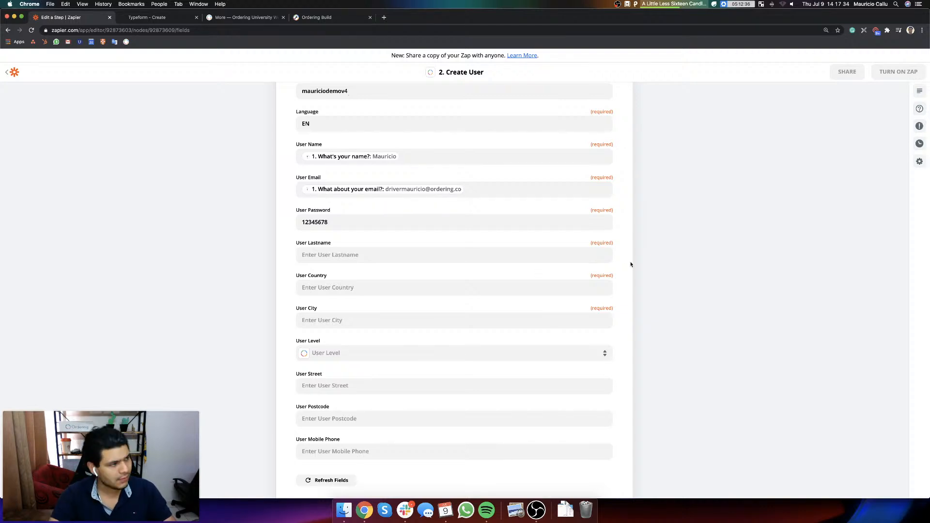
Step: Map User Lastname to the Typeform answer "Last name, please." and set User Country to México
left_click(413, 256)
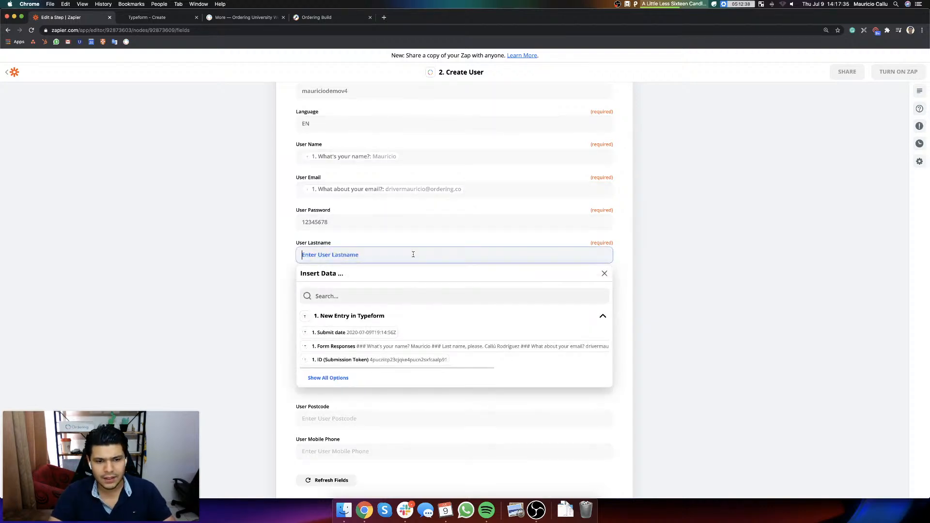
left_click(347, 379)
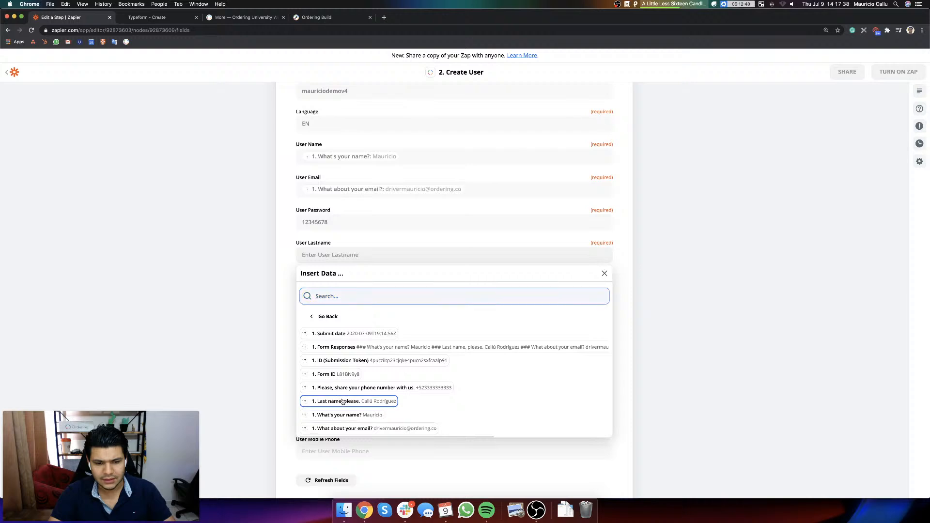
left_click(341, 402)
left_click(742, 235)
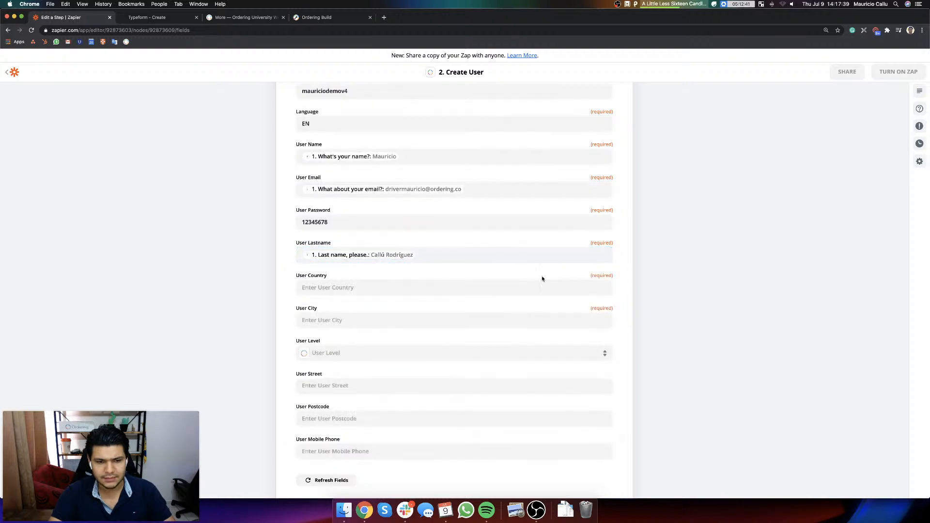
left_click(369, 286)
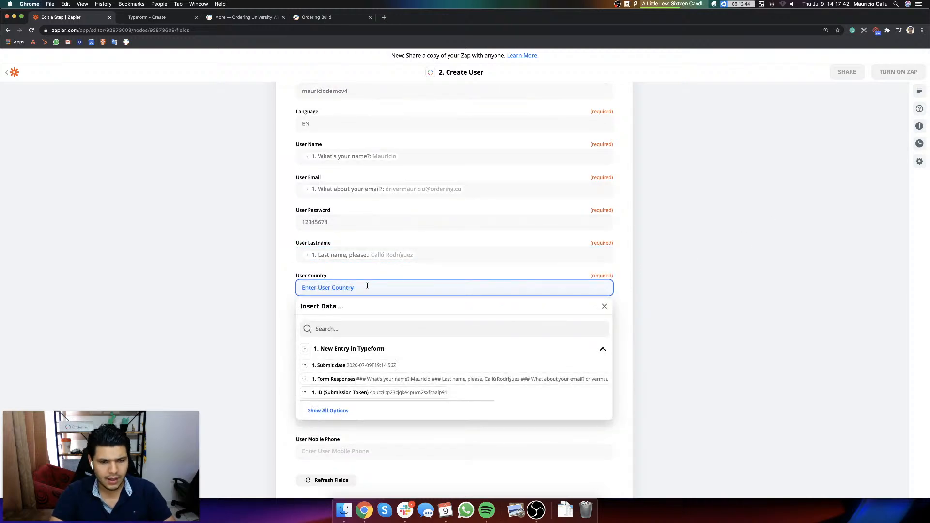
type("México")
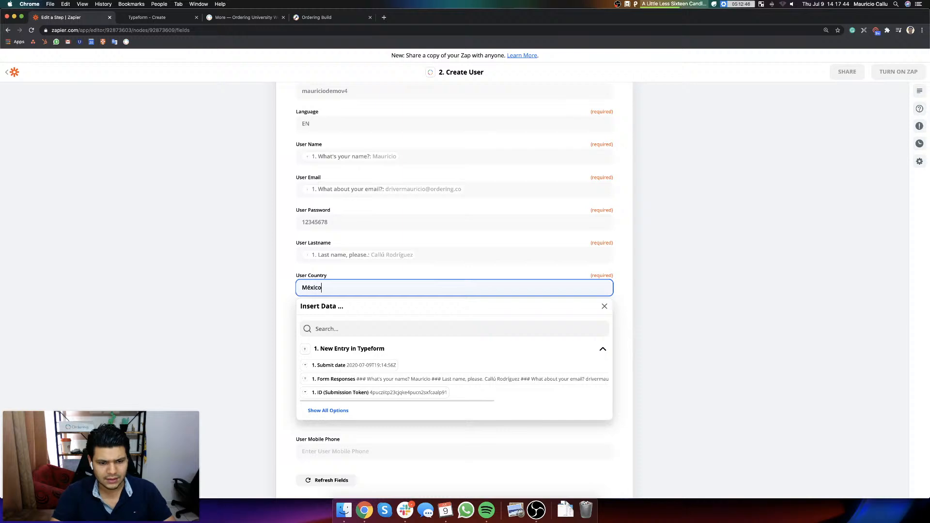
left_click(659, 267)
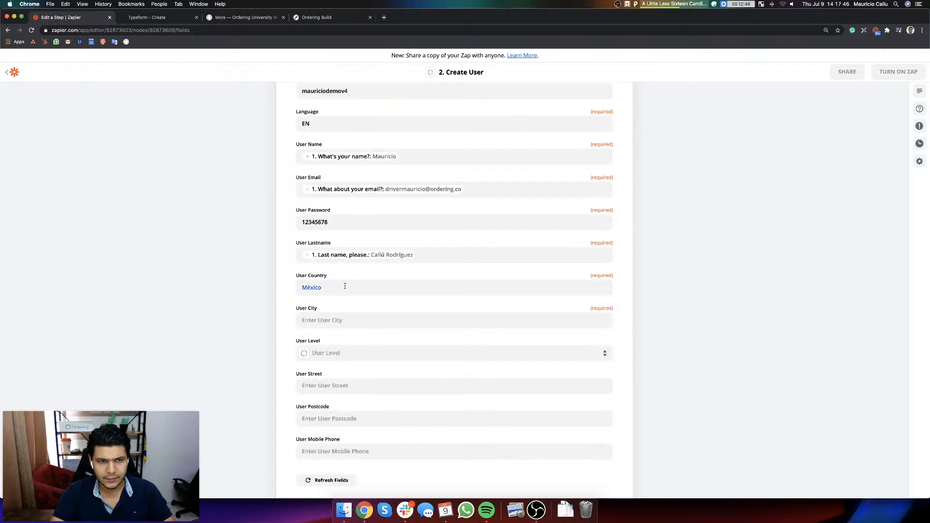
Step: Switch to the Ordering University website's Countries/Cities settings and copy the country name United States and the city name New York
left_click(245, 18)
left_click(728, 88)
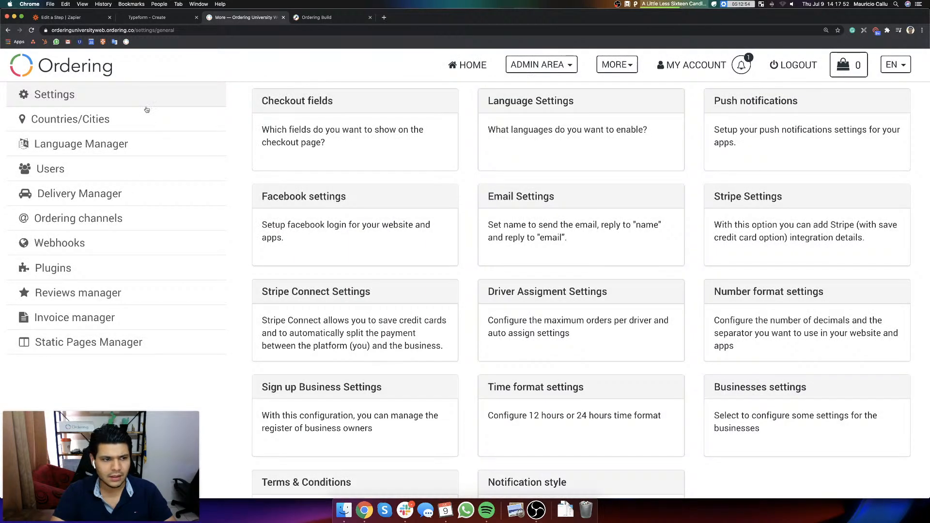
left_click(125, 123)
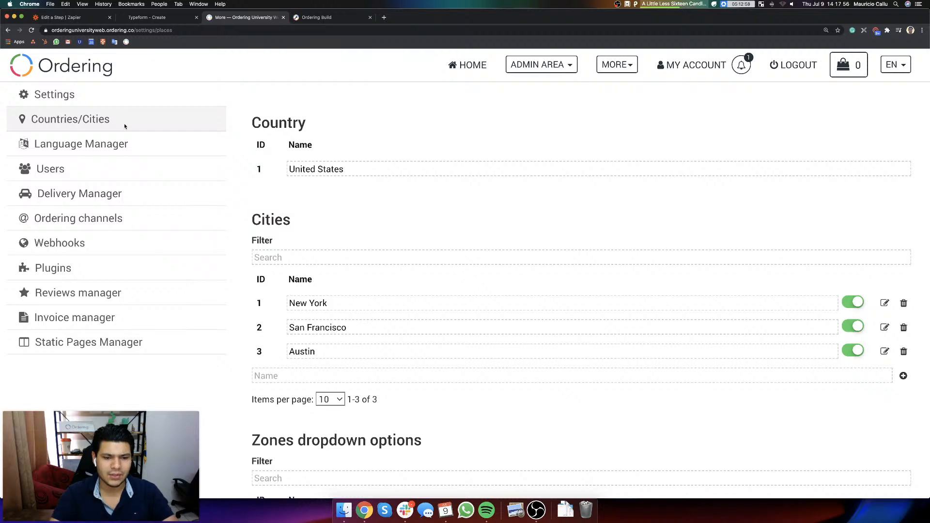
left_click(366, 169)
key("super+a")
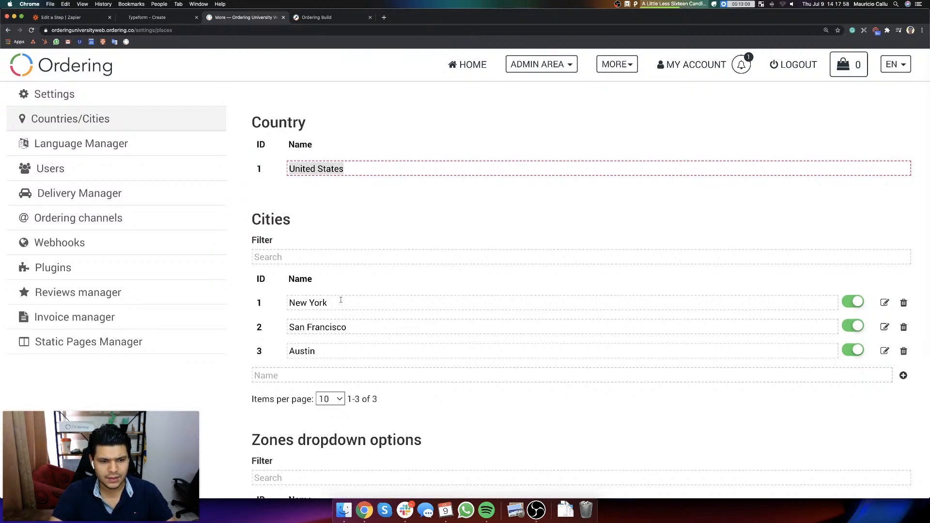
triple_click(339, 303)
Step: Return to the Create User setup in Zapier and set User City to New York
left_click(142, 17)
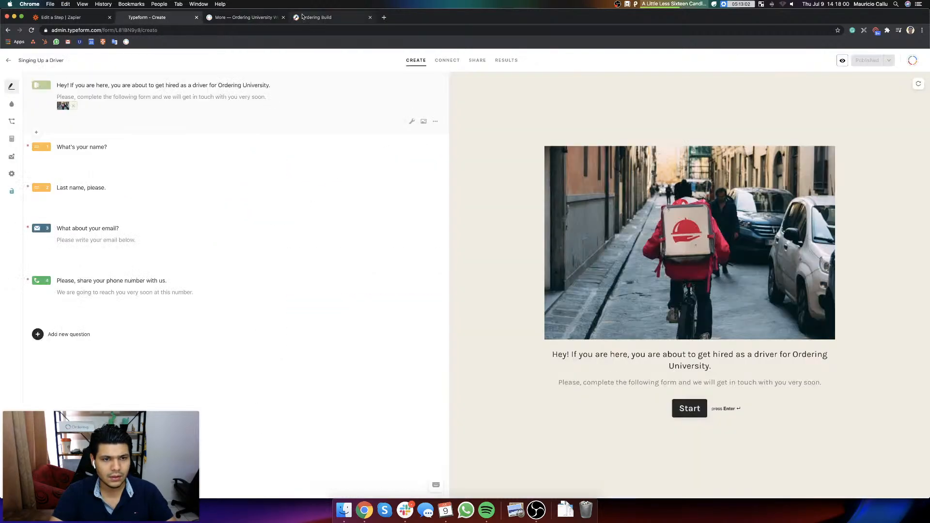
left_click(317, 17)
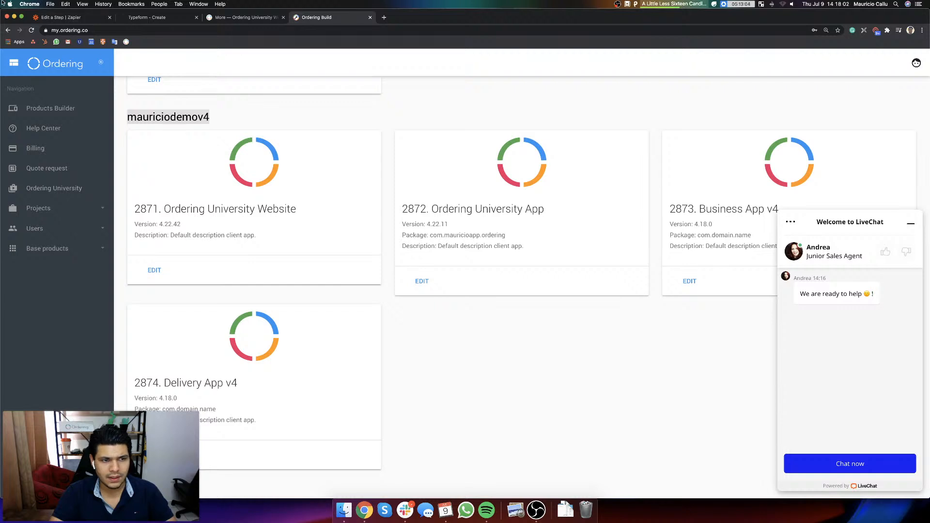
left_click(59, 17)
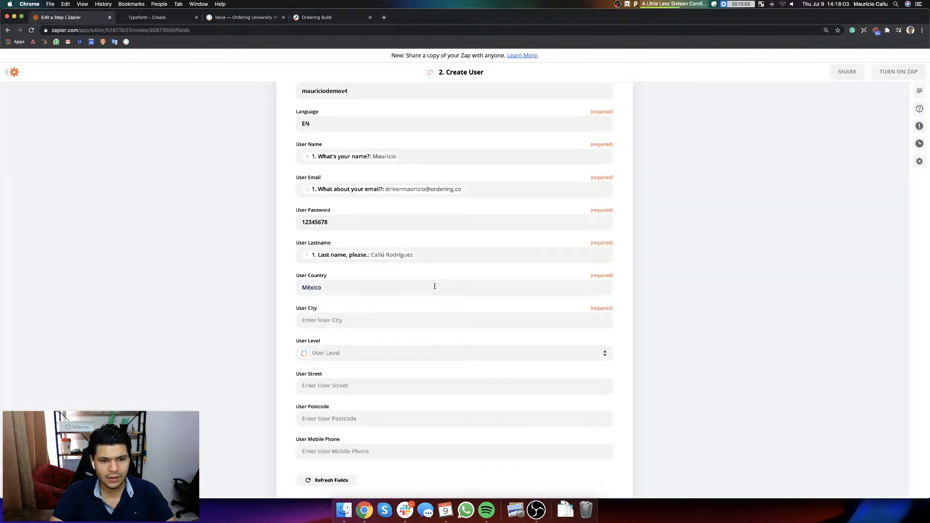
left_click(334, 320)
key("shift+super+v")
key("Return")
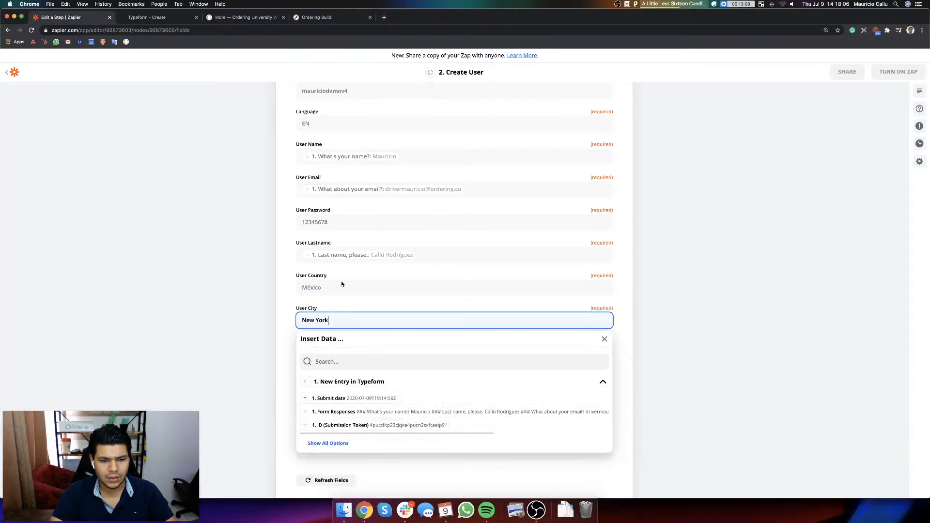
Step: Replace the User Country value with United States
double_click(336, 288)
key("shift+super+v")
key("Right")
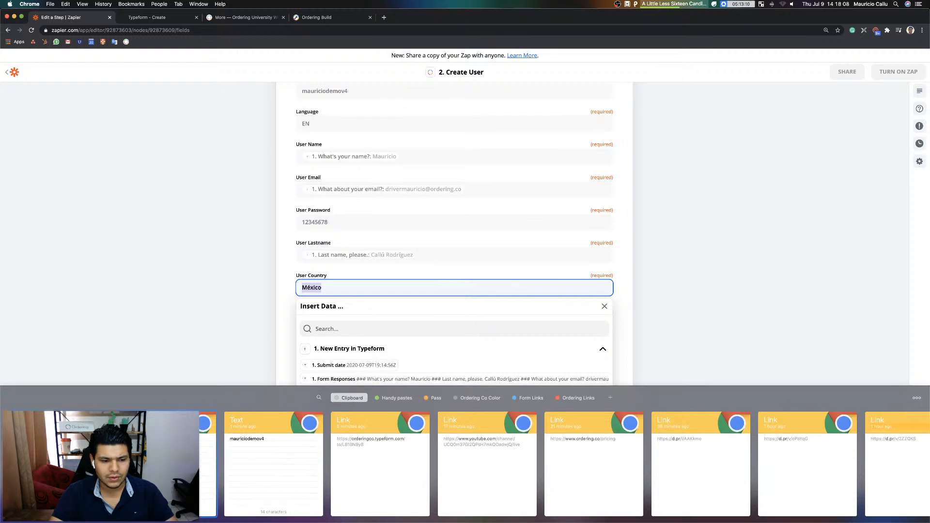
key("Return")
left_click(703, 266)
Step: Set the User Level of the created user to Driver
scroll(521, 326, "down", 3)
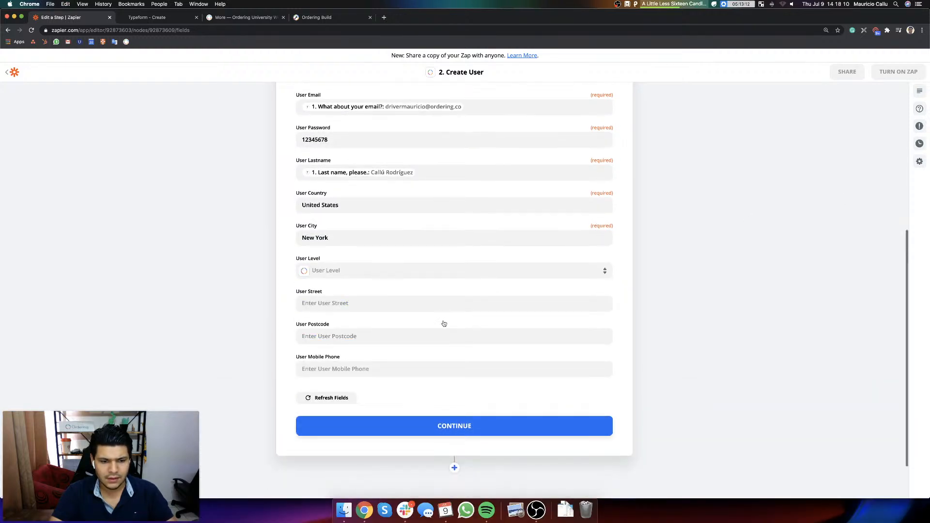
left_click(394, 275)
scroll(369, 350, "down", 2)
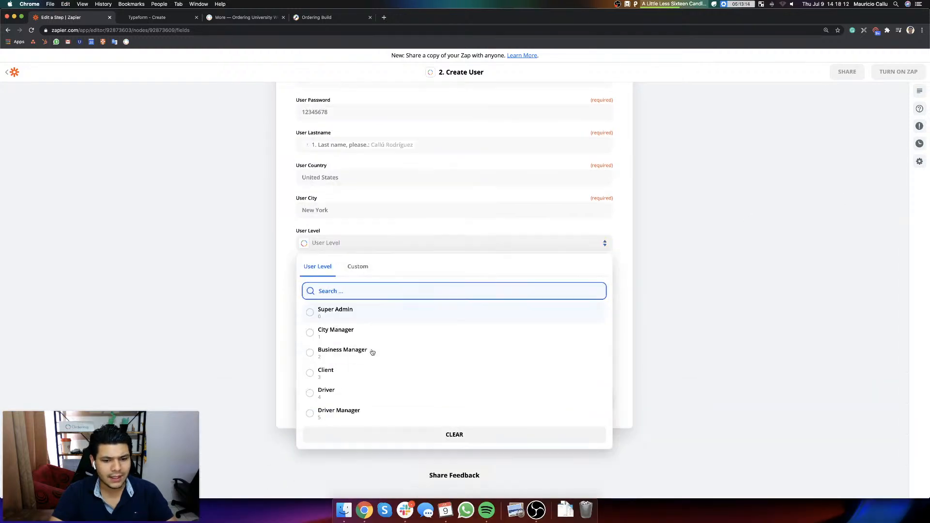
left_click(328, 380)
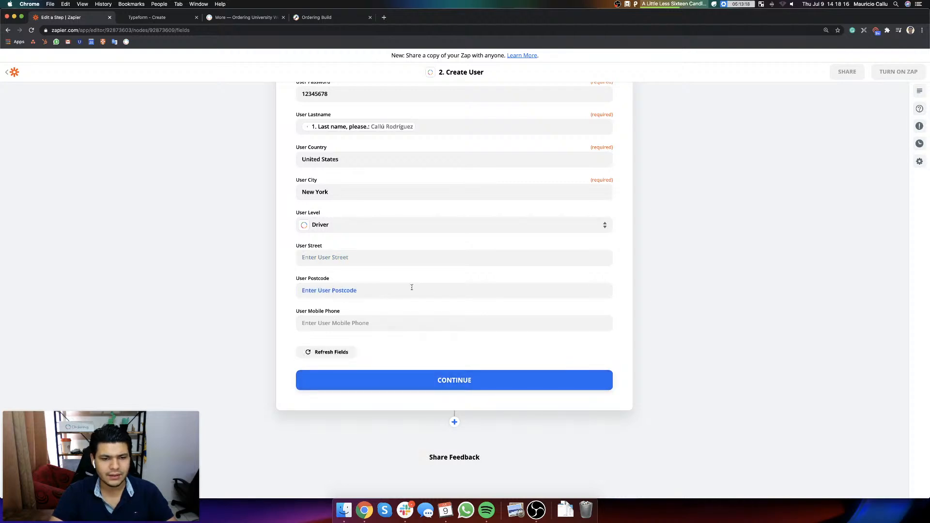
Step: Map User Mobile Phone to the Typeform answer "Please, share your phone number with us."
scroll(412, 288, "up", 2)
scroll(410, 293, "down", 3)
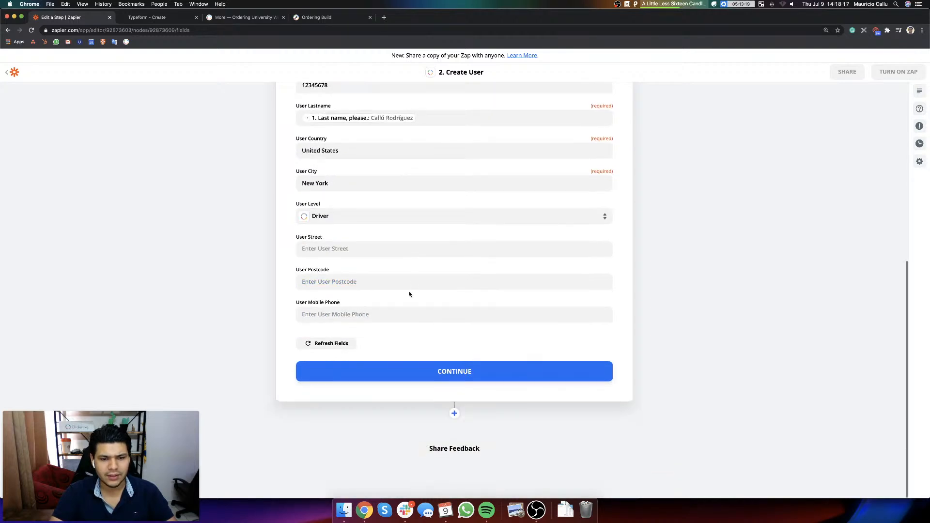
left_click(334, 314)
left_click(329, 438)
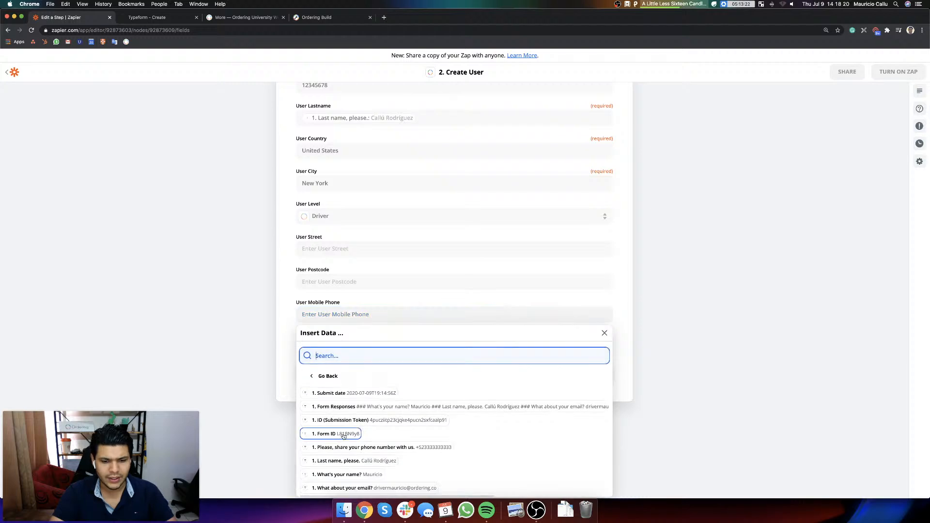
left_click(387, 444)
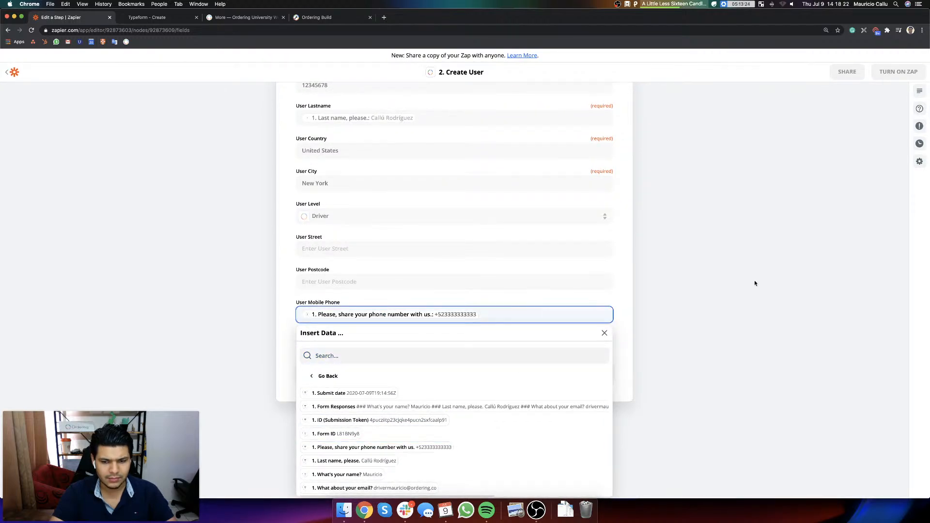
left_click(754, 282)
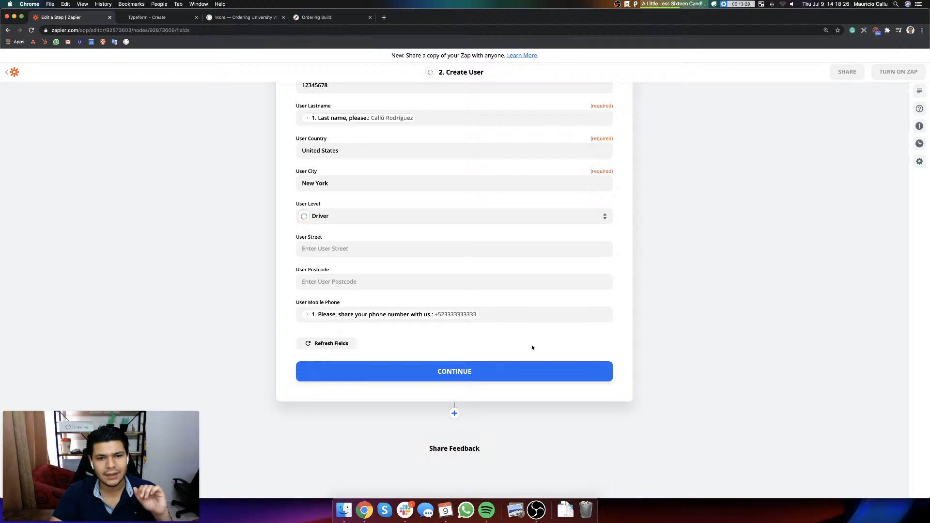
Step: Review the mapped user fields, continue past the Customize User section and send a test user to Ordering
scroll(532, 347, "up", 6)
scroll(525, 347, "down", 5)
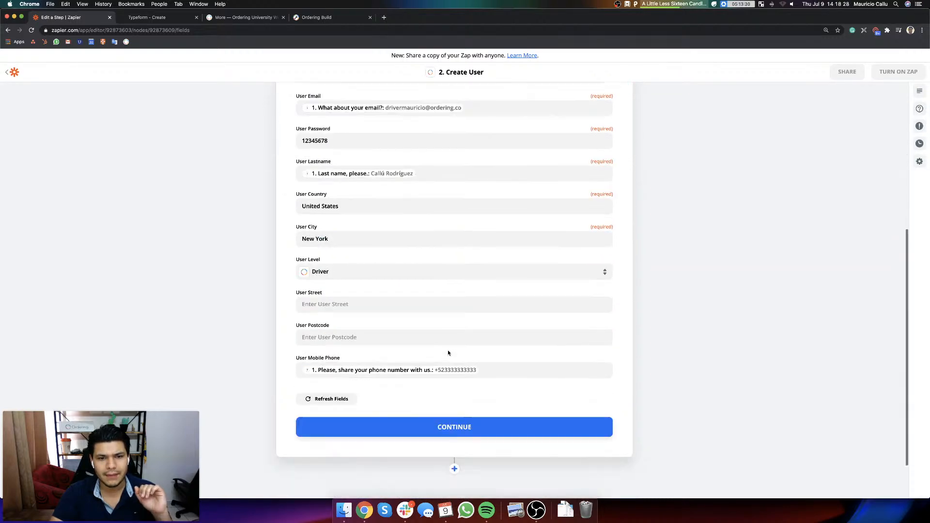
scroll(447, 352, "up", 5)
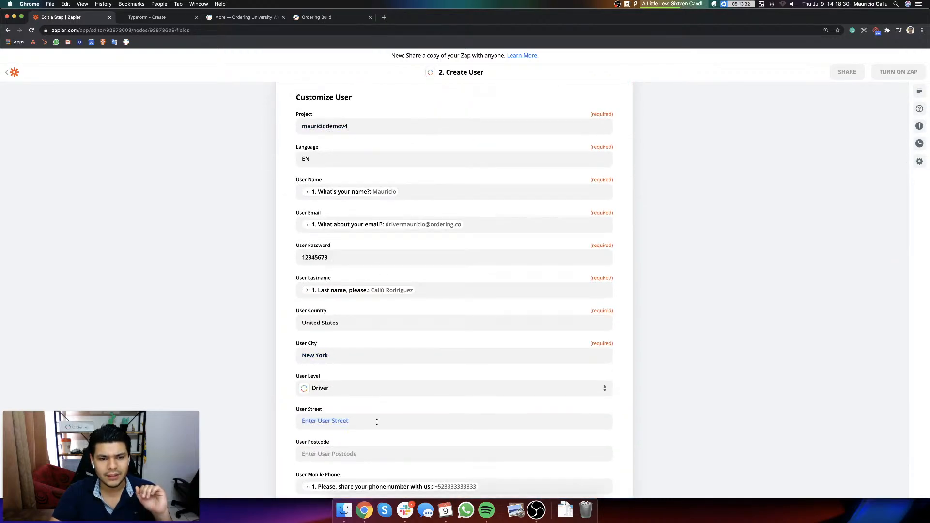
scroll(376, 422, "down", 5)
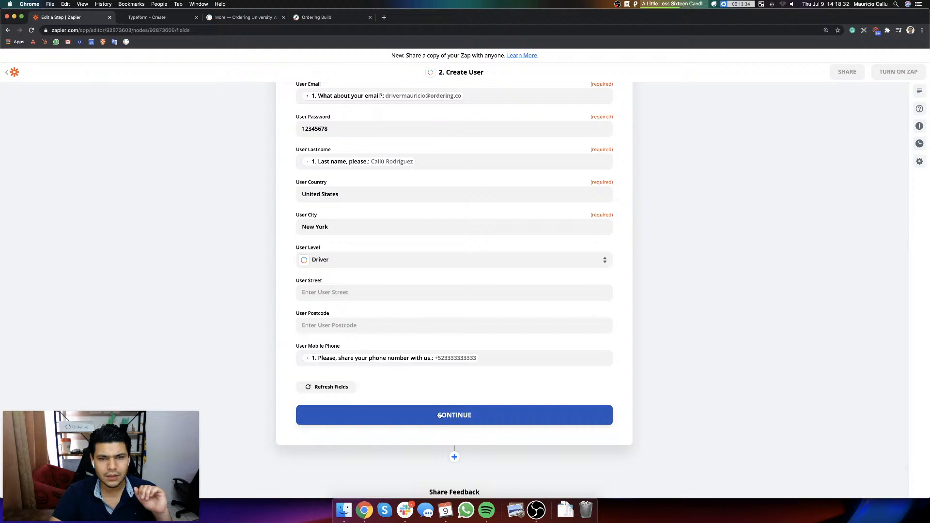
left_click(454, 415)
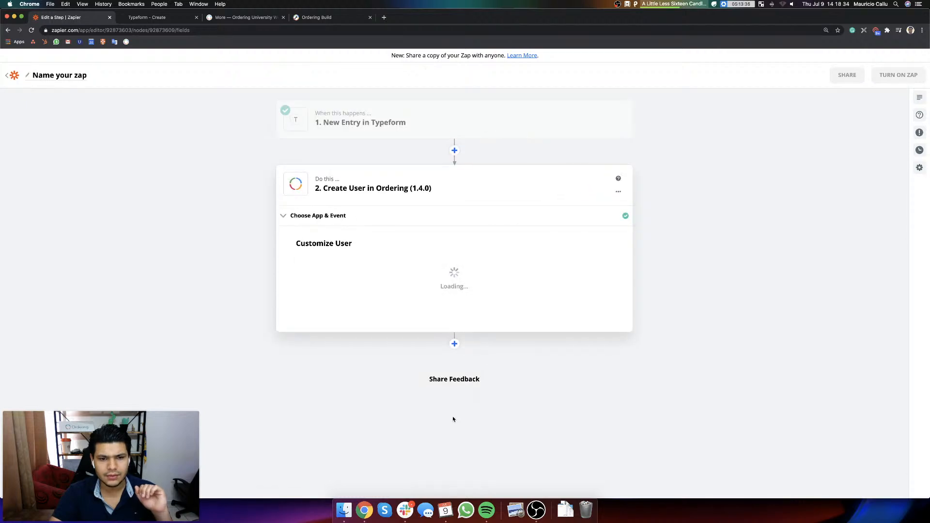
scroll(473, 394, "down", 1)
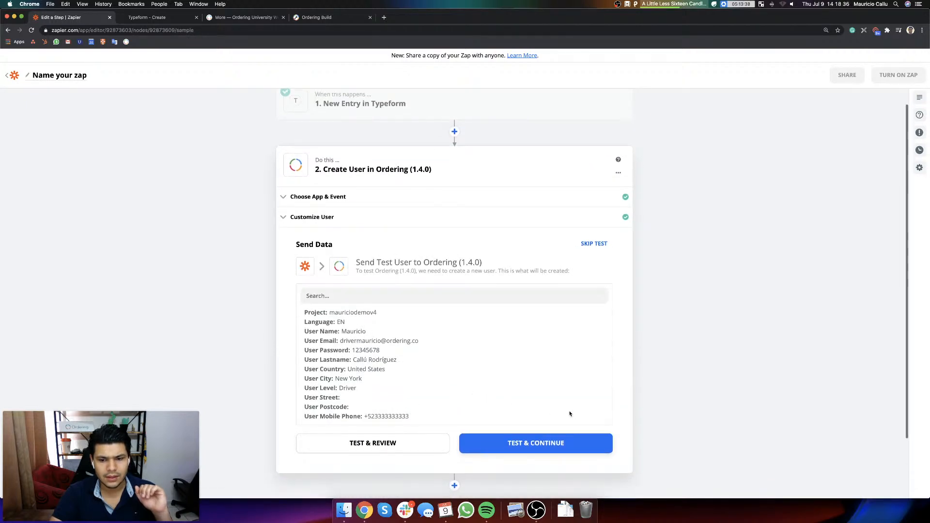
left_click(539, 443)
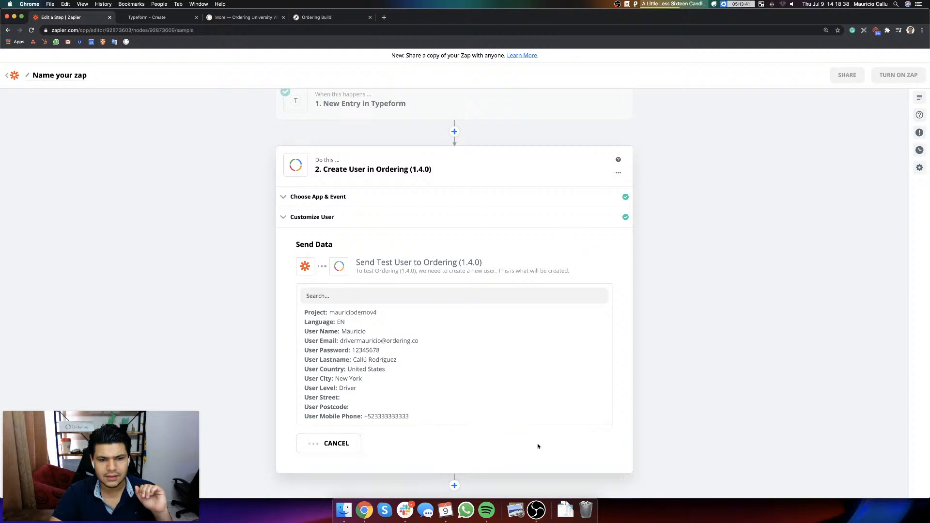
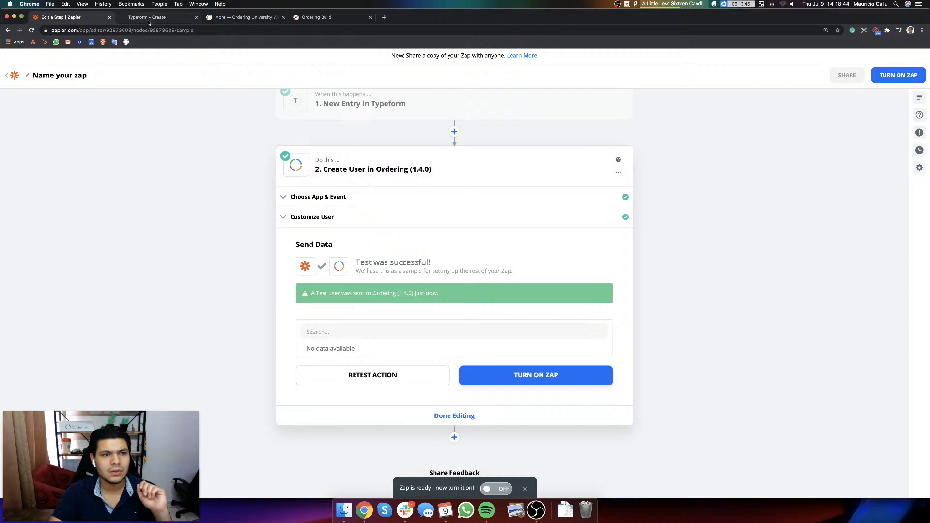
Step: Switch to the Ordering website and check the Drivers list in Delivery Manager for the test driver, showing 20 items per page
left_click(234, 19)
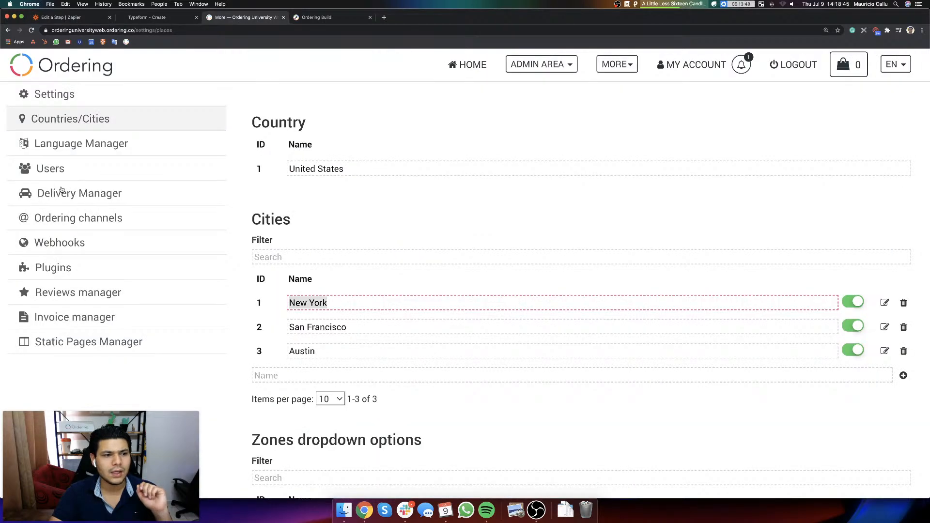
left_click(104, 193)
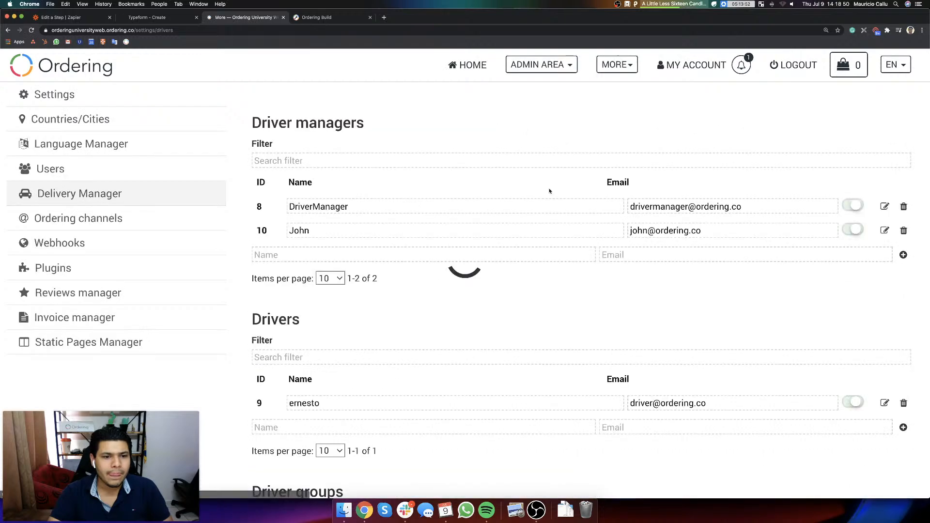
scroll(481, 216, "down", 3)
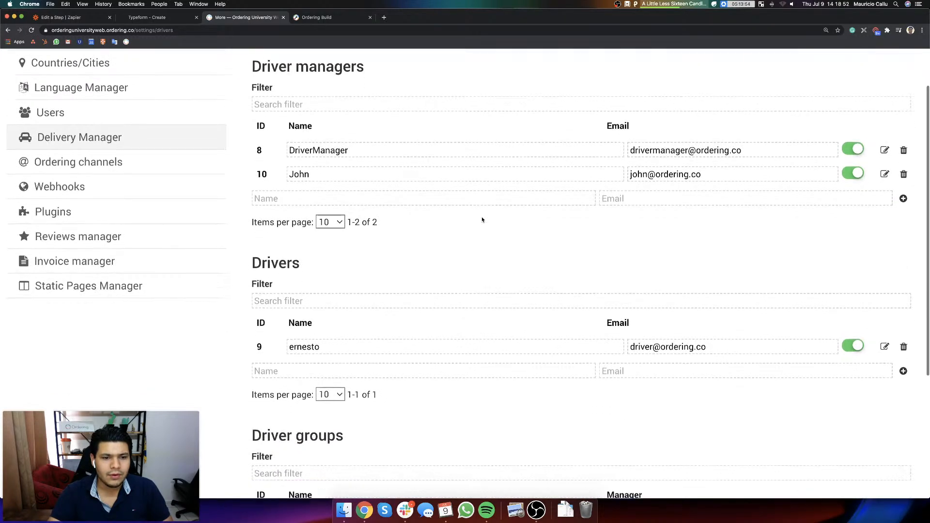
scroll(482, 220, "down", 5)
scroll(481, 218, "up", 6)
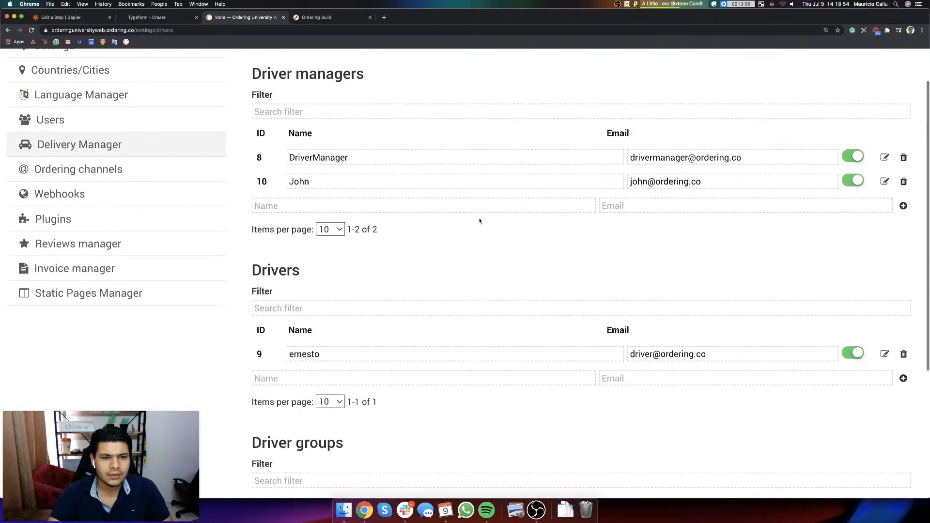
scroll(480, 221, "down", 5)
left_click(753, 255)
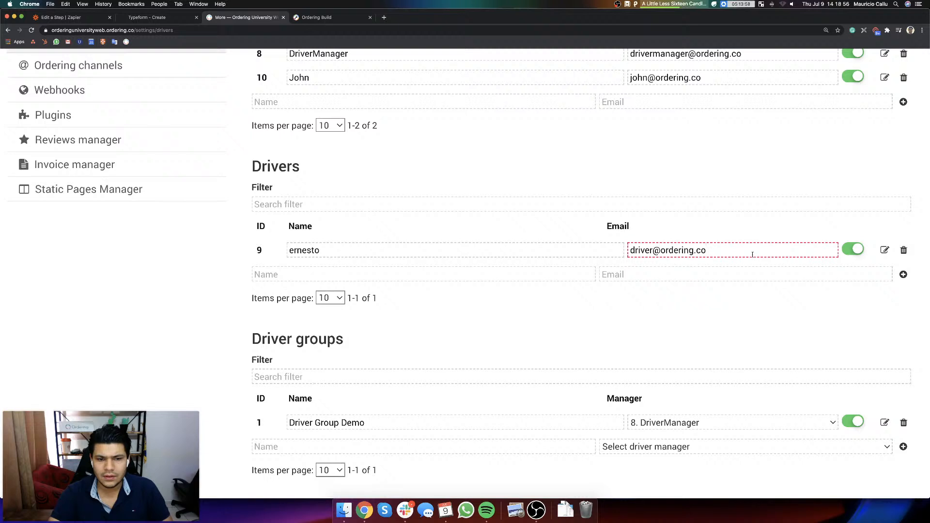
left_click(529, 274)
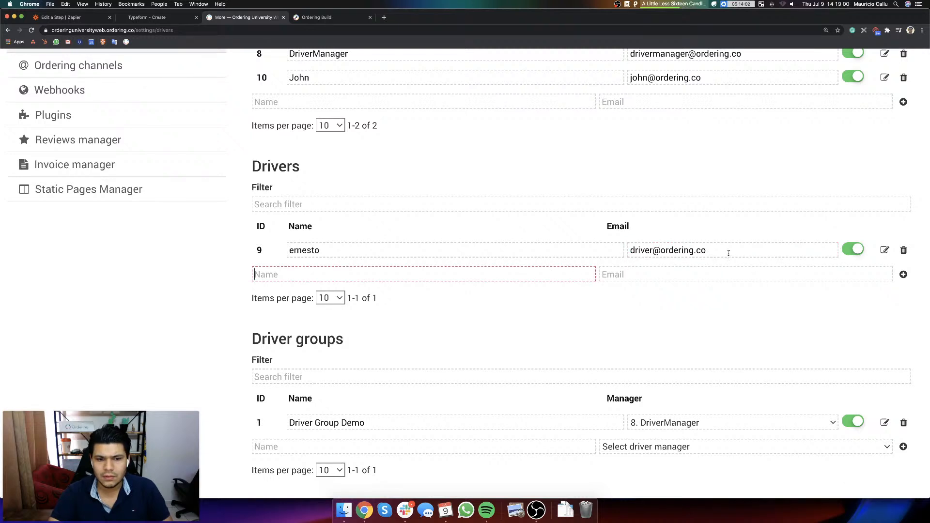
left_click(331, 299)
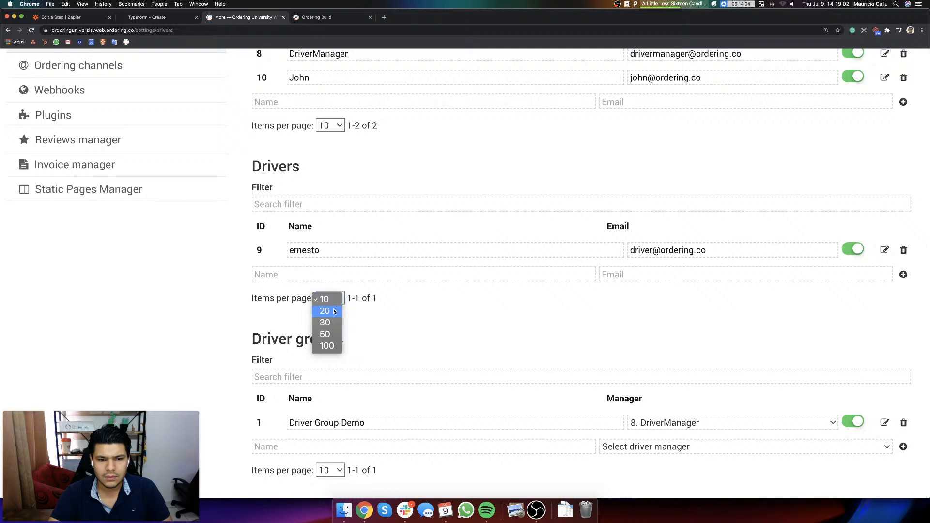
left_click(326, 311)
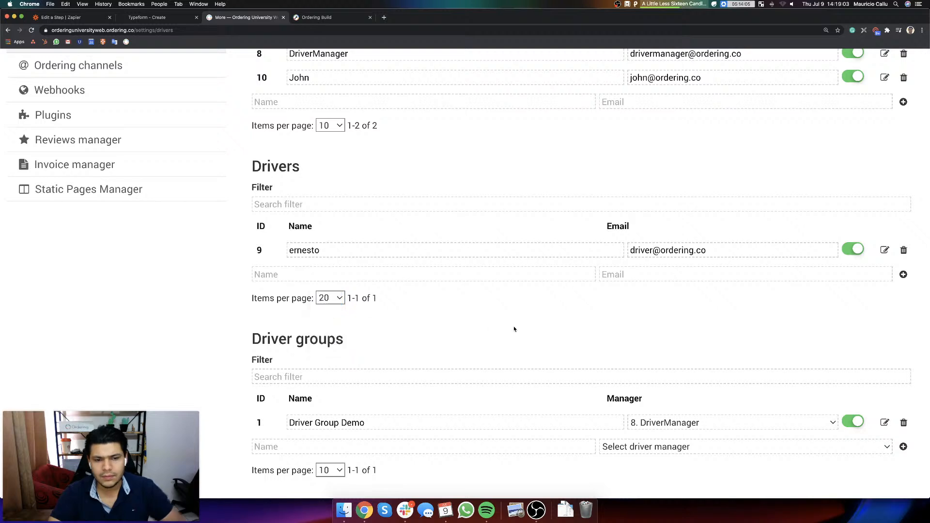
Step: Recheck the test result in Zapier and look through the website's driver lists again for the new driver
left_click(75, 18)
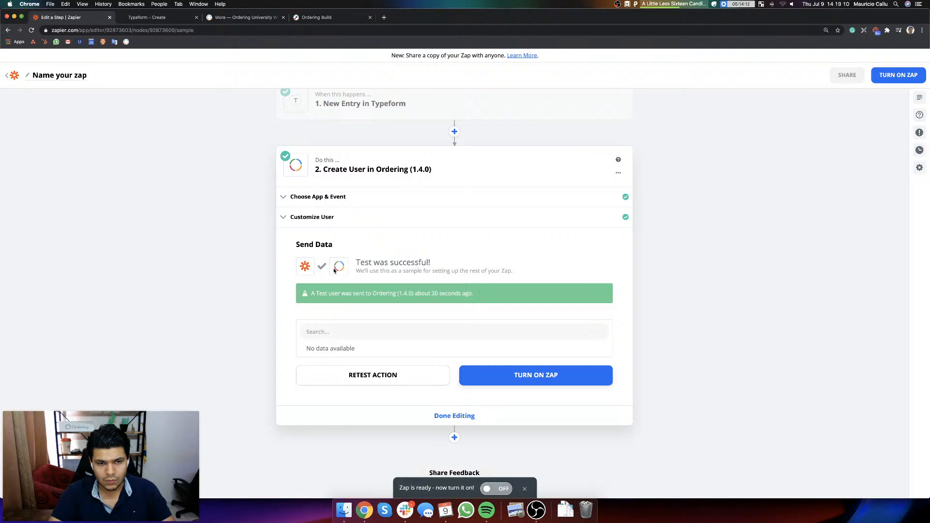
left_click(244, 17)
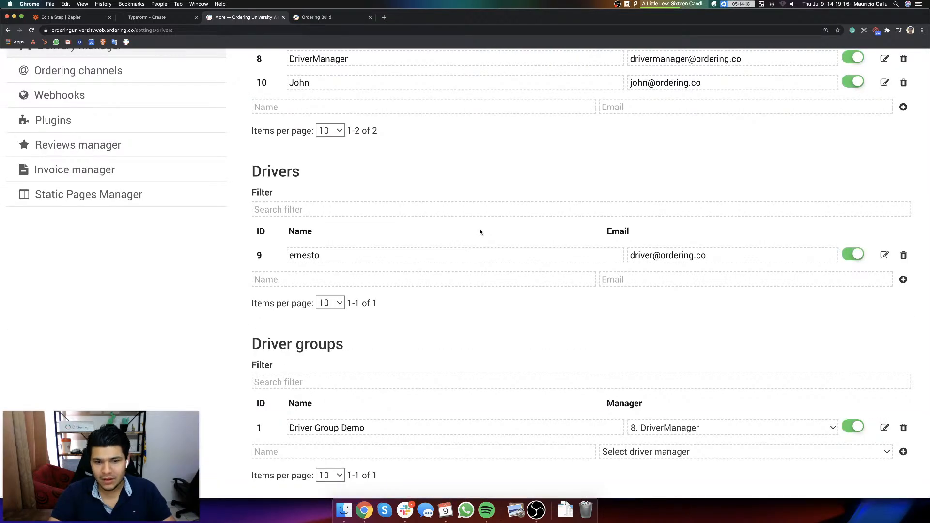
scroll(481, 232, "up", 3)
scroll(482, 242, "up", 2)
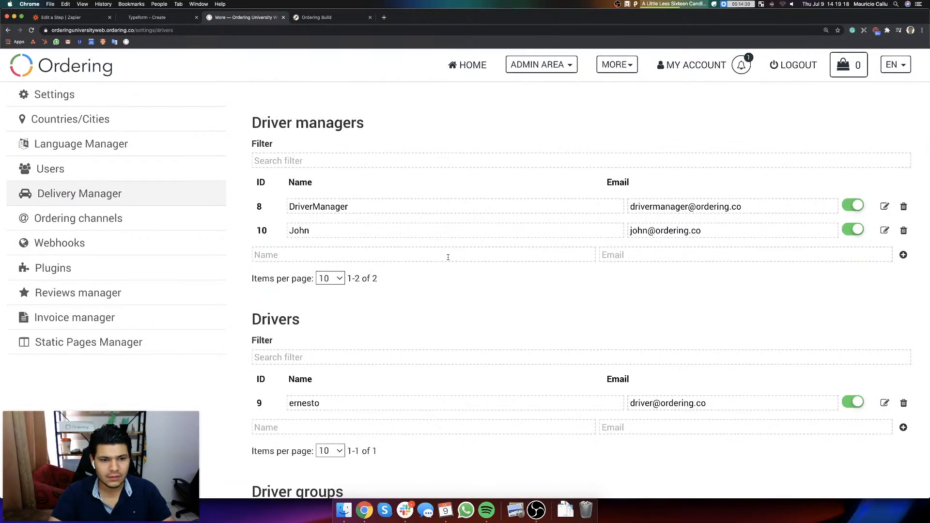
scroll(447, 257, "down", 1)
scroll(475, 257, "up", 1)
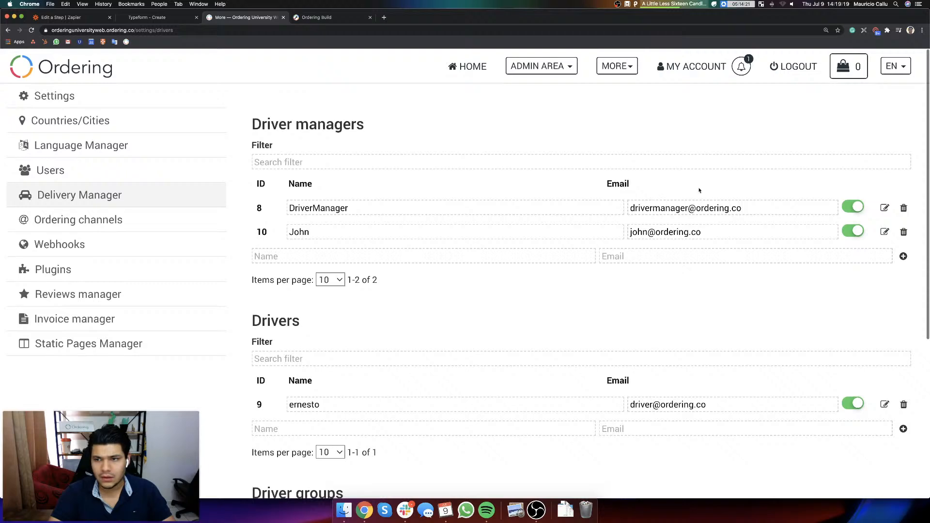
Step: Log out of the Ordering website and open its login form
left_click(804, 67)
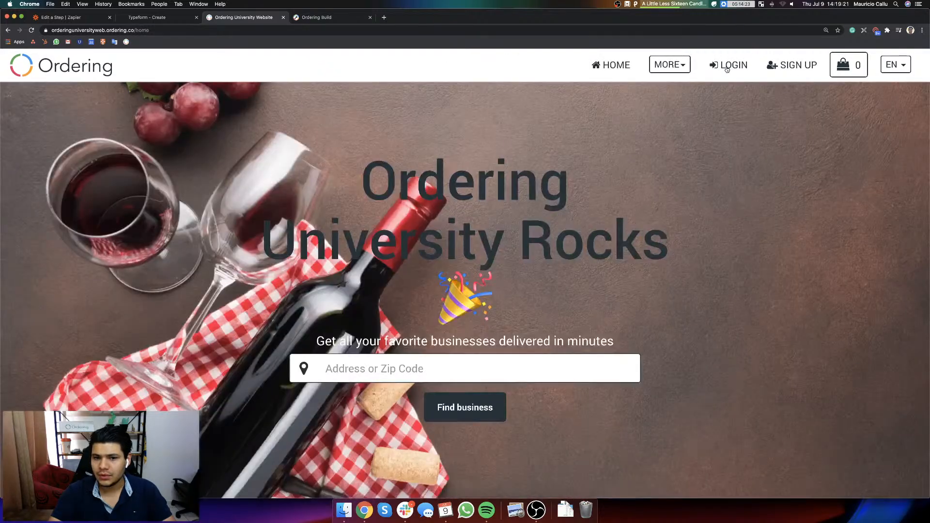
left_click(726, 67)
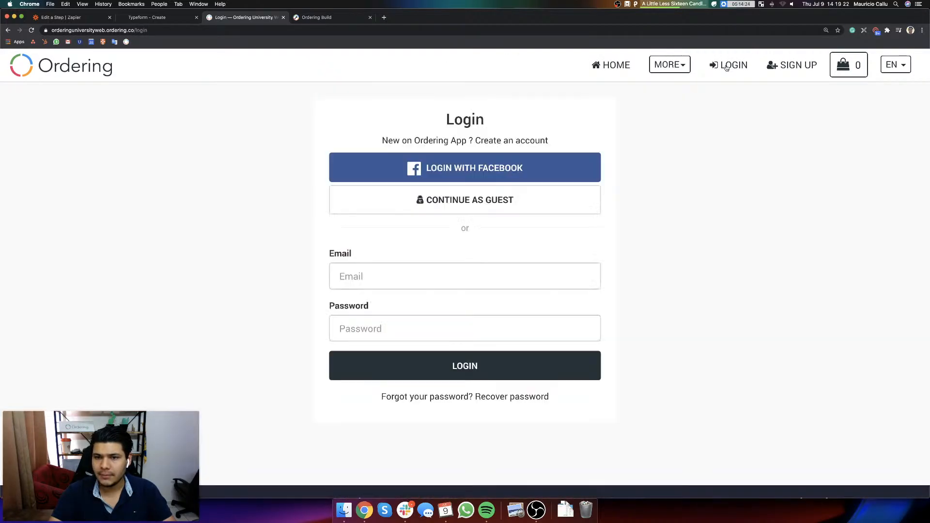
Step: Try to log in with the saved super admin email and password
left_click(415, 278)
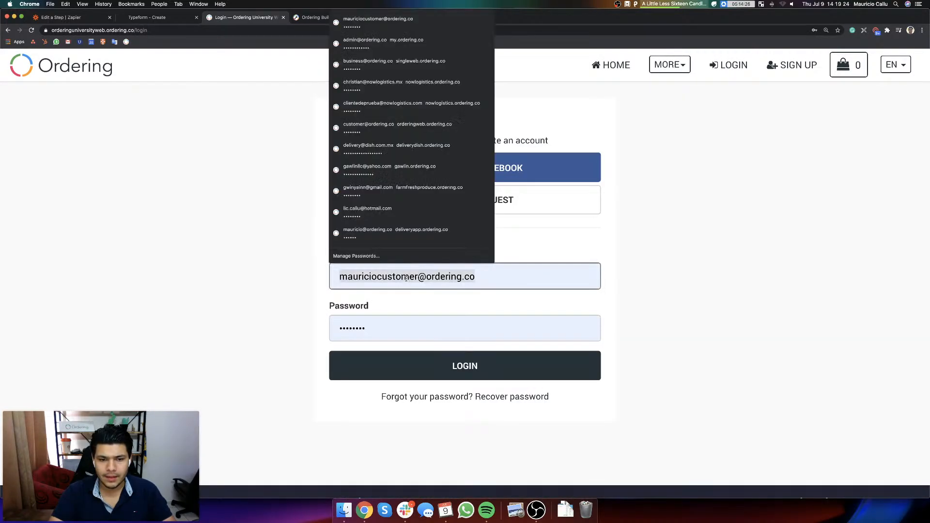
key("super+a")
type("super")
key("Down")
key("Return")
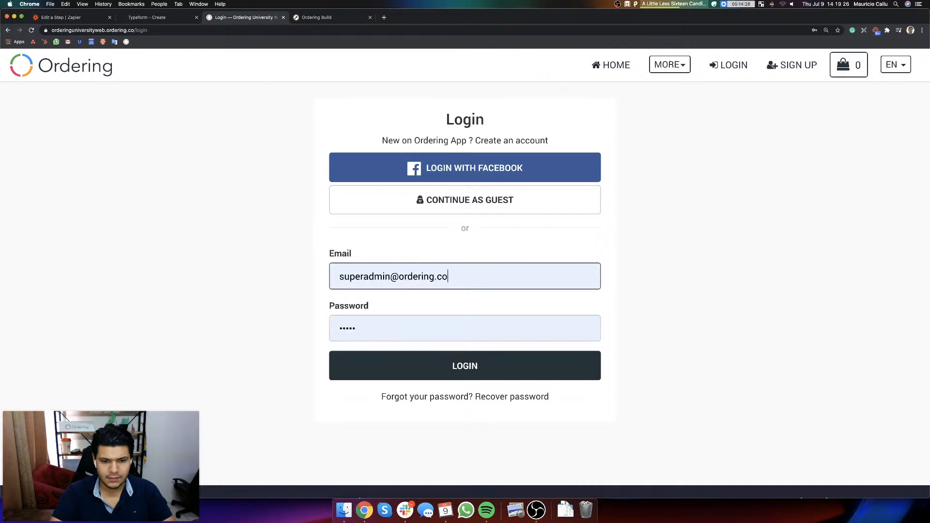
key("Return")
left_click(460, 294)
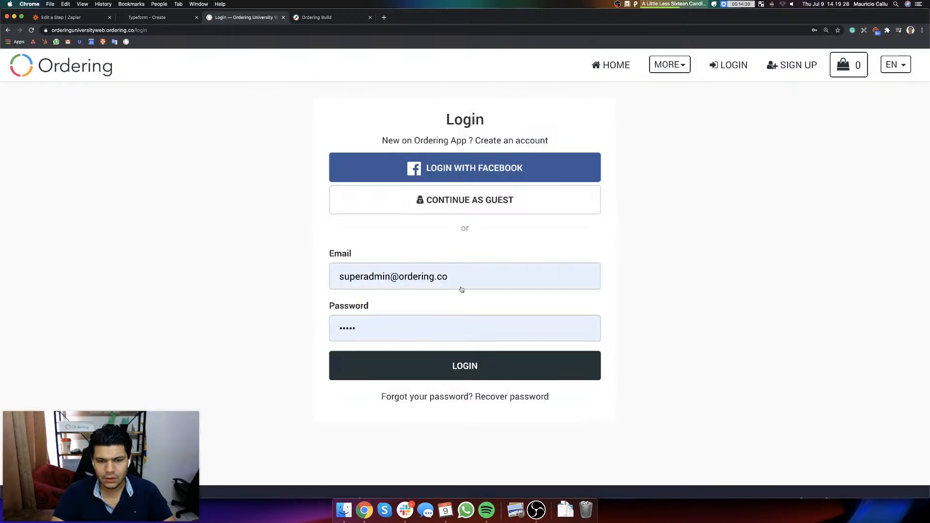
Step: Log in with the administrator's own email and account password, and dismiss the browser's password warning
left_click(476, 275)
key("super+a")
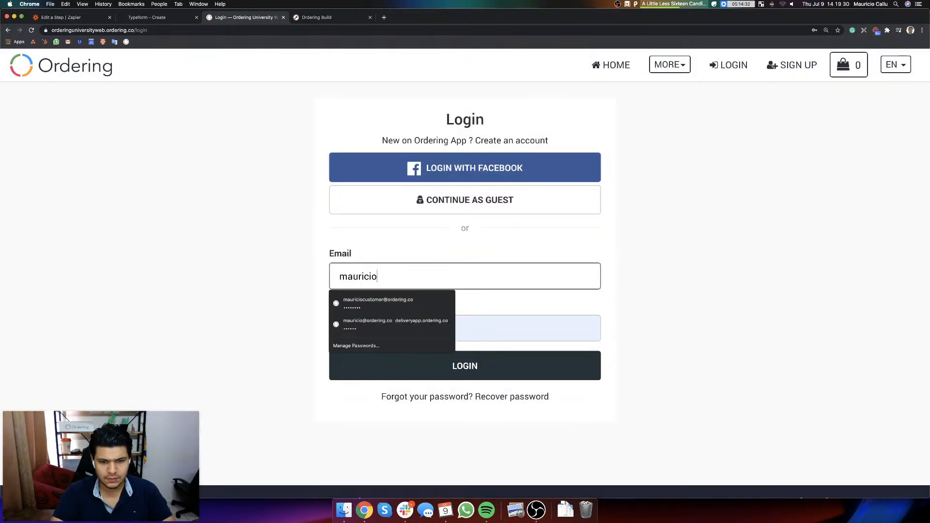
key("Tab")
type("•••••")
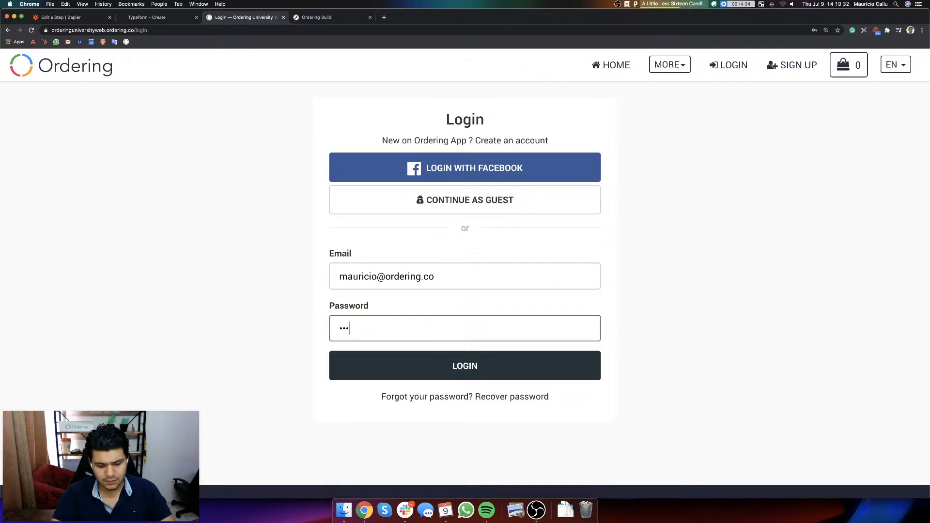
type("•••")
left_click(466, 371)
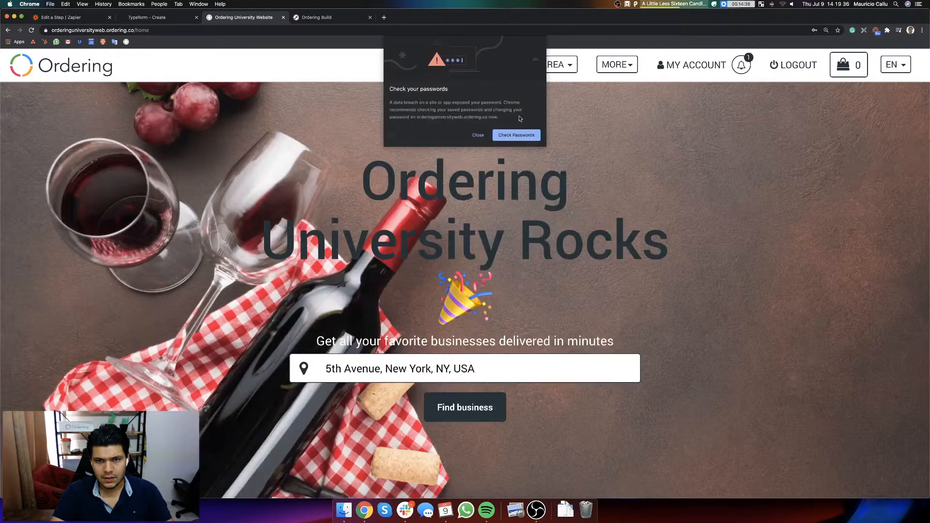
left_click(478, 135)
Step: Open Delivery Manager in the admin settings and look for the new driver among the drivers and driver groups
left_click(538, 65)
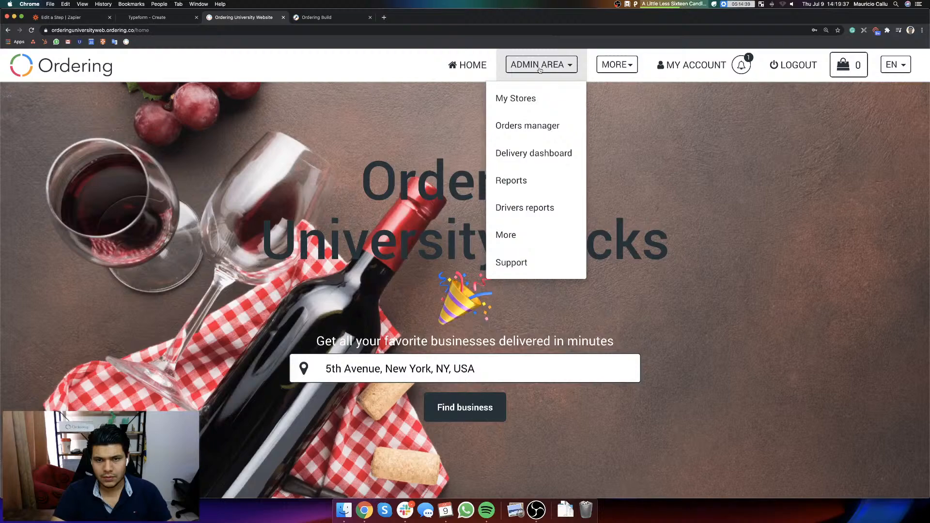
left_click(532, 236)
left_click(97, 193)
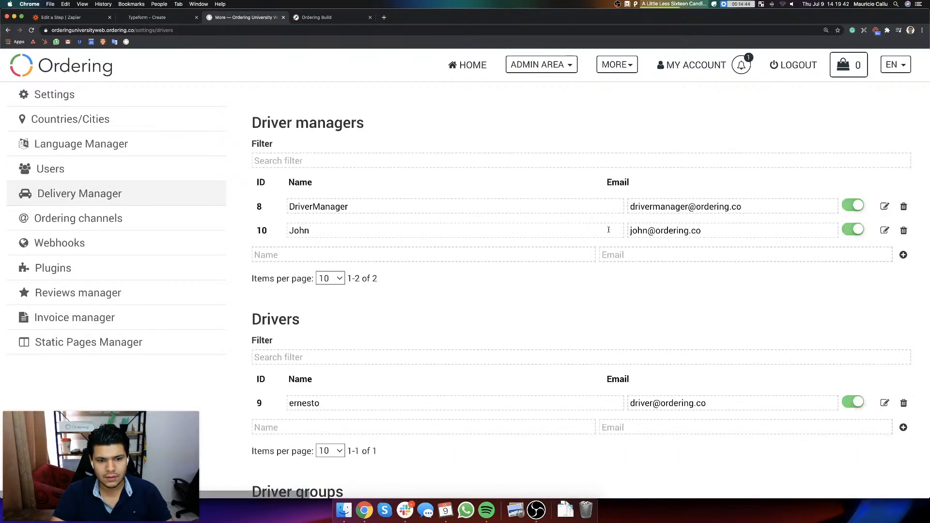
scroll(676, 309, "down", 3)
scroll(675, 309, "down", 1)
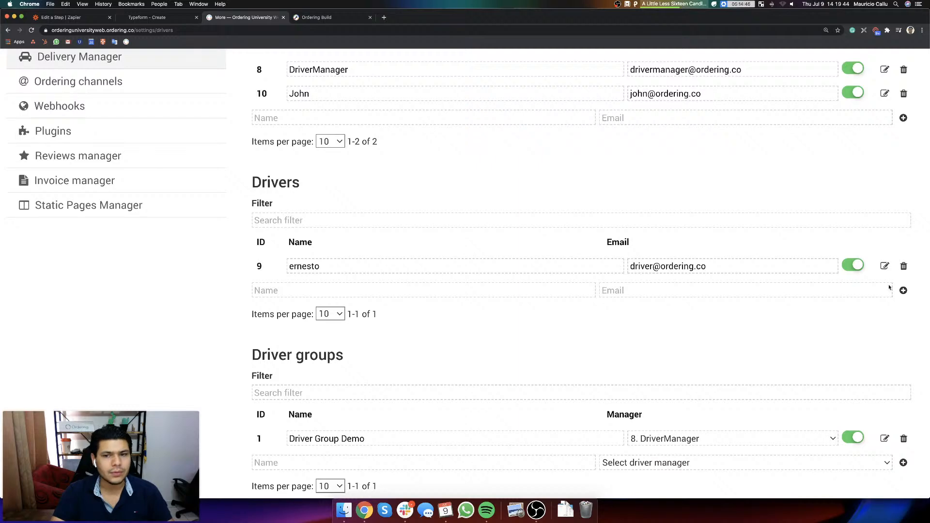
scroll(666, 293, "down", 2)
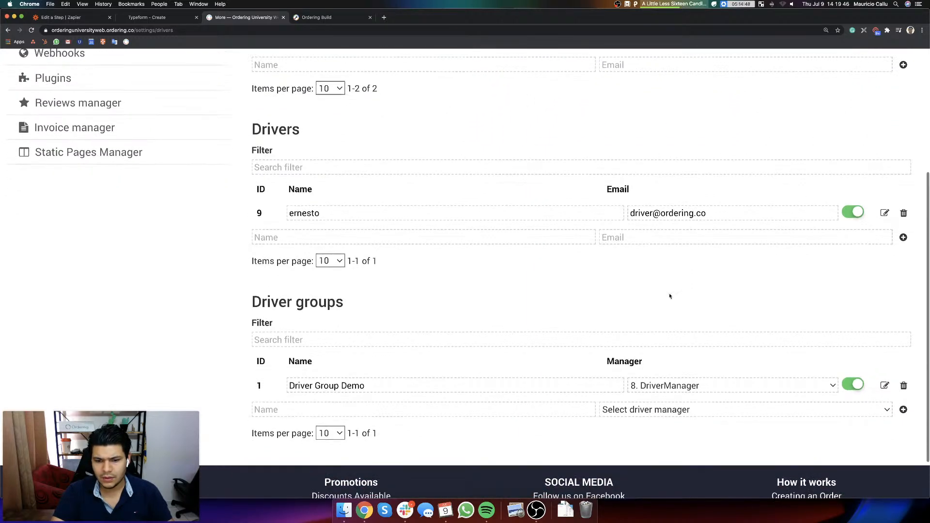
scroll(667, 293, "up", 4)
scroll(669, 294, "up", 2)
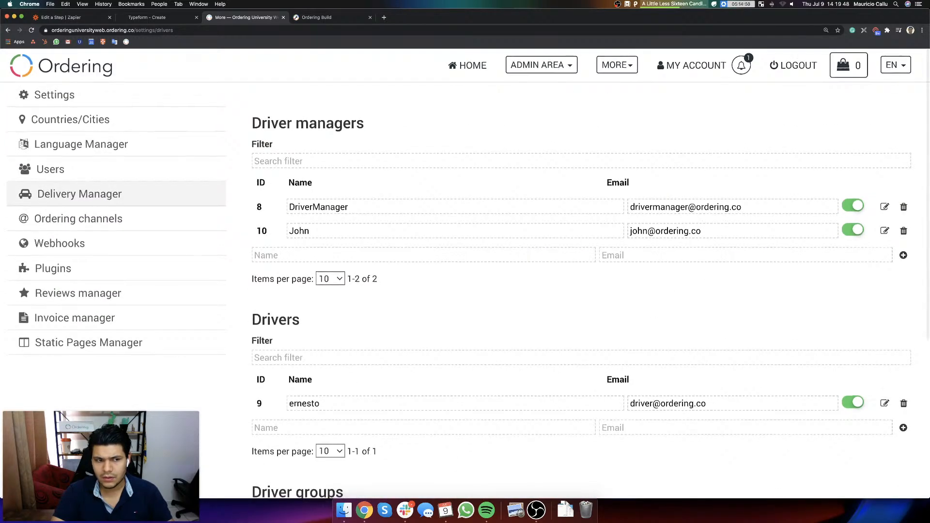
Step: Look for the test user among the Users, Business owner, City manager and Administrators lists
left_click(107, 170)
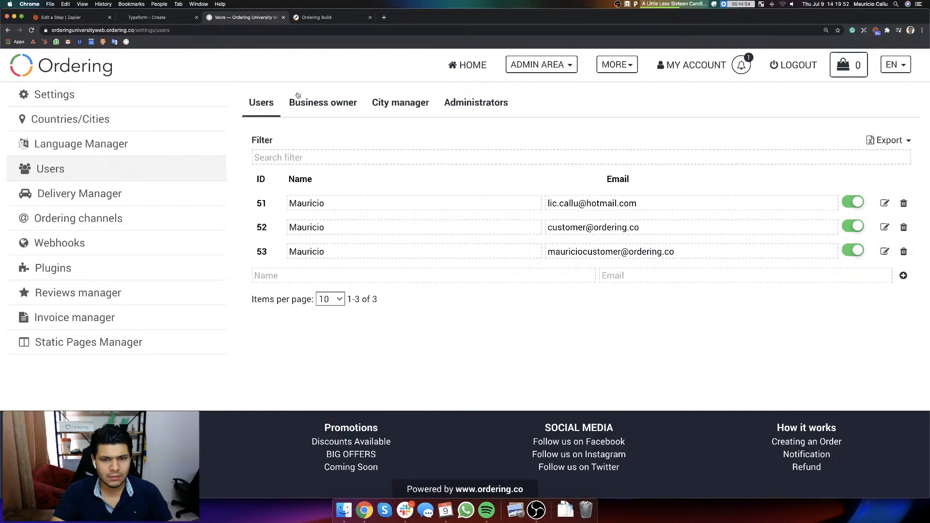
left_click(301, 100)
left_click(406, 106)
left_click(469, 105)
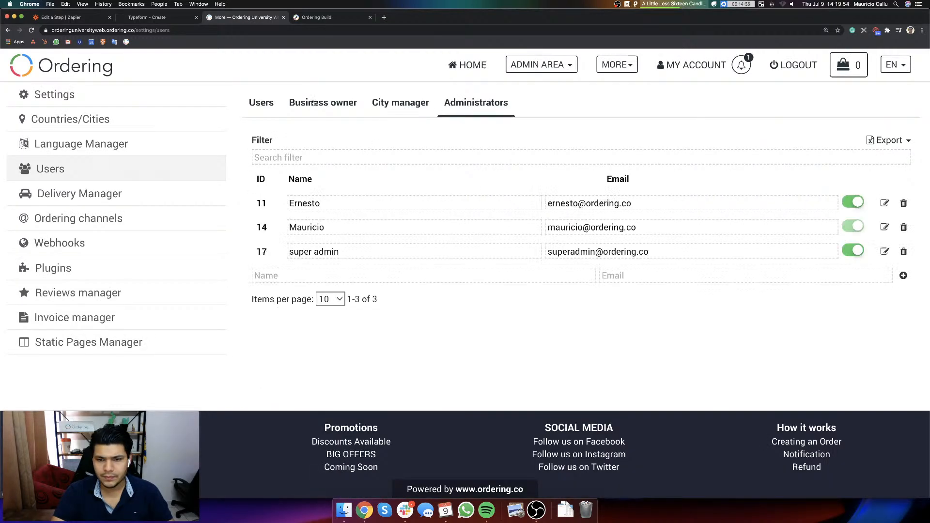
left_click(262, 104)
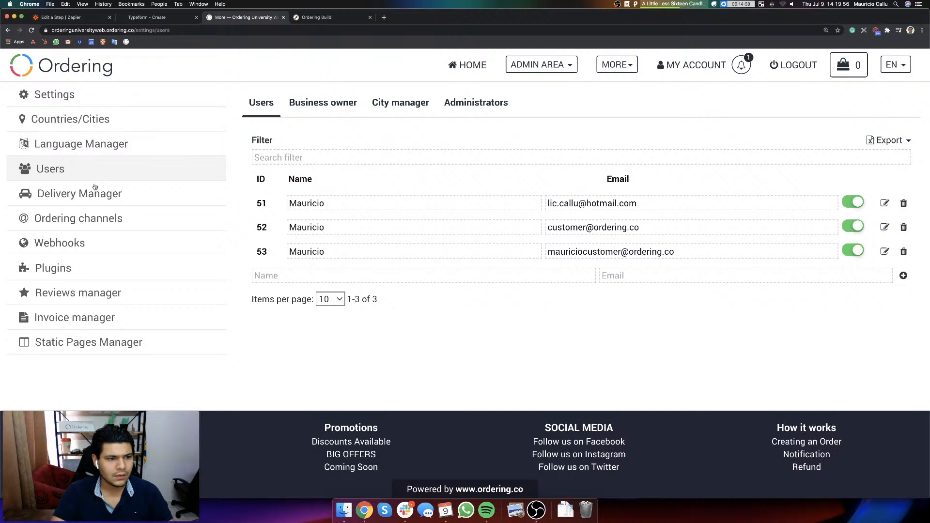
Step: Switch back to Zapier, review the Create User action's event and Customize User fields including the project, and continue to Send Data
left_click(73, 17)
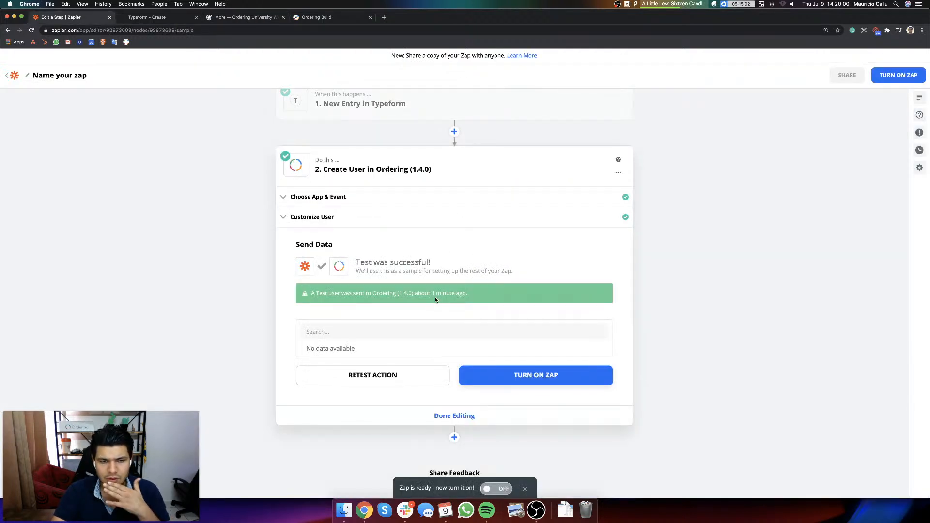
scroll(387, 229, "up", 1)
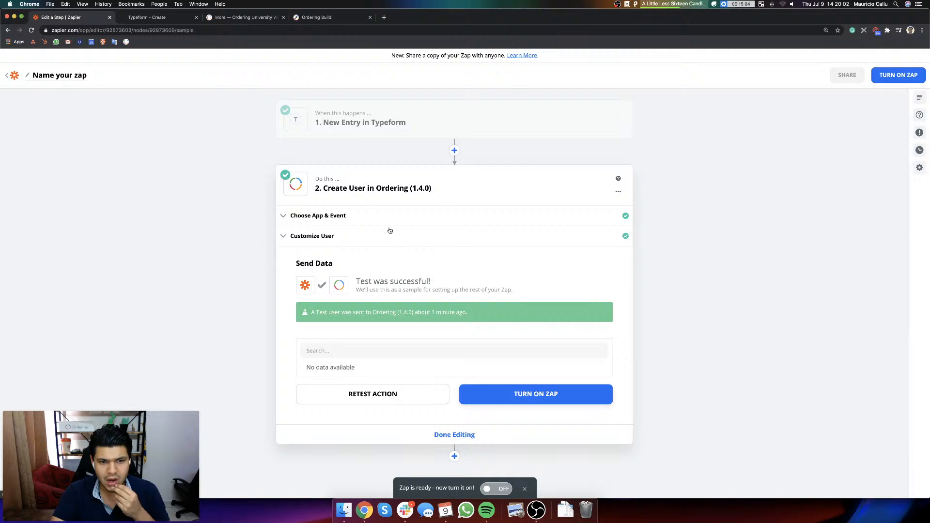
left_click(326, 215)
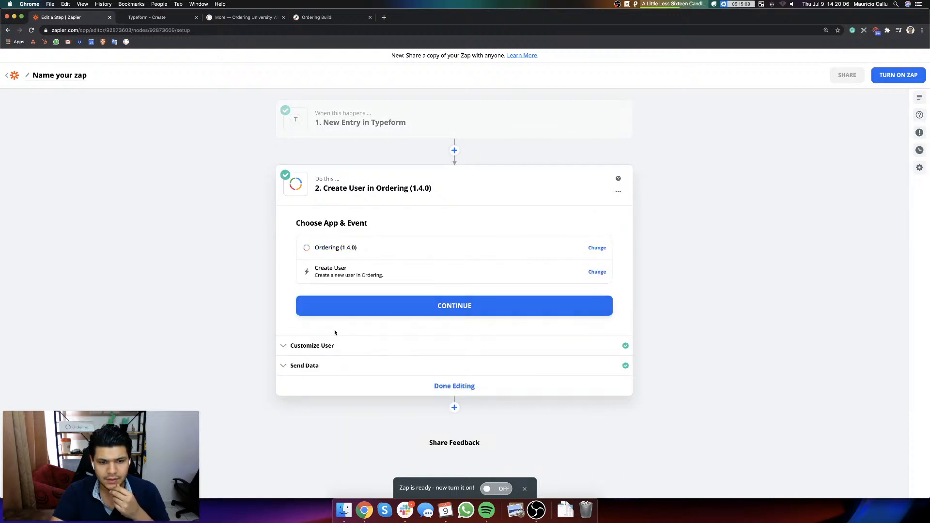
left_click(343, 345)
scroll(436, 252, "down", 5)
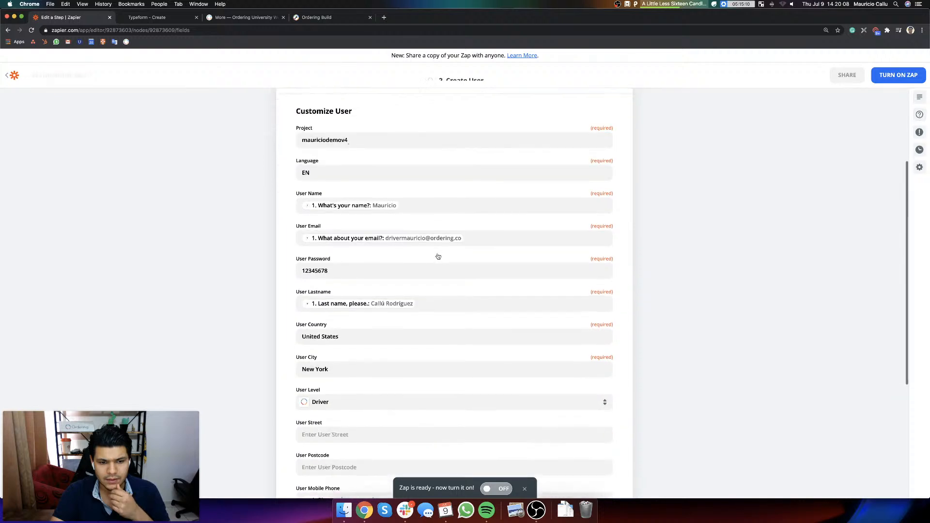
left_click(372, 133)
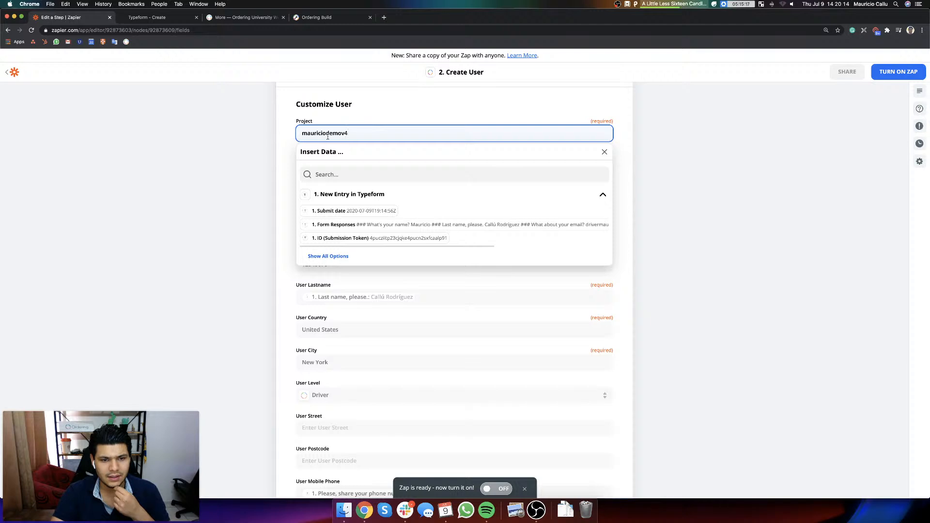
scroll(305, 136, "down", 1)
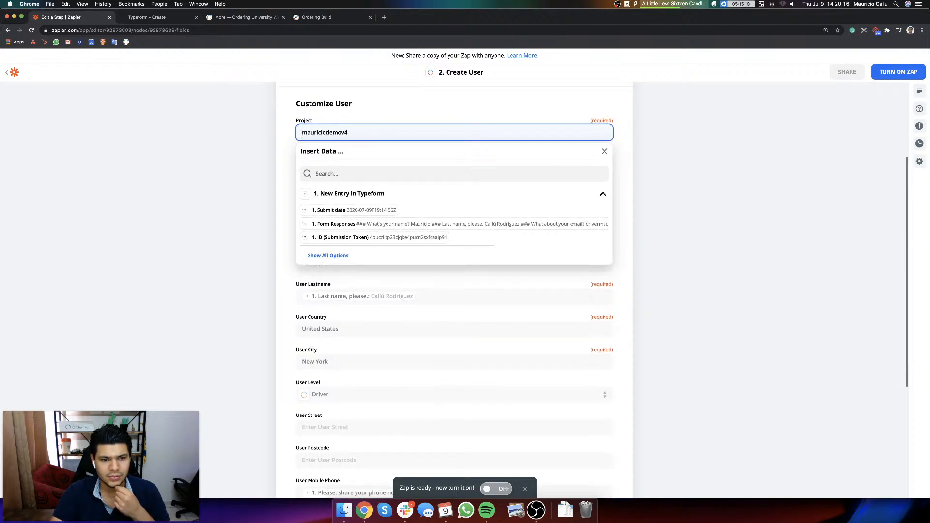
left_click(713, 164)
scroll(442, 184, "down", 3)
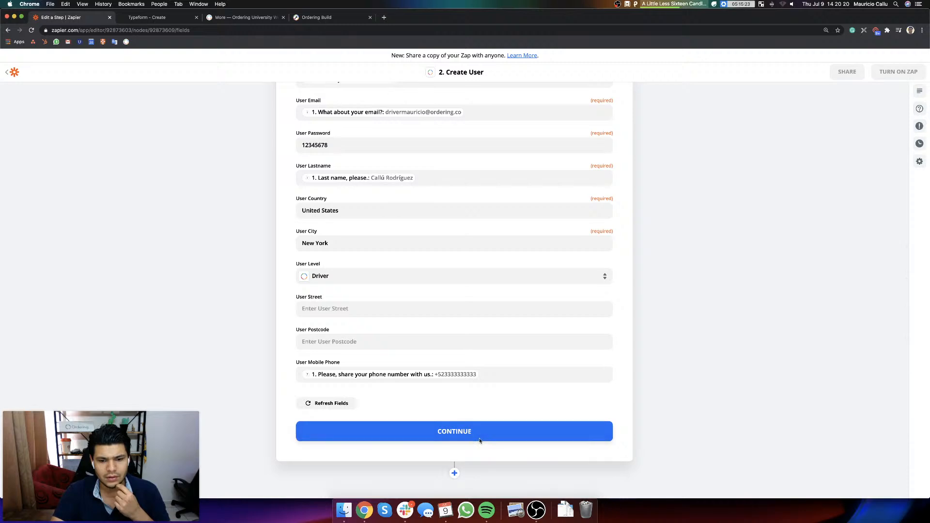
left_click(480, 441)
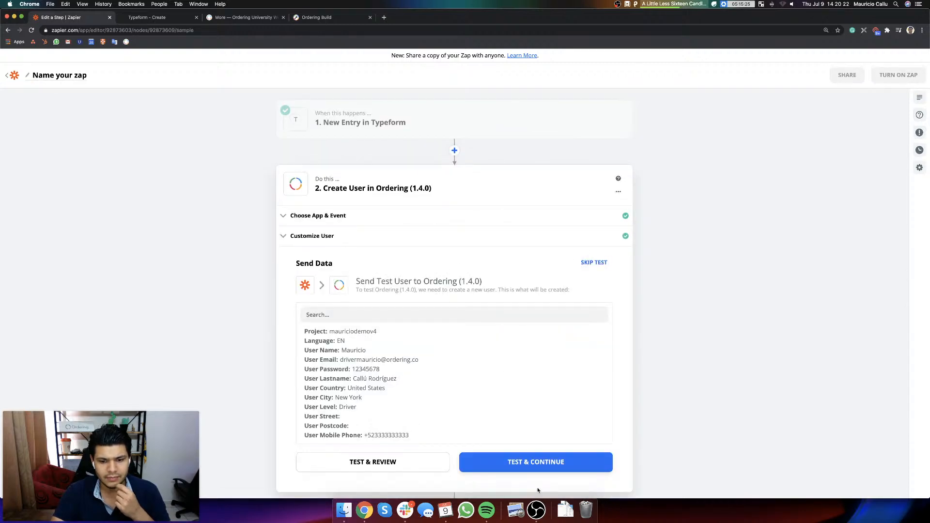
Step: Send the test user to Ordering, then refresh the website's Delivery Manager and look for the new driver
left_click(528, 462)
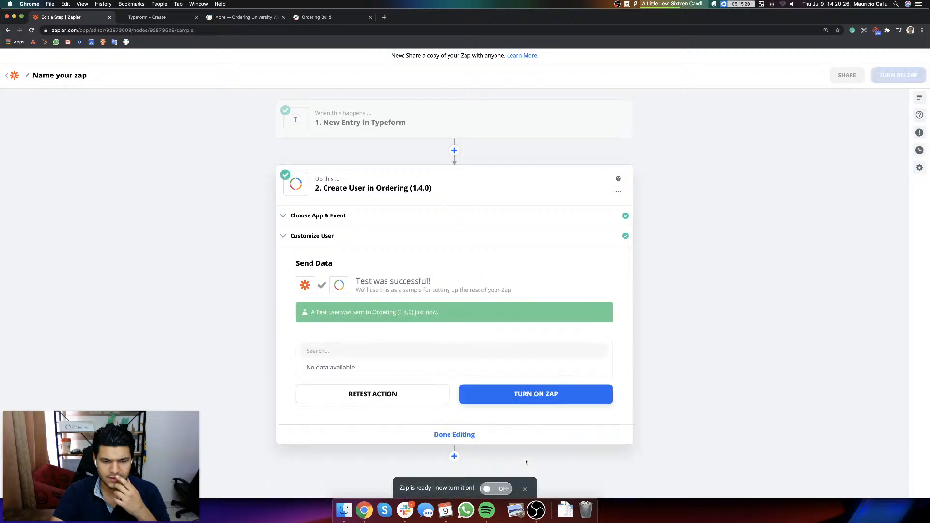
left_click(175, 14)
left_click(237, 18)
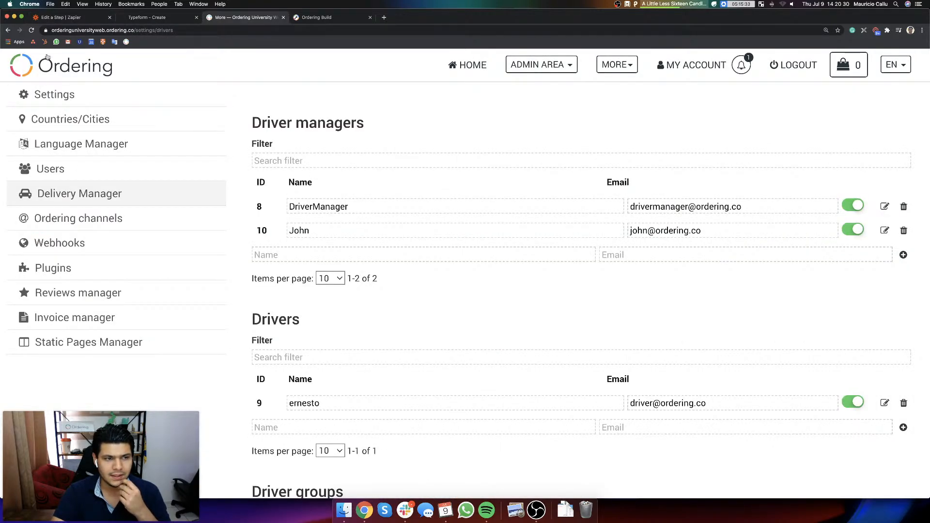
left_click(31, 30)
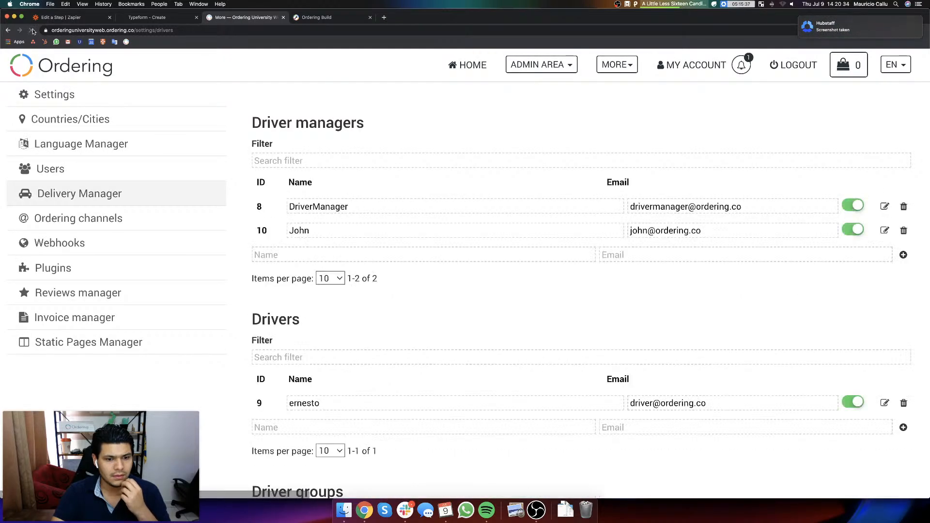
scroll(554, 264, "down", 5)
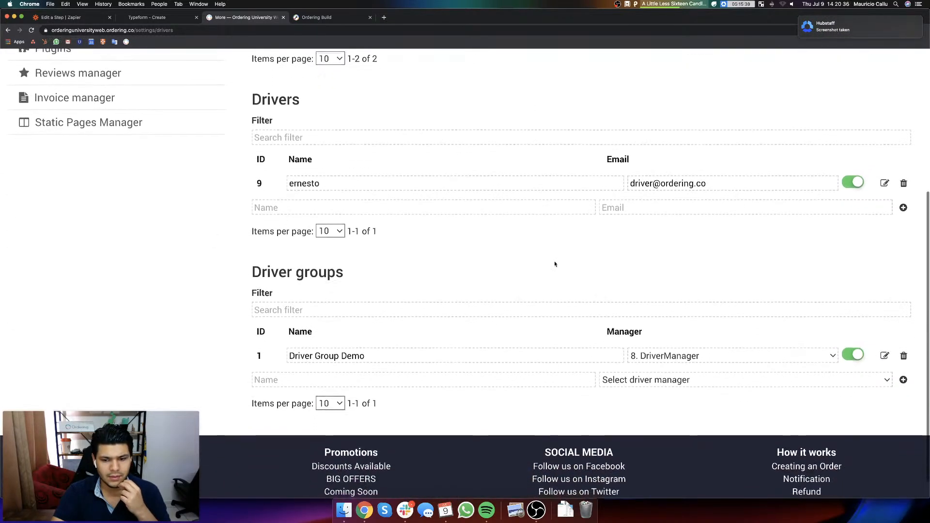
scroll(557, 276, "up", 5)
scroll(521, 272, "down", 2)
scroll(521, 274, "up", 2)
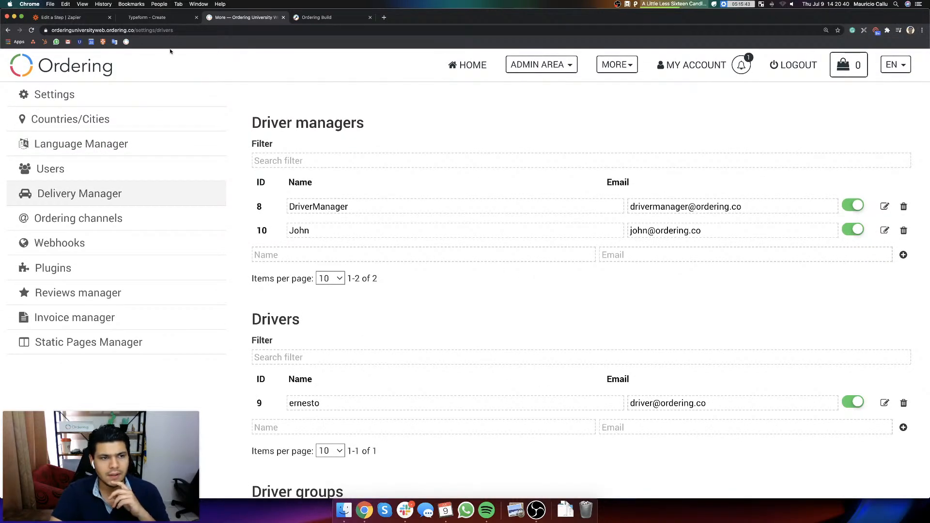
left_click(30, 30)
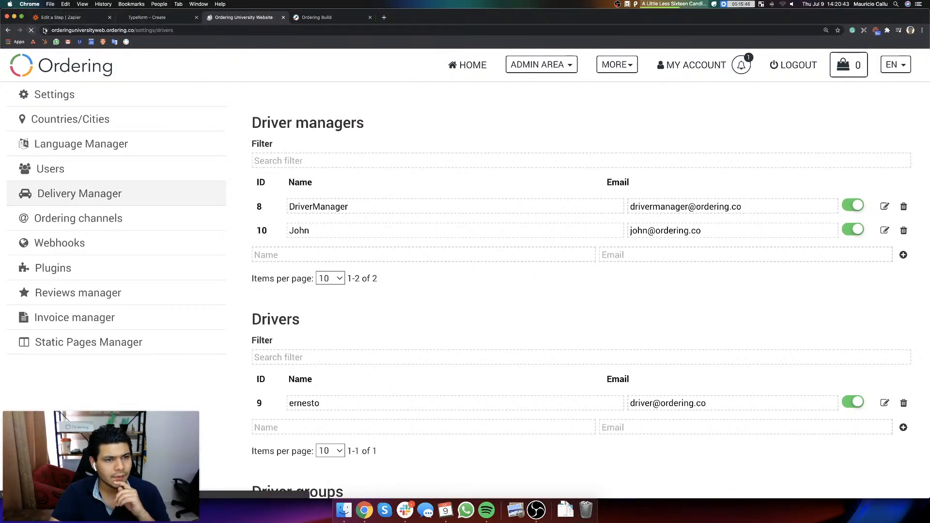
Step: Return to Zapier and review the project and other Customize User fields of the Create User action
left_click(75, 21)
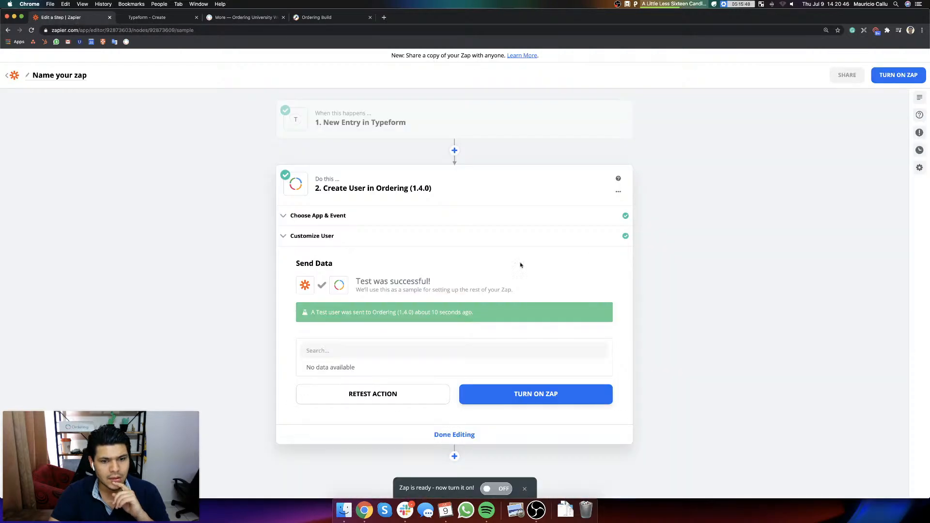
left_click(317, 236)
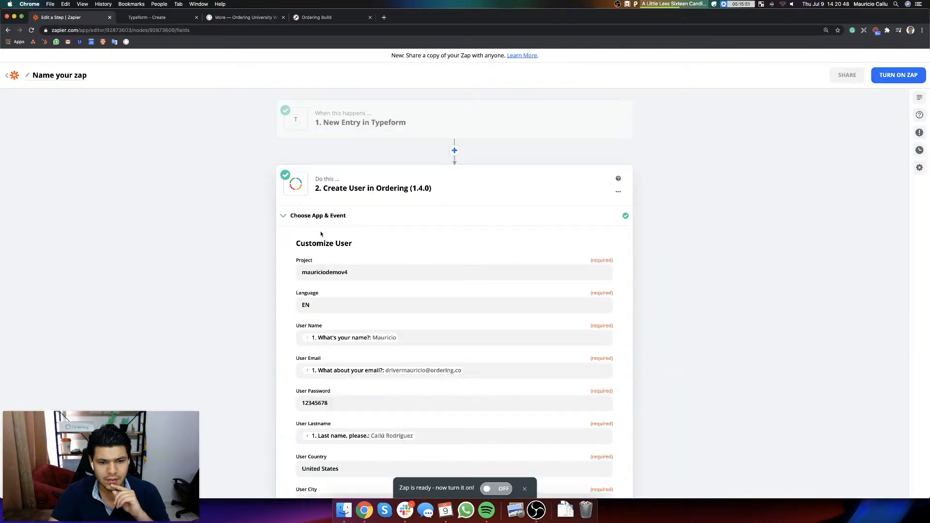
scroll(355, 237, "down", 3)
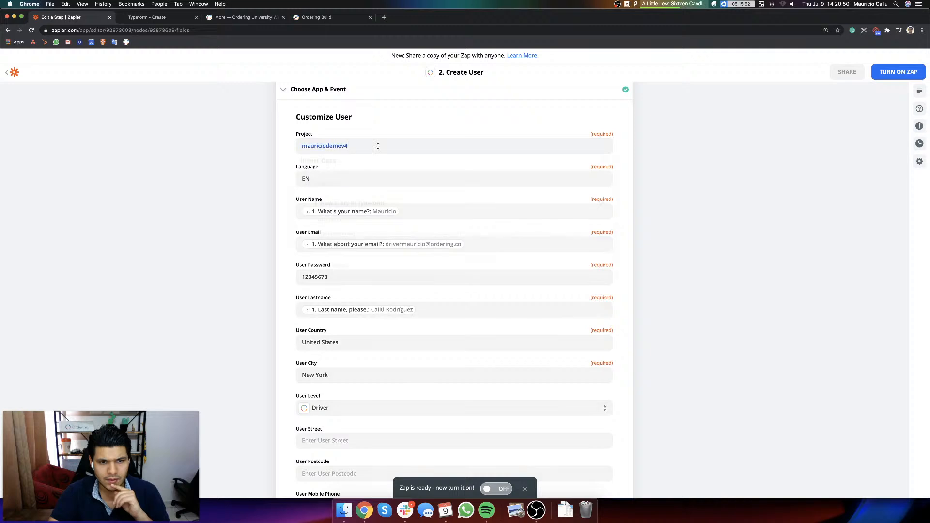
left_click(380, 146)
left_click(673, 179)
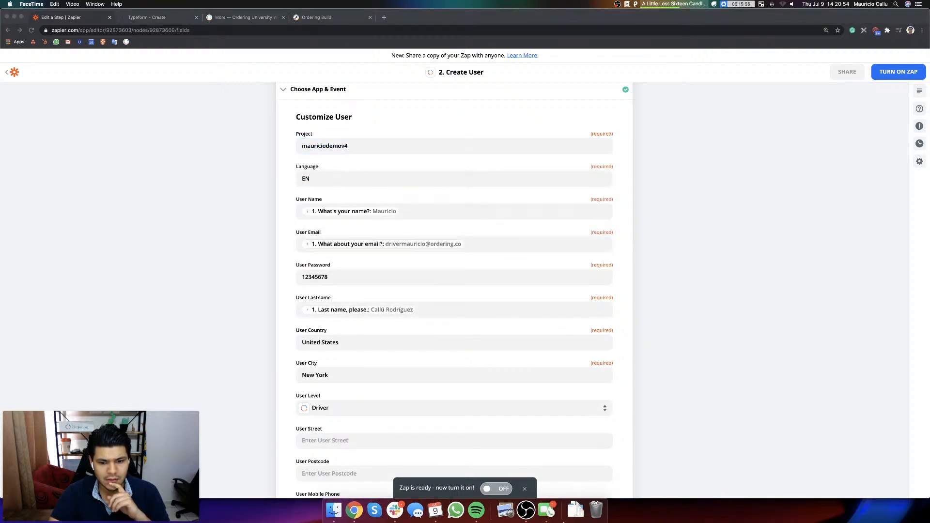
Step: Dismiss the incoming phone call notification
right_click(546, 509)
left_click(557, 486)
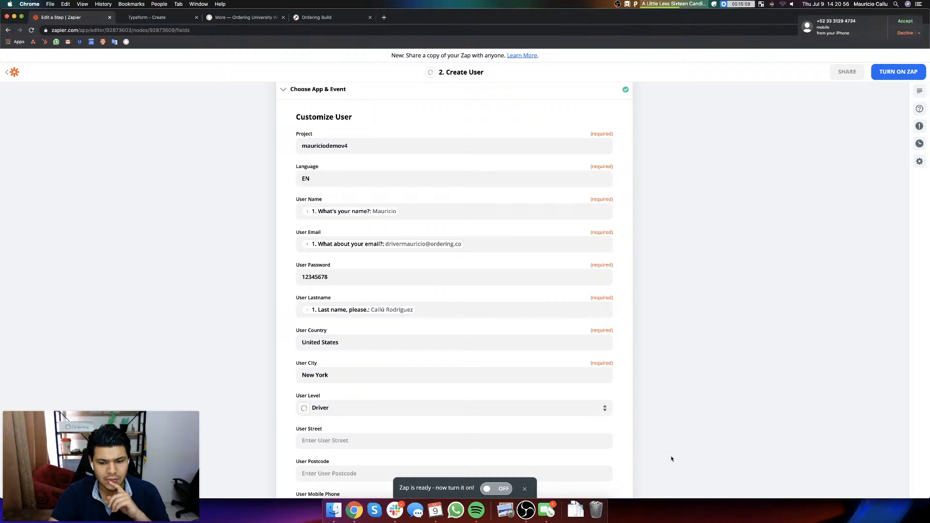
left_click(919, 35)
left_click(812, 184)
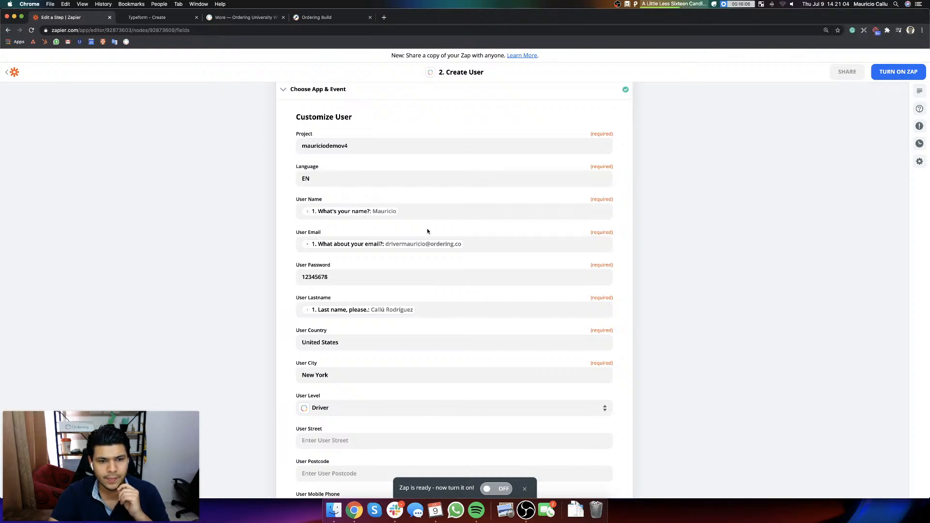
Step: Check the remaining Customize User fields, the Send Data section and the chosen app event, and switch the zap on
scroll(427, 231, "down", 6)
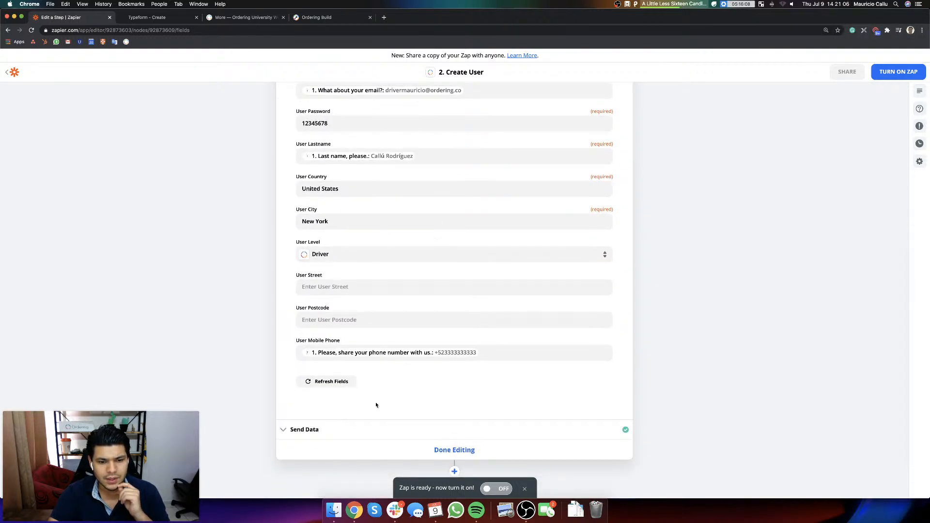
left_click(310, 430)
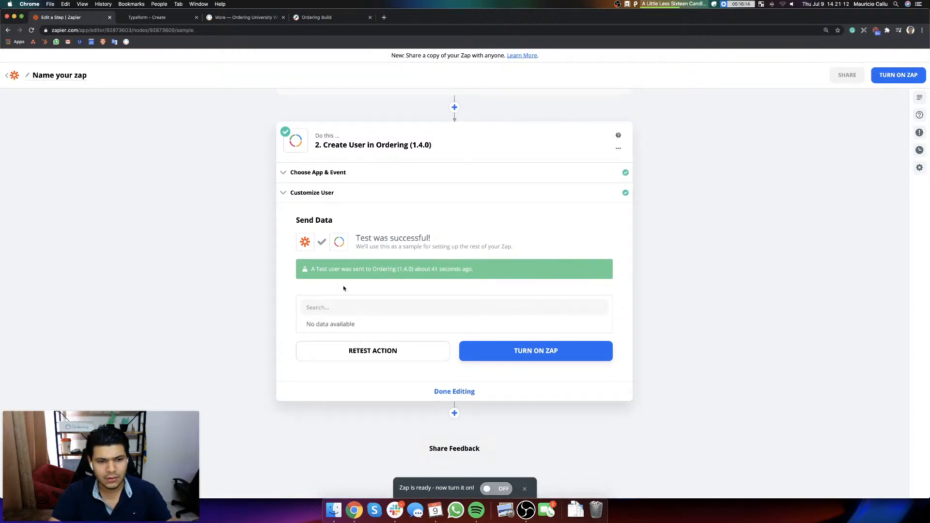
left_click(310, 193)
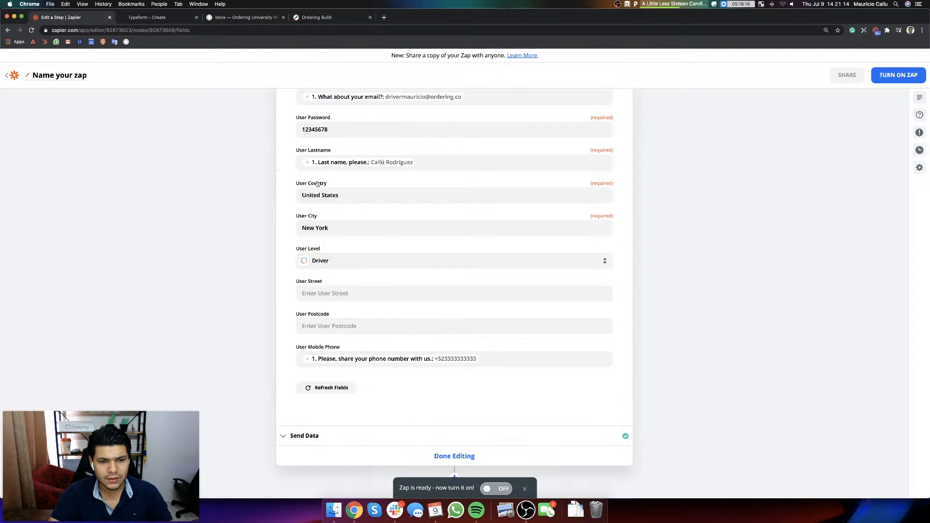
left_click(307, 205)
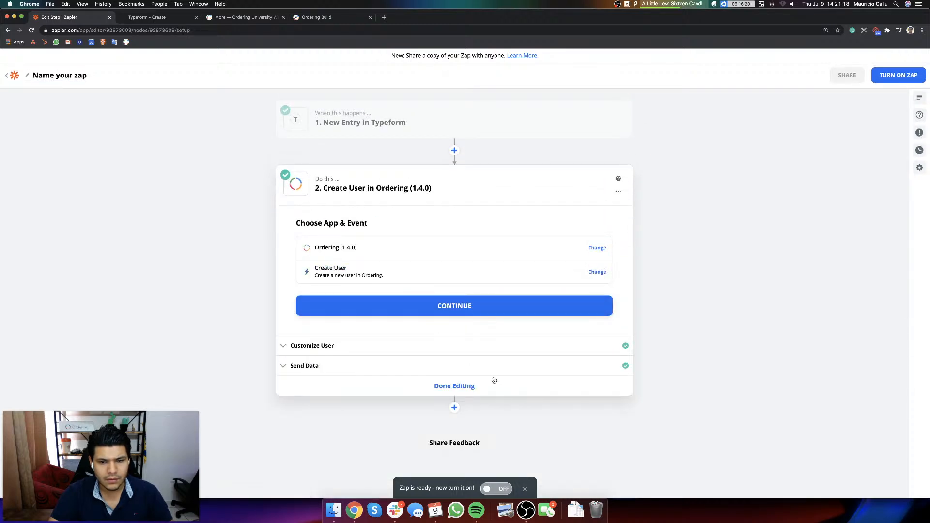
left_click(493, 488)
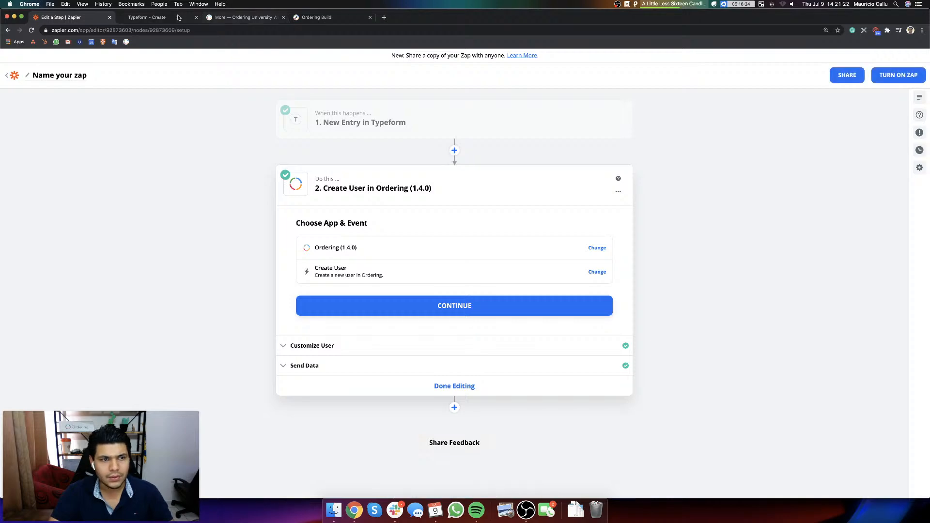
Step: Go back to the Ordering University website and look for the new driver among the Delivery Manager's drivers and driver groups
left_click(159, 19)
left_click(242, 21)
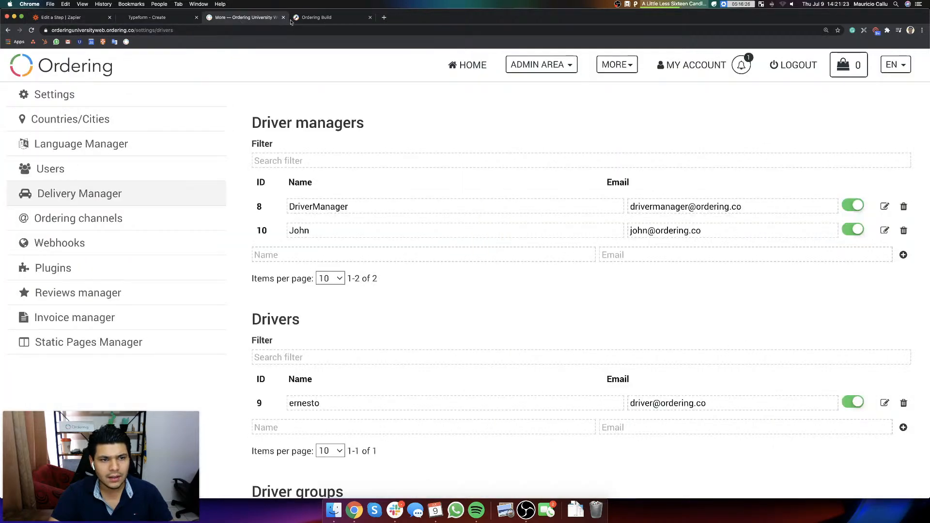
left_click(331, 19)
left_click(143, 21)
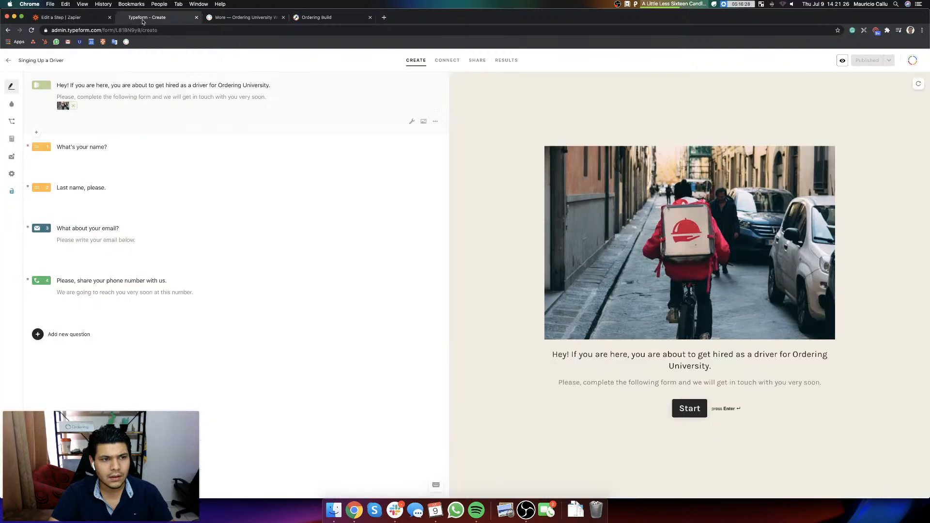
left_click(289, 18)
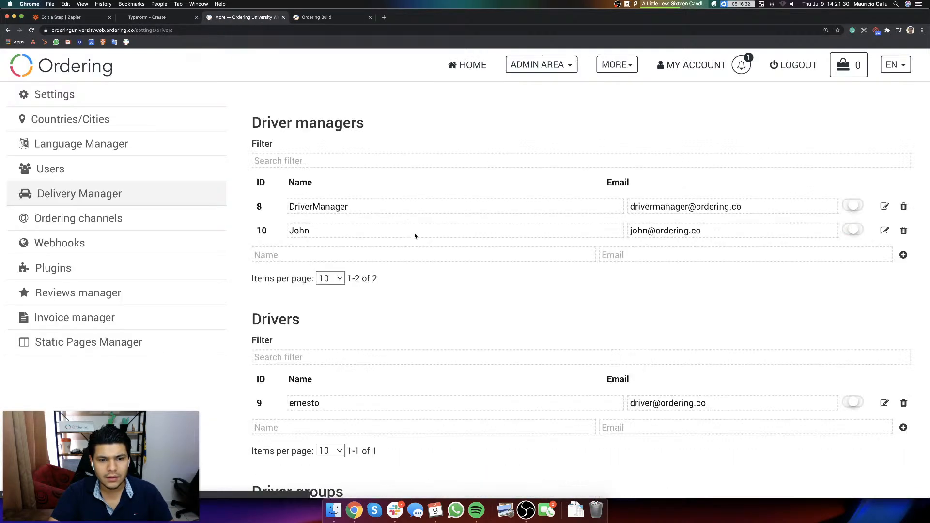
scroll(527, 386, "down", 5)
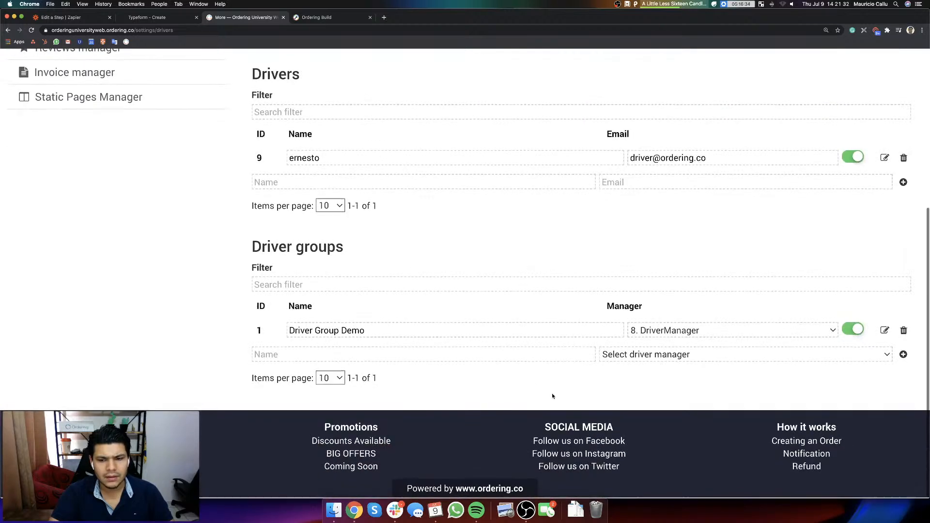
scroll(337, 194, "up", 6)
scroll(336, 194, "down", 1)
Step: Return to Zapier and add a Slack action after the Create User step
key("super+1")
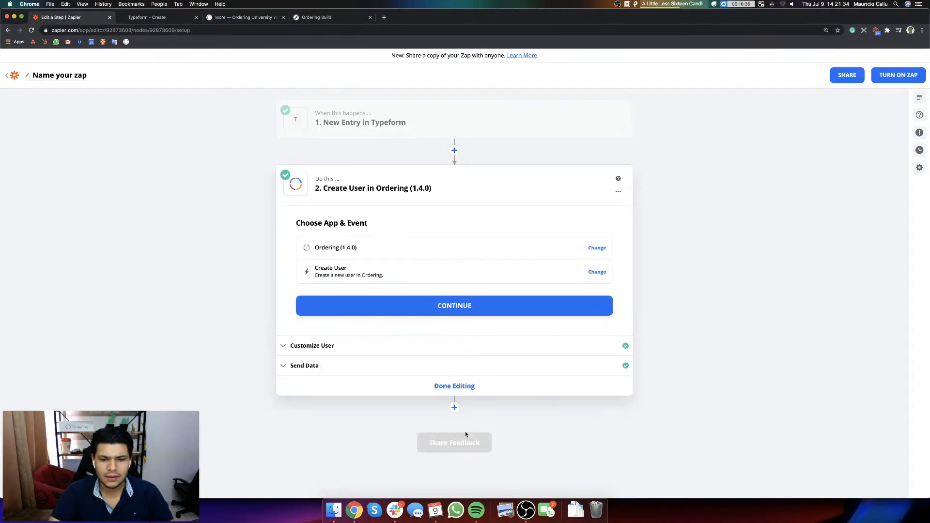
left_click(455, 408)
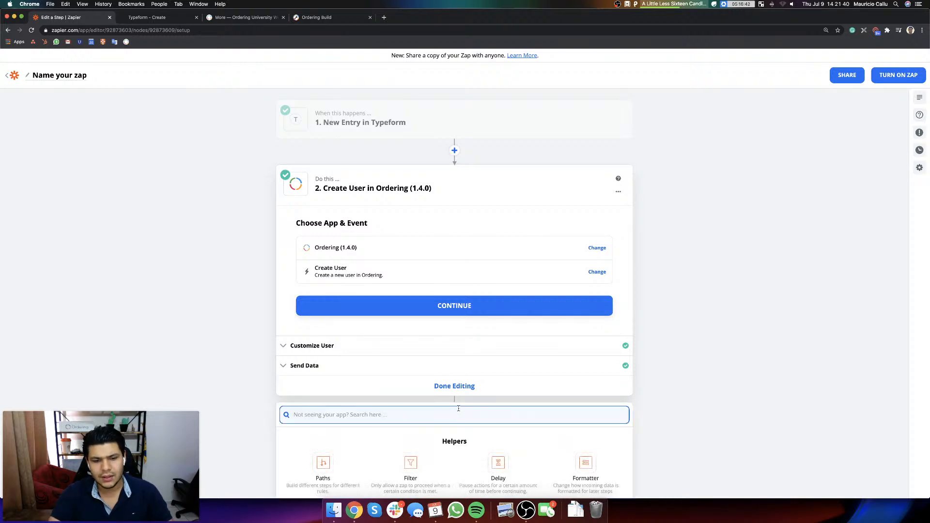
scroll(458, 408, "down", 3)
scroll(405, 191, "up", 2)
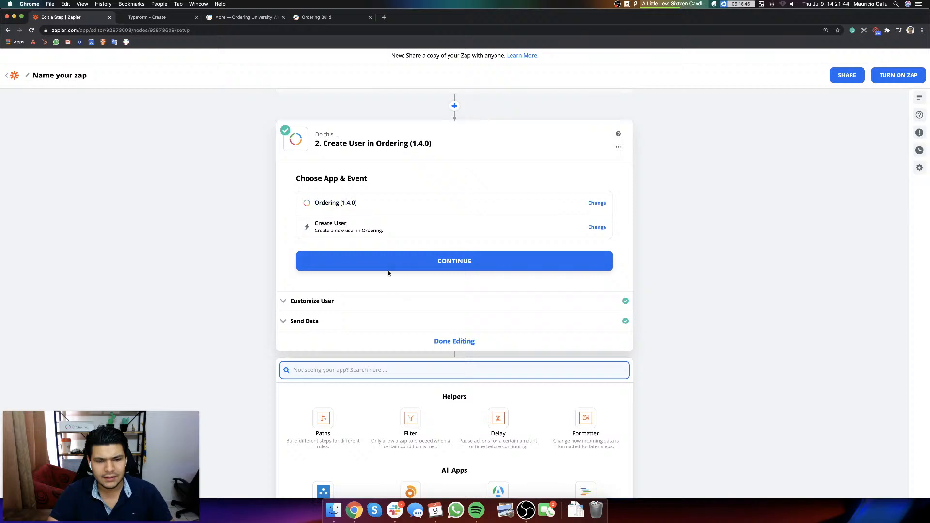
scroll(538, 399, "down", 3)
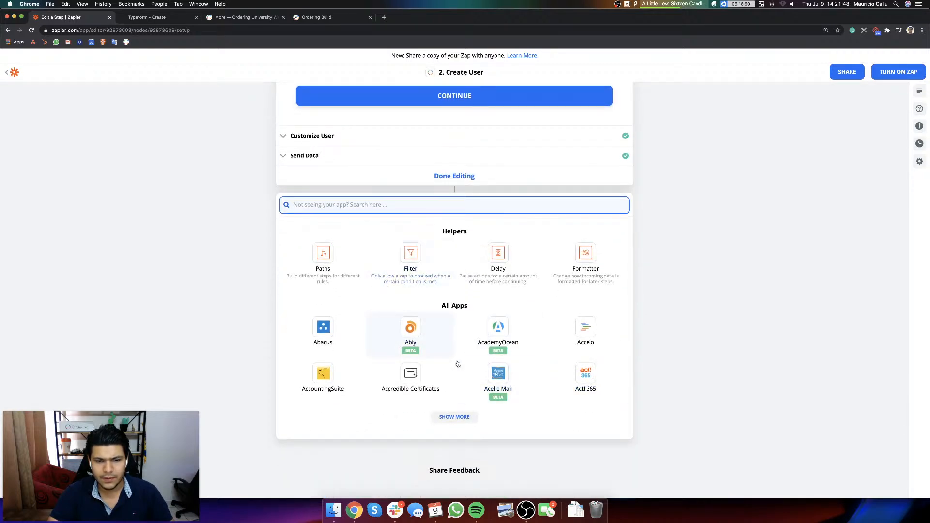
type("sl")
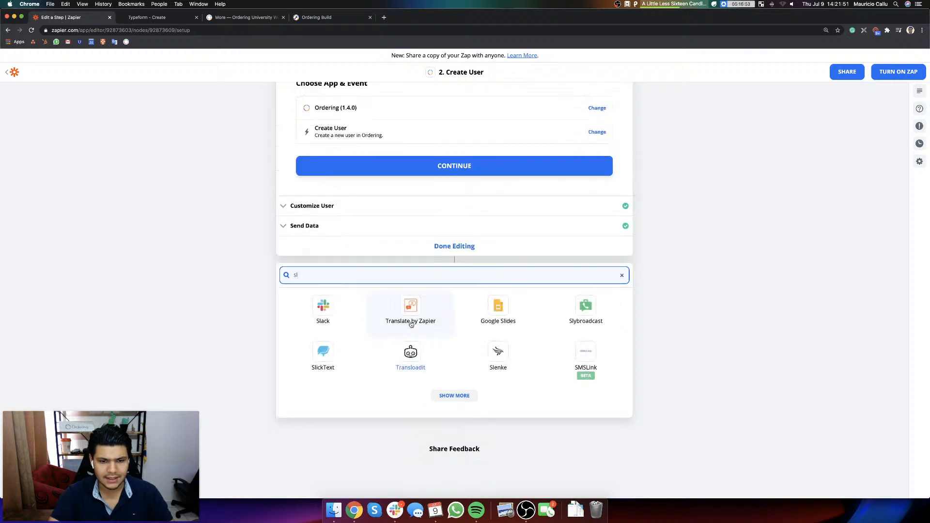
left_click(337, 313)
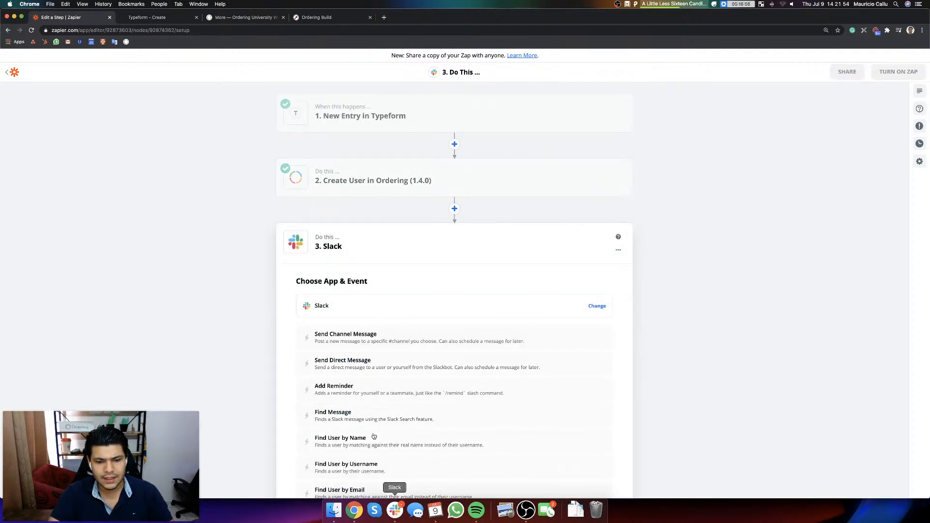
Step: Set the Slack event to Send Direct Message, select the connected Slack account, and continue to Customize Message
left_click(404, 365)
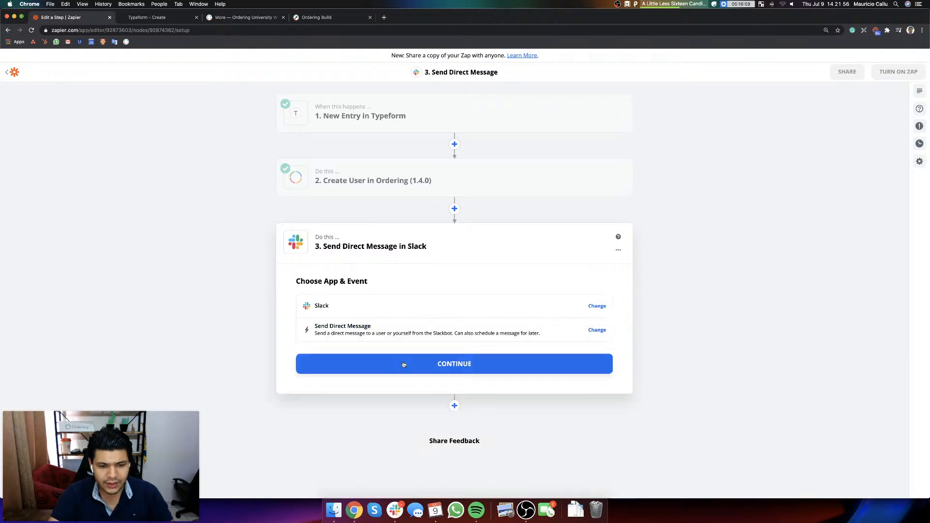
left_click(449, 366)
left_click(358, 335)
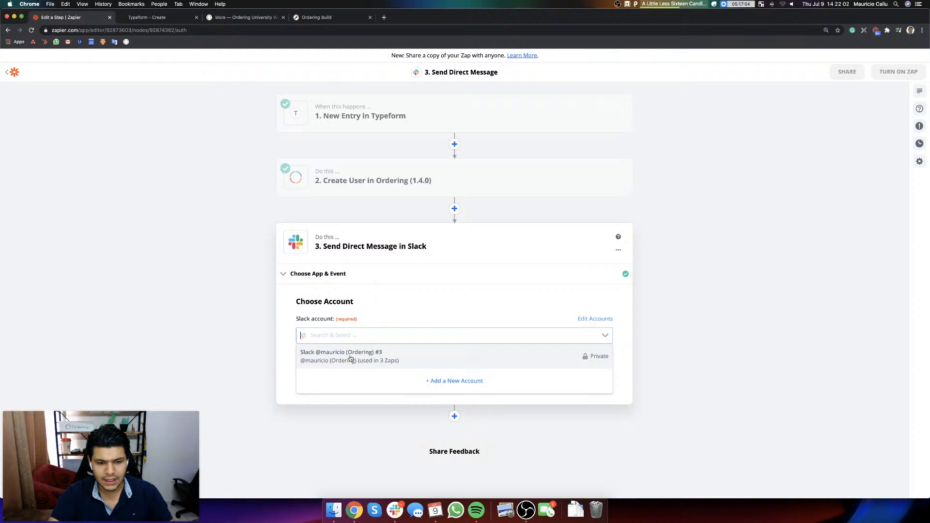
left_click(350, 358)
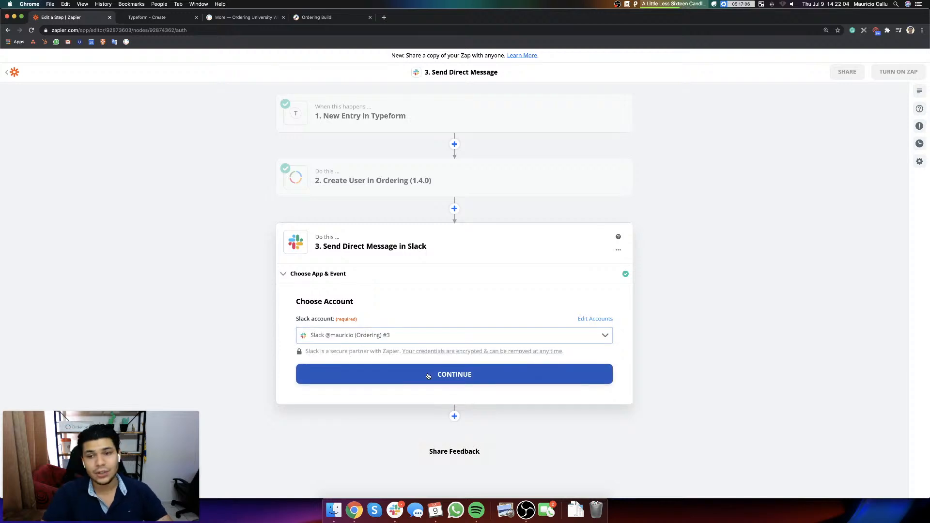
left_click(428, 375)
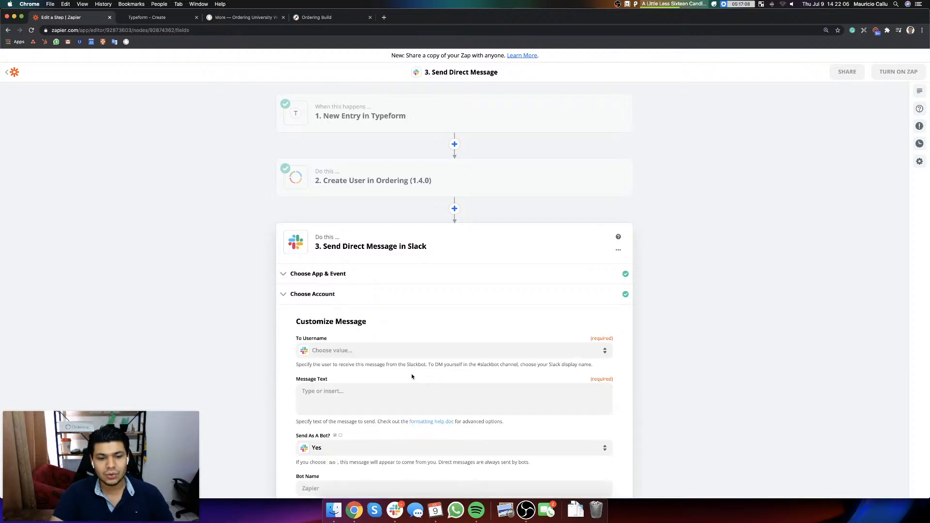
Step: Search the To Username list for your own Slack account and select it as the direct message recipient
left_click(339, 350)
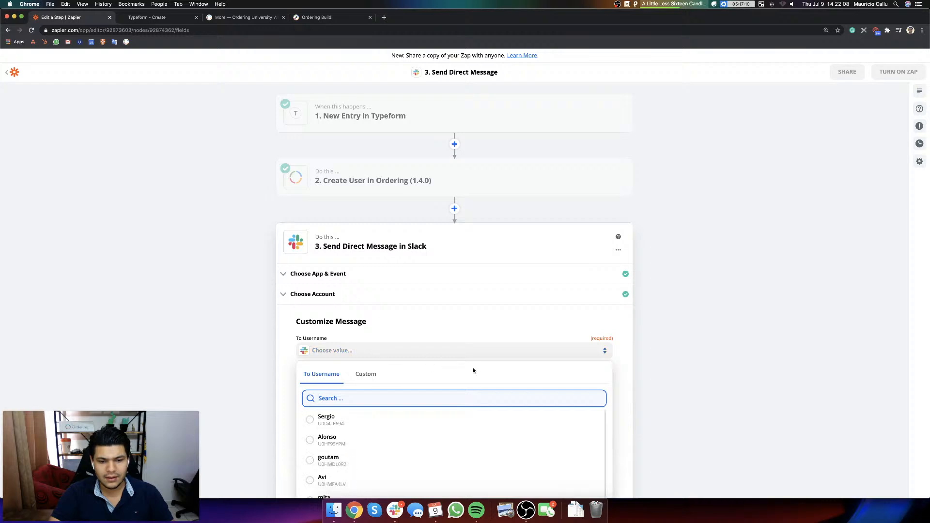
type("maurici")
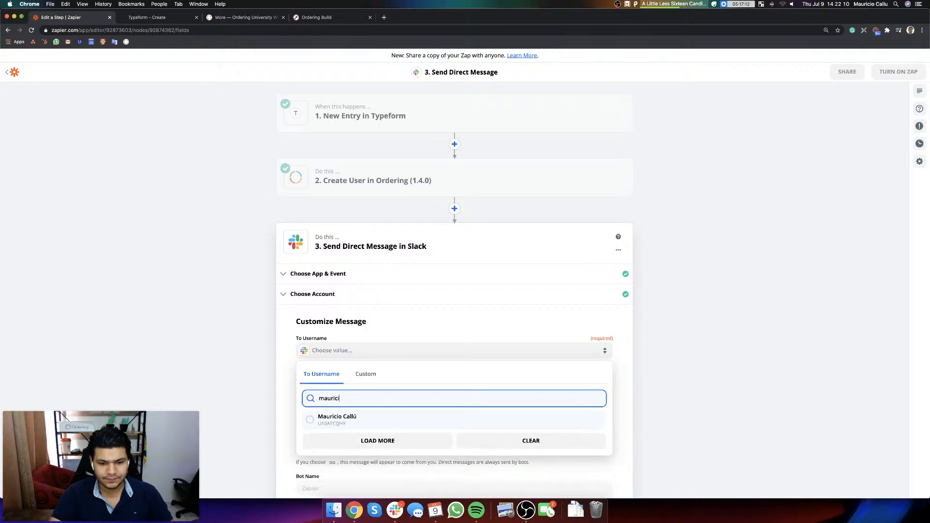
left_click(353, 420)
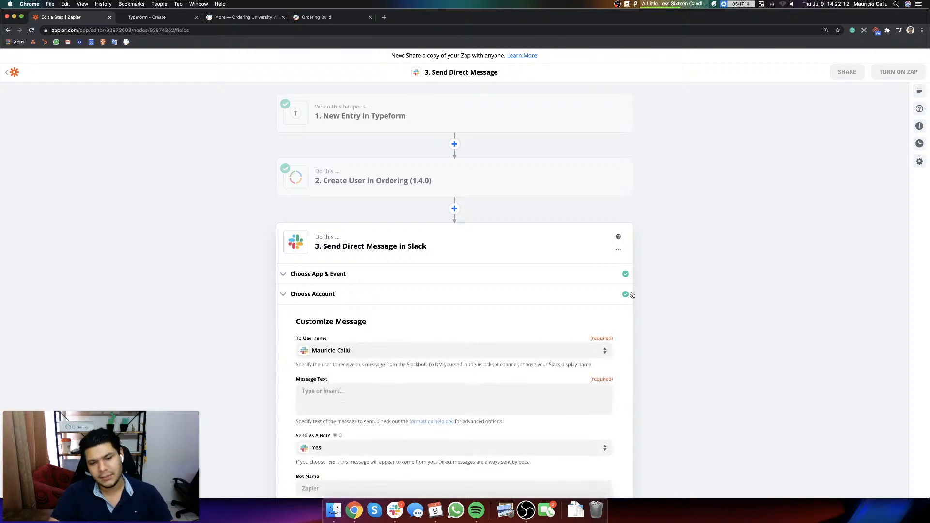
Step: Start the Message Text with "Hey, there's a new driver, looking to join your fleet."
left_click(392, 402)
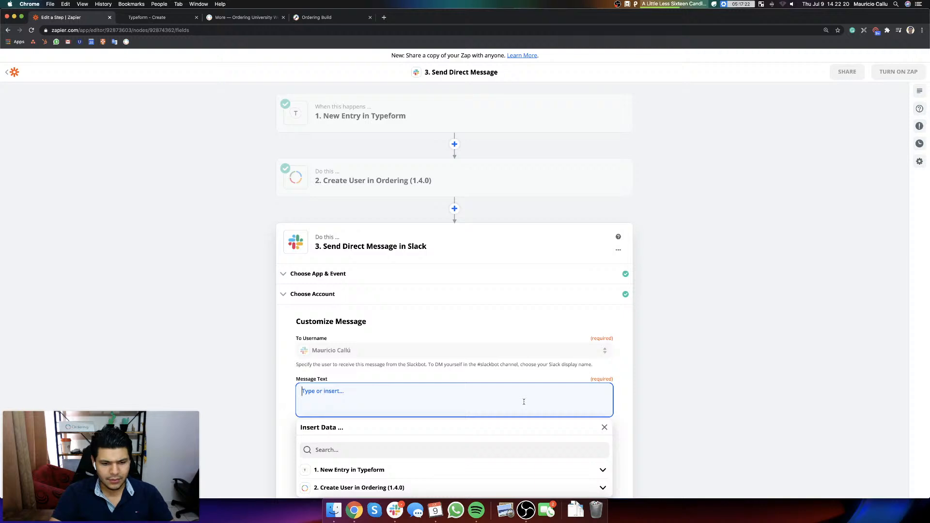
type("Hey")
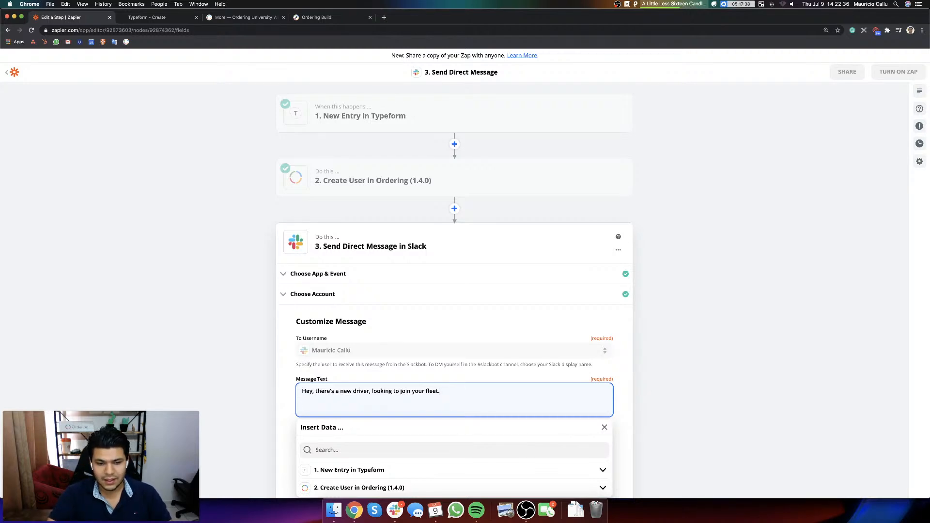
key("Return")
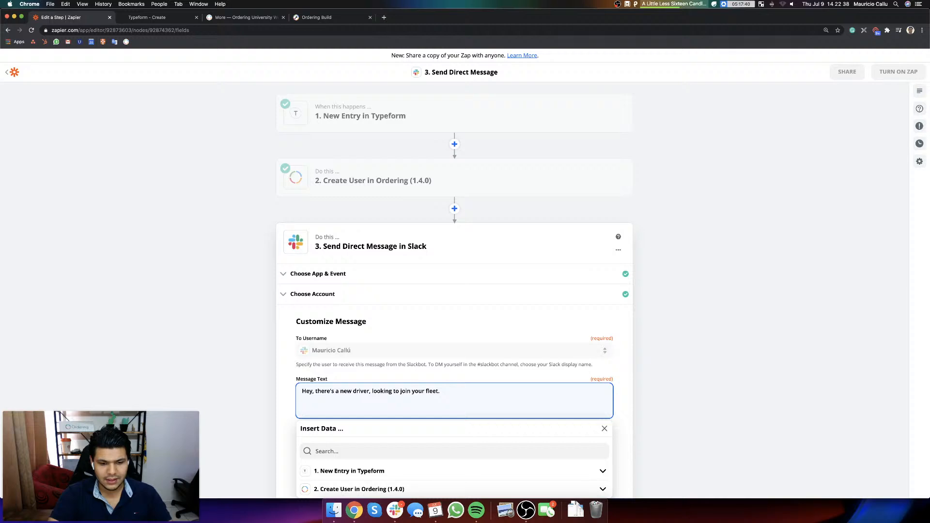
Step: Add a "Name:" line to the message and insert the Typeform answer to "What's your name?" in it
type("Name:")
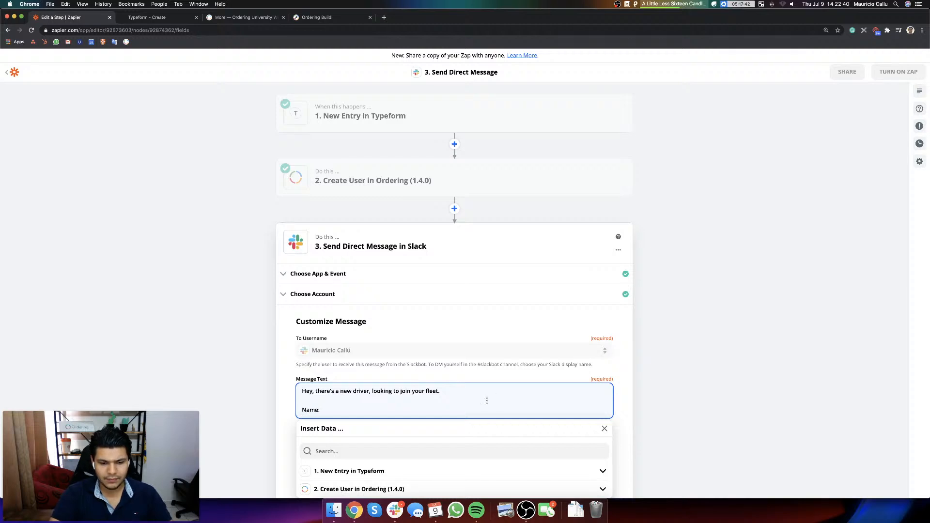
scroll(486, 400, "down", 5)
left_click(407, 385)
scroll(402, 392, "down", 2)
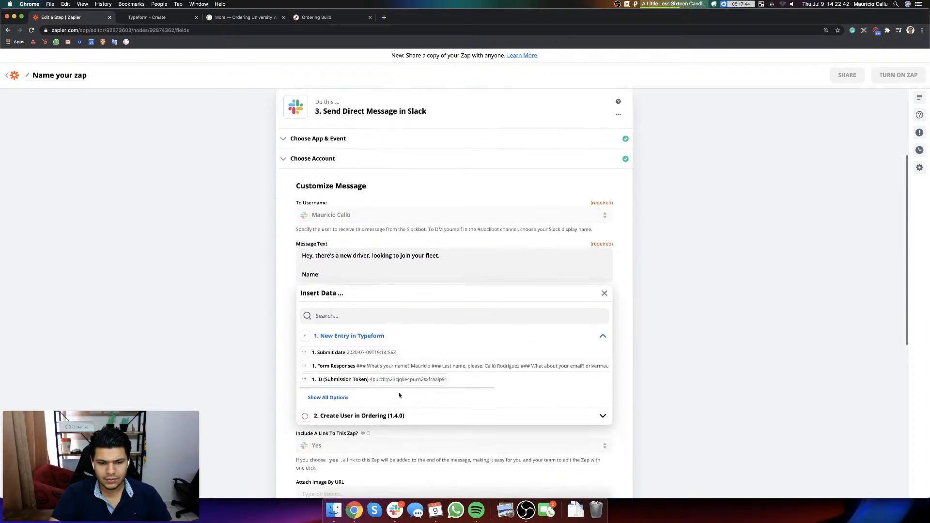
left_click(339, 397)
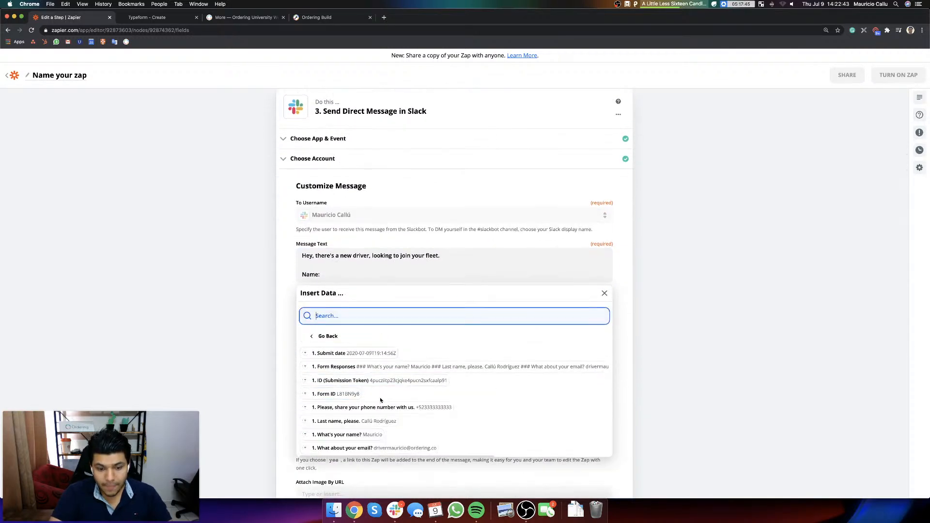
left_click(357, 429)
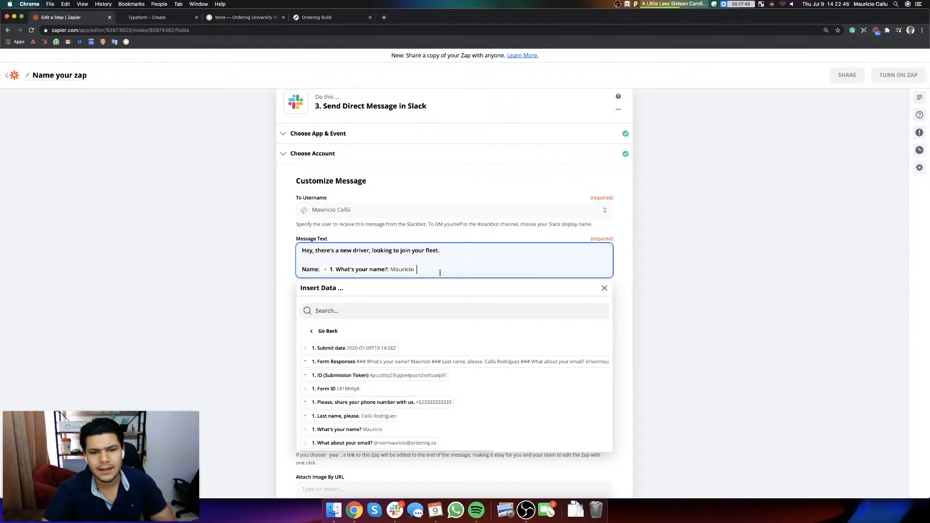
Step: Add a "Phone:" line to the message and insert the Typeform answer to "Please, share your phone number with us."
key("Return")
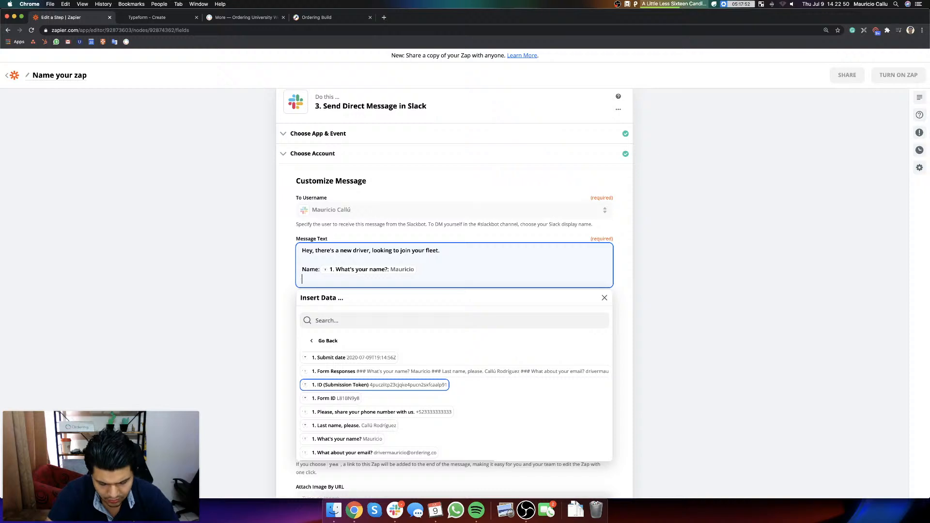
type("Phone:")
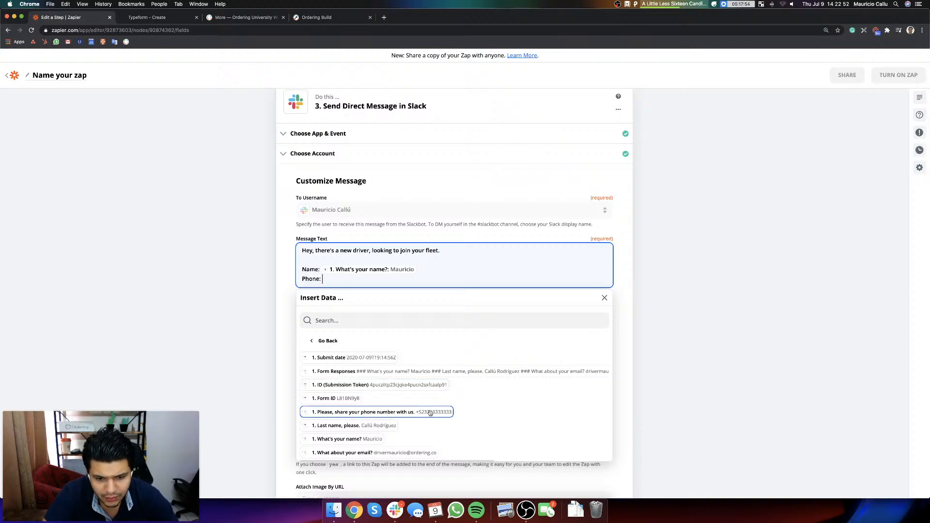
left_click(412, 412)
scroll(437, 403, "down", 1)
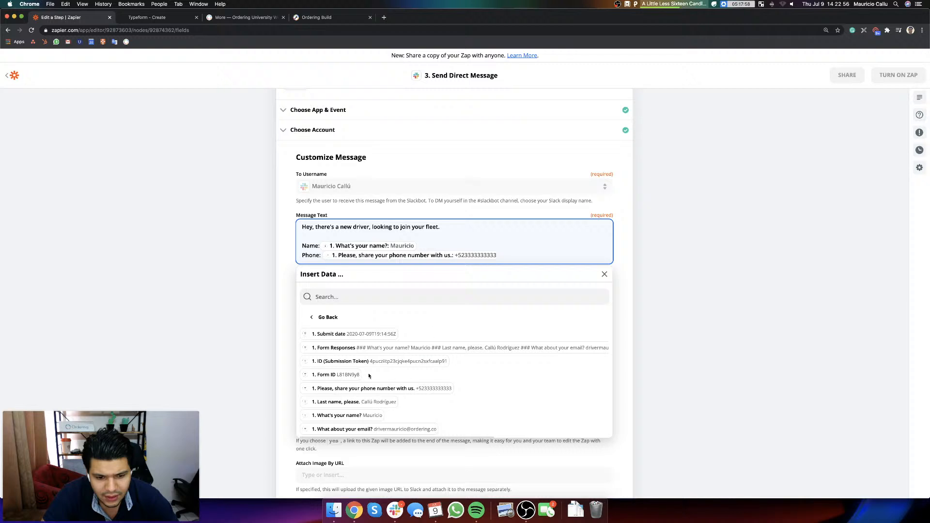
key("BackSpace")
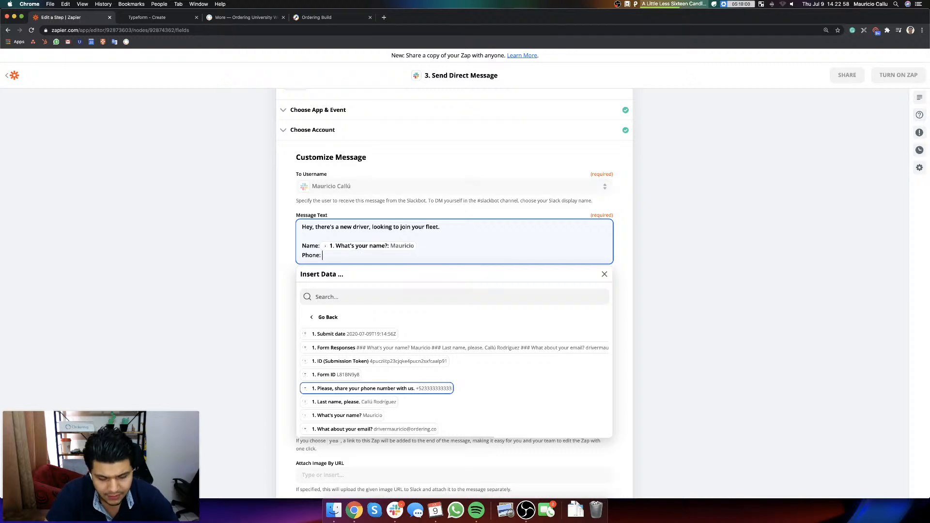
key("super+z")
Step: Add an email line to the message and insert the Typeform answer to "What about your email?"
key("Return")
type("Emai")
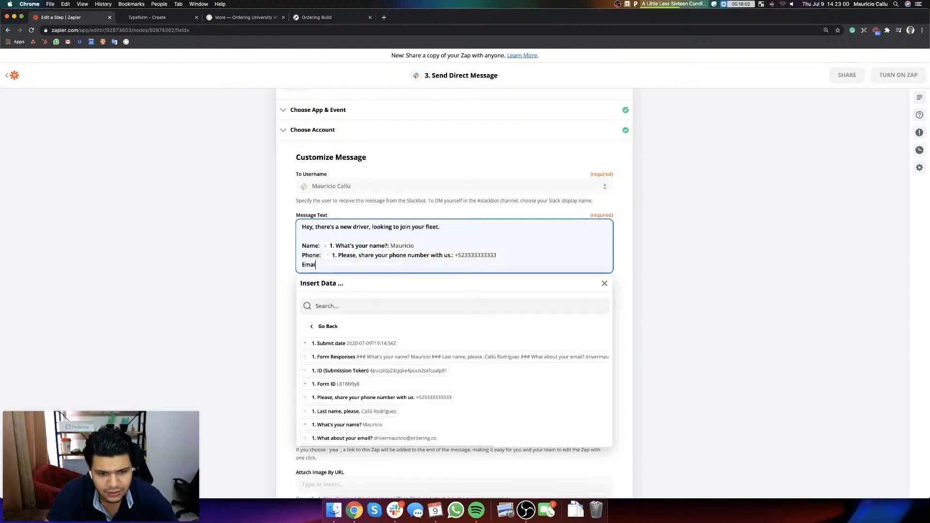
type("l")
type(":")
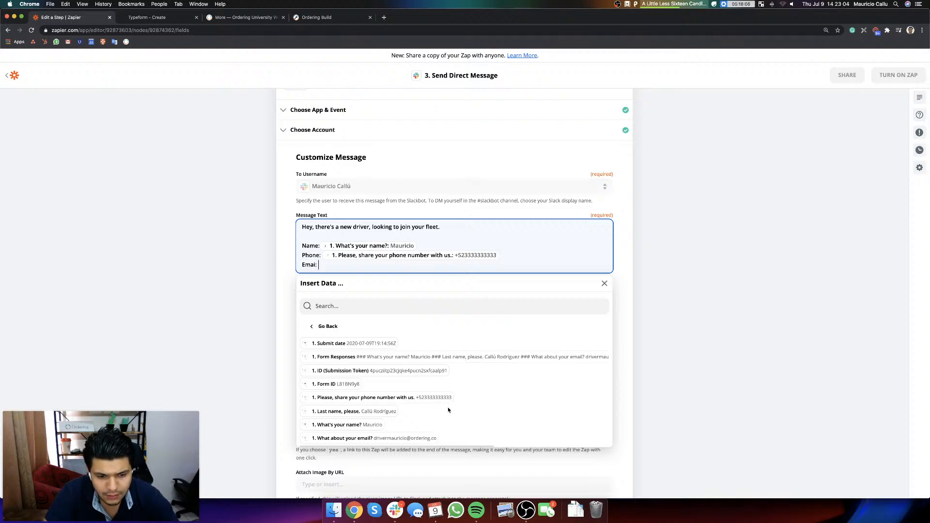
left_click(416, 437)
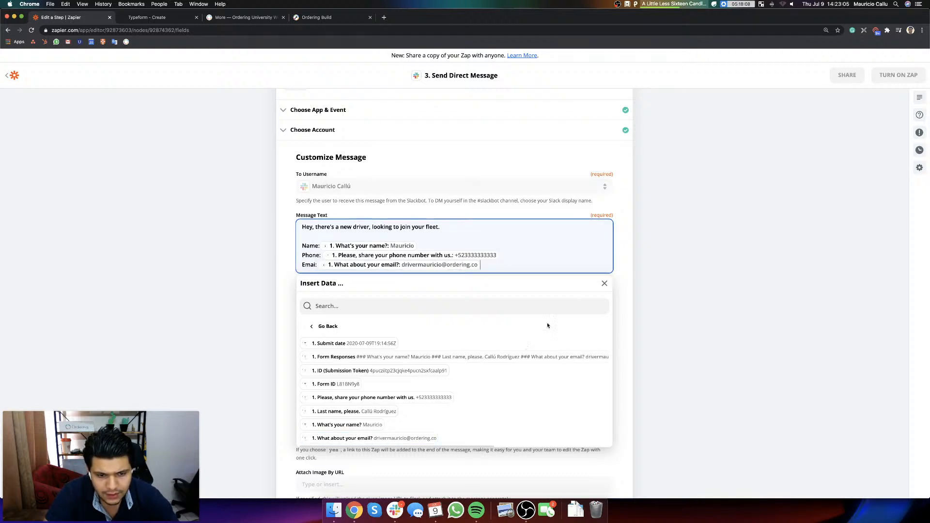
left_click(680, 271)
Step: Keep the default bot, link and scheduling options, continue to Send Data, and send a test message to Slack
scroll(329, 190, "down", 3)
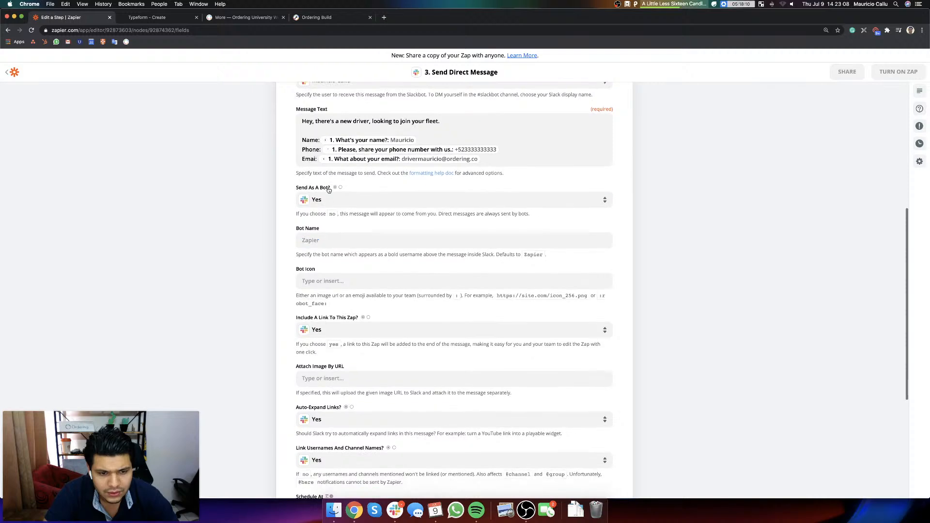
left_click(343, 240)
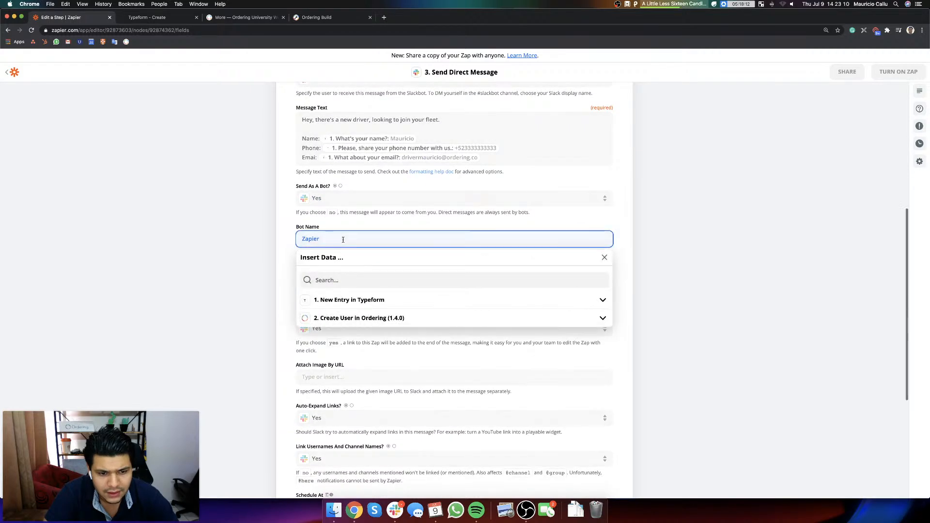
left_click(716, 289)
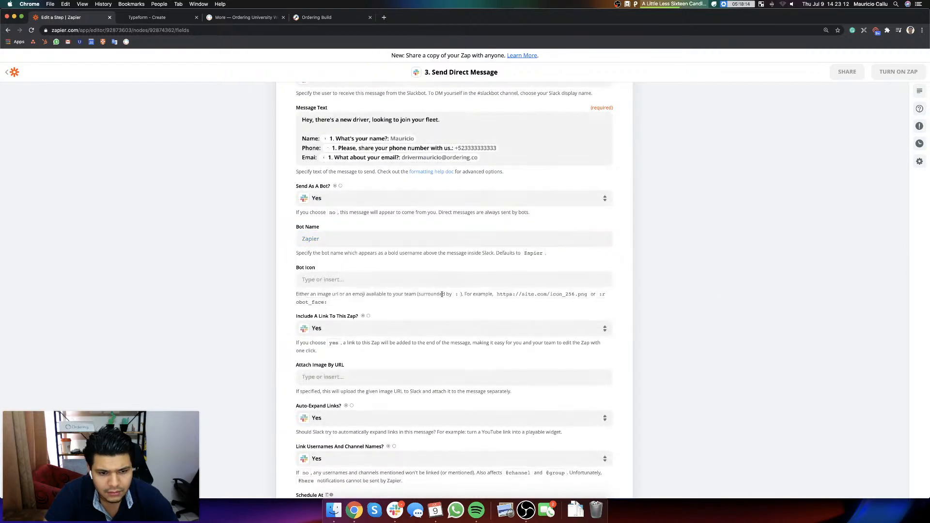
scroll(386, 324, "down", 3)
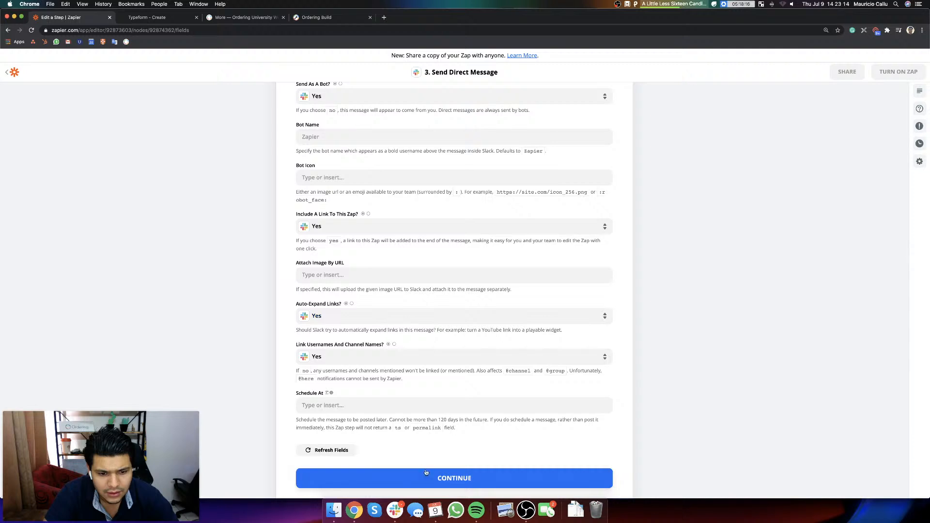
left_click(443, 480)
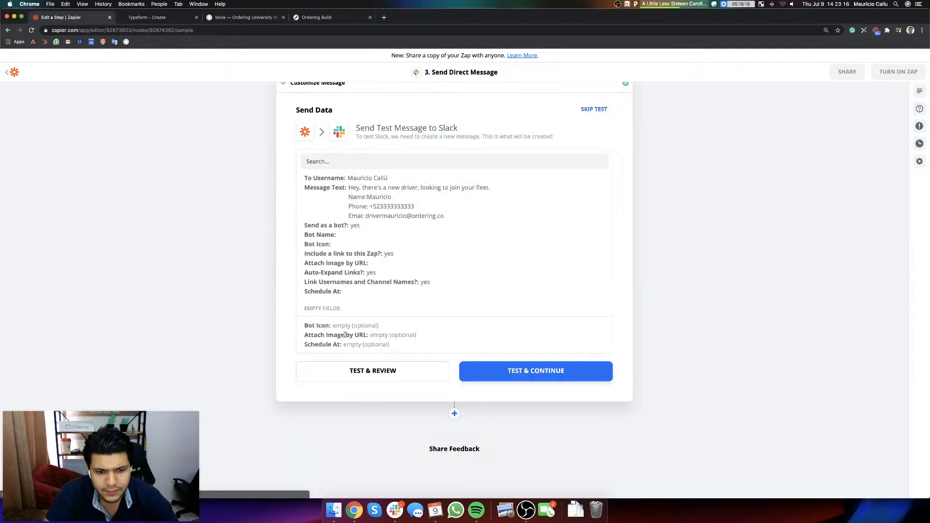
left_click(508, 372)
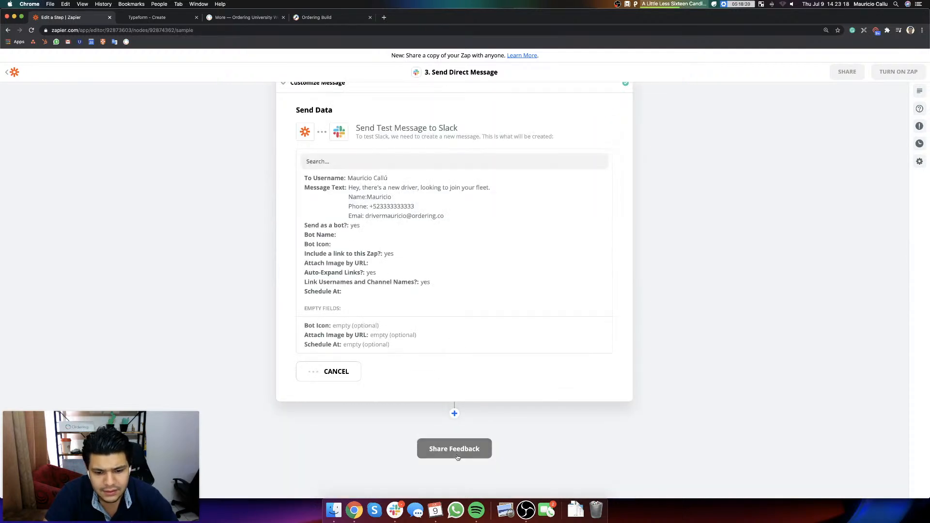
Step: Check the test message from Zapier in Slack and try to switch the zap on
left_click(402, 515)
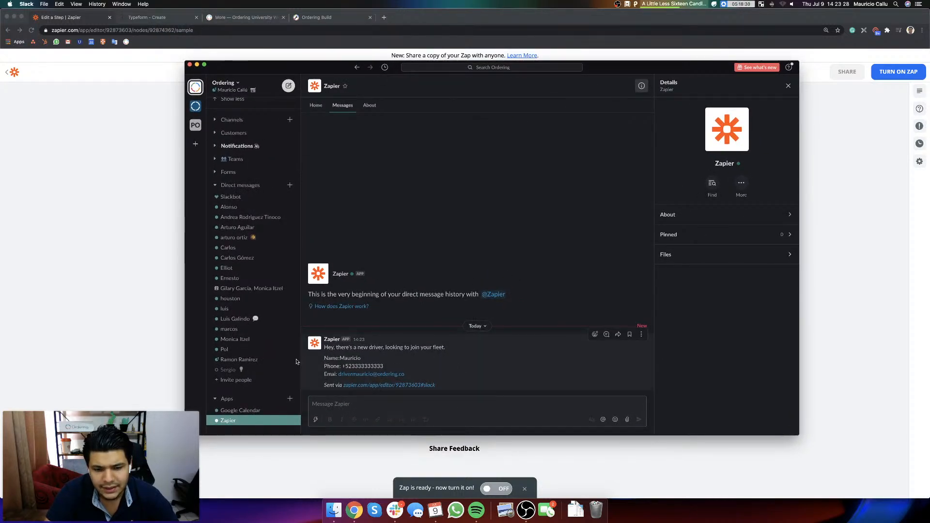
left_click(491, 492)
left_click(491, 492)
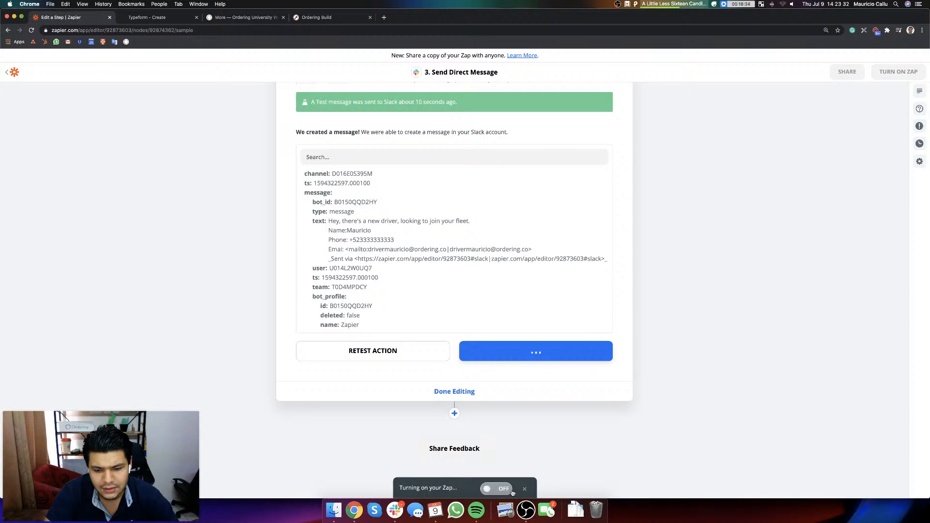
Step: Load the Ordering University website in the incognito window and open the driver sign-up form linked at the page's end
left_click(173, 17)
left_click(244, 17)
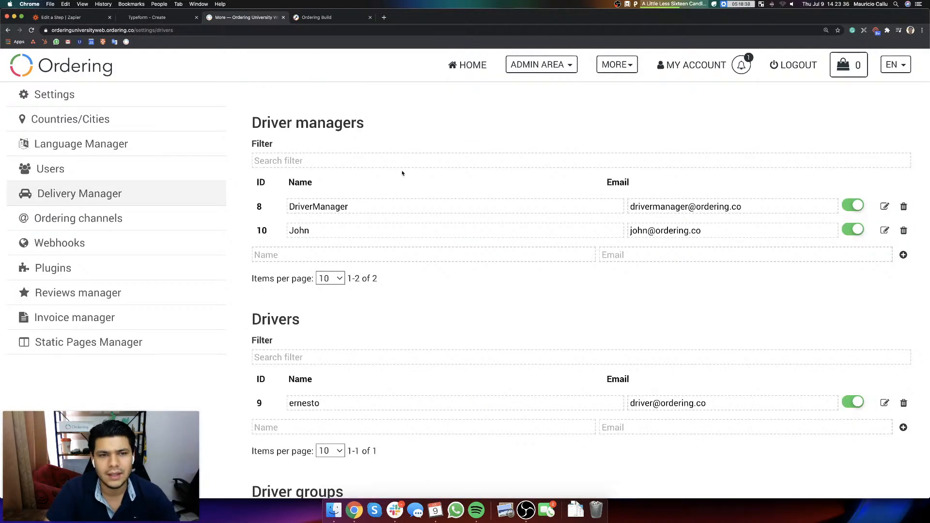
key("ctrl+Up")
left_click(306, 222)
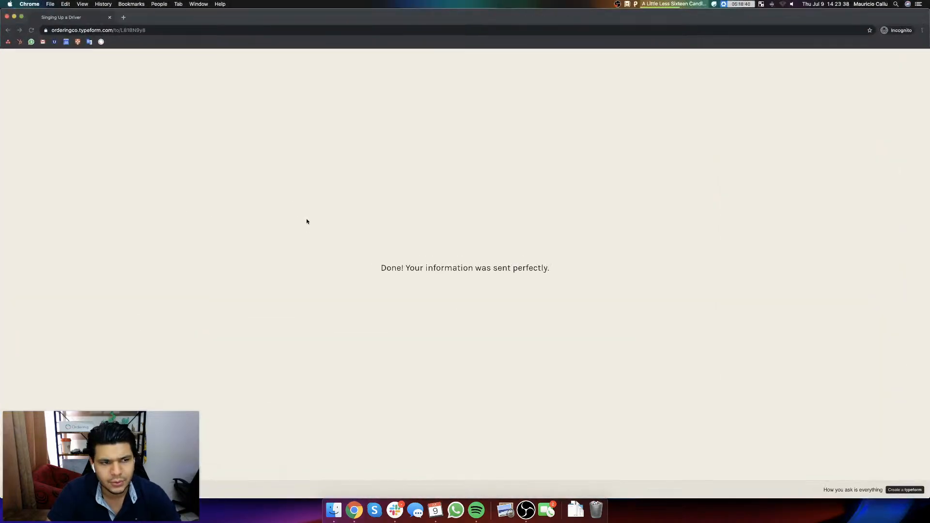
left_click(99, 30)
type("orderi")
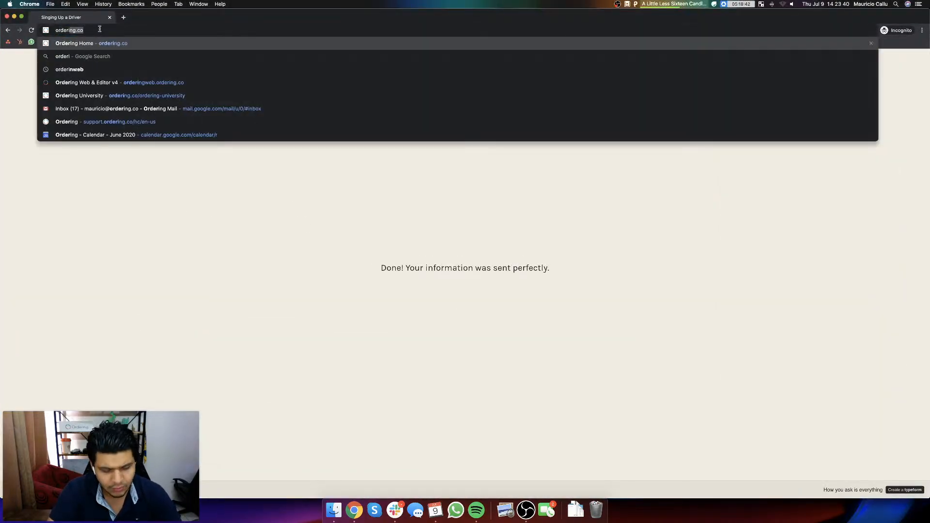
type("nng")
key("BackSpace")
key("BackSpace")
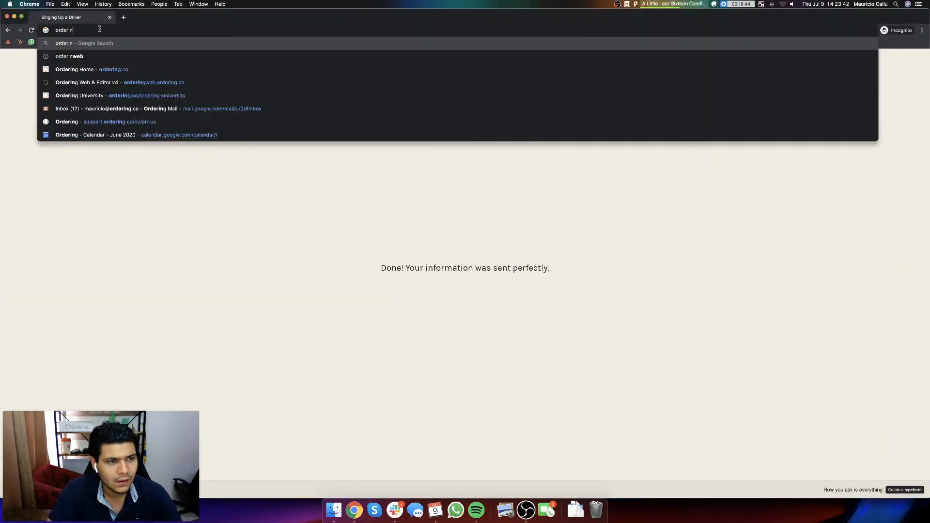
type("gu")
key("Return")
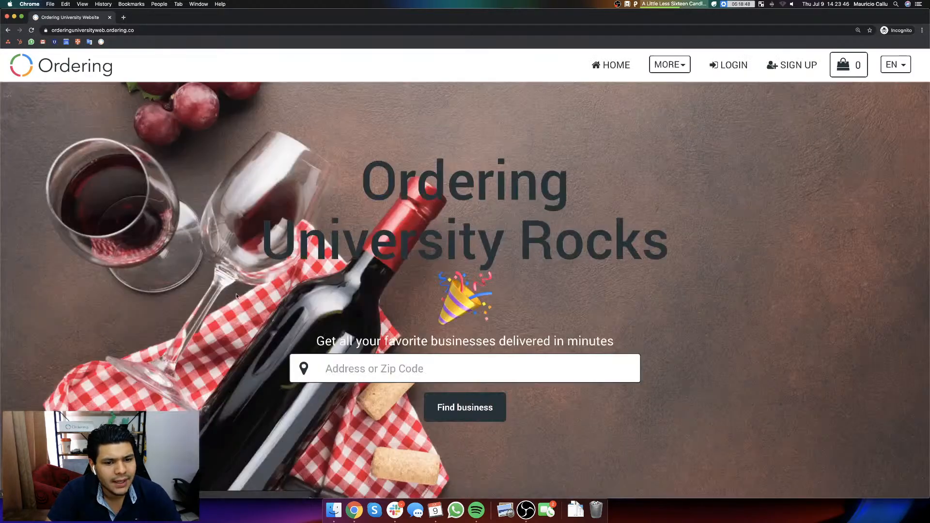
scroll(191, 86, "down", 10)
left_click(124, 454)
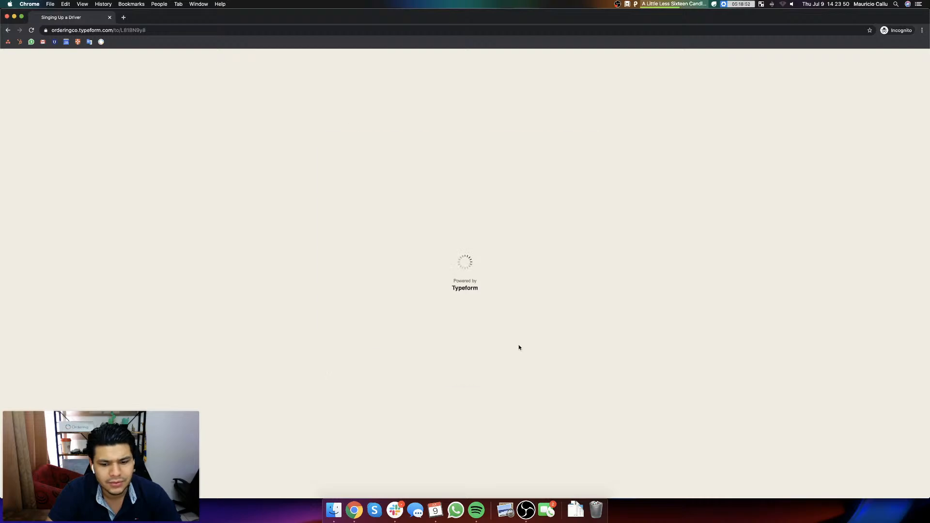
Step: Return to the Zapier editor, switch the zap on, and go back to the driver sign-up form in the incognito window
key("ctrl+Up")
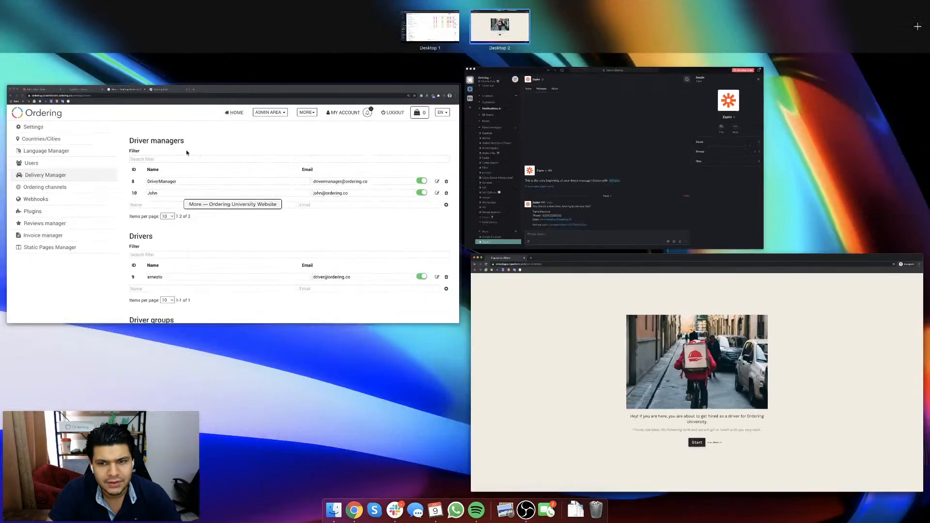
left_click(108, 183)
left_click(73, 18)
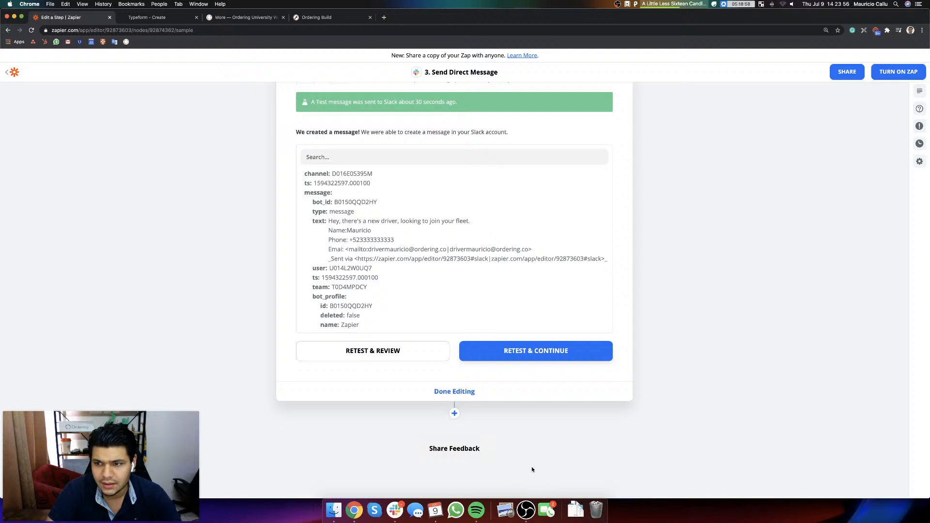
scroll(510, 362, "up", 3)
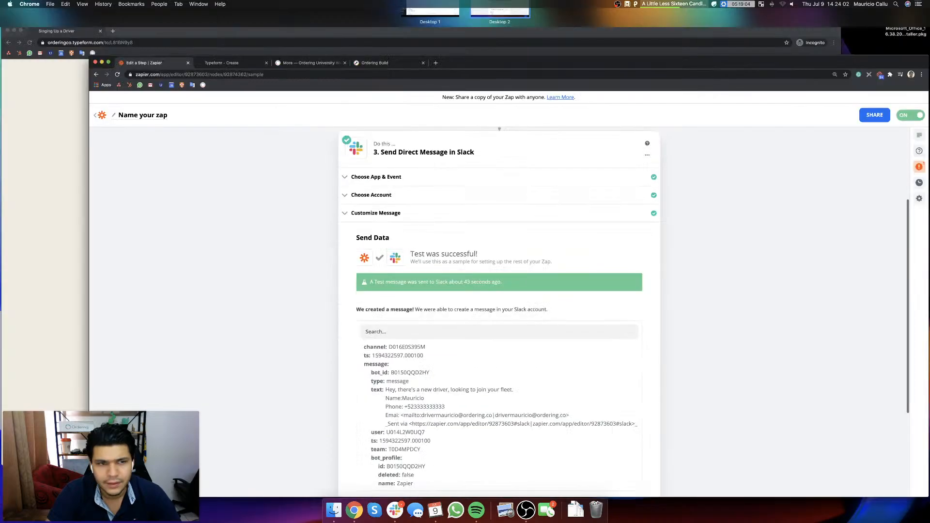
key("ctrl+Up")
left_click(260, 193)
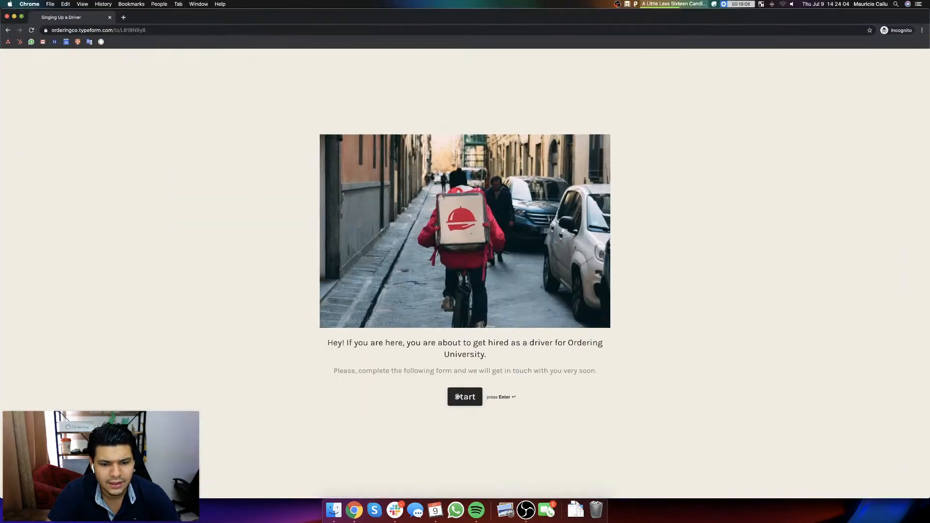
Step: Start the driver sign-up form and answer the first name, last name and email questions
left_click(460, 395)
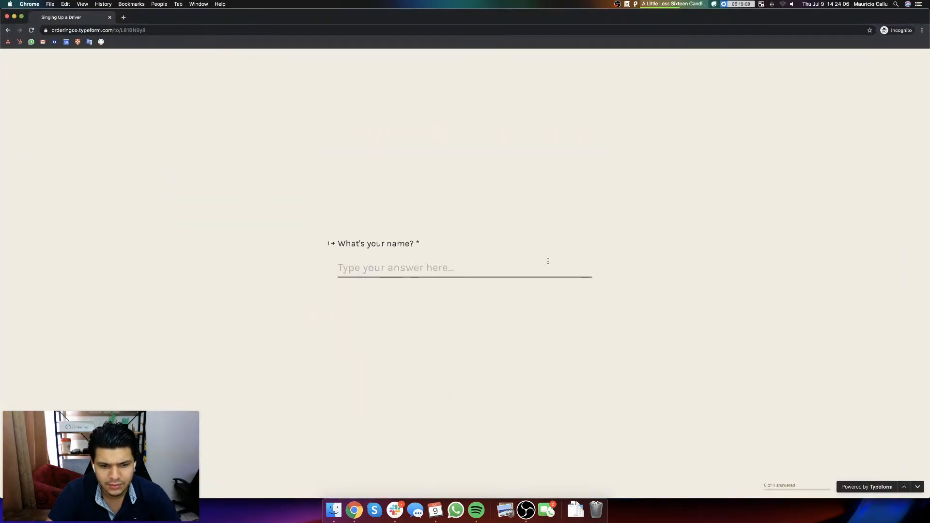
type("mauricio")
key("Return")
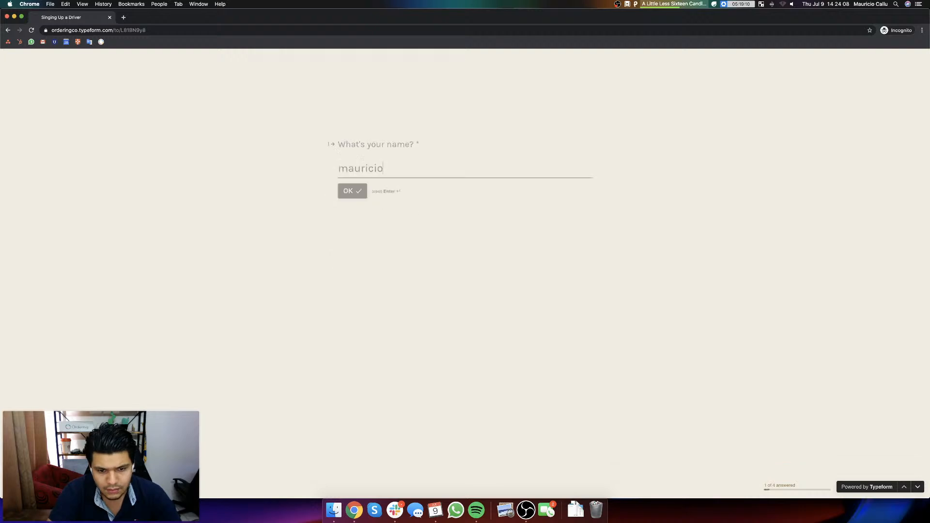
type("CR")
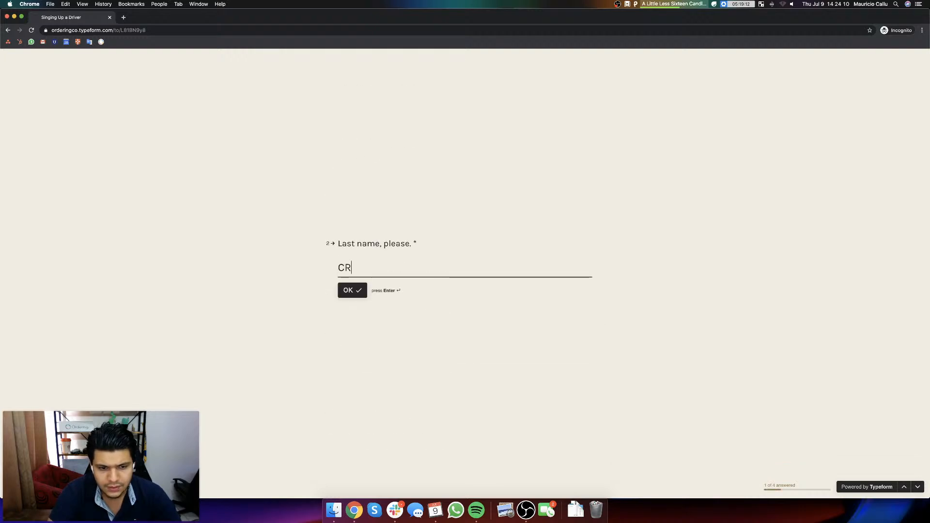
key("Return")
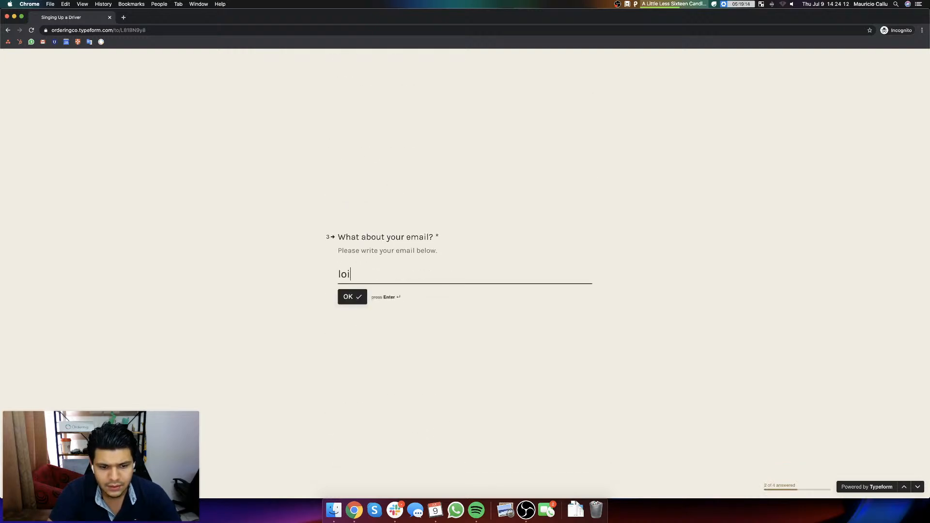
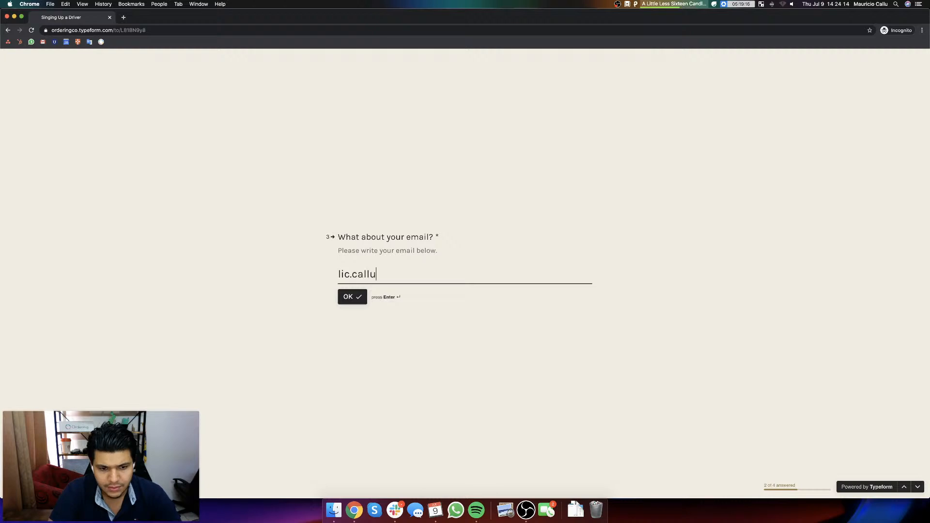
key("Return")
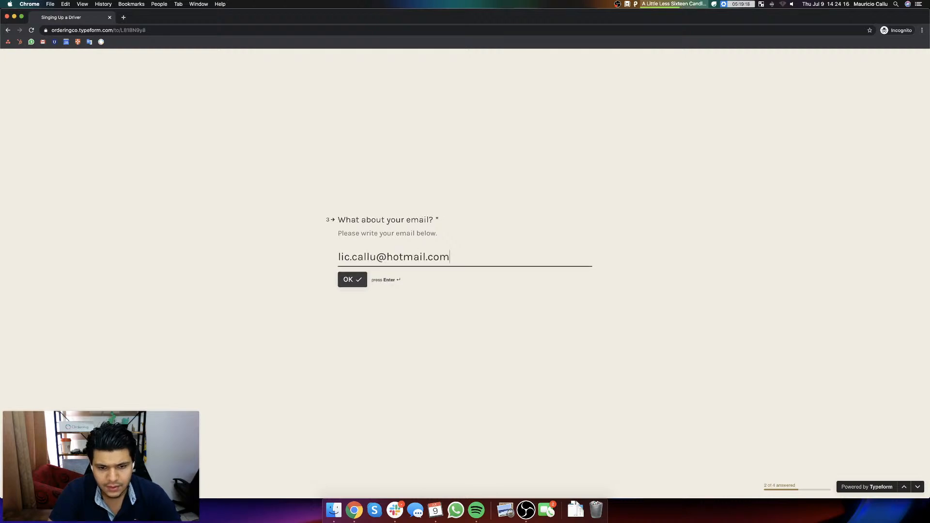
left_click(356, 275)
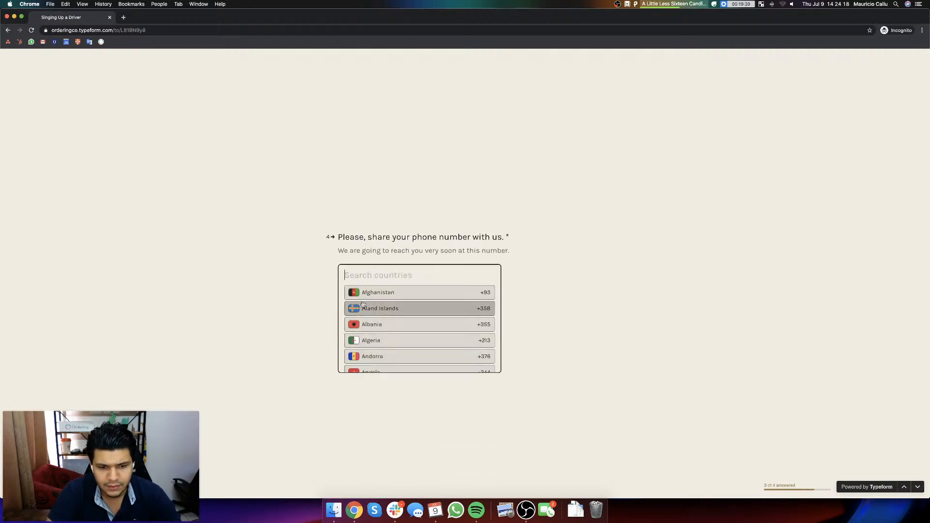
Step: Choose Mexico as the phone country, enter the driver's phone number, and submit the form
type("me")
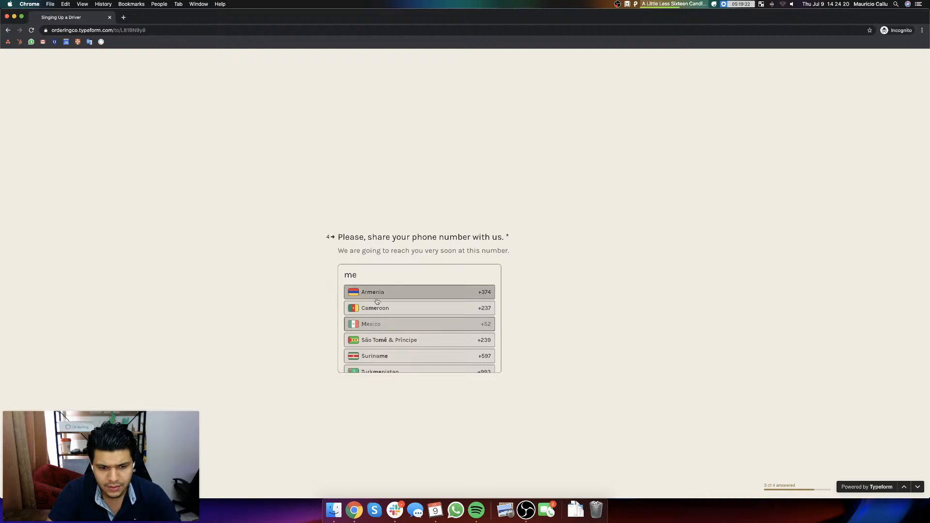
key("Return")
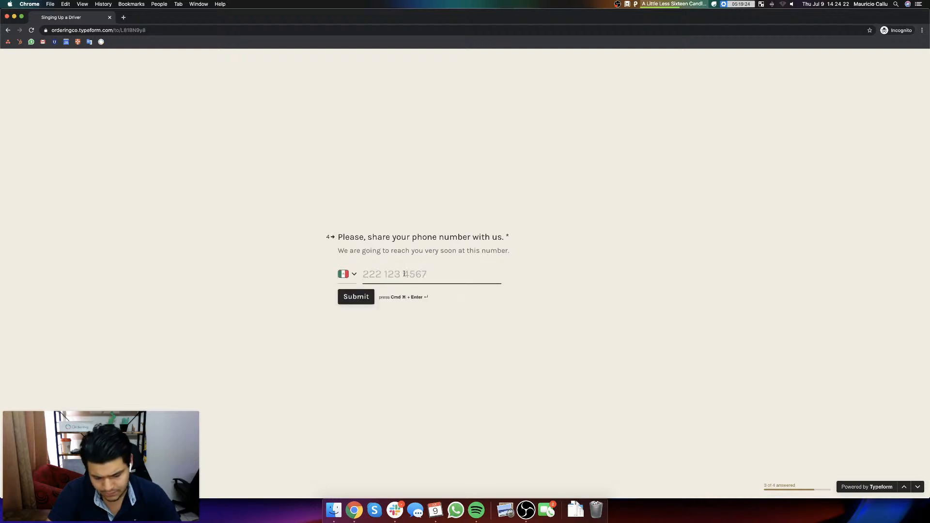
type("33333333")
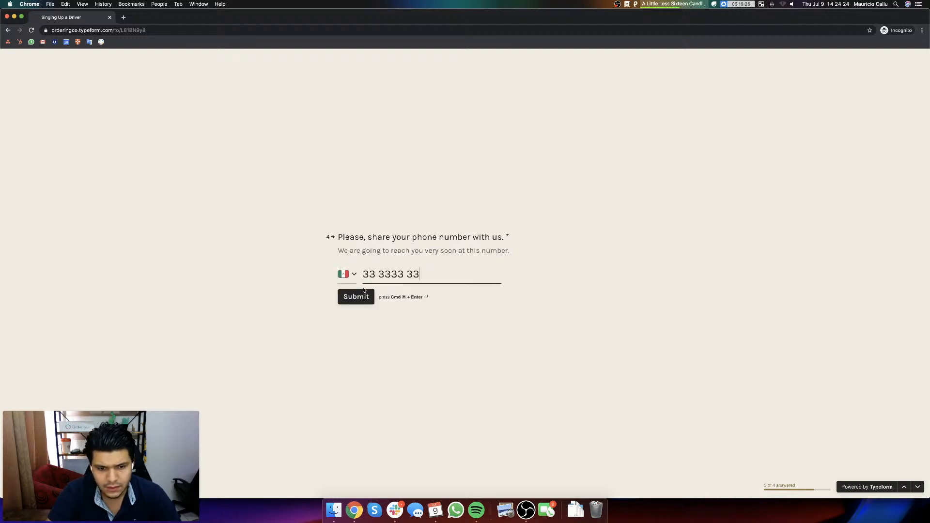
type("33")
left_click(357, 297)
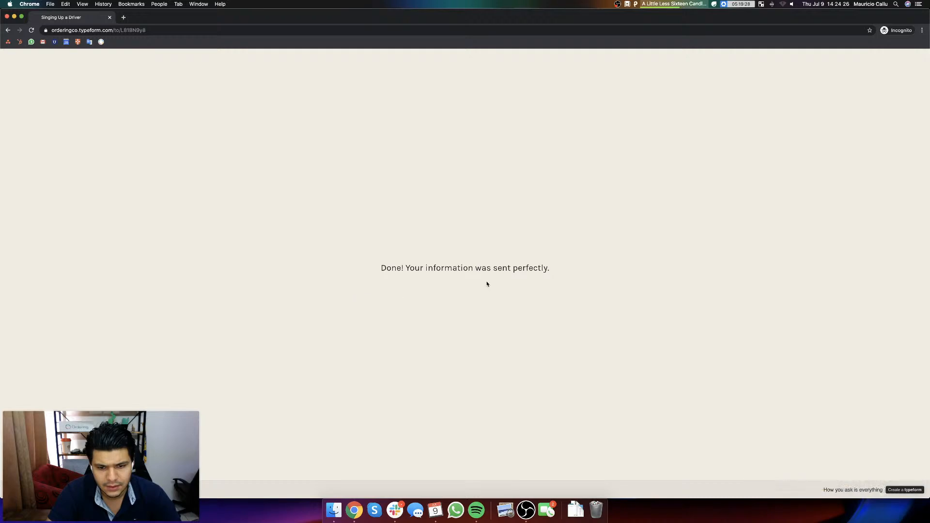
Step: Check Slack for the new driver notification, then check the drivers list in the Ordering University website's Delivery Manager
key("ctrl+Up")
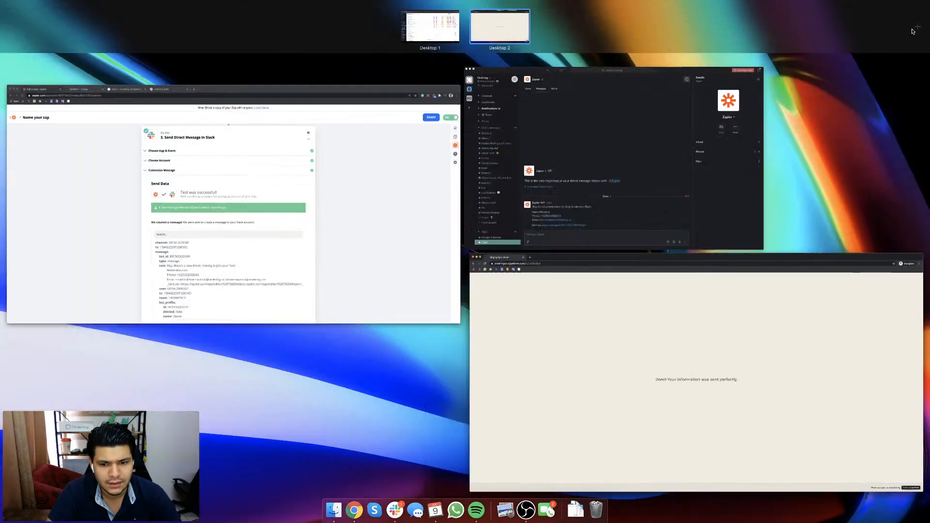
left_click(603, 191)
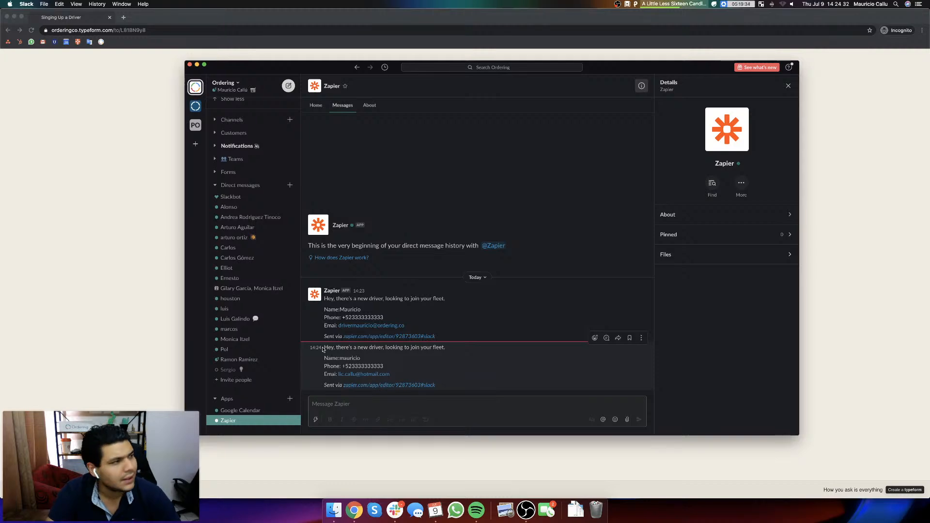
key("ctrl+Up")
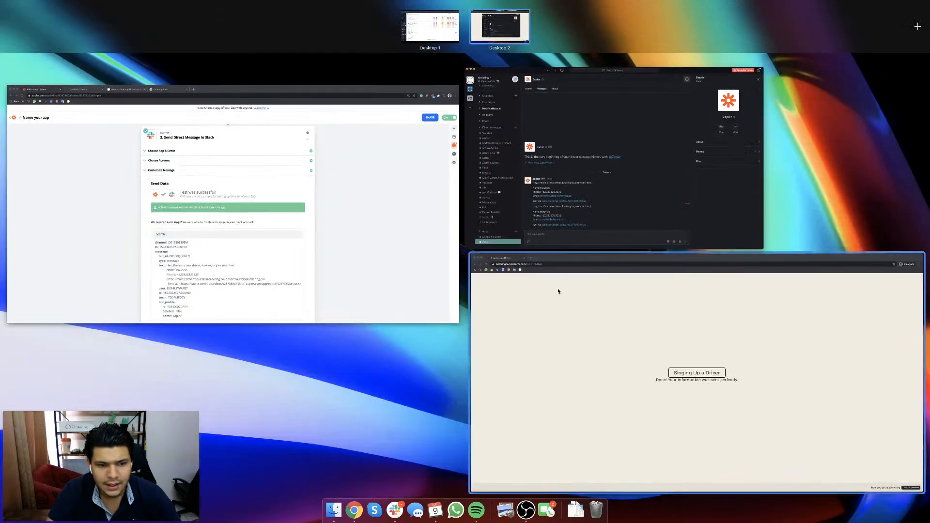
left_click(320, 251)
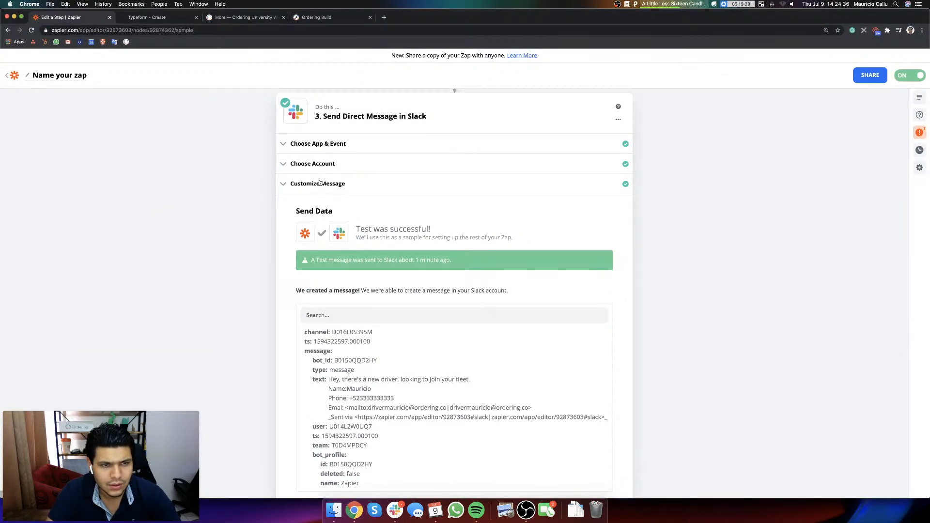
left_click(248, 17)
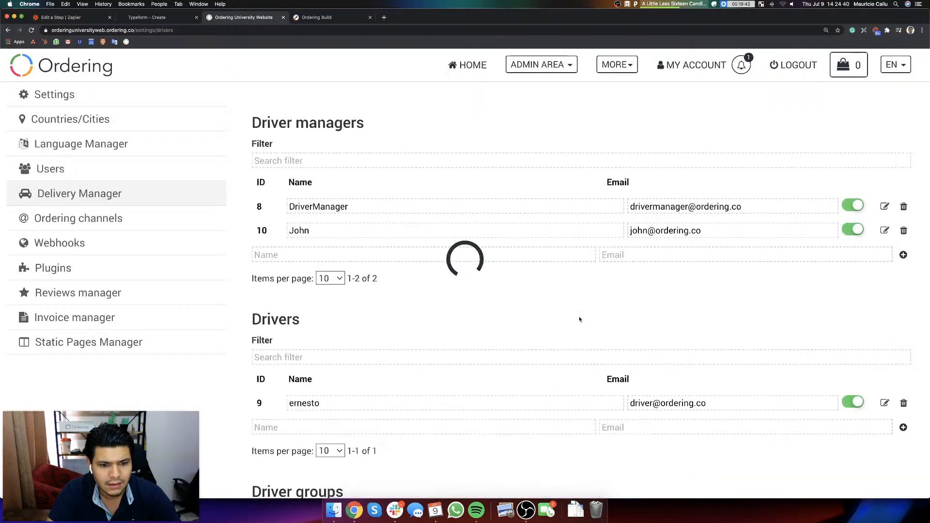
Step: Return to the Zapier editor and set the Language of the Create User in Ordering step to English
left_click(73, 17)
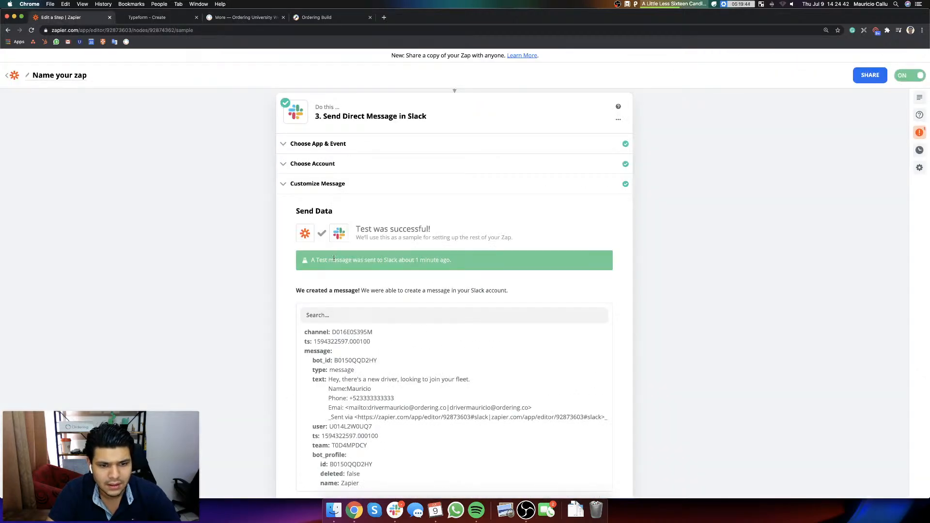
scroll(402, 304, "down", 3)
scroll(402, 303, "up", 6)
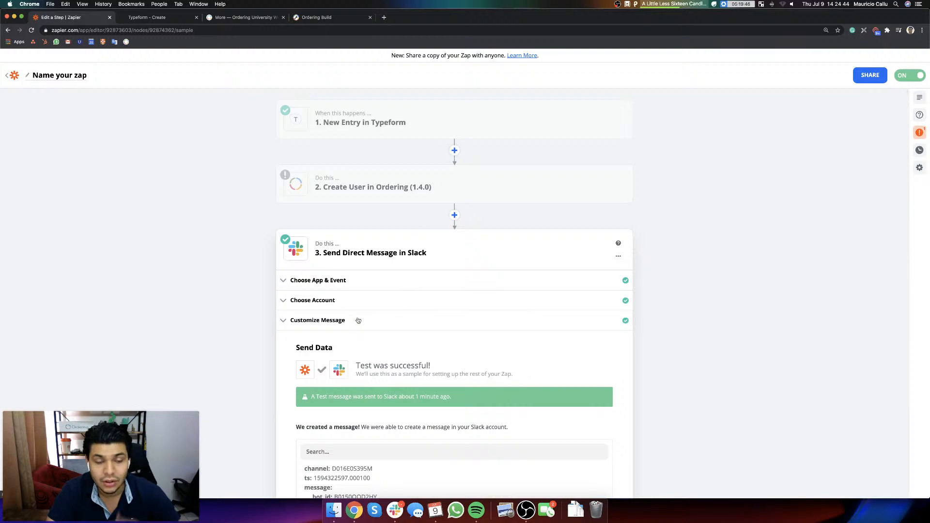
left_click(383, 189)
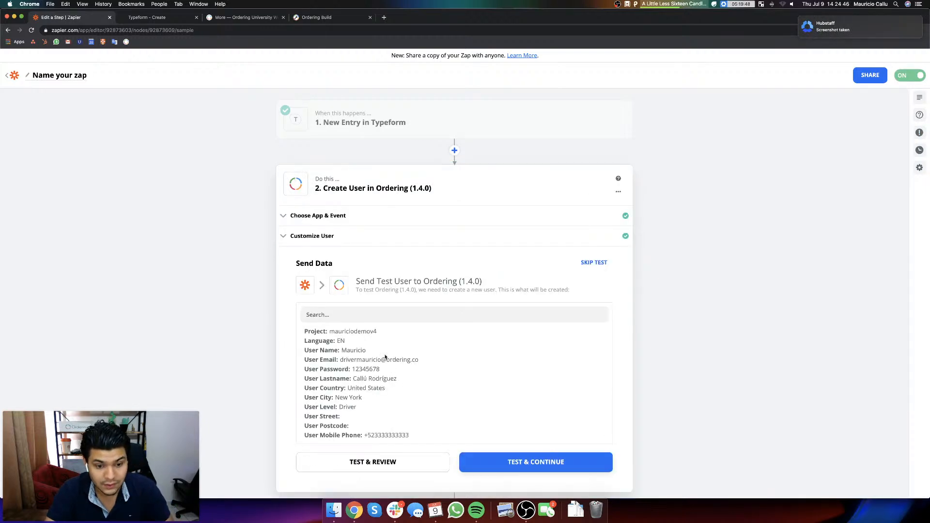
scroll(380, 388, "down", 2)
scroll(381, 390, "up", 1)
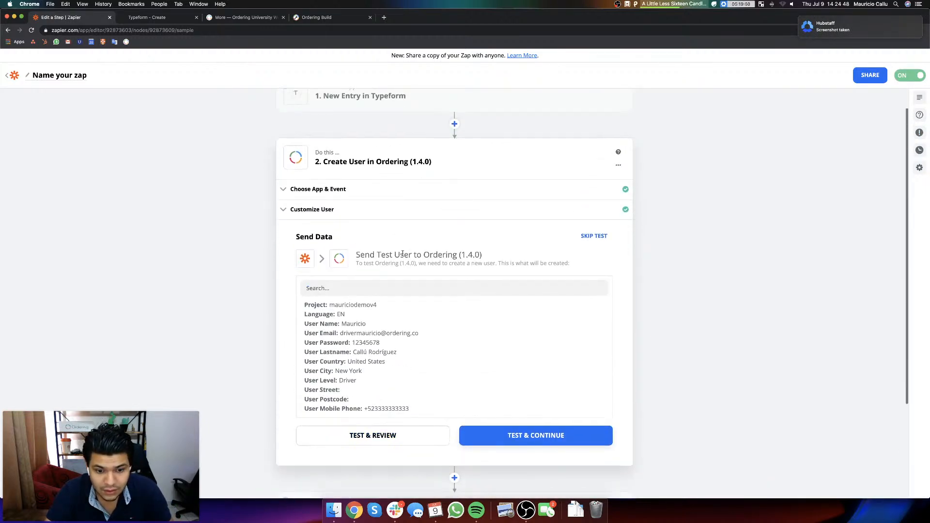
left_click(292, 209)
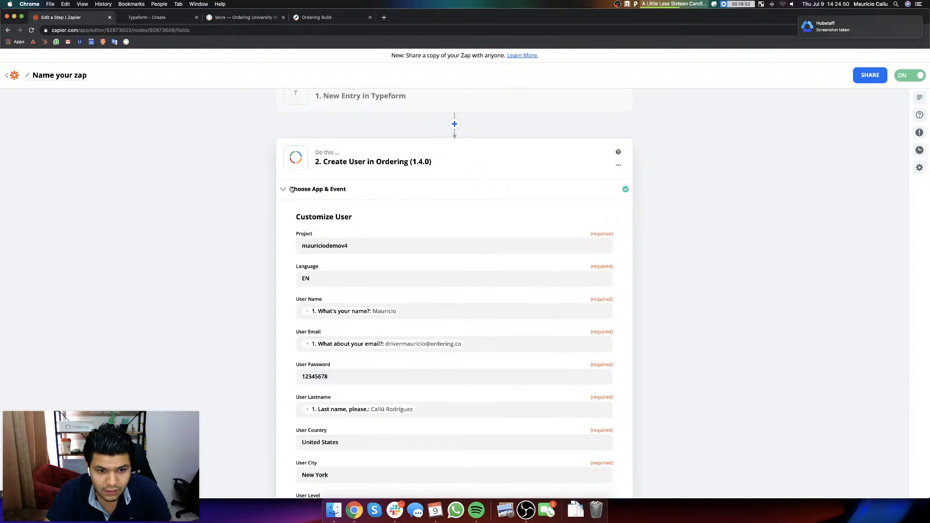
left_click(323, 279)
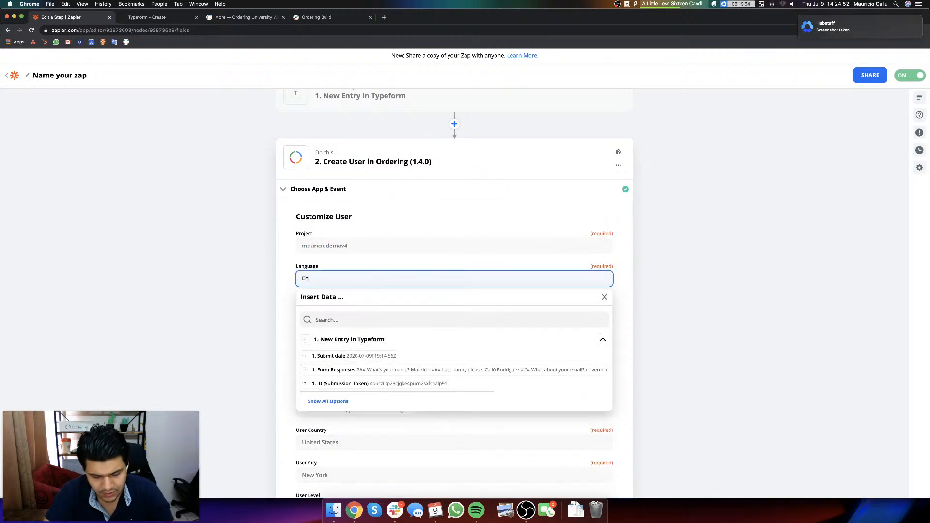
type("English")
left_click(676, 266)
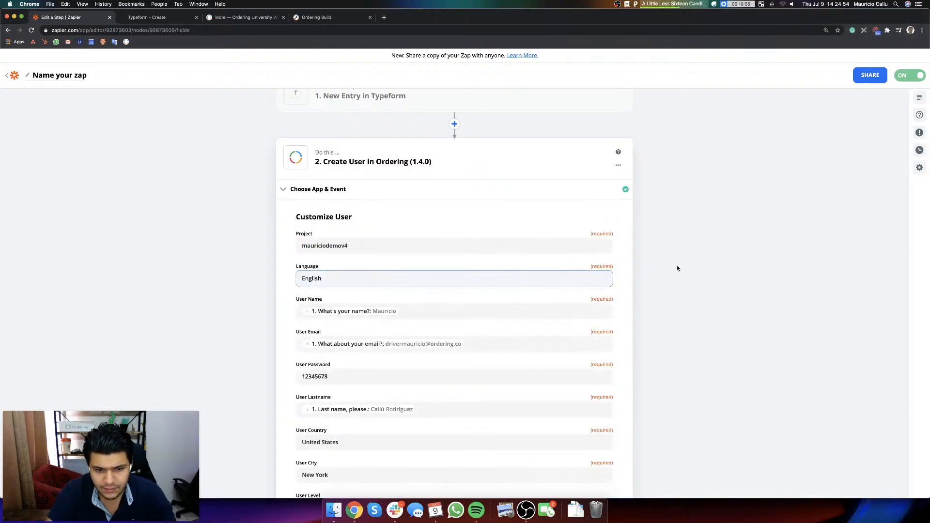
left_click(355, 276)
left_click(701, 263)
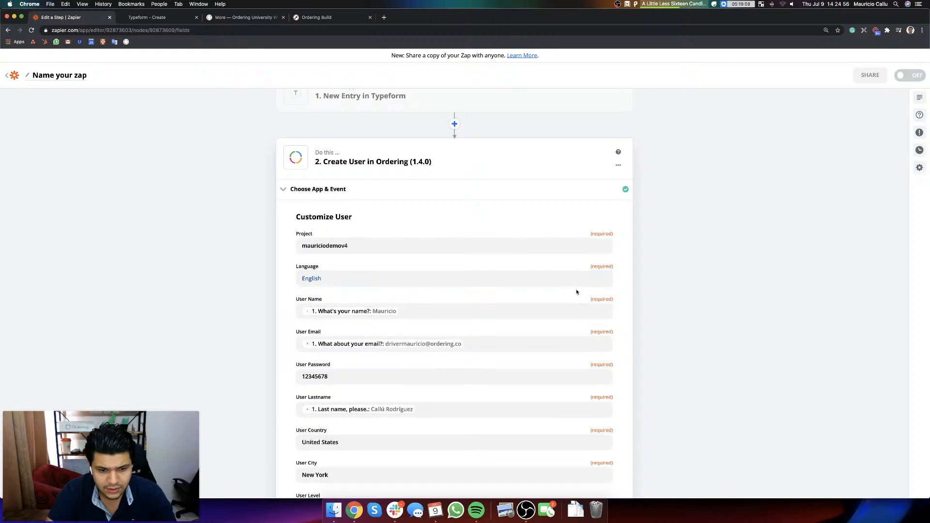
Step: Continue to Send Data, send the test user to Ordering, and check the drivers list on the Ordering University website
scroll(577, 292, "down", 3)
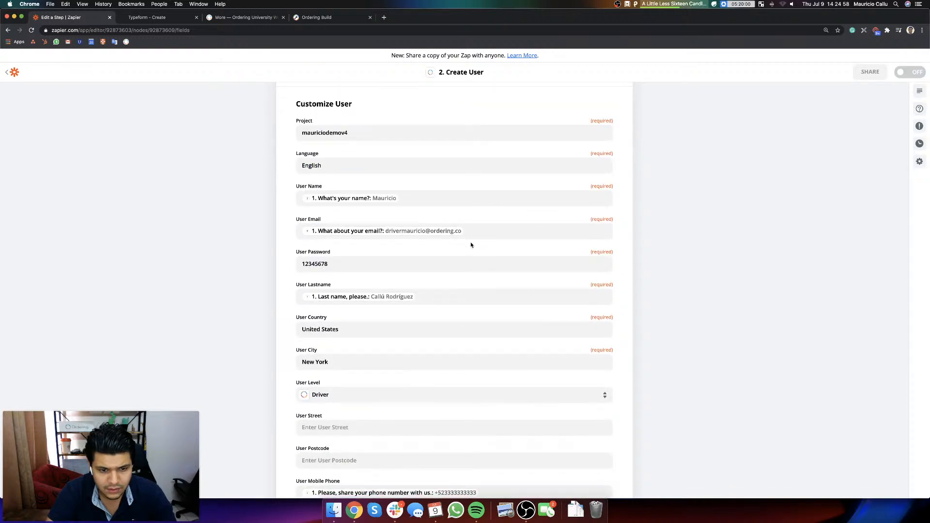
scroll(453, 254, "down", 1)
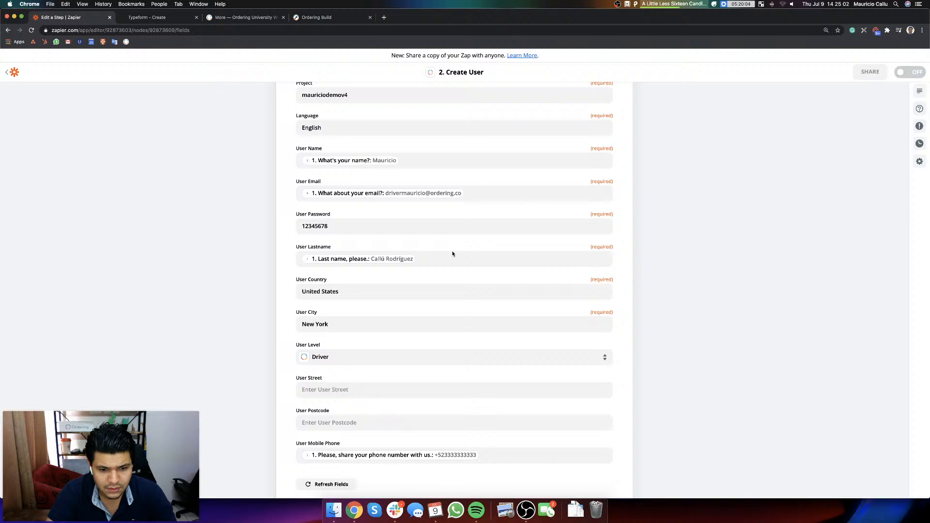
scroll(452, 254, "down", 2)
left_click(414, 450)
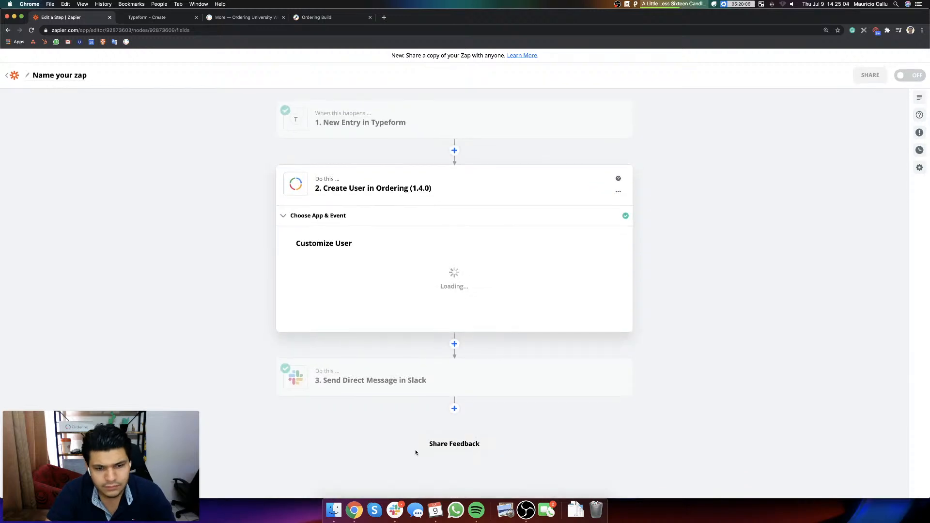
left_click(537, 462)
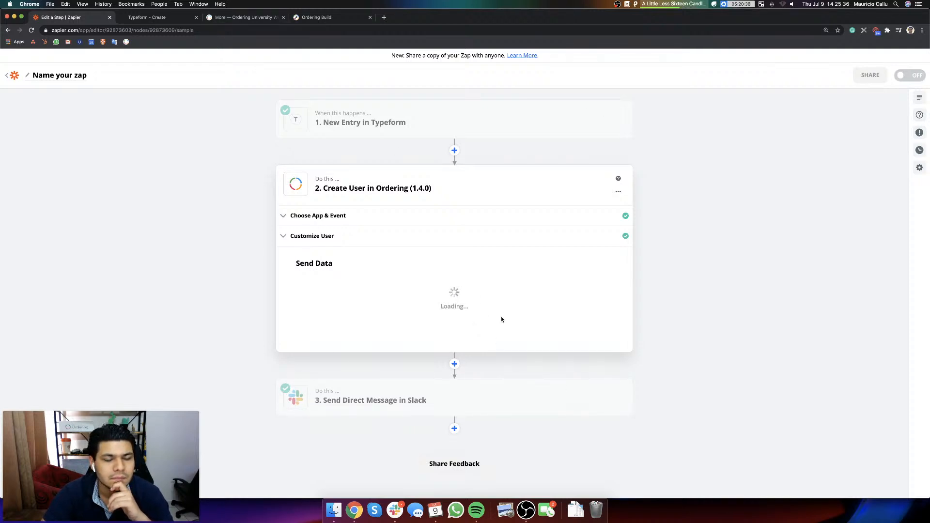
left_click(250, 19)
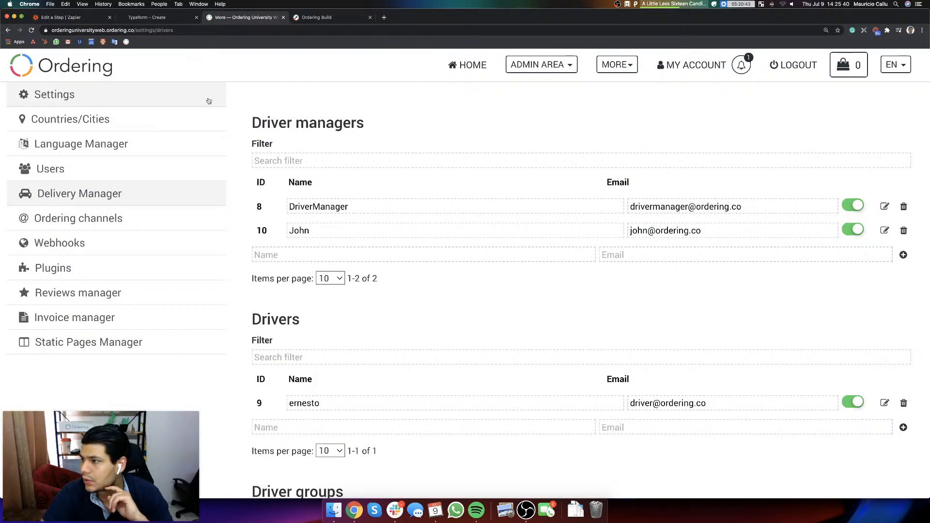
Step: Go back to the Zapier editor and name the zap "Signing Up a driver"
left_click(64, 18)
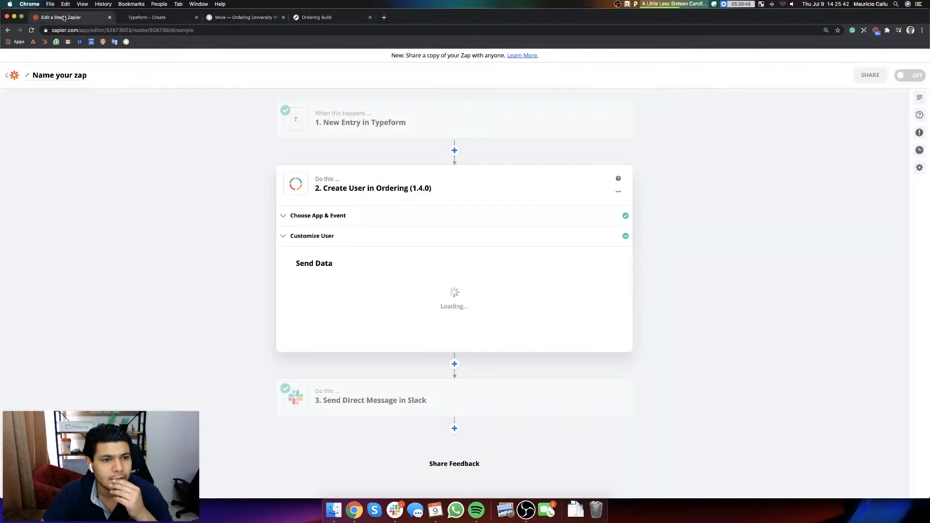
left_click(58, 76)
type("Sign")
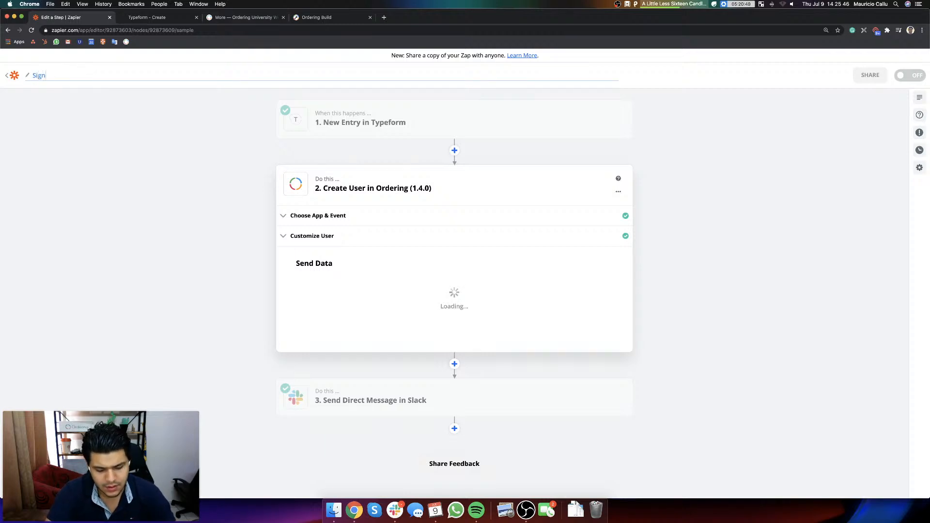
type("ing Up a driver")
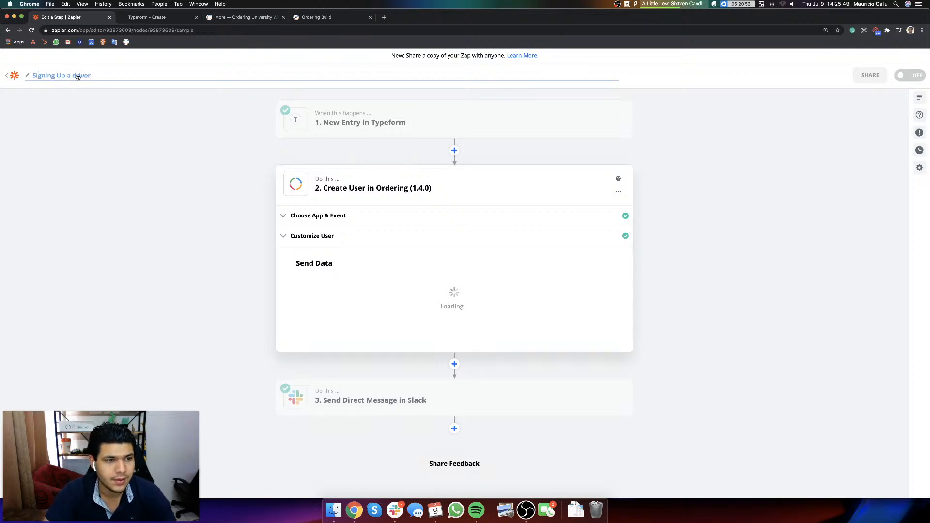
key("Return")
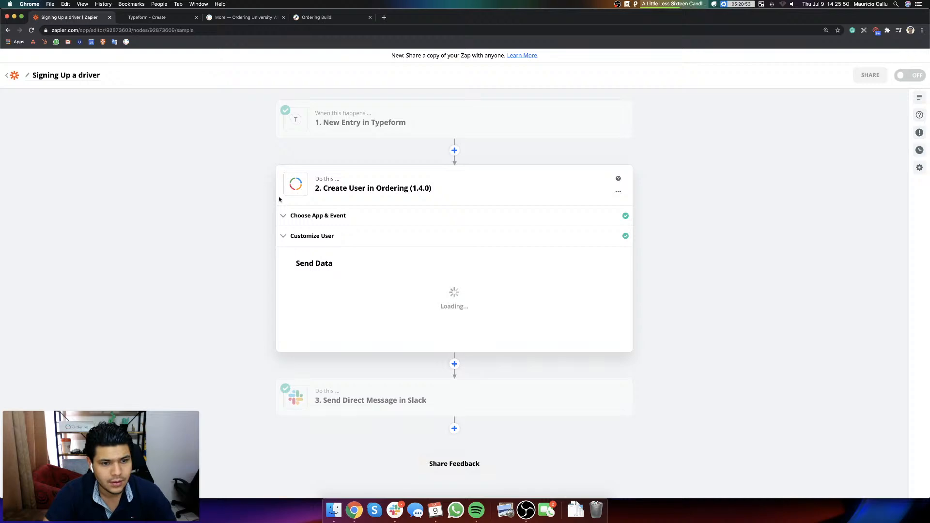
Step: Switch to the Ordering University website, reload the Delivery Manager's drivers list, and look through the site's available languages
left_click(233, 17)
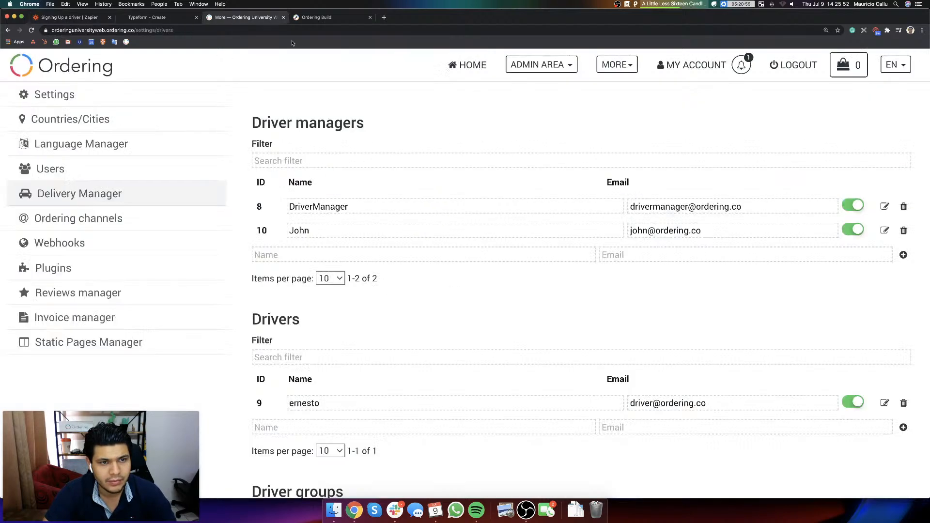
left_click(313, 19)
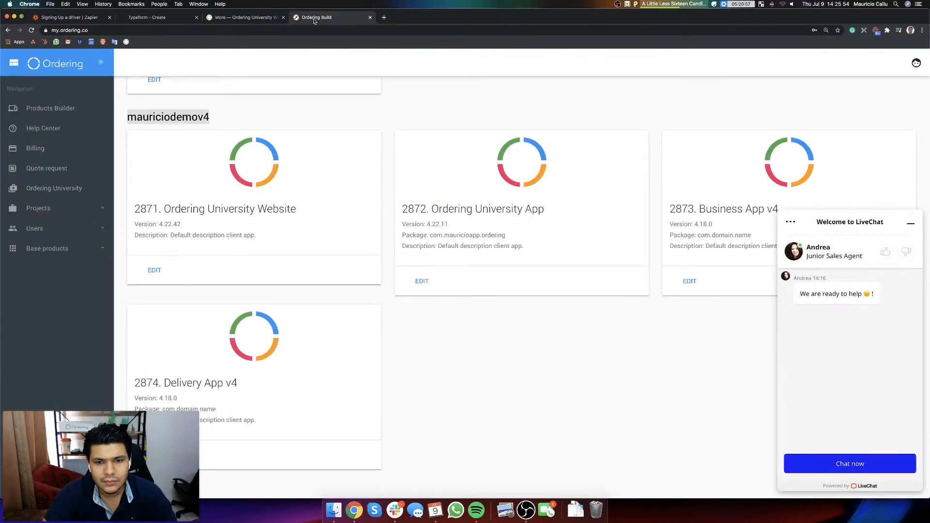
left_click(154, 17)
key("super+r")
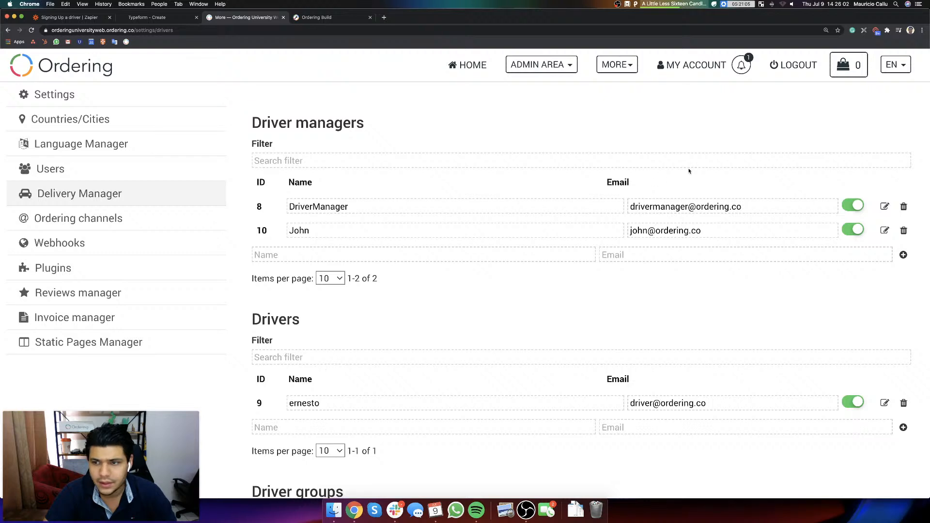
left_click(899, 67)
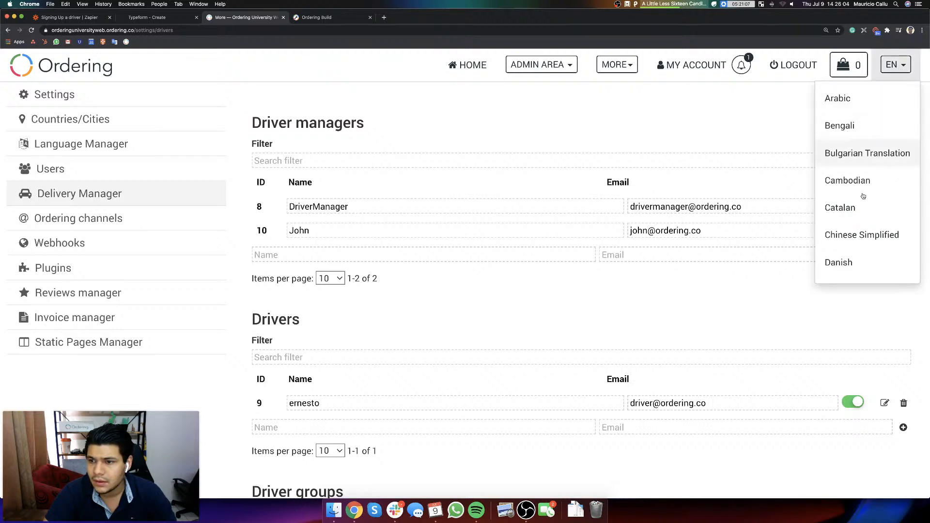
scroll(867, 208, "down", 2)
left_click(852, 213)
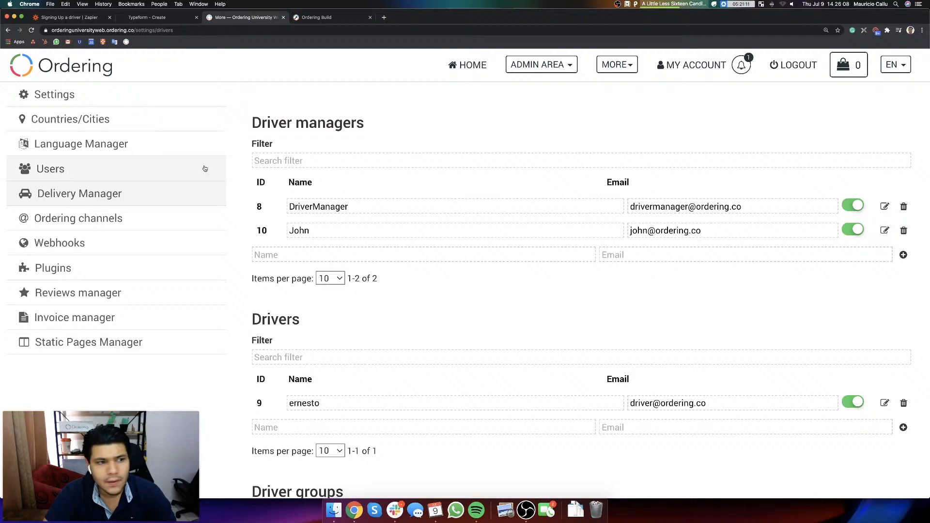
Step: In the website's Language Settings, disable all the enabled languages except the default English
left_click(203, 144)
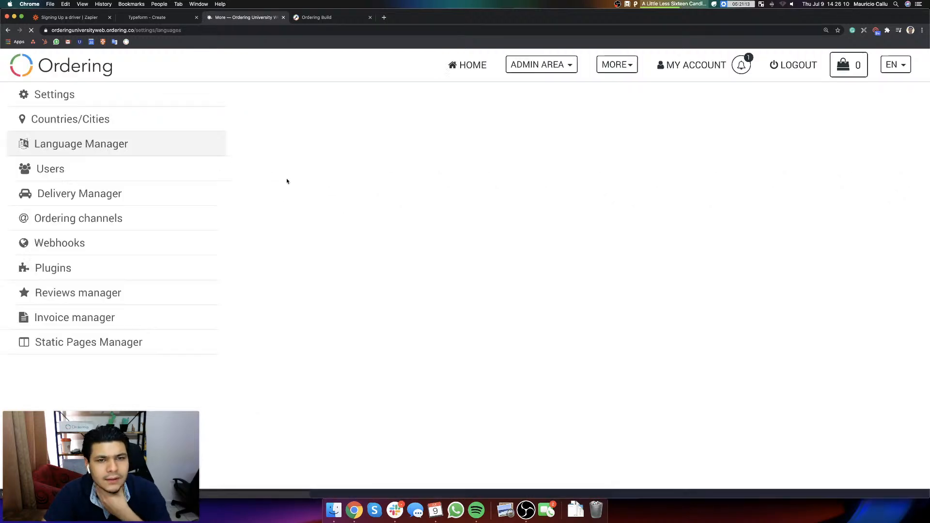
left_click(77, 102)
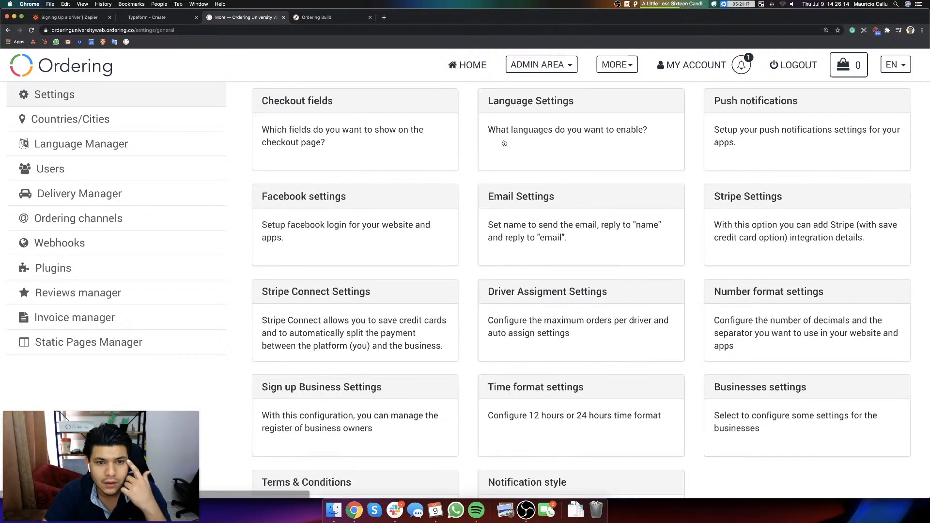
left_click(504, 144)
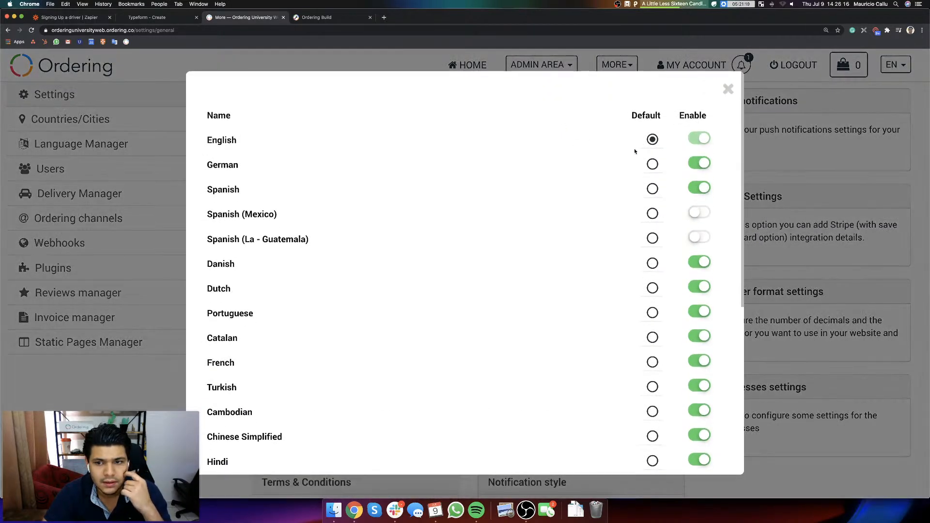
left_click(704, 164)
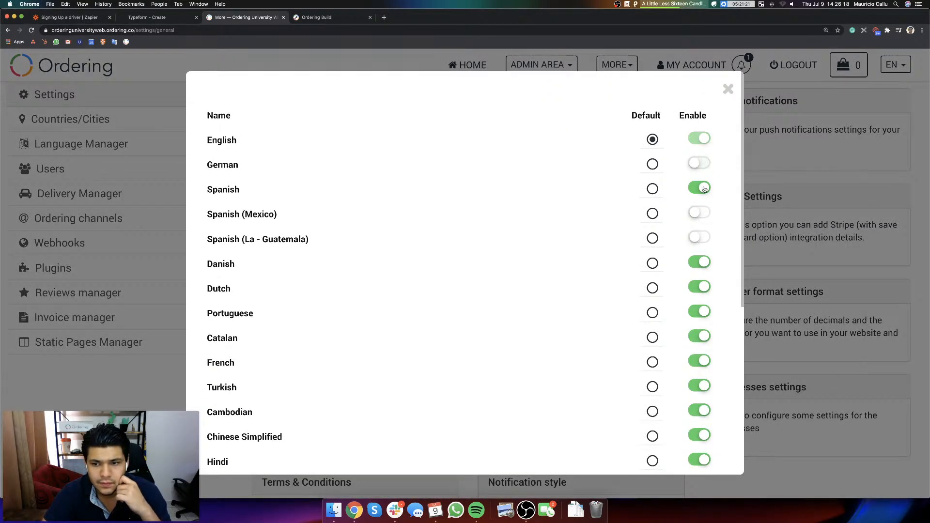
left_click(703, 189)
left_click(702, 262)
left_click(701, 287)
left_click(702, 313)
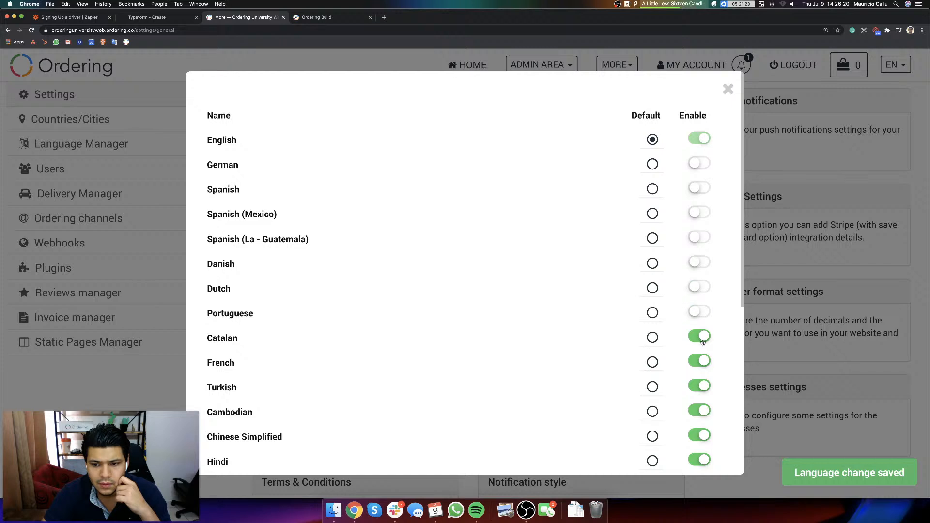
left_click(702, 336)
left_click(702, 361)
left_click(702, 385)
left_click(703, 411)
scroll(705, 413, "down", 3)
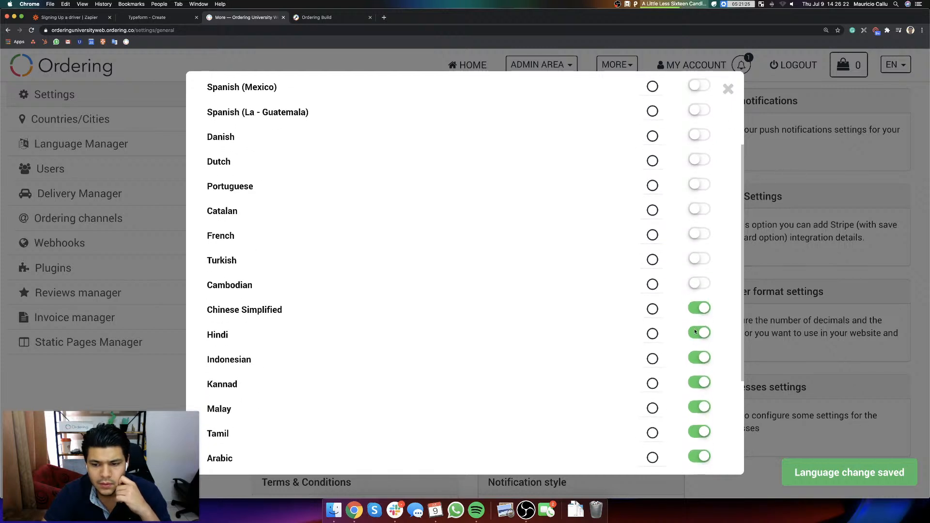
left_click(700, 299)
left_click(699, 323)
left_click(700, 372)
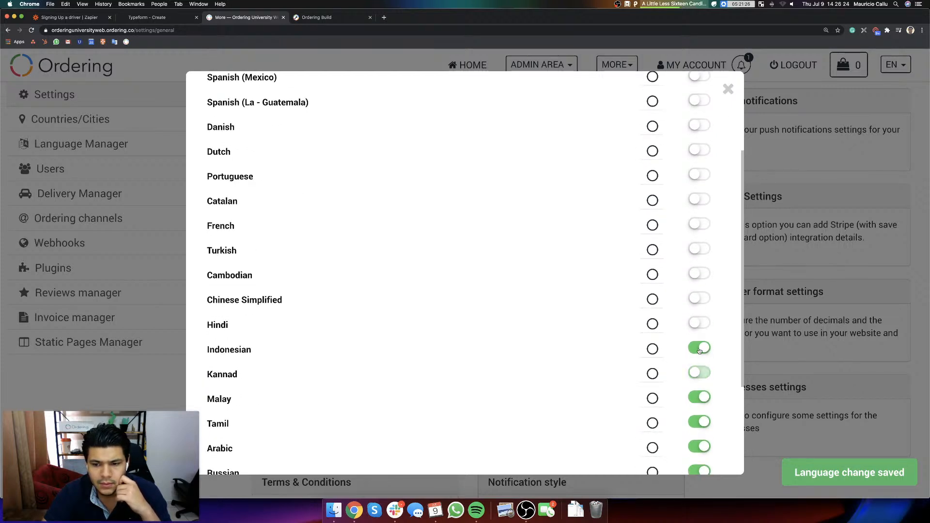
left_click(700, 348)
left_click(698, 398)
left_click(698, 423)
left_click(697, 447)
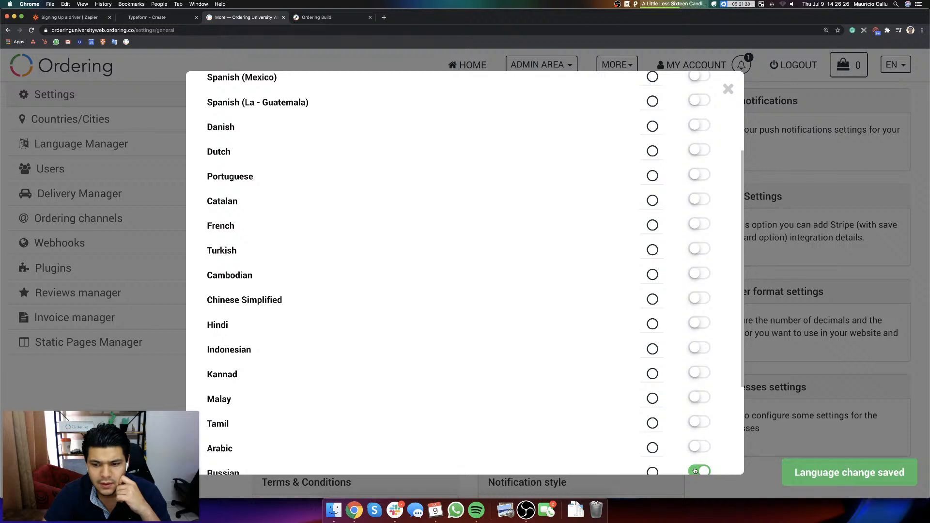
left_click(699, 472)
scroll(696, 392, "down", 3)
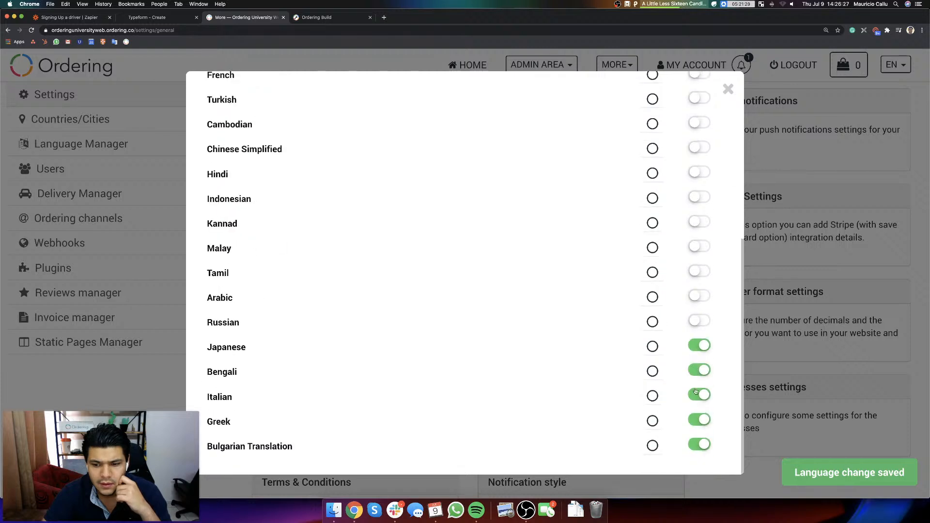
left_click(694, 347)
left_click(697, 372)
left_click(696, 396)
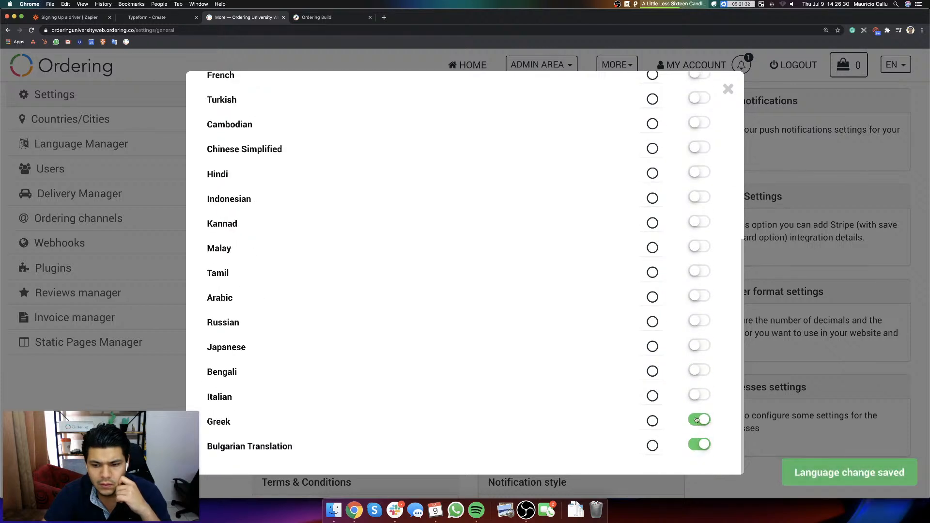
left_click(696, 419)
scroll(684, 322, "up", 10)
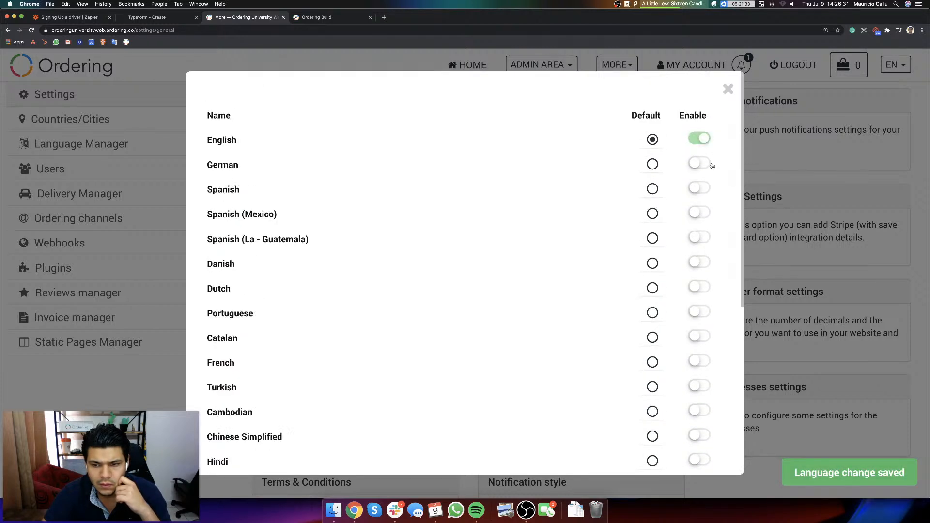
left_click(728, 89)
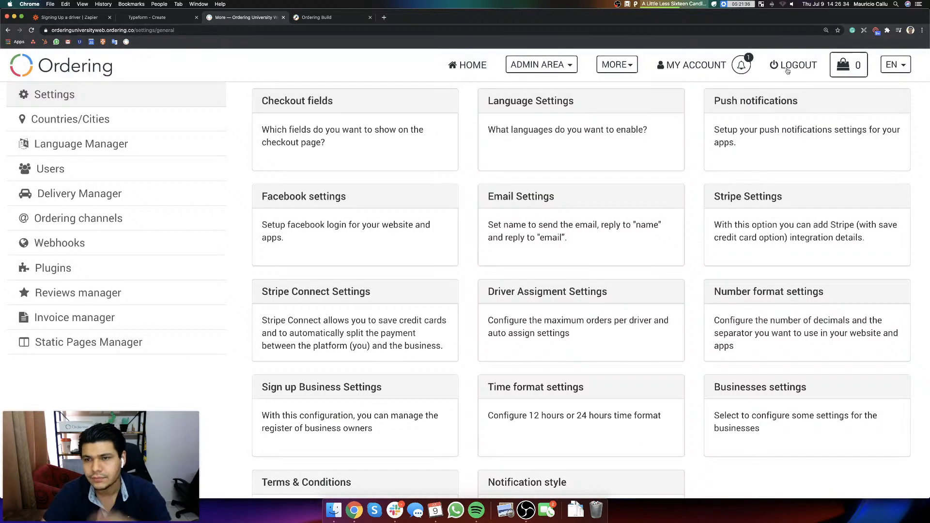
Step: Log out of the Ordering University website and log back in with the administrator's email and account password
left_click(789, 67)
left_click(732, 67)
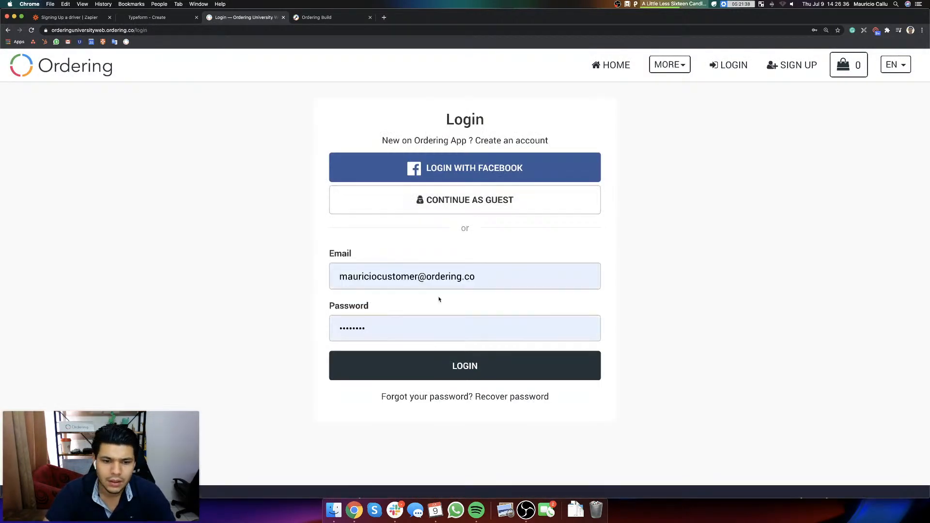
left_click(439, 276)
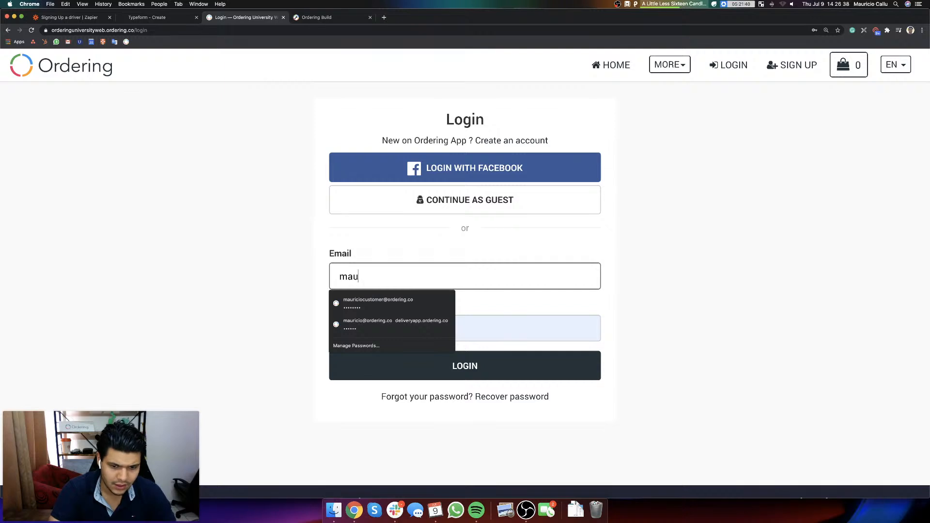
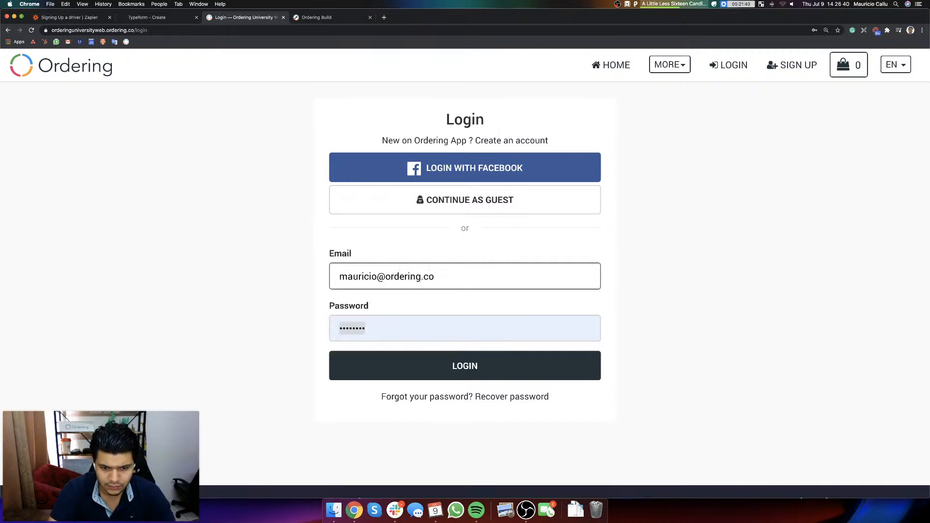
key("Tab")
type("••")
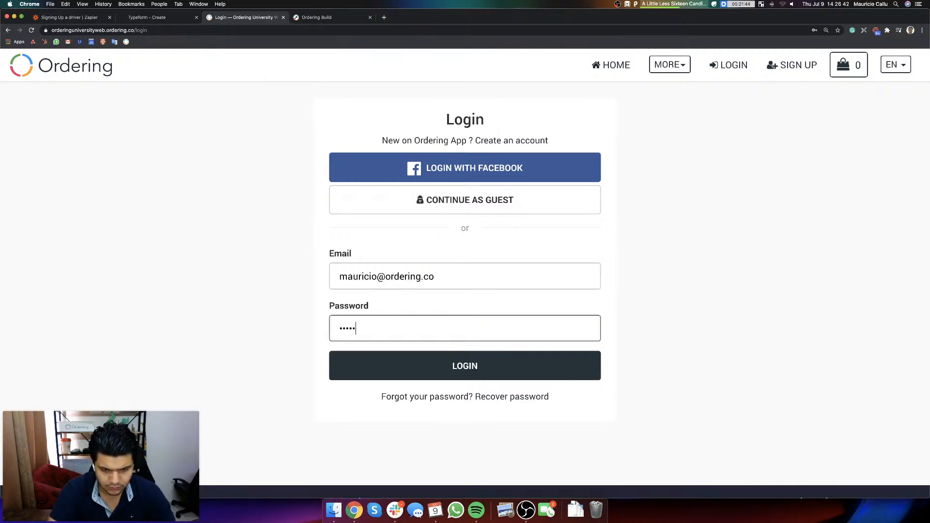
key("super+a")
key("BackSpace")
type("••••")
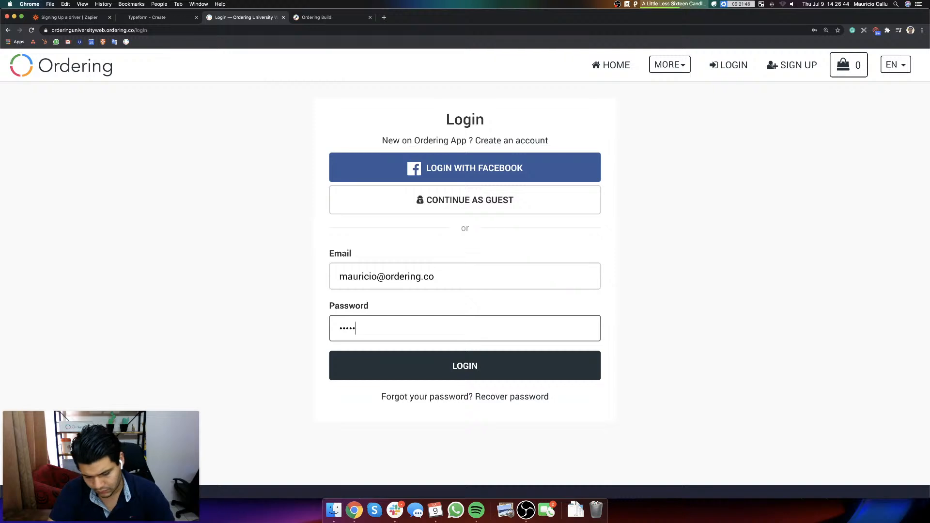
key("Return")
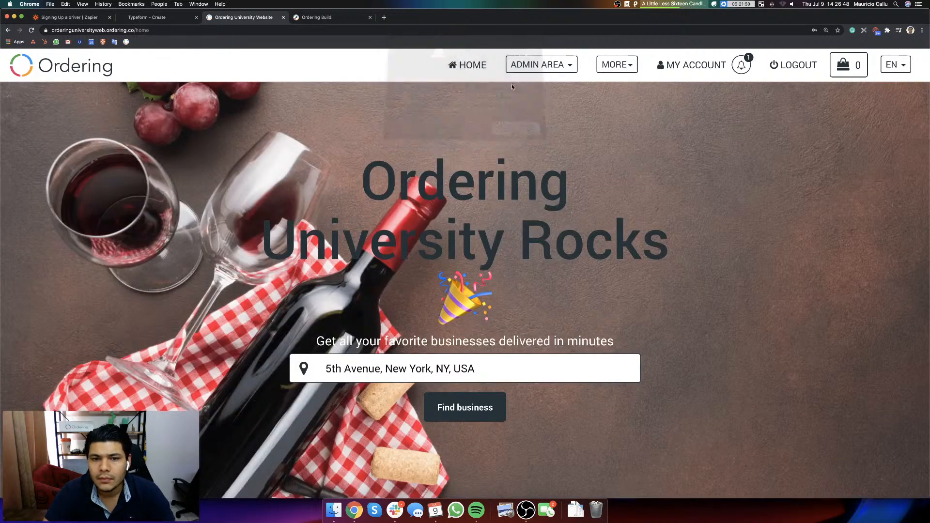
Step: Go to the website's admin settings and check the drivers list in the Delivery Manager again
left_click(532, 66)
left_click(517, 244)
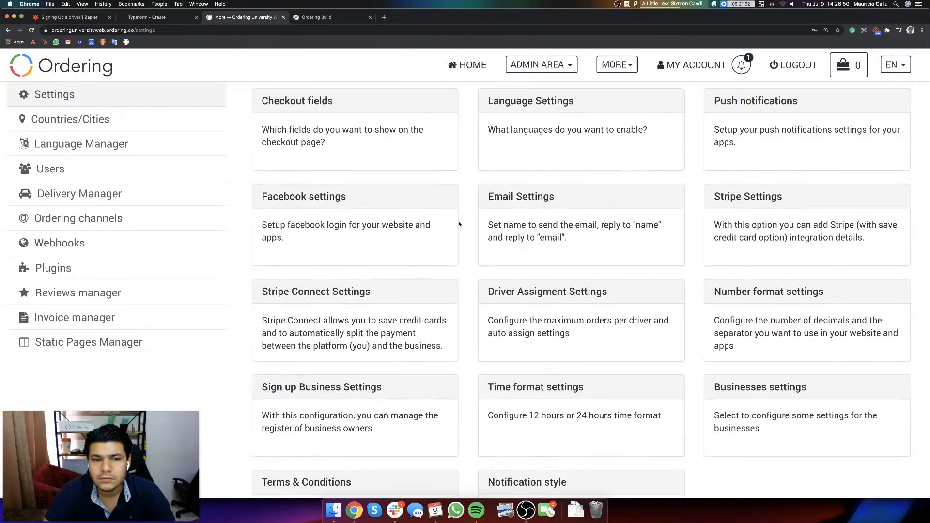
left_click(166, 177)
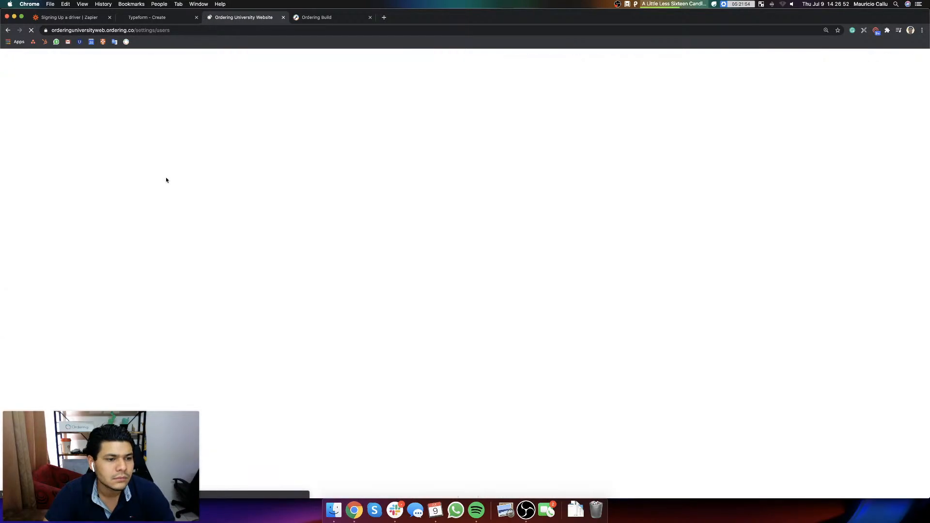
left_click(116, 193)
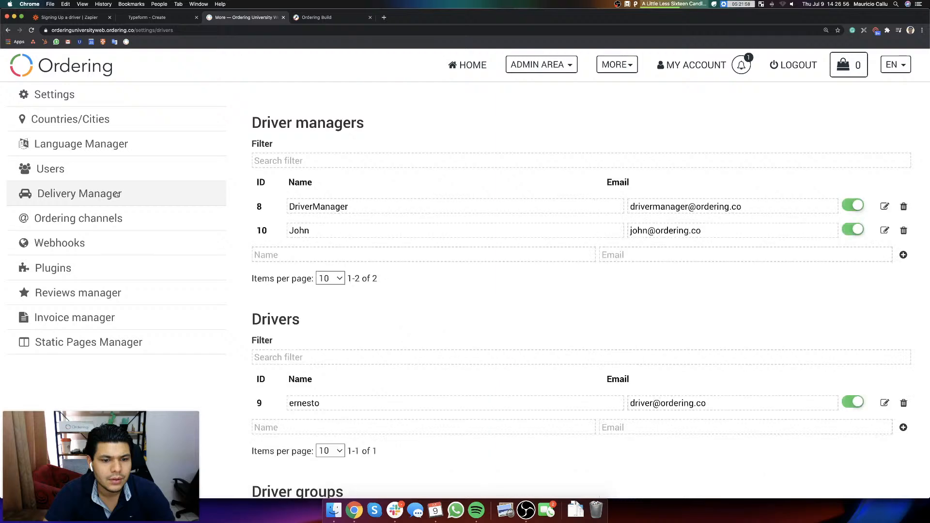
Step: Return to the Zapier editor and reload the "Signing Up a driver" zap
left_click(158, 18)
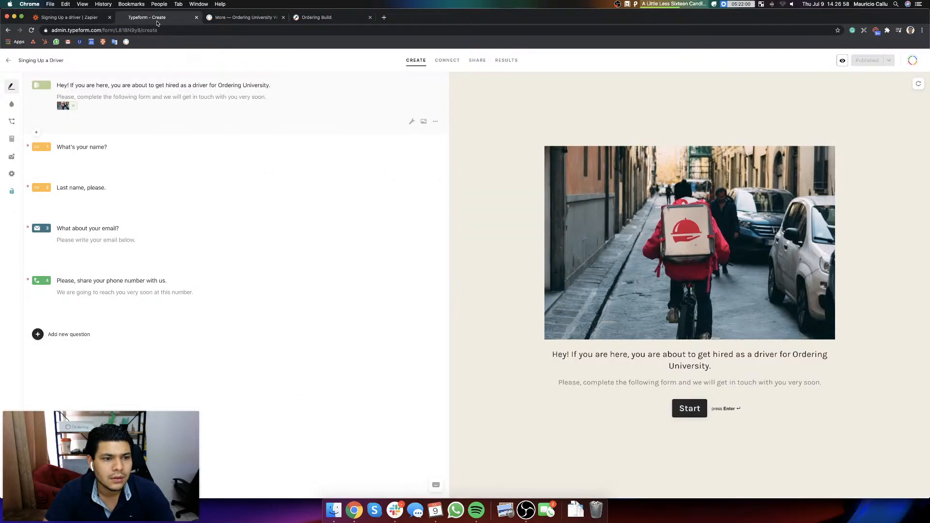
left_click(85, 19)
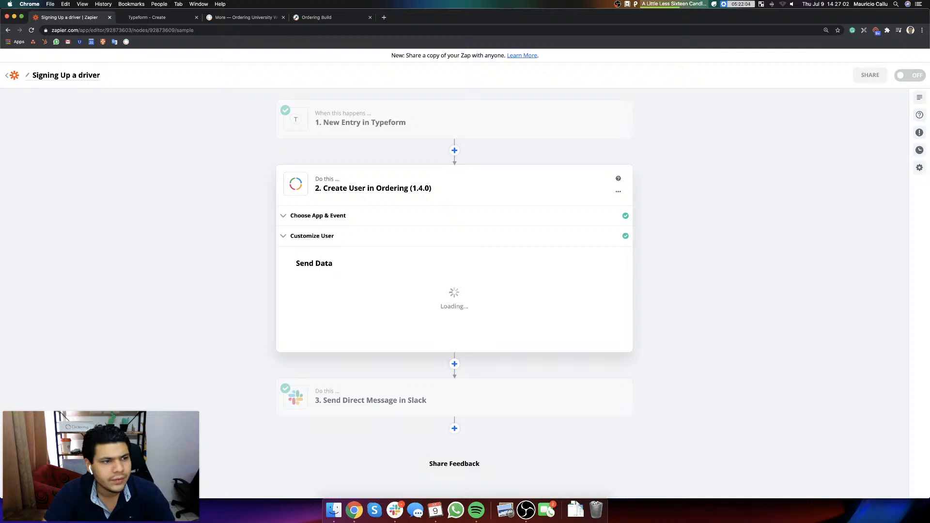
left_click(31, 31)
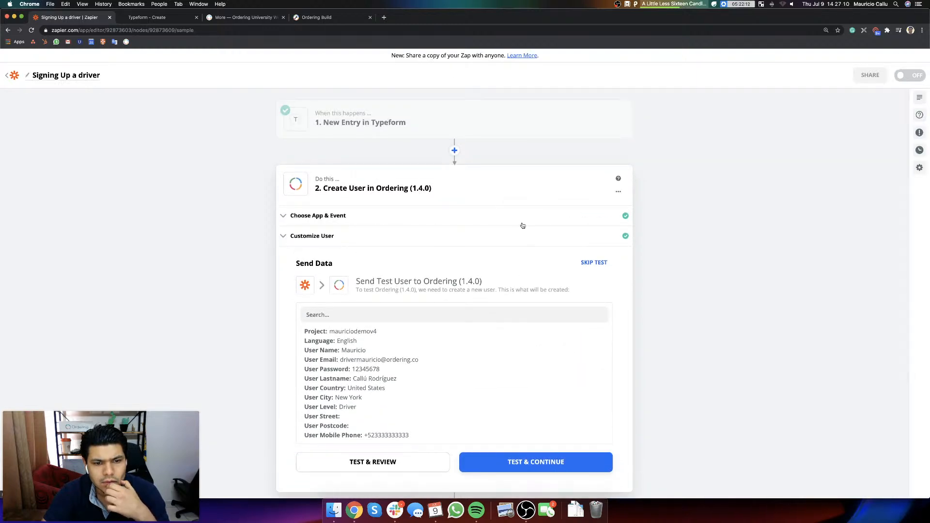
Step: Review the app, event and user fields of the Create User in Ordering step, and continue to Send Data
left_click(354, 215)
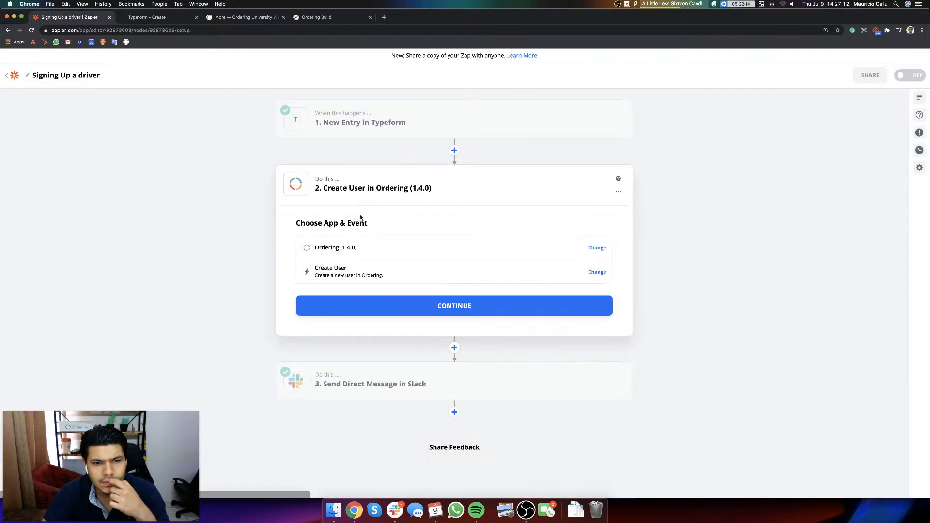
left_click(421, 300)
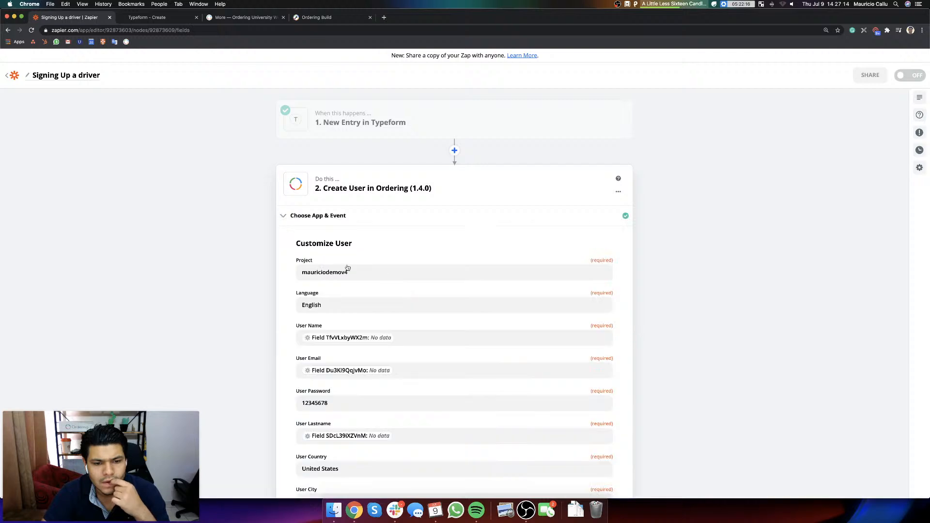
left_click(367, 272)
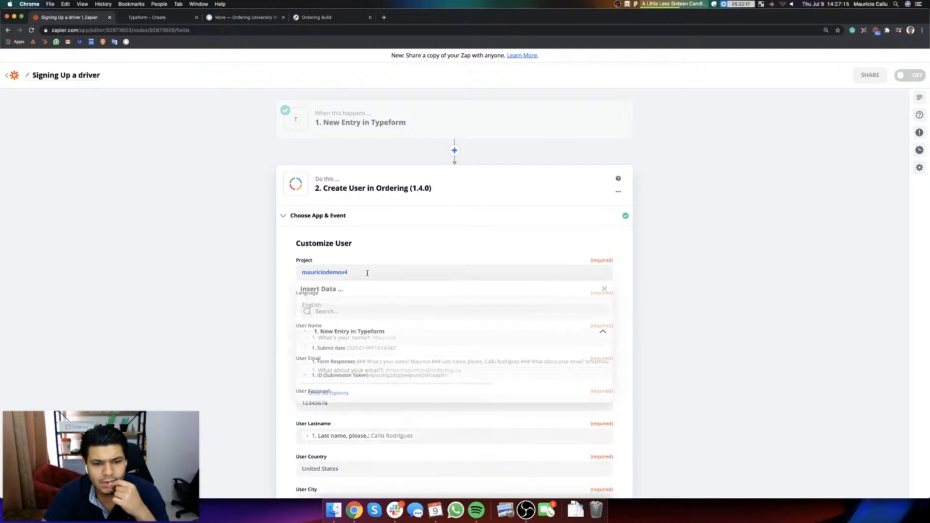
left_click(771, 275)
scroll(581, 291, "down", 3)
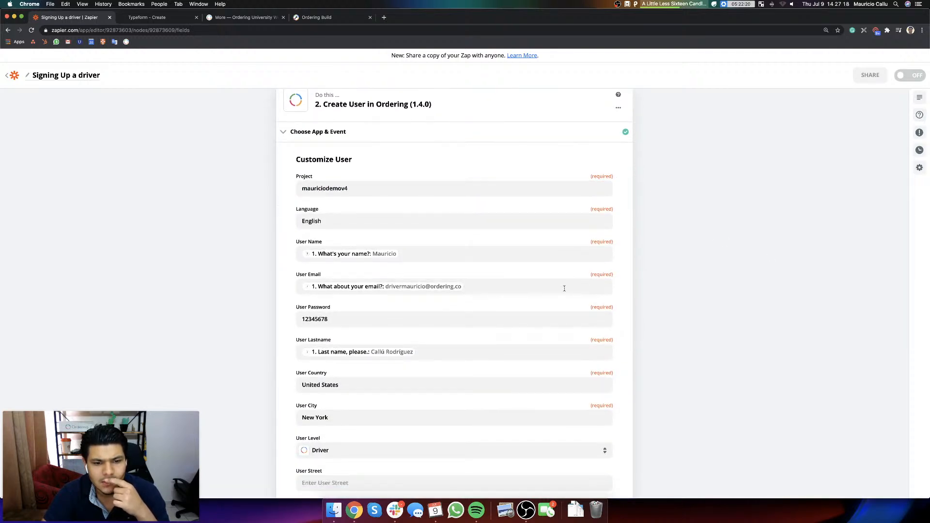
scroll(564, 289, "down", 5)
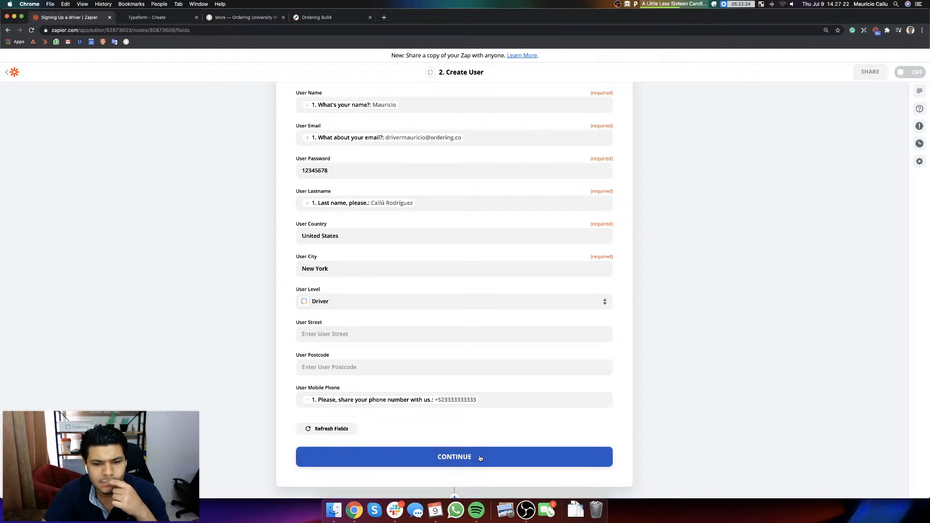
left_click(480, 458)
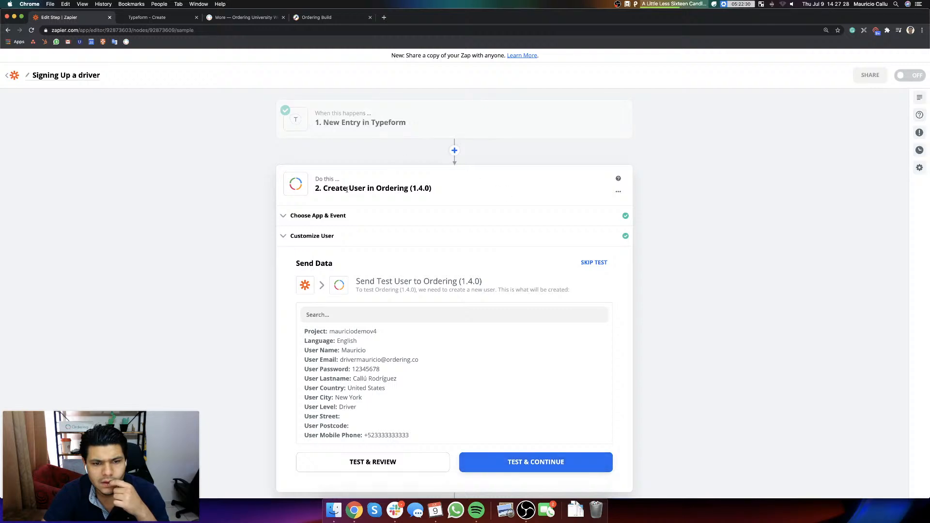
Step: Change the app of the zap's Create User step to Ordering Inc
left_click(370, 216)
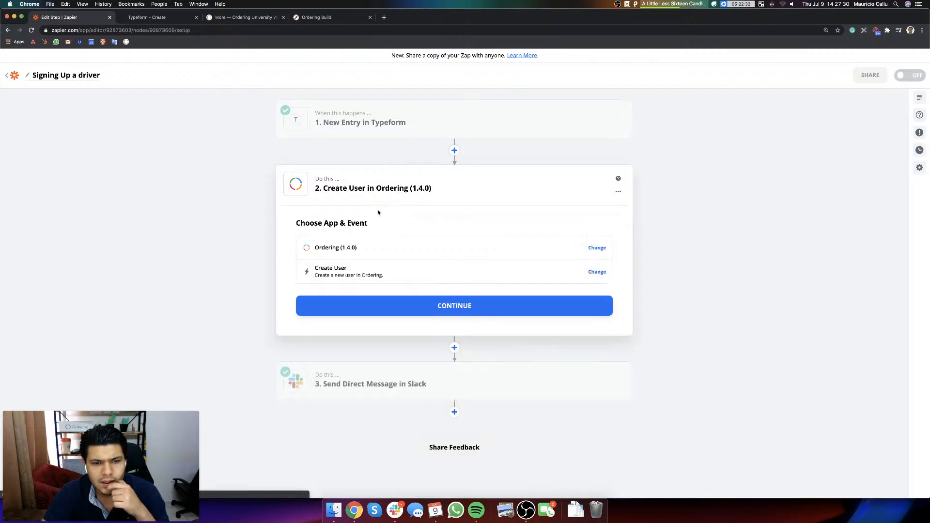
left_click(365, 249)
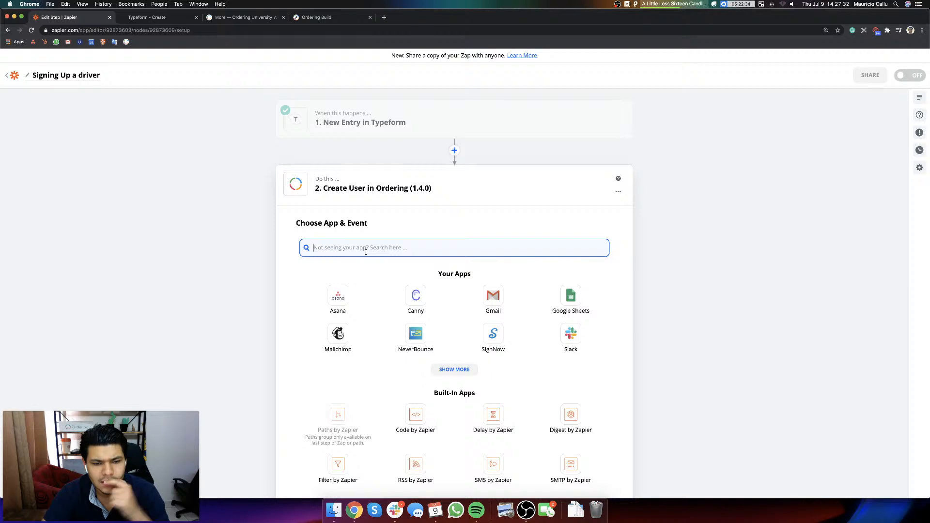
type("ordering")
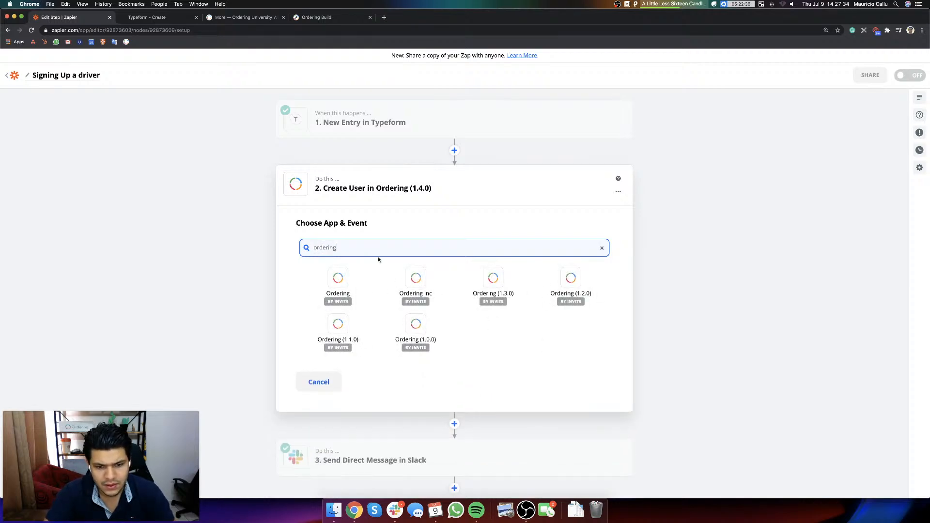
left_click(406, 284)
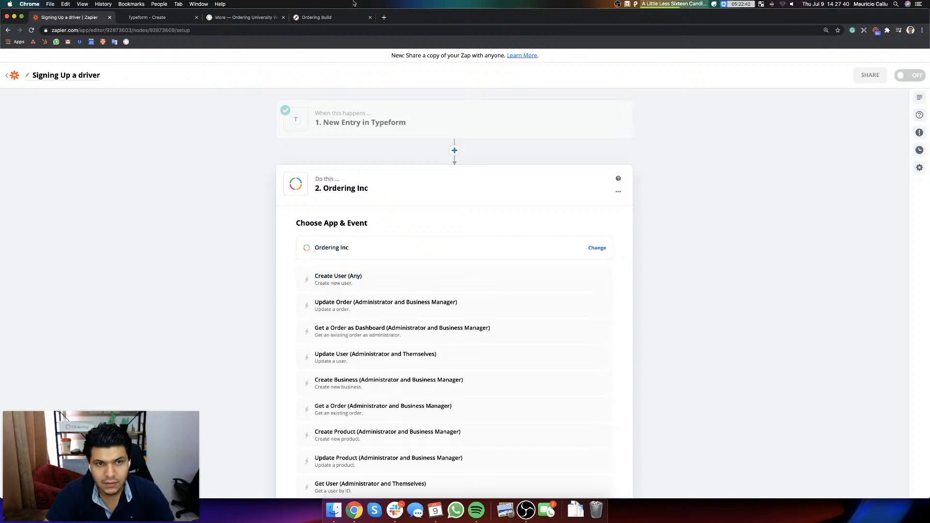
Step: Open the Ordering support site in a new tab, search for "zapier" and open the Zapier article
left_click(384, 18)
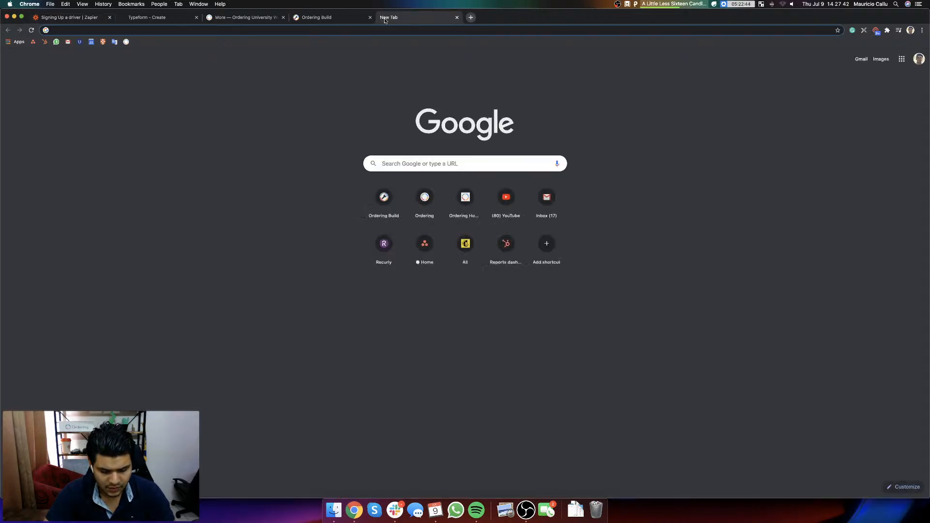
type("help")
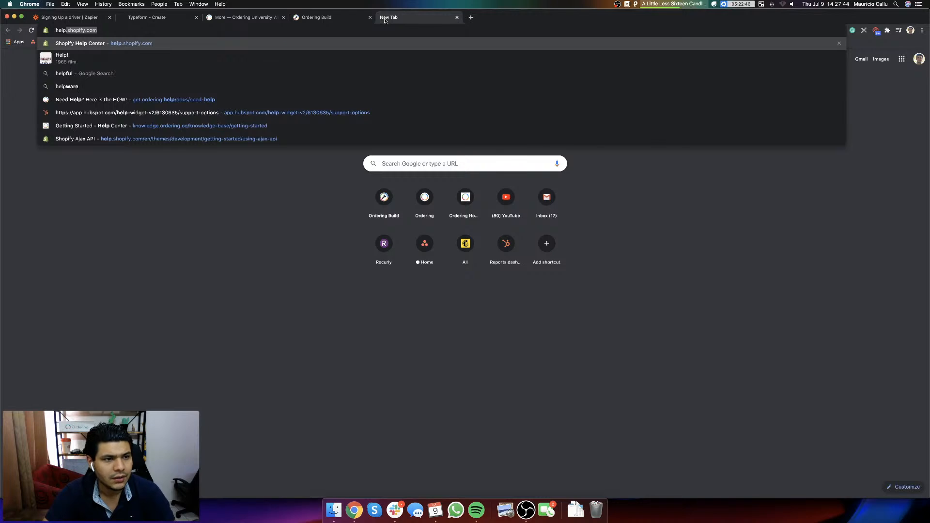
key("super+a")
type("support")
key("Return")
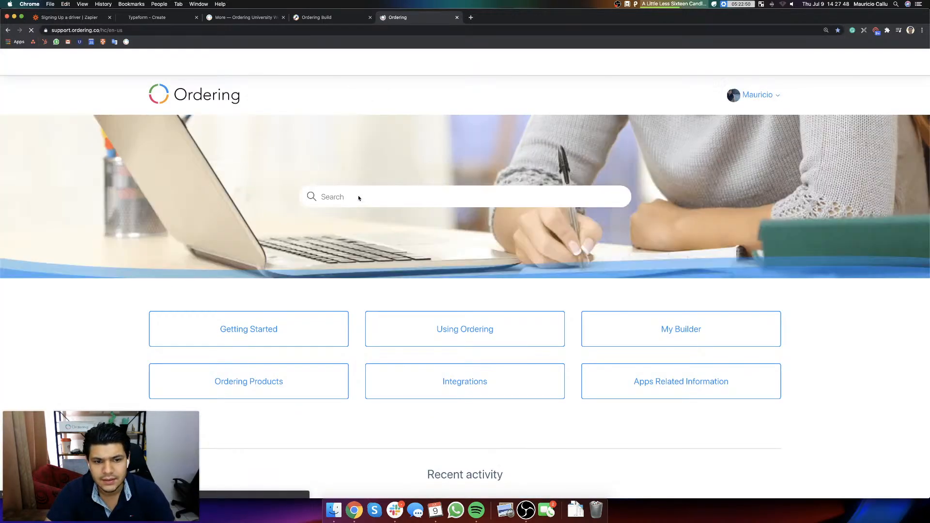
left_click(346, 197)
type("zapier")
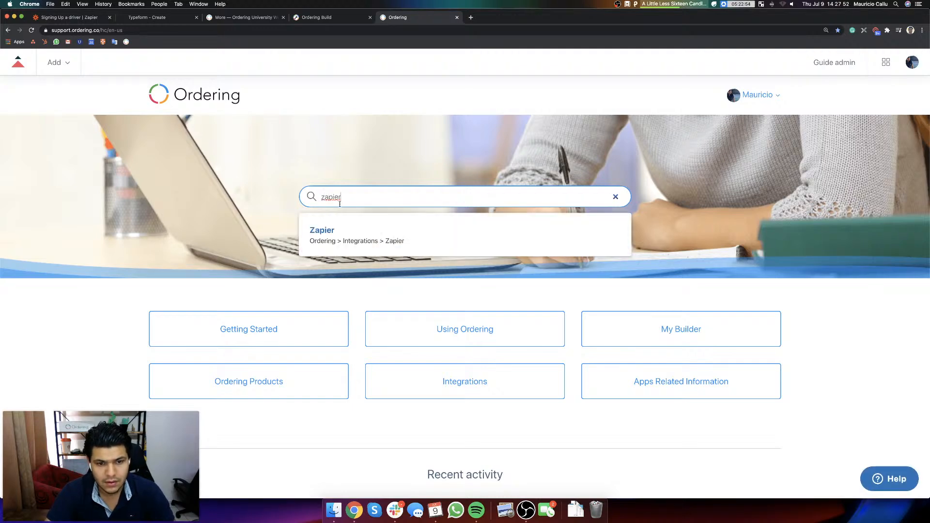
left_click(358, 241)
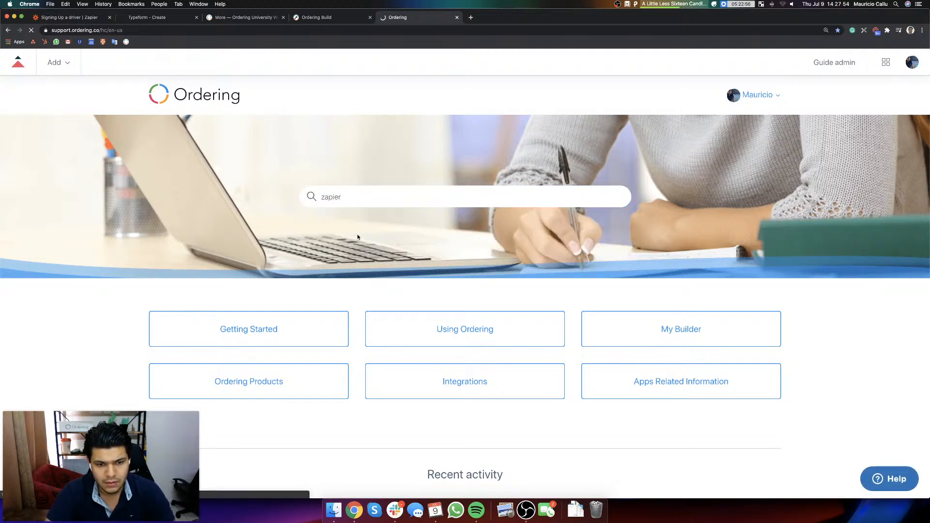
Step: Open the article's newest Zapier invite link for the Ordering integration
scroll(386, 352, "down", 4)
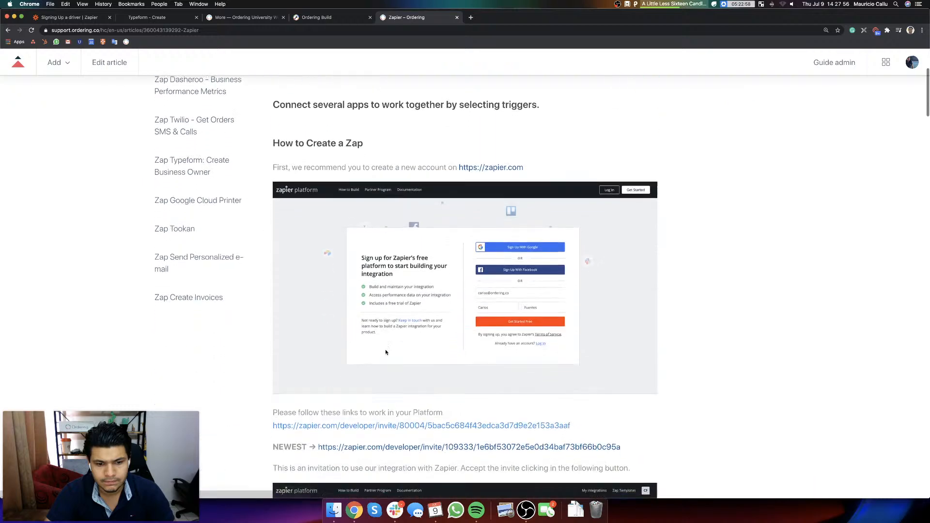
scroll(386, 352, "down", 2)
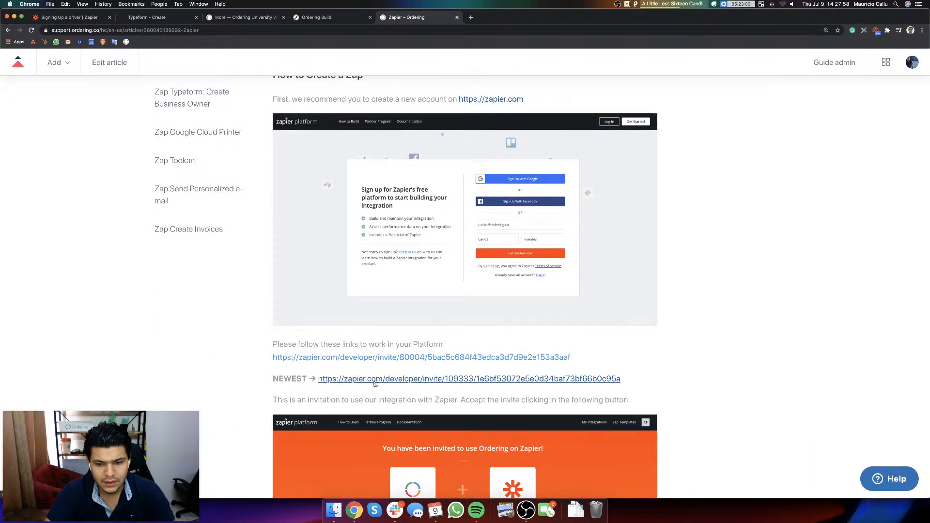
left_click(376, 383, "super")
left_click(503, 18)
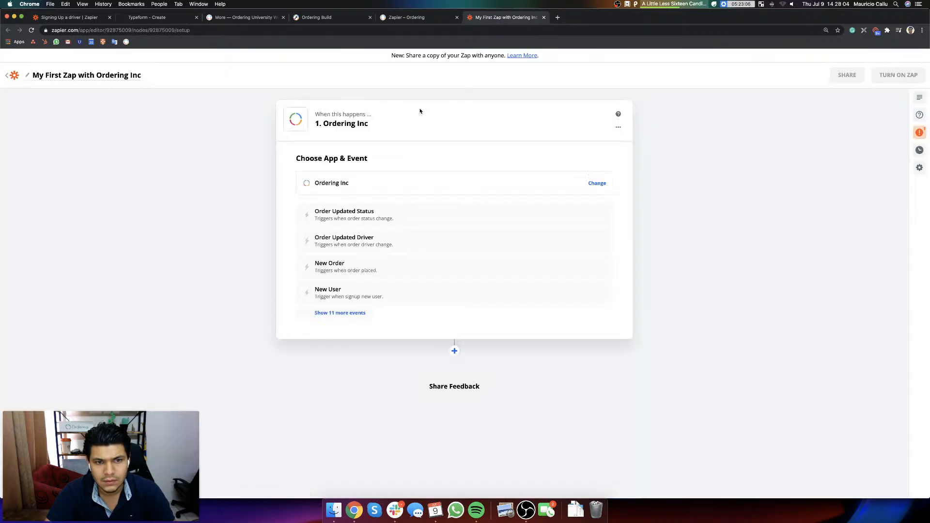
Step: Return to the "Signing Up a driver" zap, choose the Create User (Any) event for Ordering Inc and continue
left_click(73, 18)
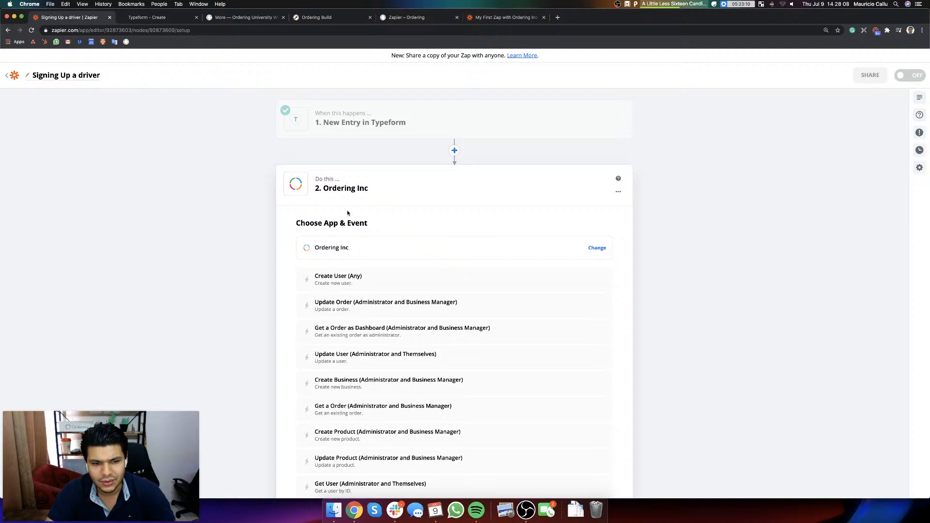
left_click(387, 286)
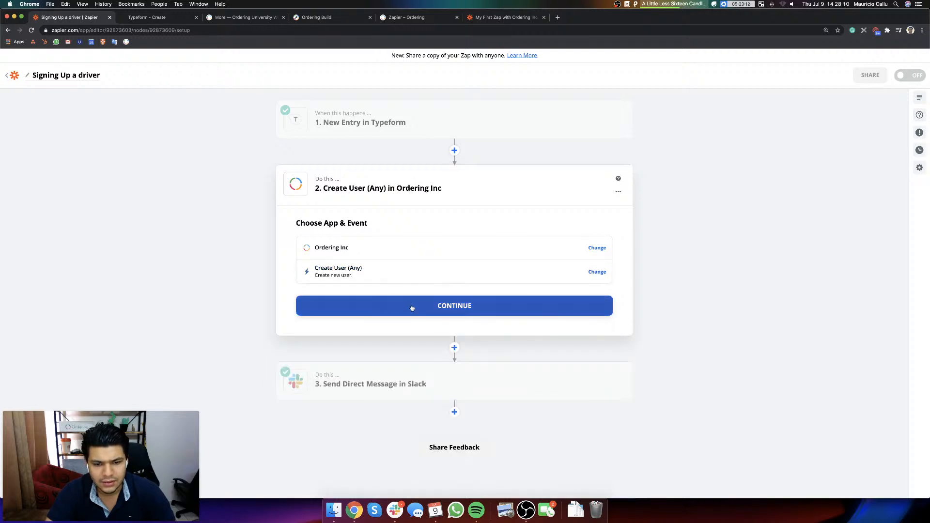
left_click(412, 307)
Step: Start adding a new Ordering Inc account for the step and set its project to mauriciodemov4
left_click(368, 279)
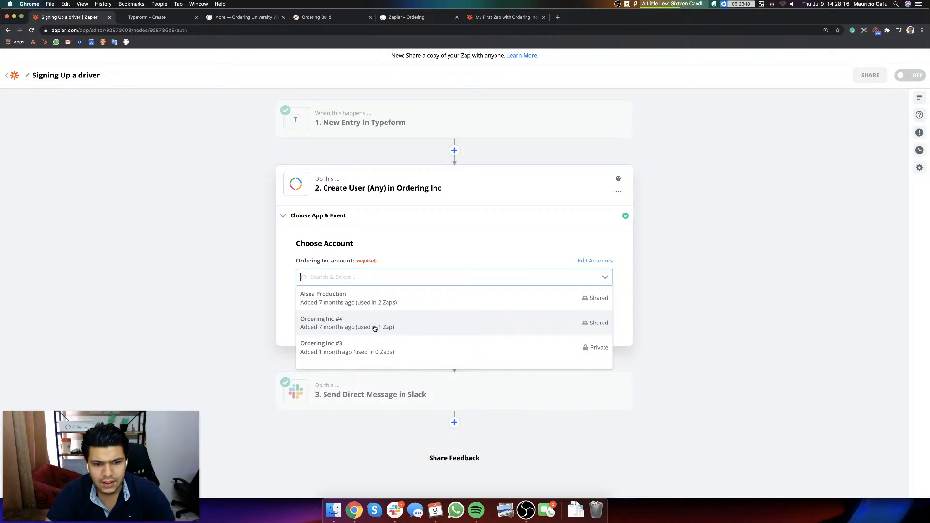
scroll(380, 353, "down", 1)
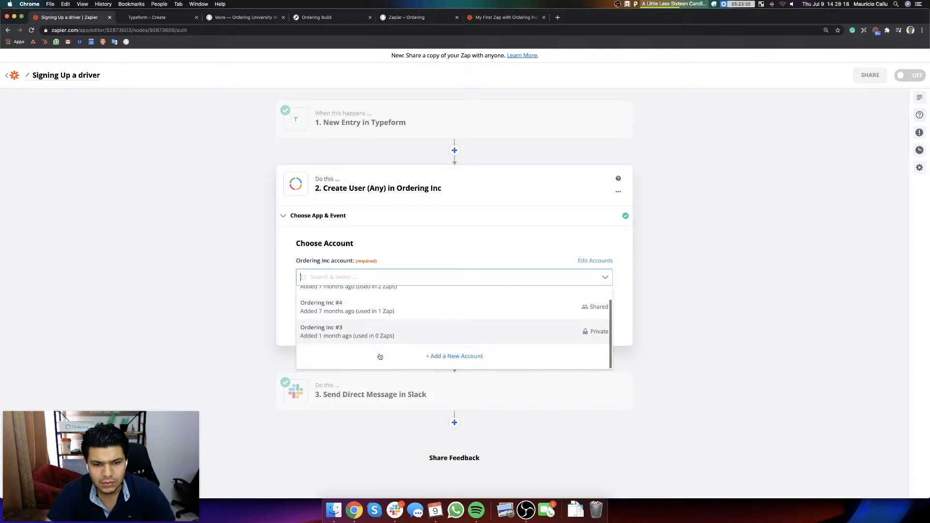
left_click(448, 357)
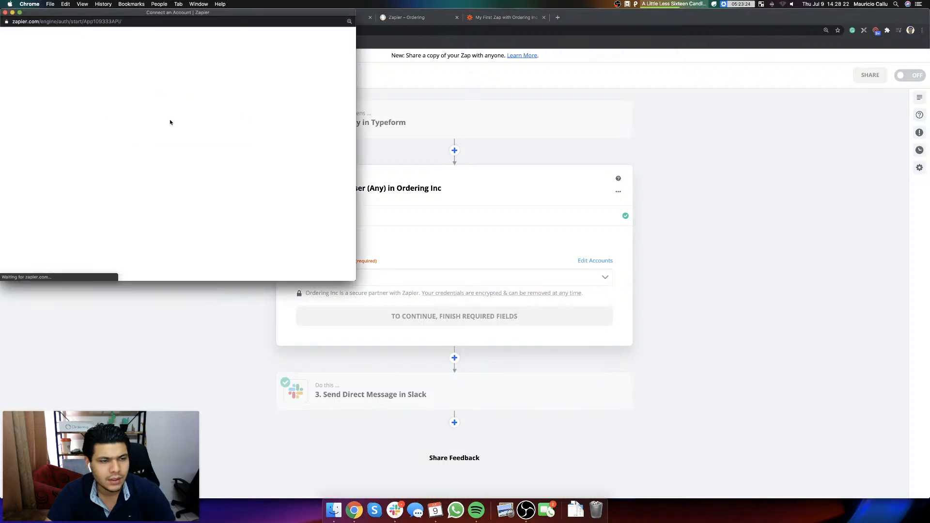
scroll(194, 131, "down", 2)
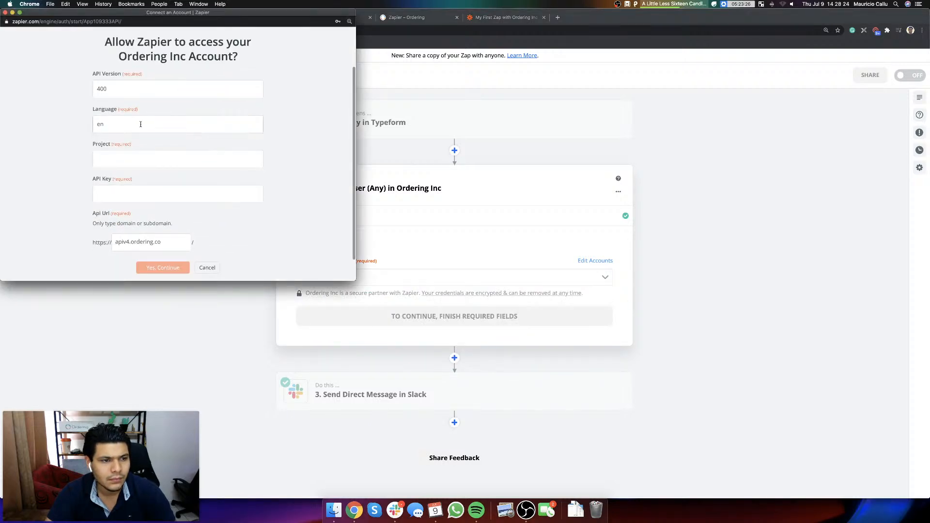
left_click(138, 167)
key("super+shift+v")
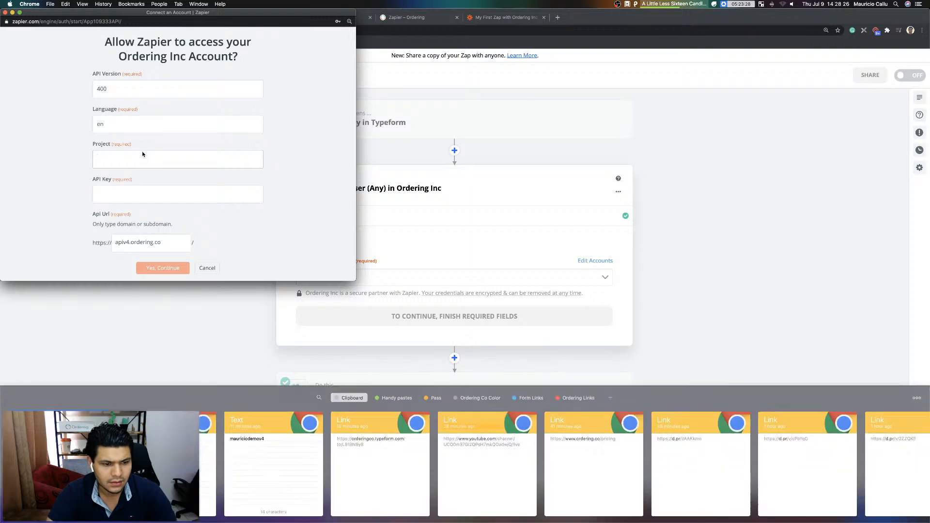
double_click(295, 454)
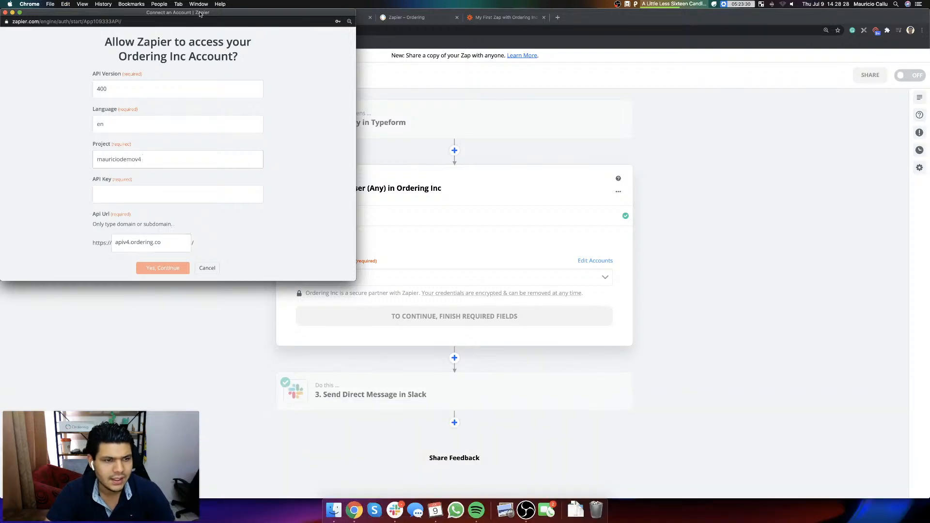
left_click_drag(199, 14, 448, 0)
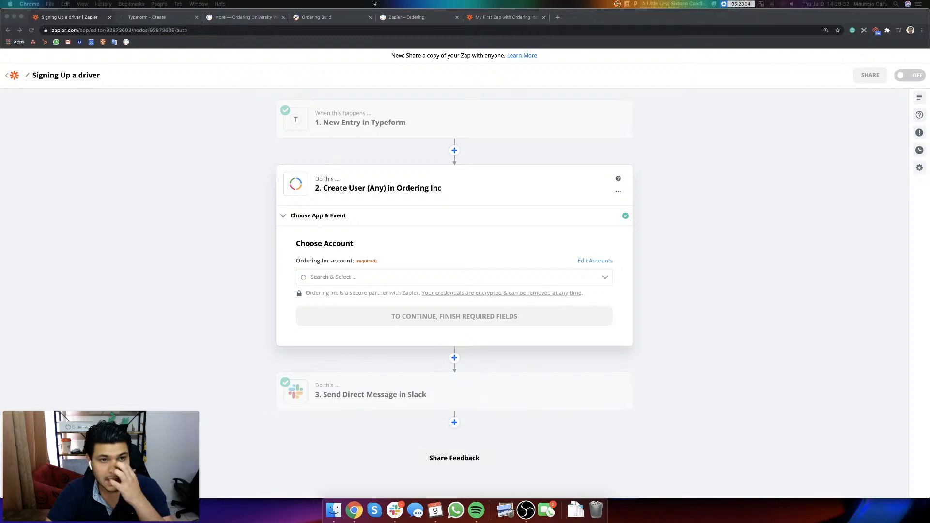
Step: Copy the last API key from the Ordering University account's Api Keys, paste it into Zapier's API Key field and authorize the access
left_click(247, 18)
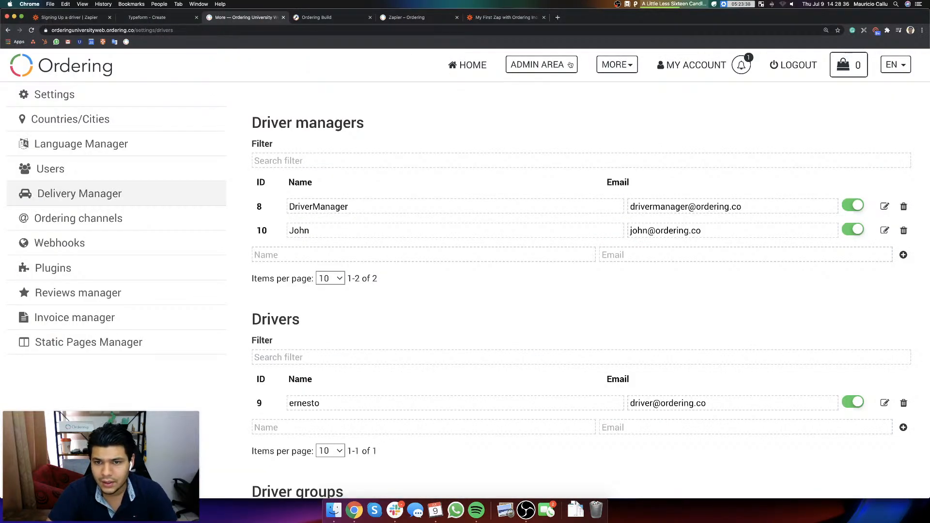
left_click(693, 67)
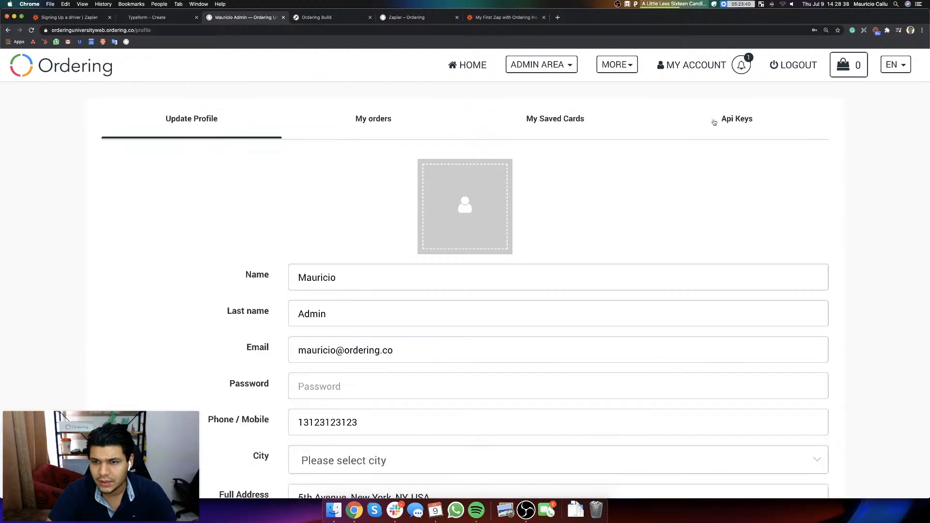
left_click(731, 122)
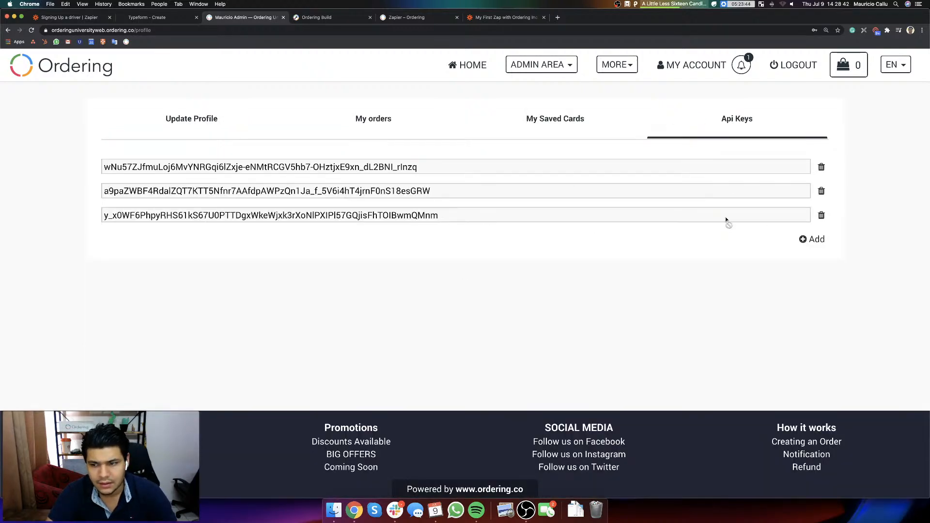
left_click(632, 216)
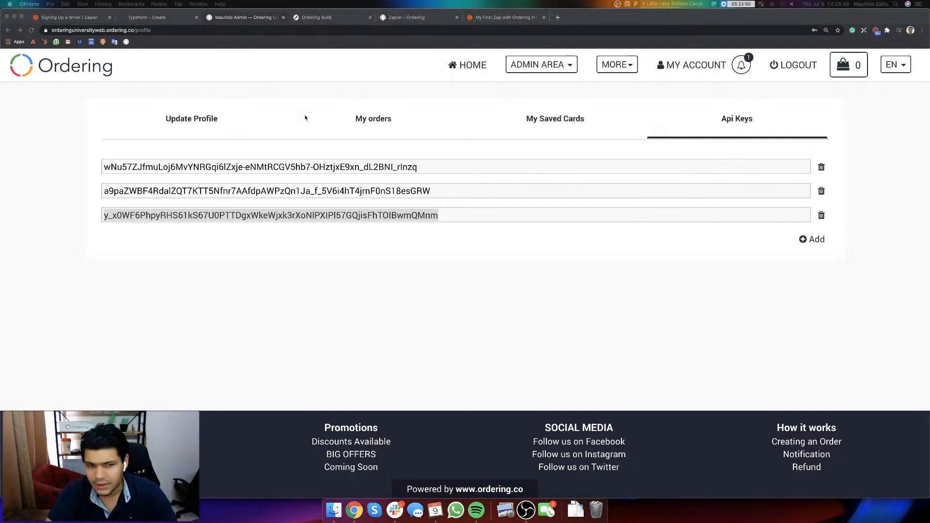
left_click_drag(929, 146, 328, 86)
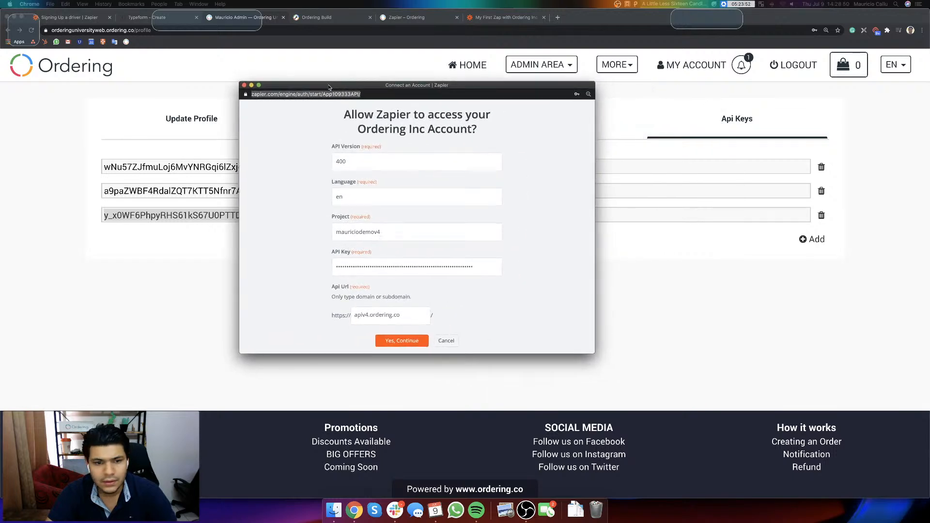
left_click(397, 342)
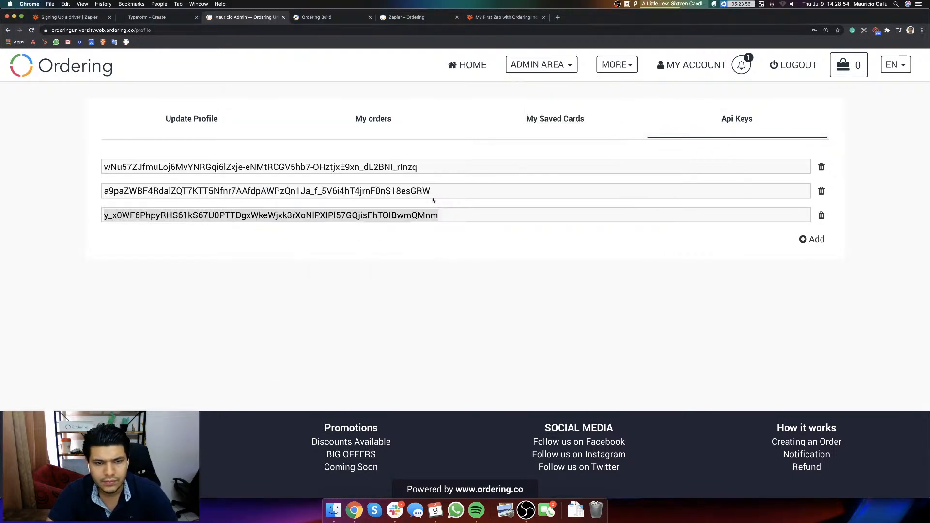
Step: Return to the "Signing Up a driver" zap and continue with the connected Ordering Inc account
left_click(409, 18)
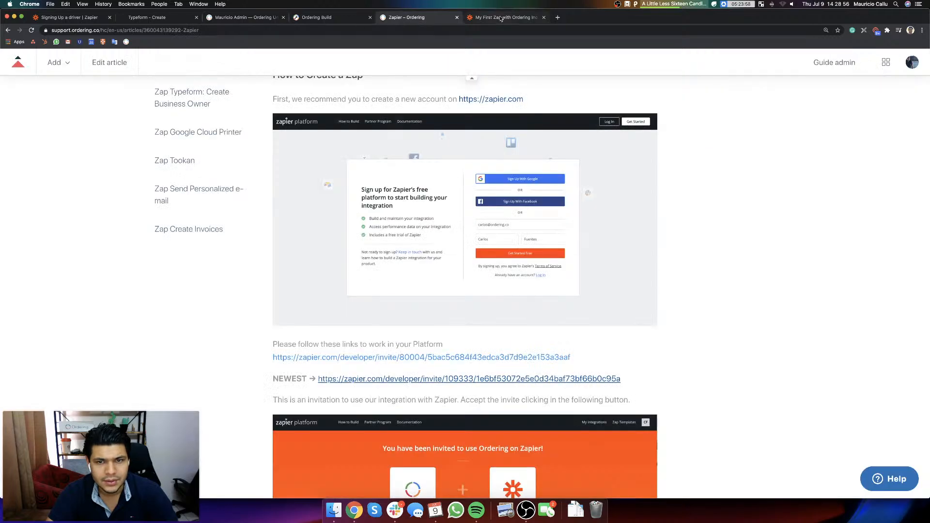
left_click(99, 18)
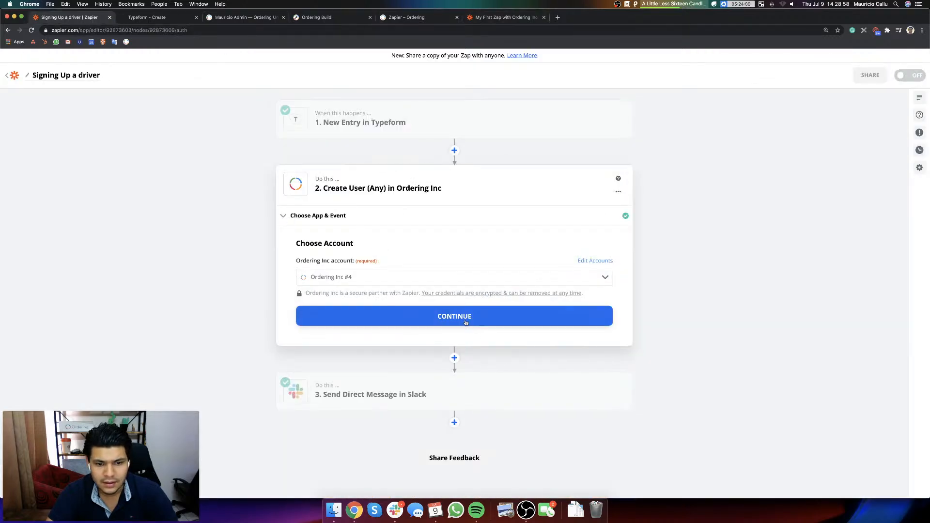
left_click(465, 323)
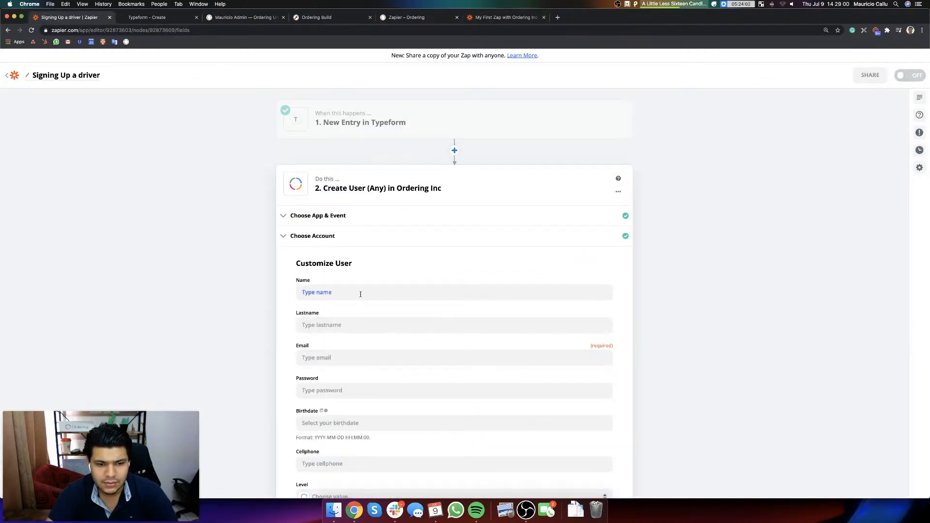
Step: Map the user's Name to the "What's your name?" answer and Lastname to the "Last name, please." answer from Typeform
left_click(361, 293)
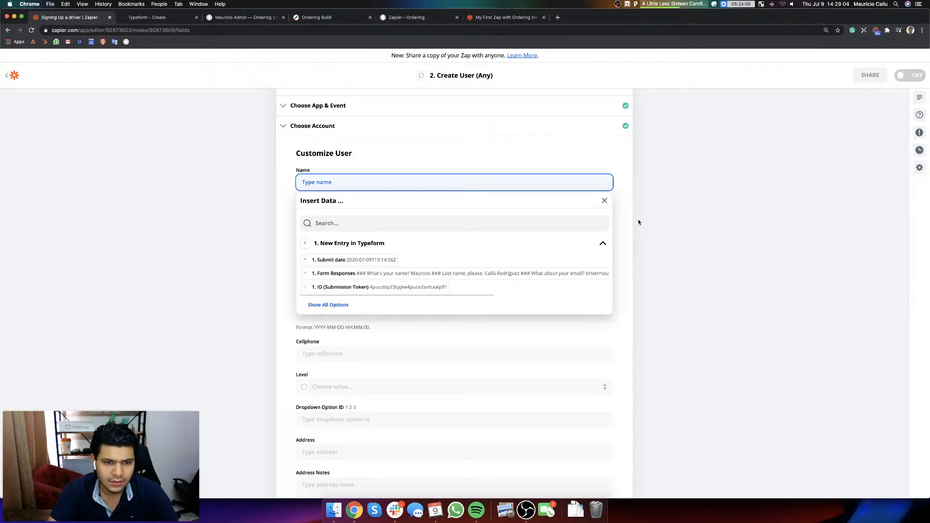
left_click(320, 306)
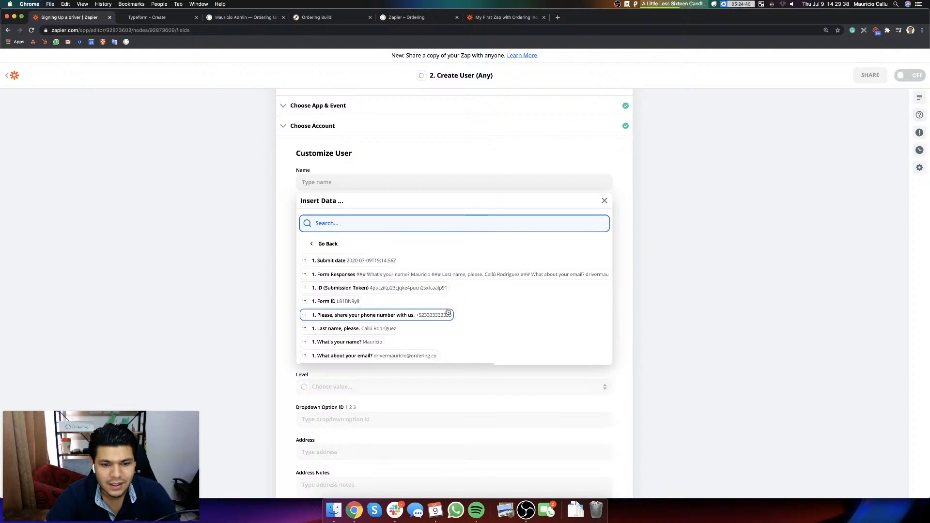
left_click(362, 342)
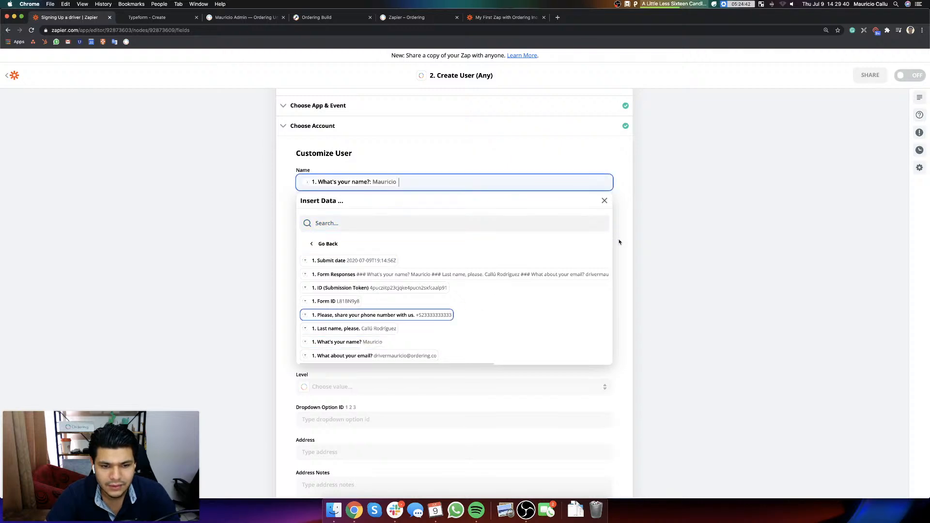
left_click(374, 215)
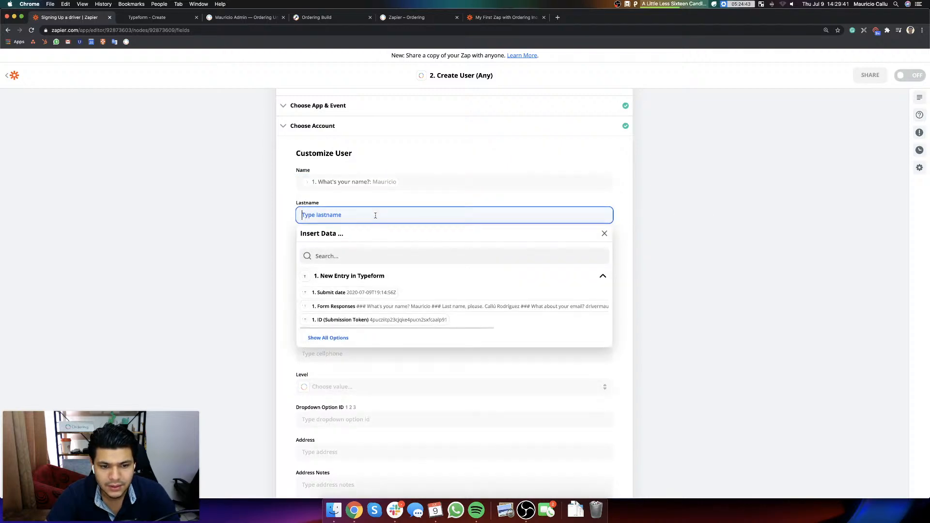
left_click(334, 341)
left_click(365, 361)
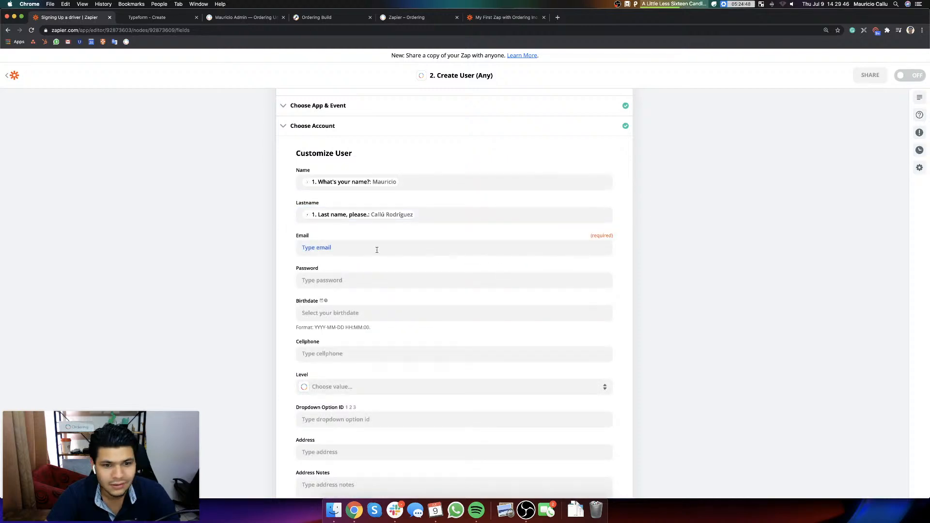
Step: Map the user's Email to the "What about your email?" answer from Typeform
left_click(334, 248)
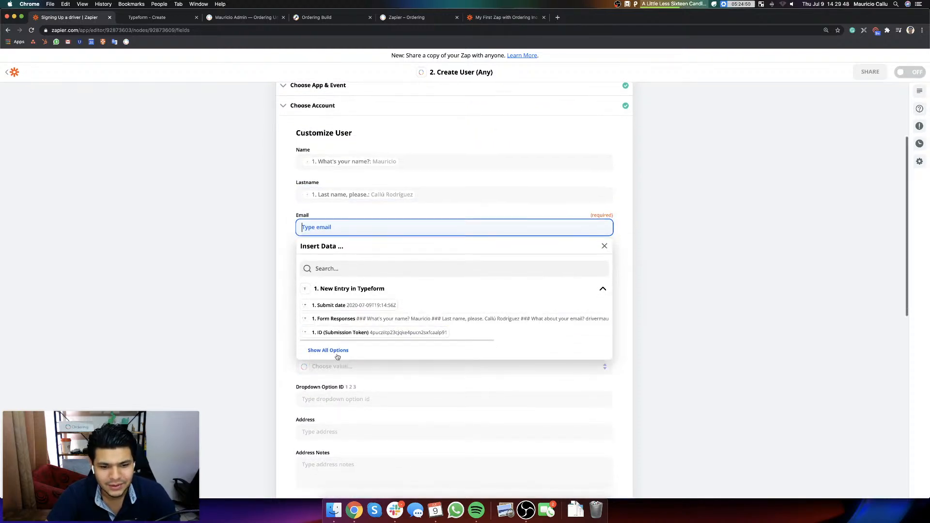
left_click(331, 350)
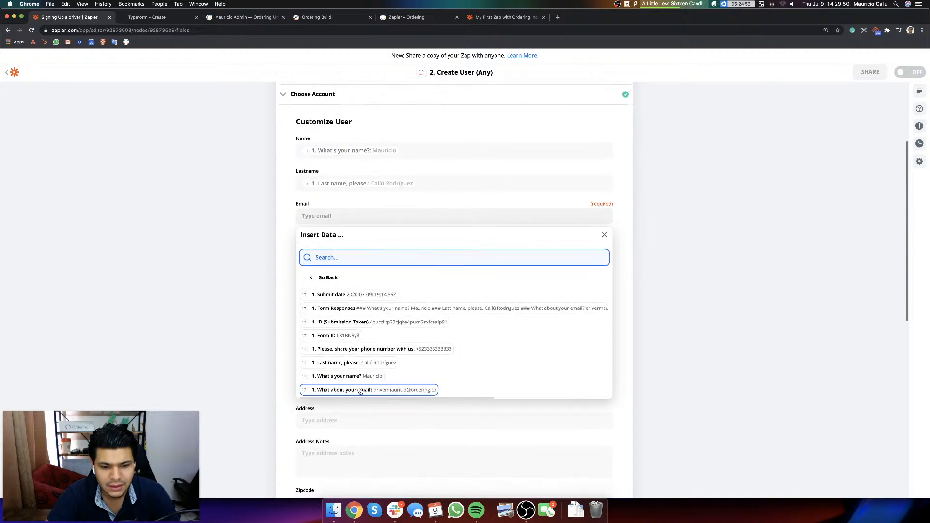
left_click(365, 389)
left_click(708, 193)
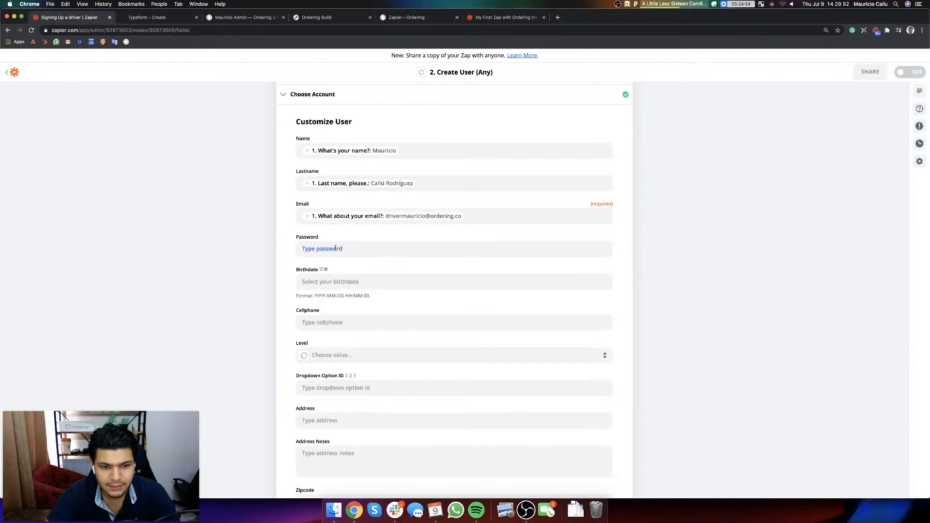
Step: Enter a fixed default password in the new user's Password field
left_click(391, 249)
type("132")
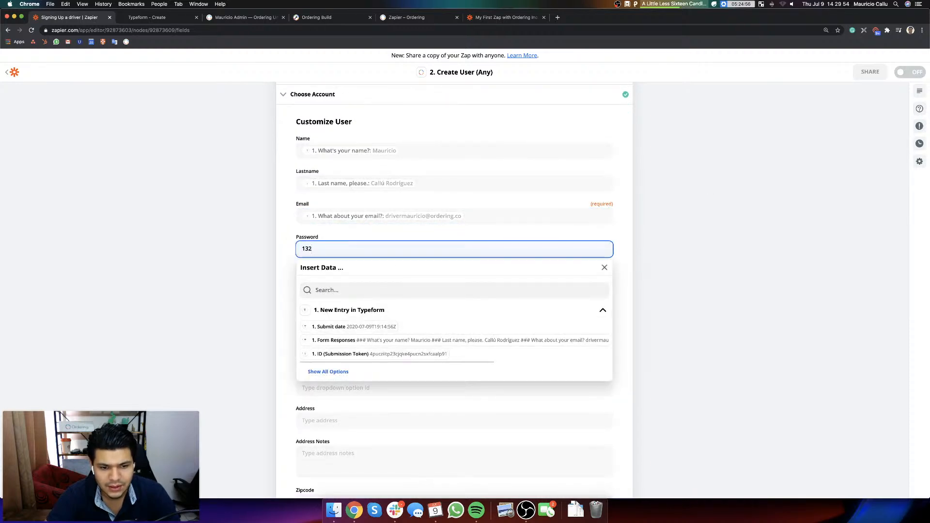
key("BackSpace")
key("BackSpace")
type("234")
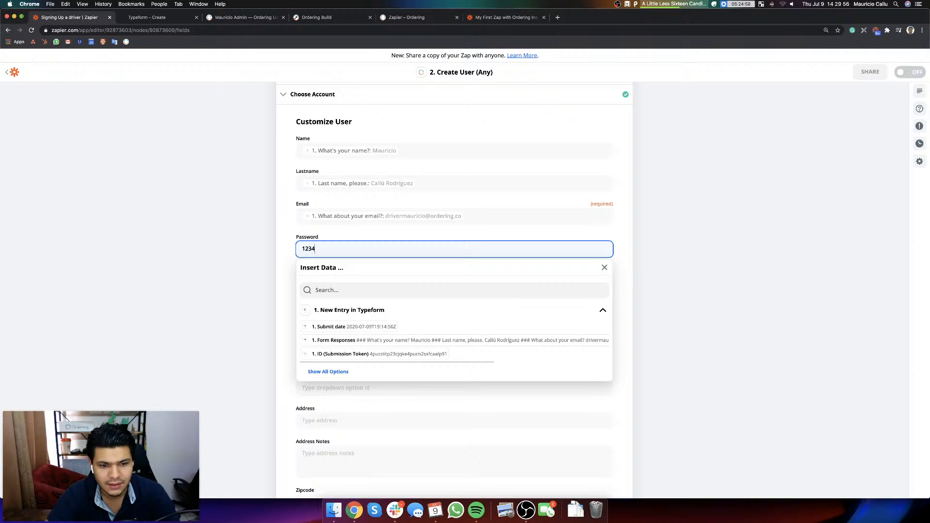
type("5678")
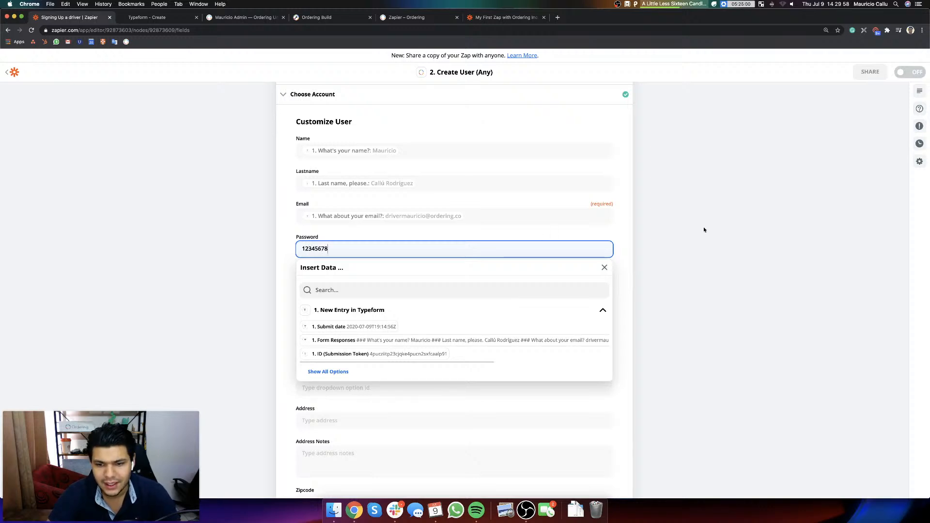
left_click(703, 227)
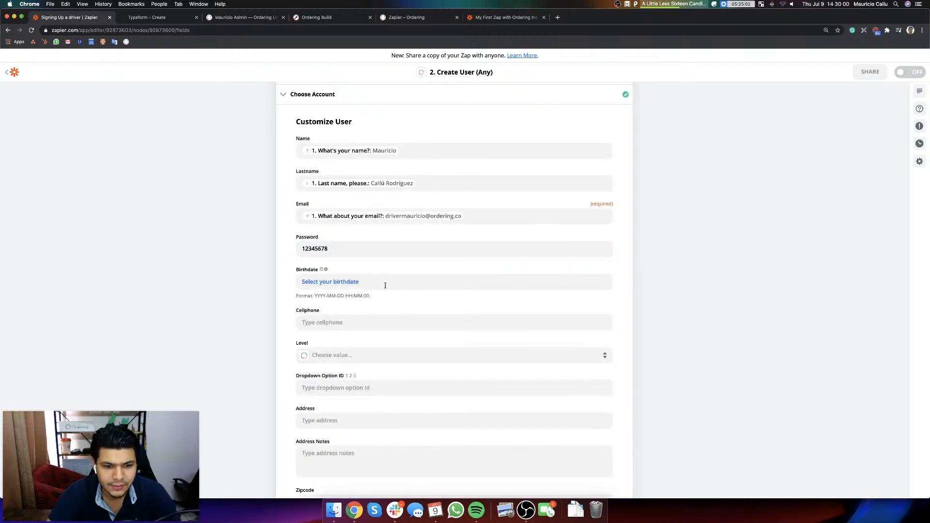
Step: Map the user's Cellphone to the "Please, share your phone number with us." answer from Typeform
scroll(725, 358, "down", 2)
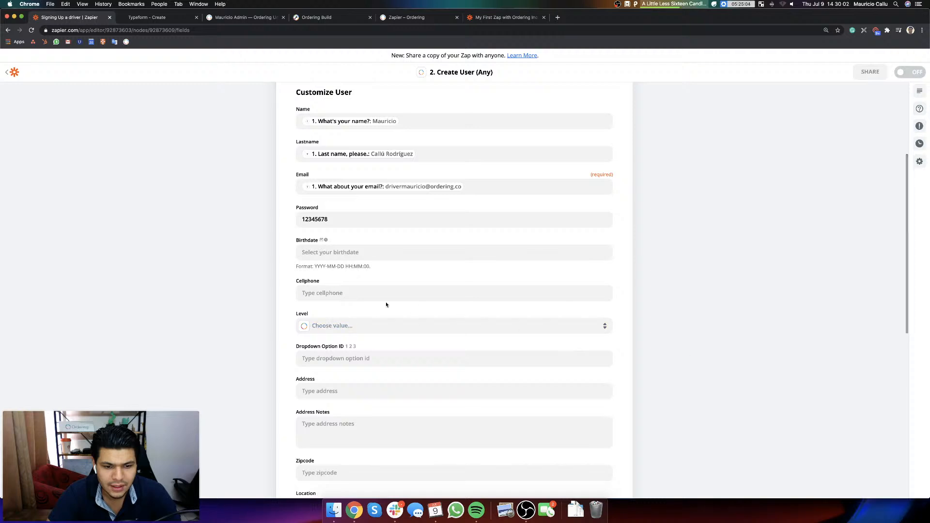
left_click(359, 295)
left_click(328, 414)
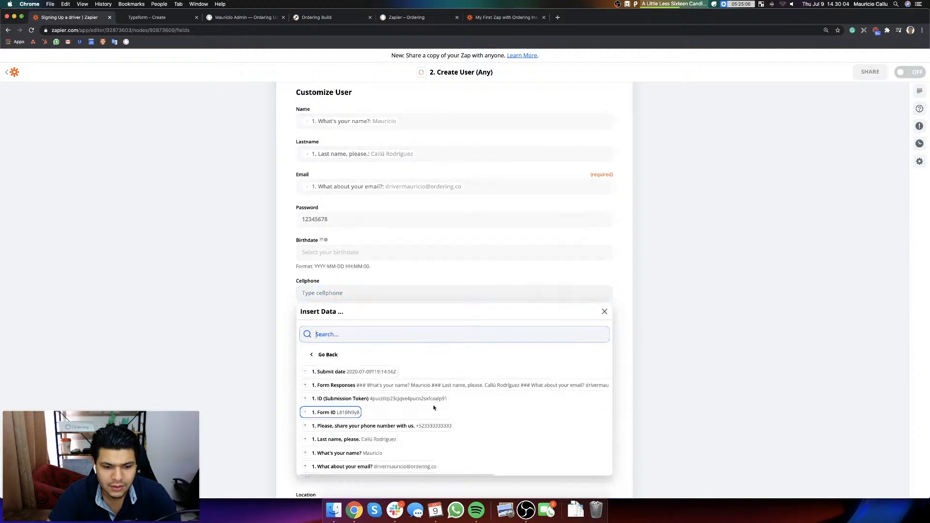
left_click(420, 425)
left_click(689, 309)
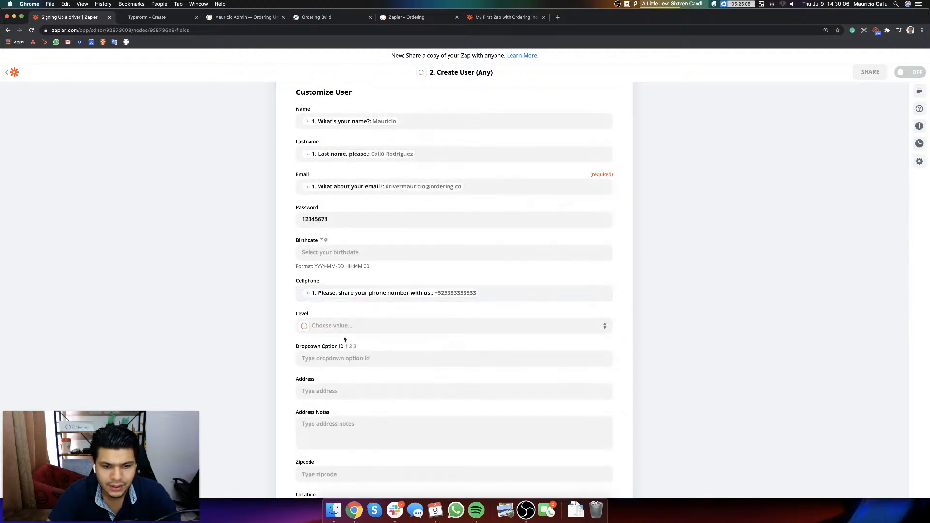
Step: Set the user's Level to Driver and leave the Dropdown Option ID empty
left_click(338, 325)
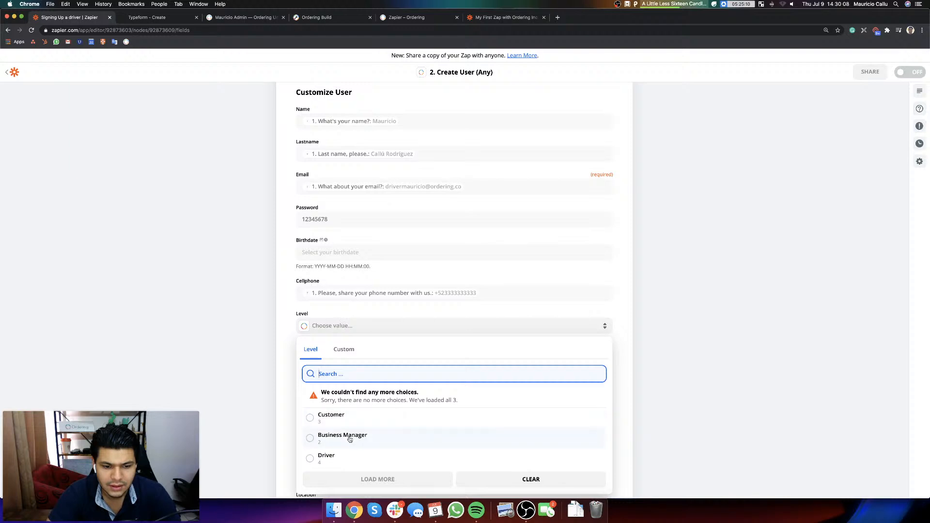
scroll(350, 439, "down", 2)
scroll(349, 439, "down", 2)
left_click(336, 409)
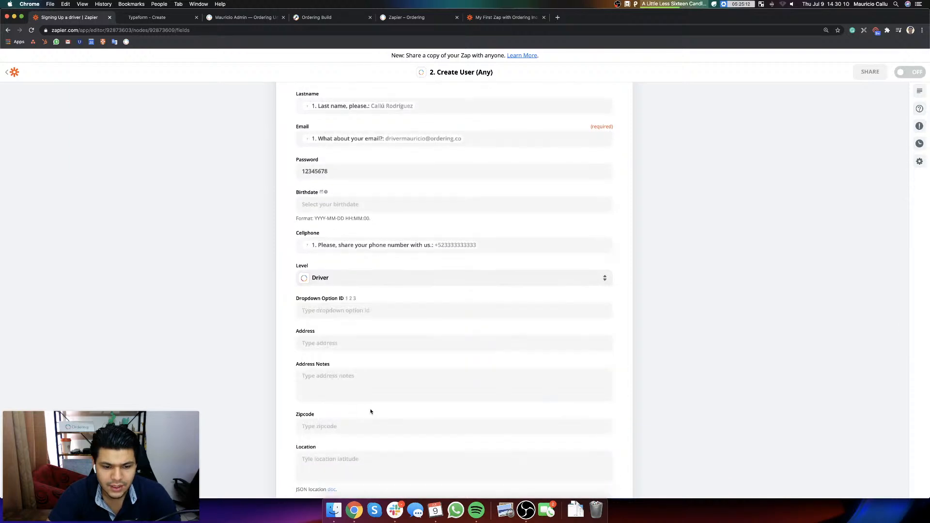
left_click(415, 310)
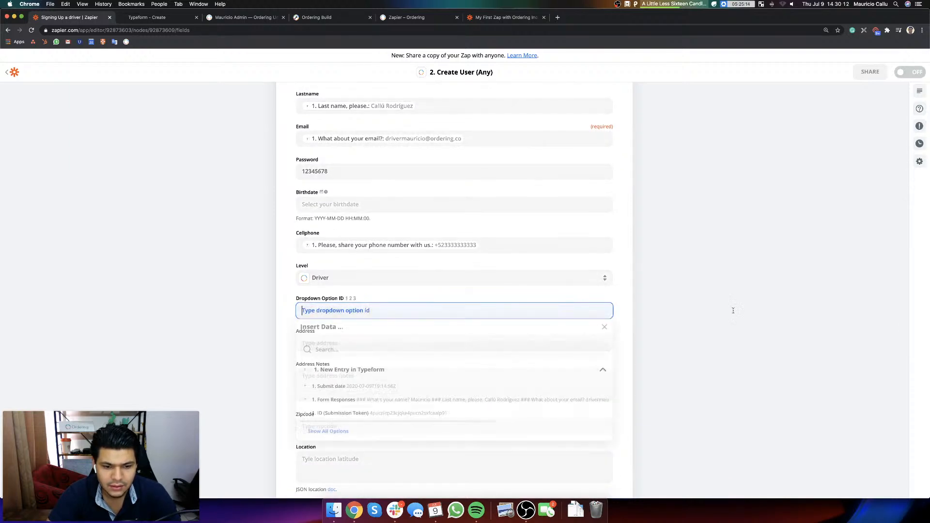
left_click(691, 327)
Step: Set Available (Driver) to False and Enabled to True for the new user
scroll(686, 339, "down", 5)
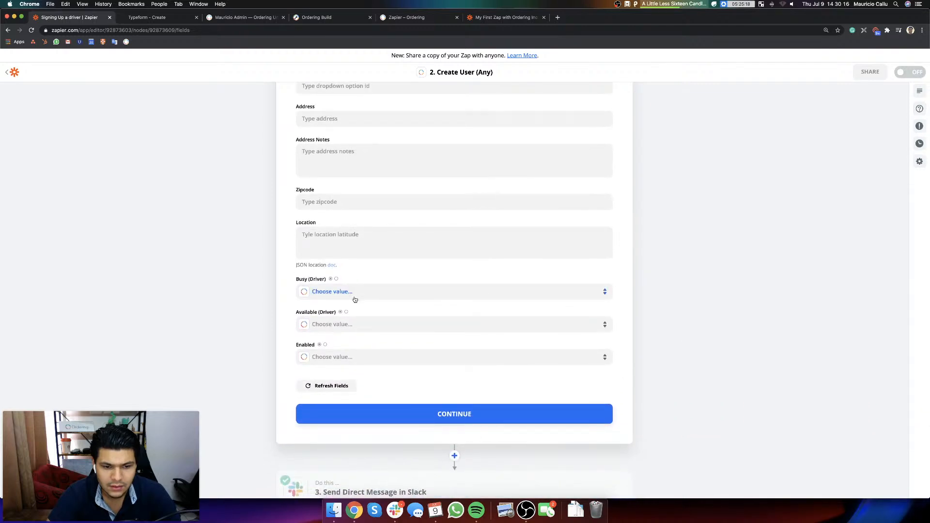
left_click(369, 331)
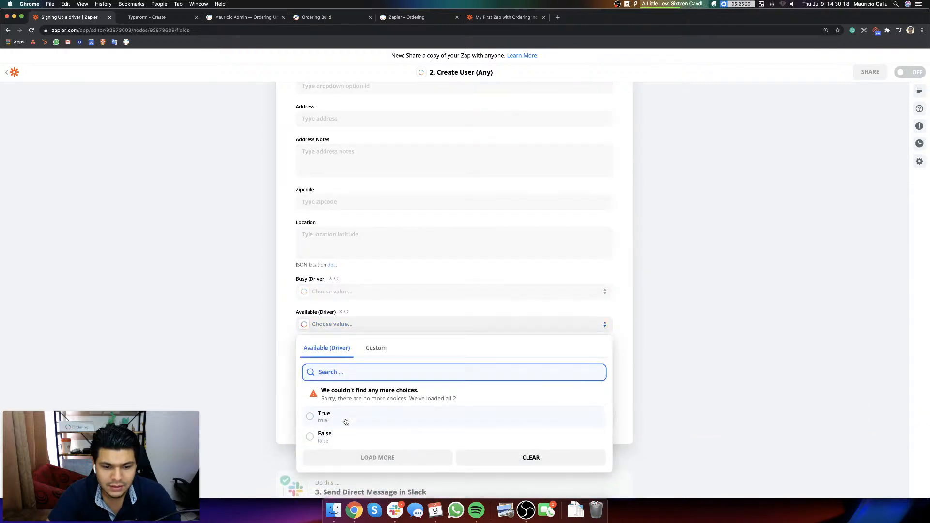
left_click(336, 438)
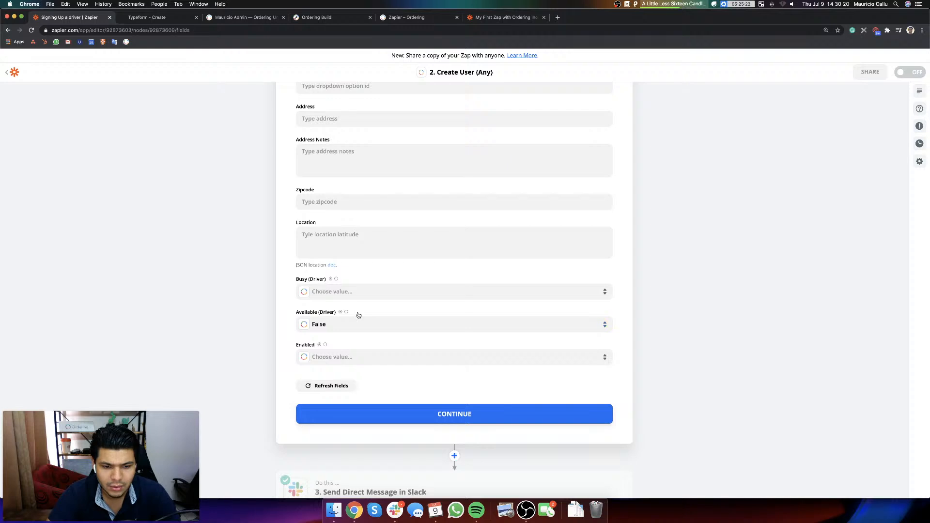
left_click(359, 357)
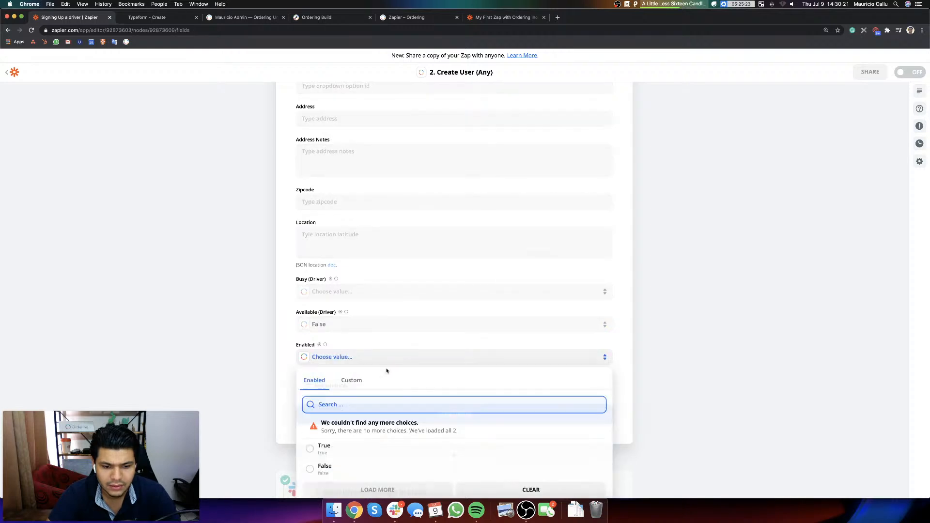
left_click(357, 444)
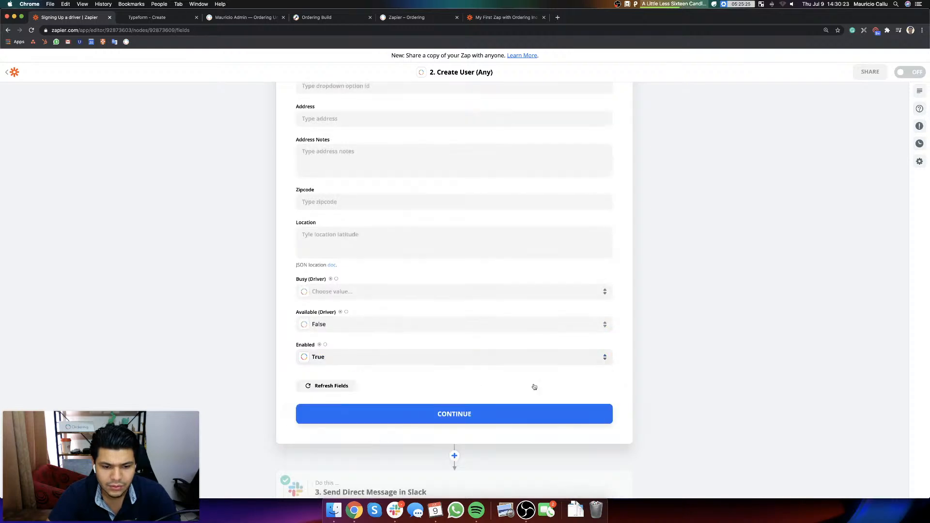
Step: Continue to the Send Data test, send the test user to Ordering Inc and review the returned data
left_click(440, 414)
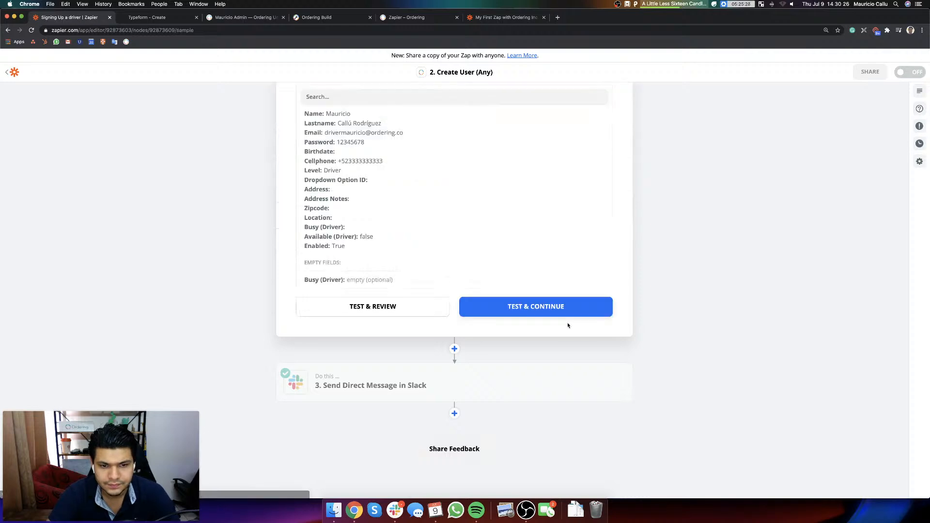
left_click(542, 315)
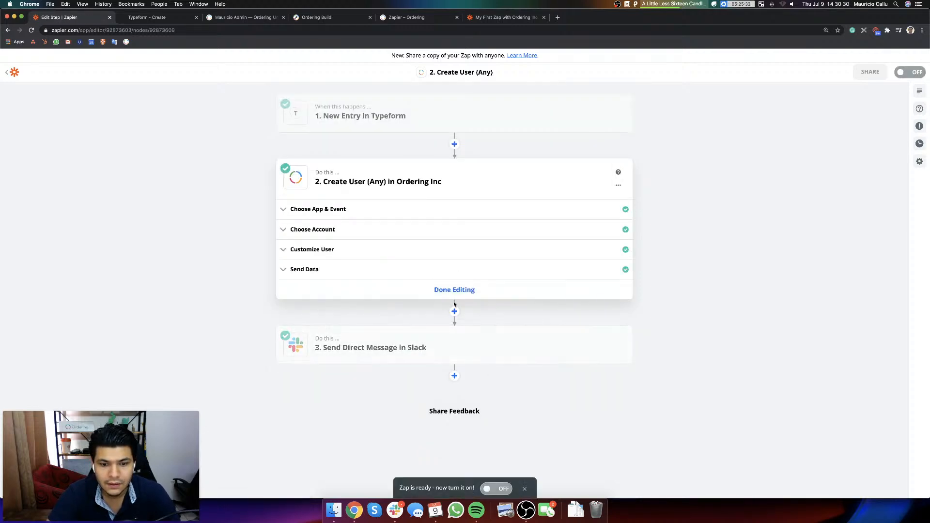
left_click(327, 275)
scroll(306, 262, "down", 3)
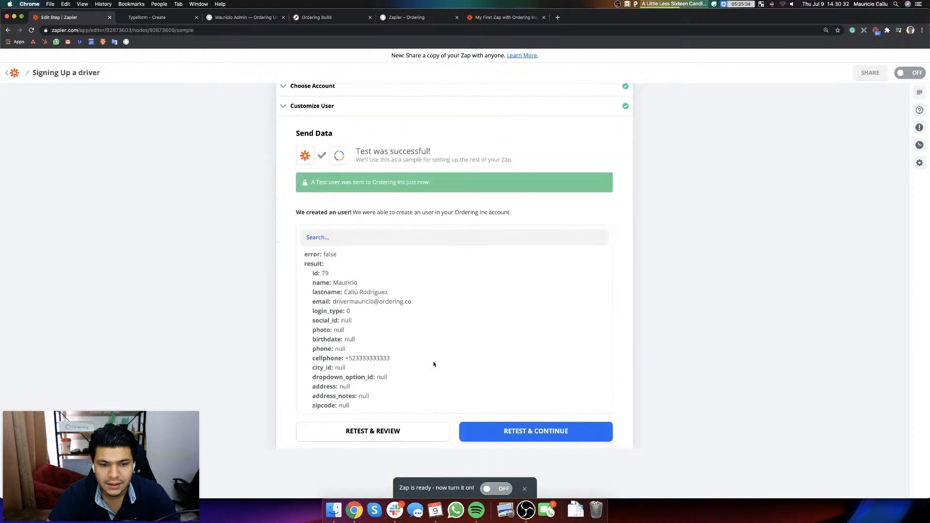
scroll(306, 262, "down", 1)
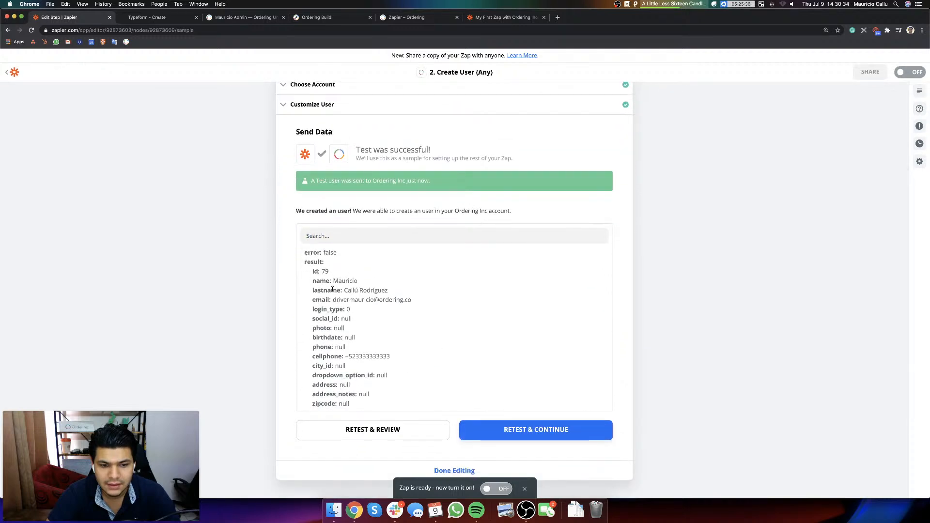
Step: Switch to the Ordering University website and check the Drivers list in the Delivery Manager settings for the test driver
left_click(227, 18)
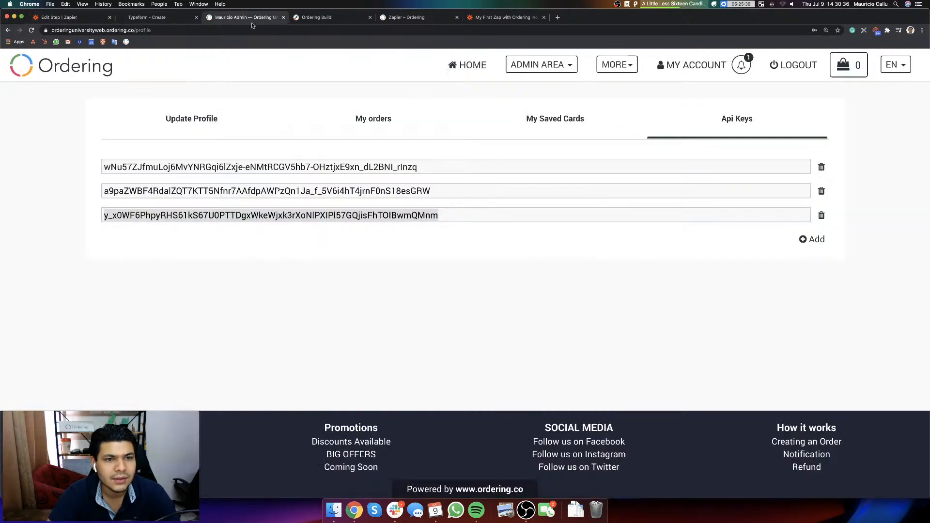
left_click(552, 65)
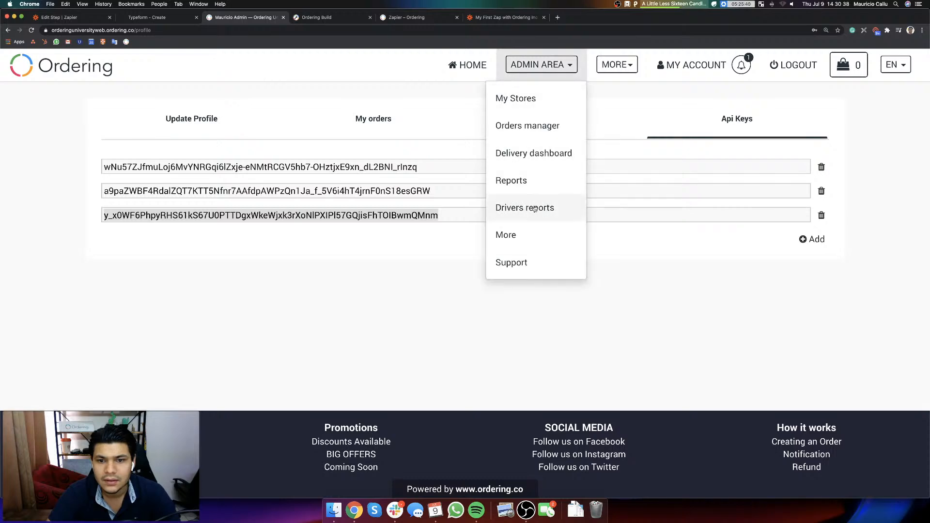
left_click(531, 233)
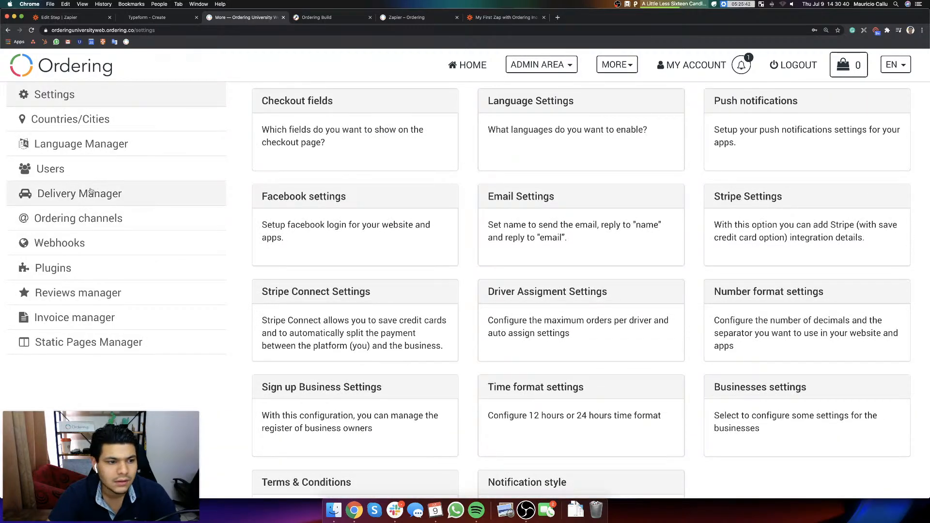
left_click(91, 194)
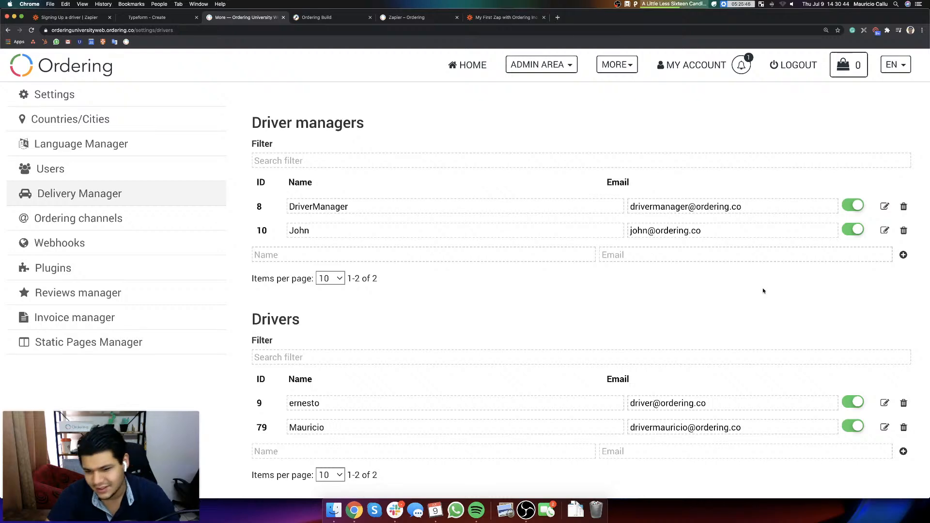
scroll(763, 290, "down", 3)
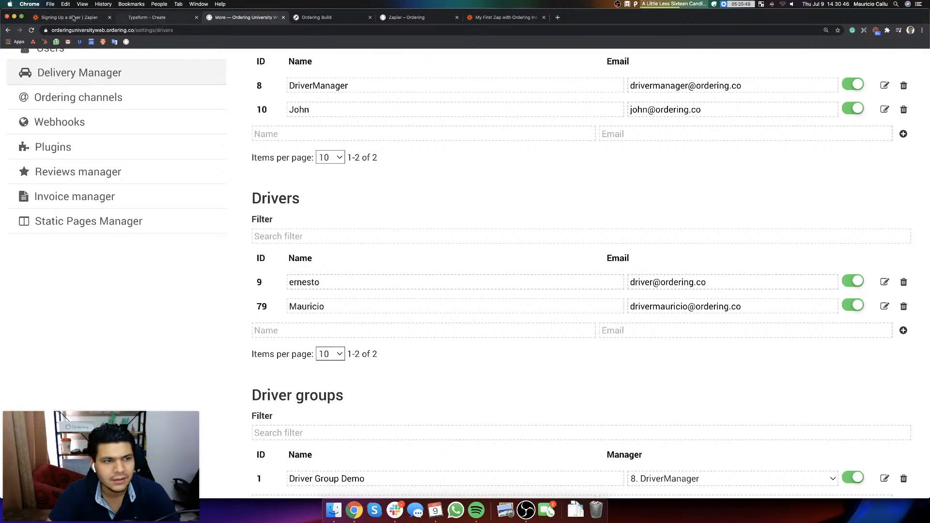
Step: Return to the "Signing Up a driver" zap and turn it on
left_click(73, 18)
left_click(507, 18)
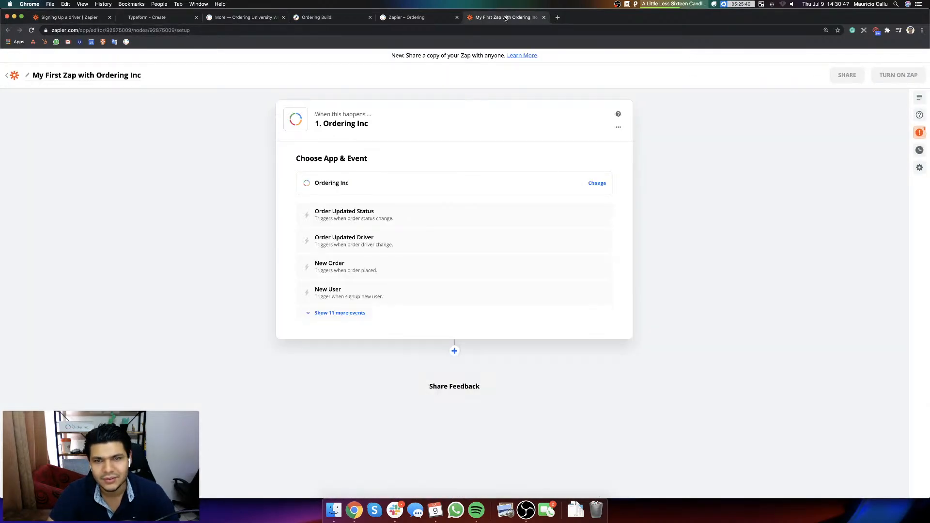
left_click(398, 21)
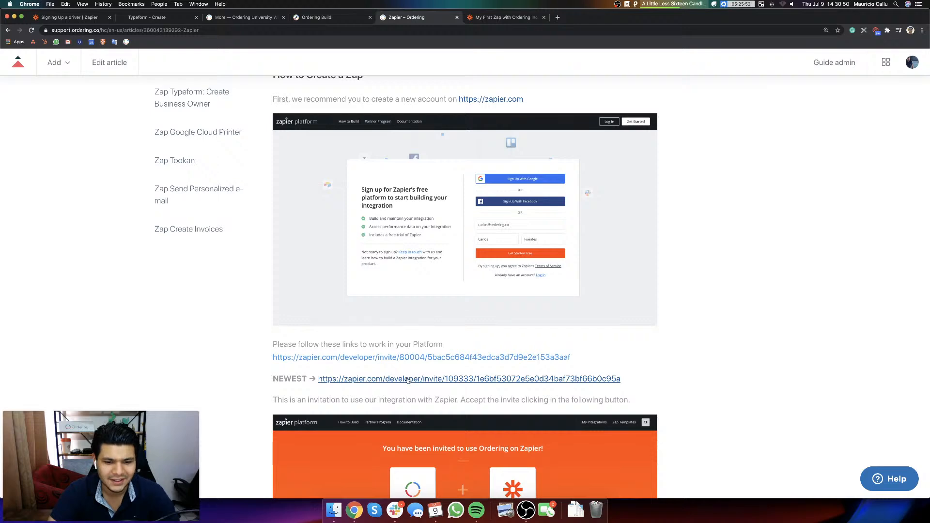
left_click(75, 19)
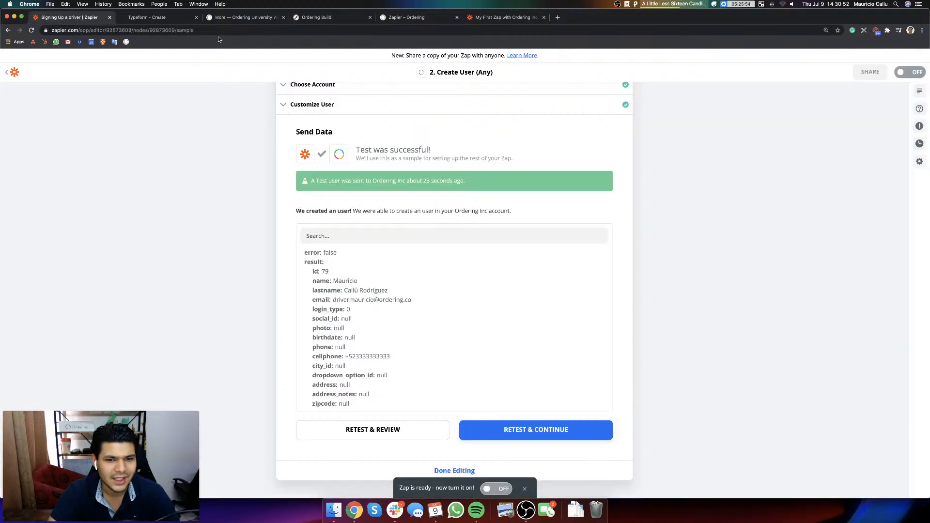
left_click(497, 489)
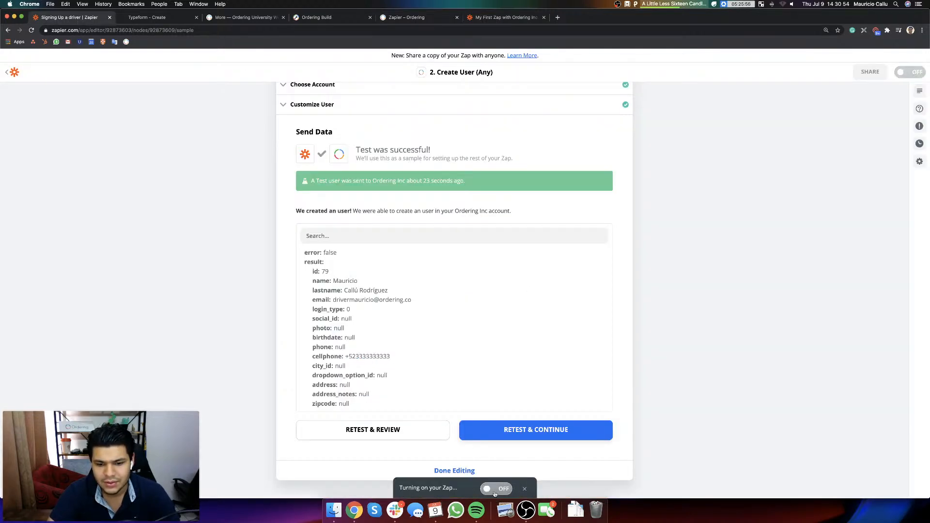
scroll(469, 422, "down", 3)
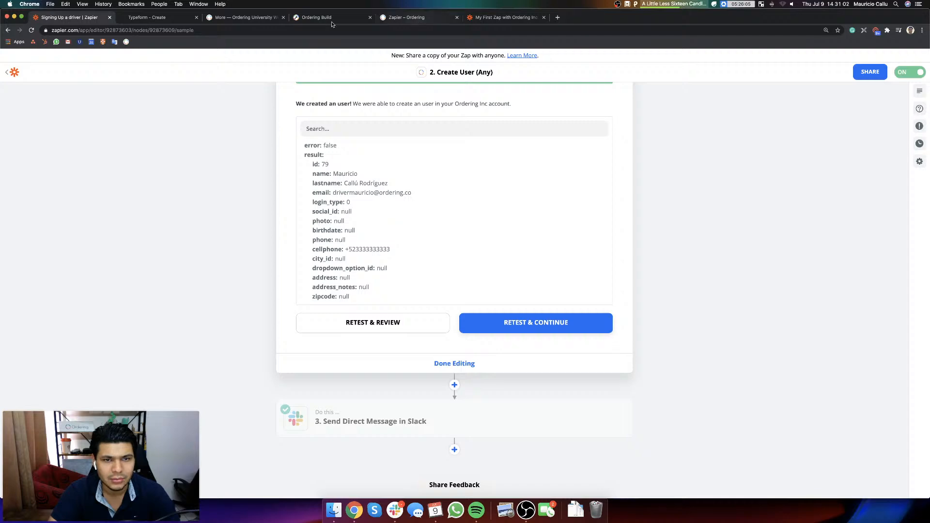
Step: Go back to the Ordering University website, open the linked driver sign-up Typeform and start it at the first question
left_click(242, 17)
scroll(512, 323, "down", 5)
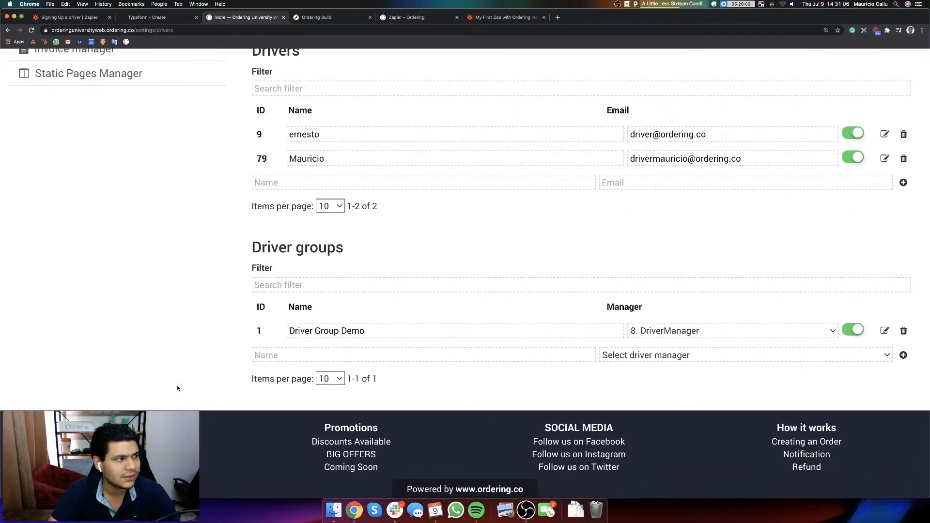
key("super+Left")
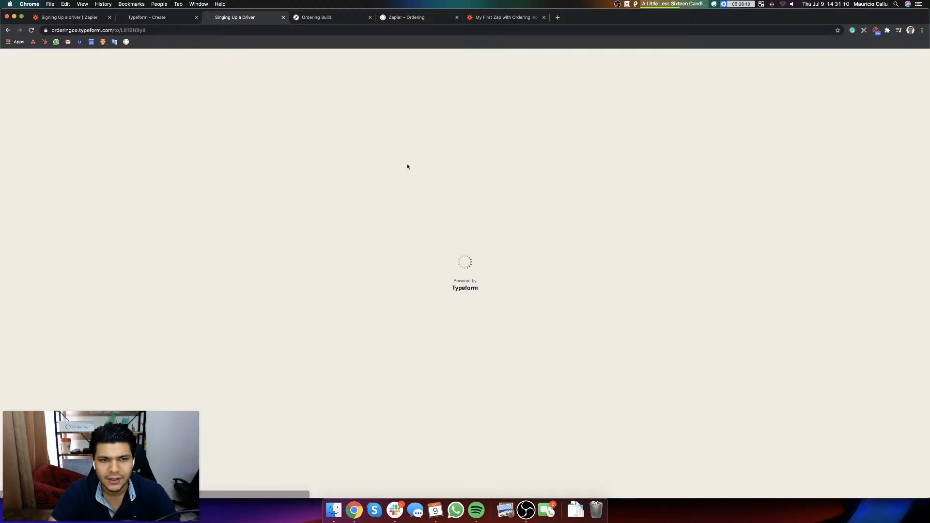
left_click(465, 397)
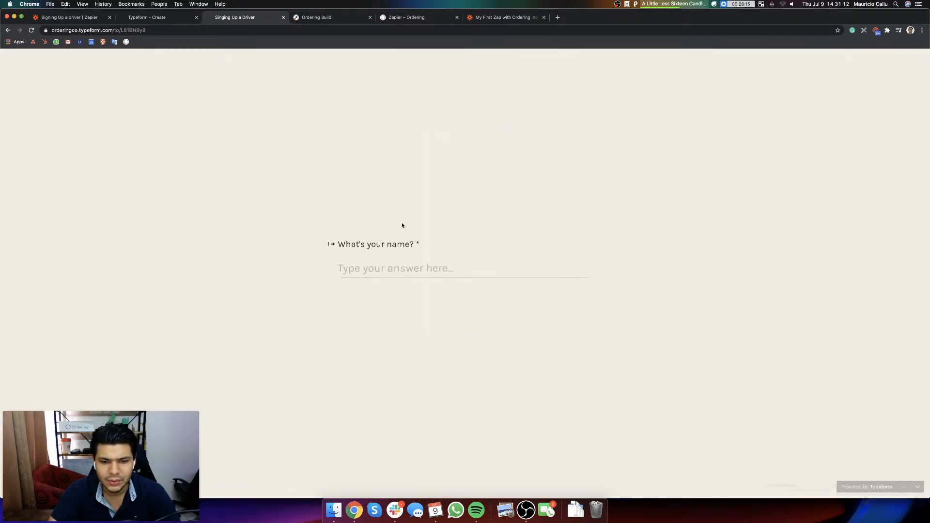
Step: Select the driver sign-up form's web address and look over the "Signing Up a driver" zap and the Typeform editor before returning to the form
left_click(119, 29)
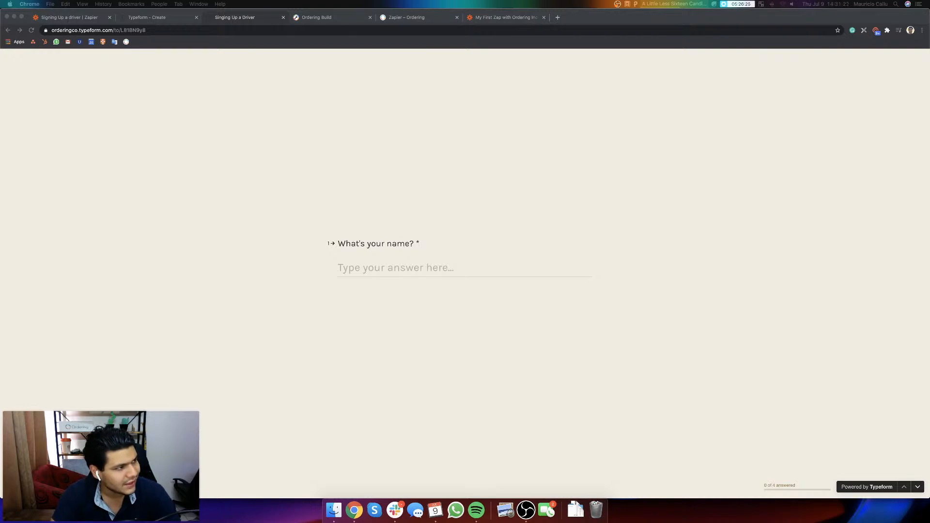
left_click(315, 160)
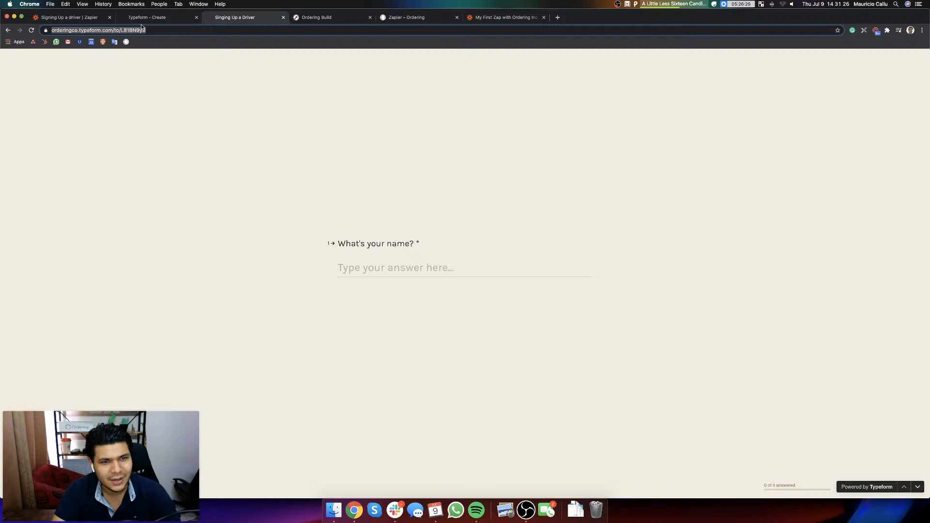
left_click(143, 20)
left_click(75, 20)
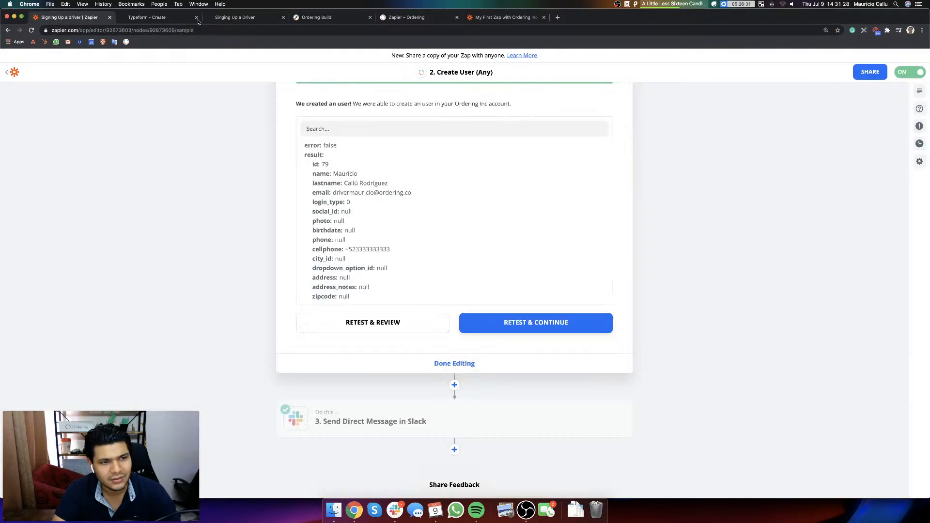
left_click(145, 18)
left_click(268, 20)
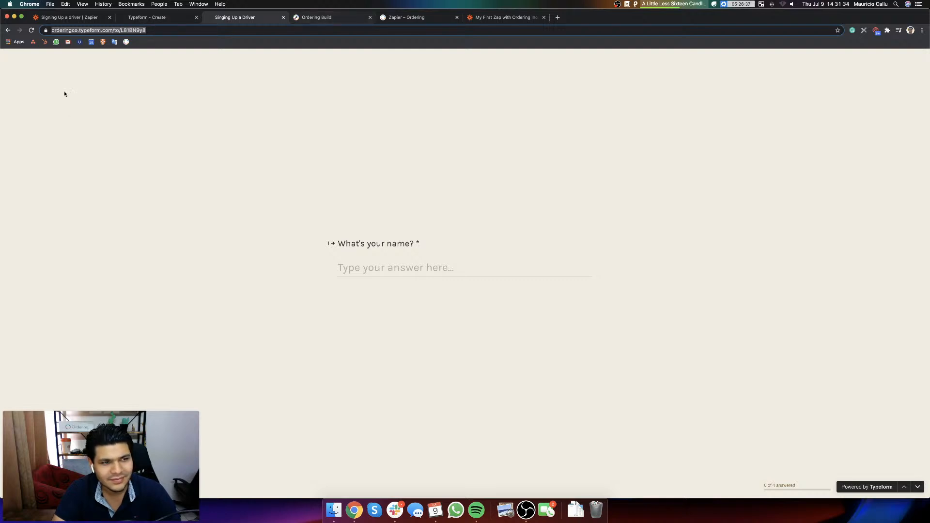
Step: Go back to the Drivers list on the Ordering University website and switch to Slack to check Zapier's direct messages about new drivers
left_click(8, 31)
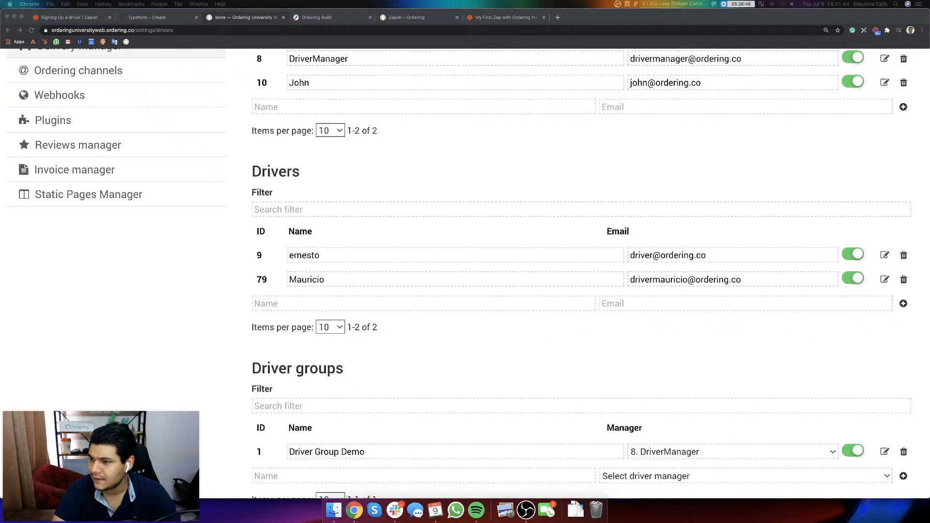
key("XF86AudioRaiseVolume")
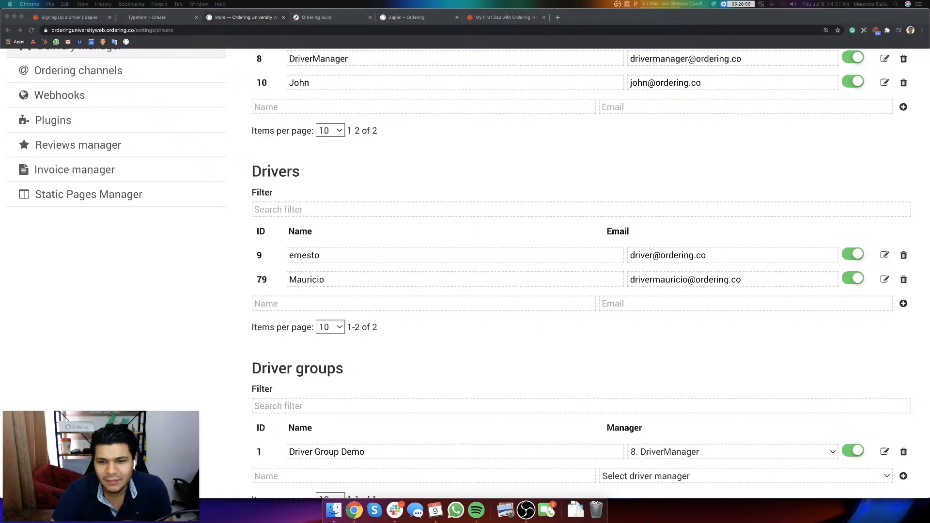
left_click(395, 510)
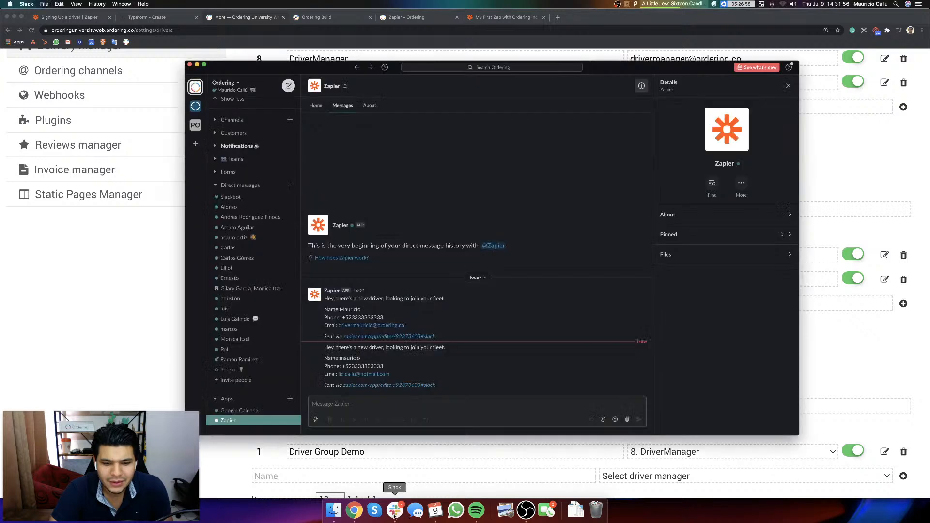
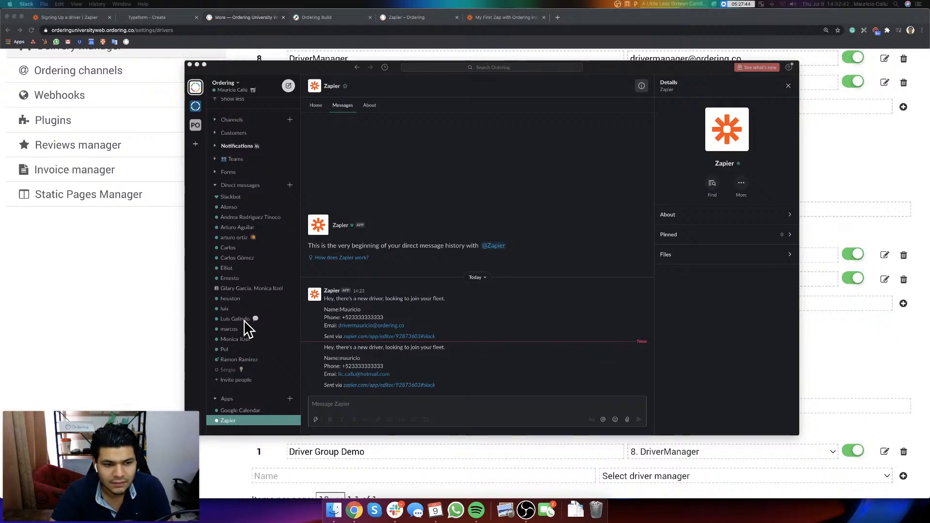
Step: Switch from Slack back to the Ordering University website and reload its Drivers page to check for the new sign-up
left_click(124, 321)
left_click(146, 18)
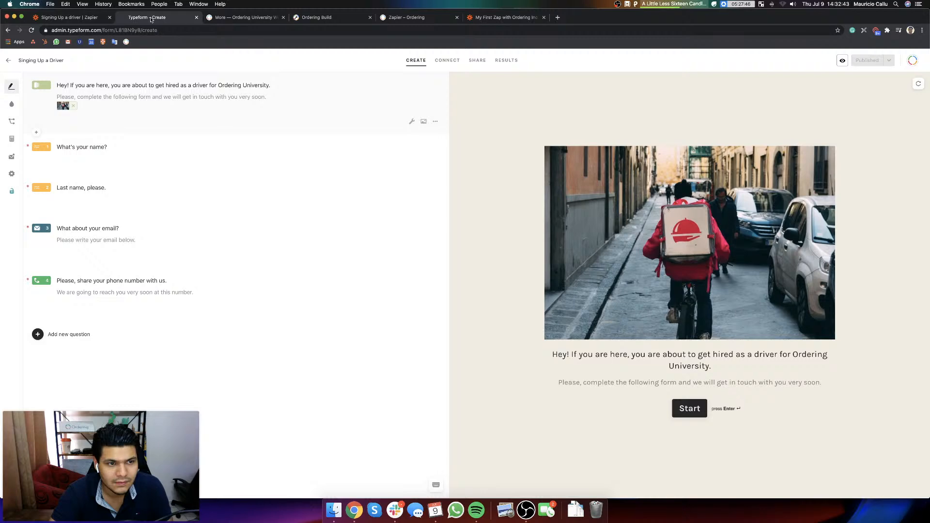
left_click(230, 17)
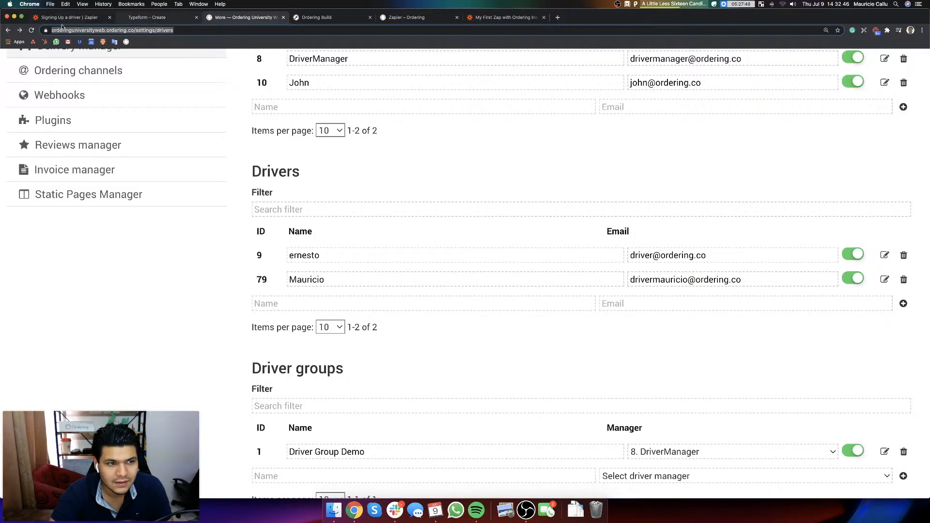
left_click(32, 31)
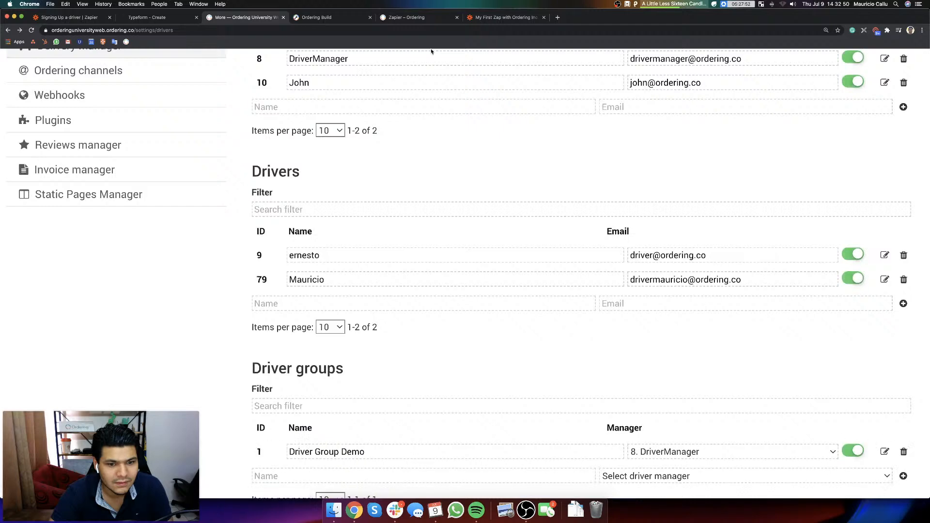
Step: Go to the "Signing Up a driver" zap and review the test result of its Create User step
left_click(69, 19)
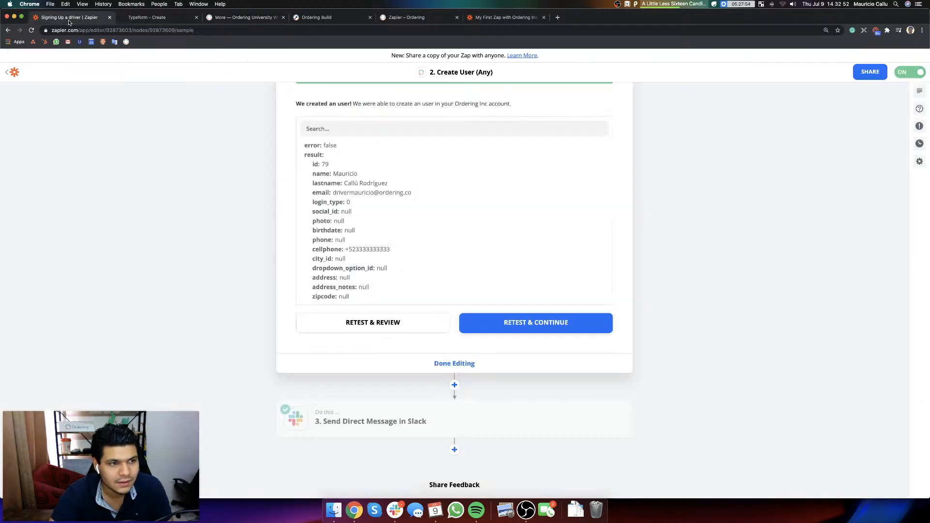
scroll(399, 254, "up", 5)
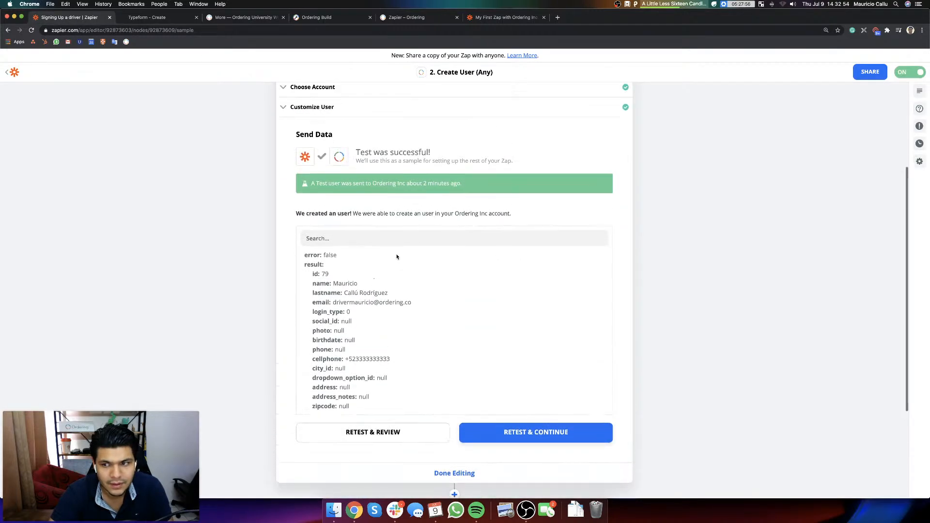
scroll(397, 255, "down", 5)
scroll(397, 257, "up", 3)
scroll(397, 256, "up", 1)
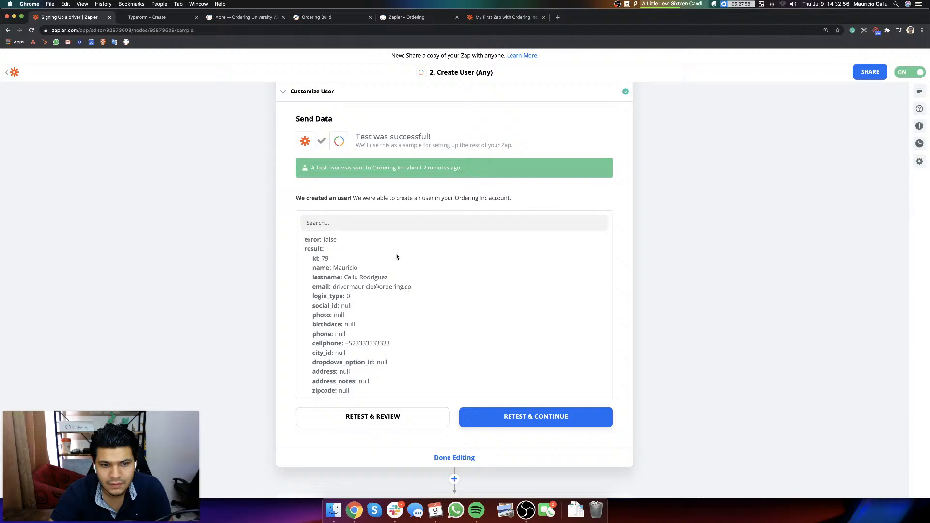
scroll(397, 257, "up", 5)
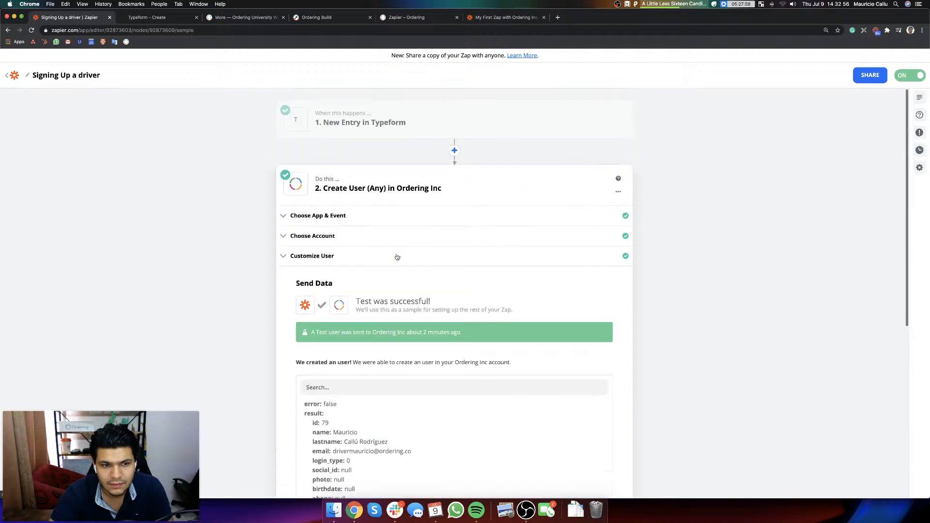
Step: View the individual responses in the driver form's Typeform results, and reload the Drivers page on the Ordering University website
left_click(158, 17)
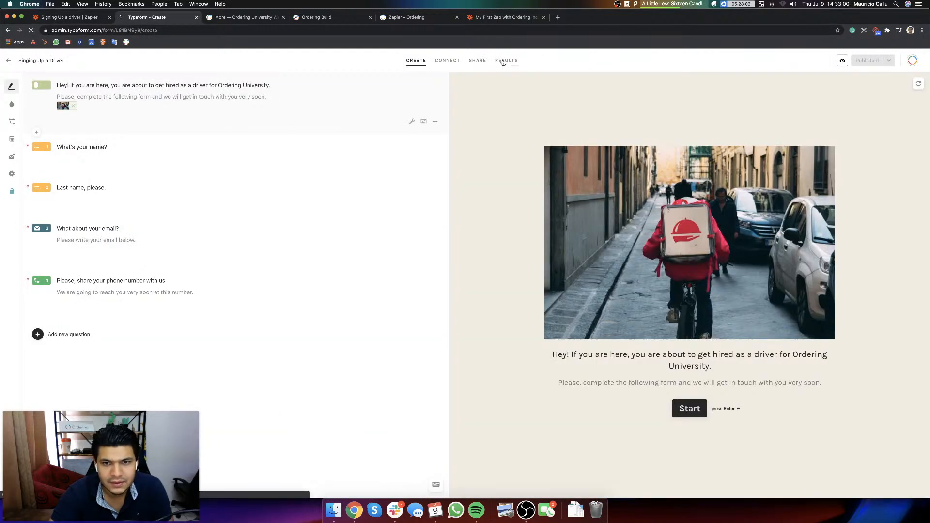
left_click(503, 61)
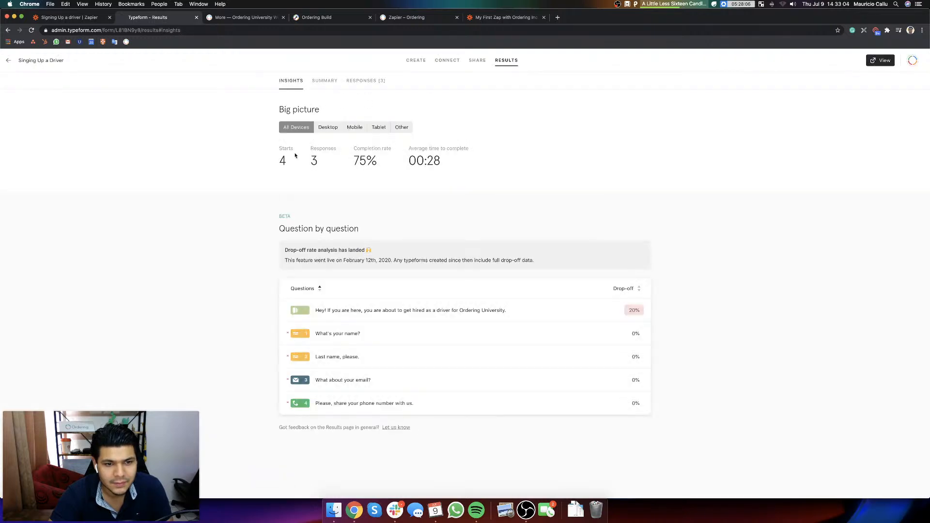
left_click(365, 85)
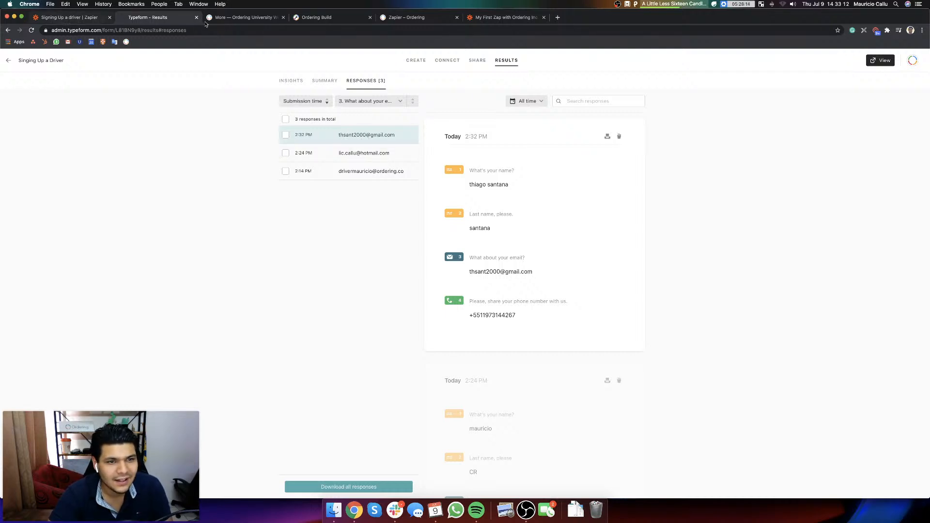
left_click(233, 20)
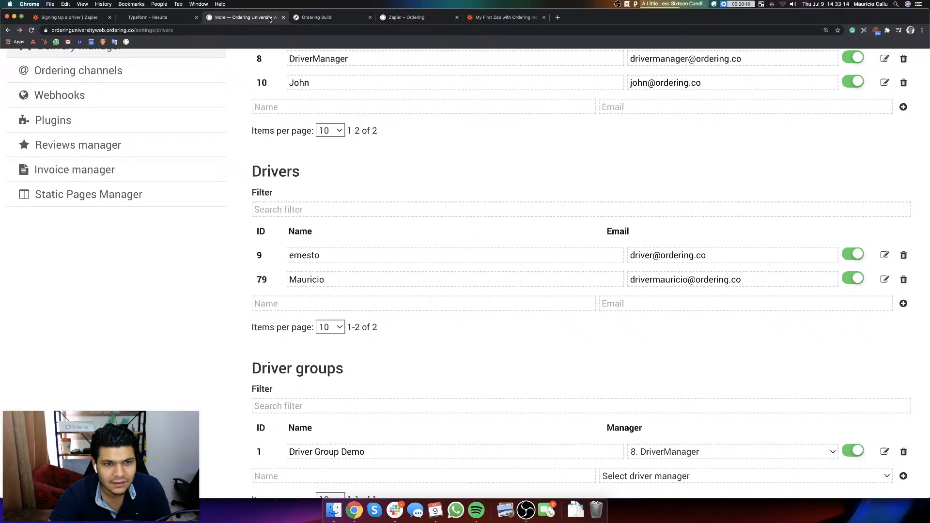
left_click(31, 30)
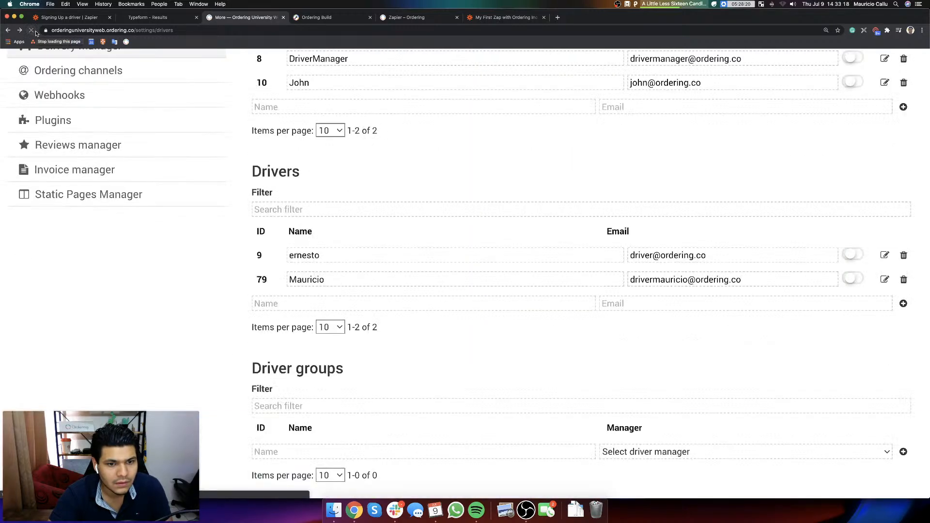
Step: Look in on the Ordering Build and Zapier support article pages and close the "My First Zap with Ordering Inc" page
left_click(328, 18)
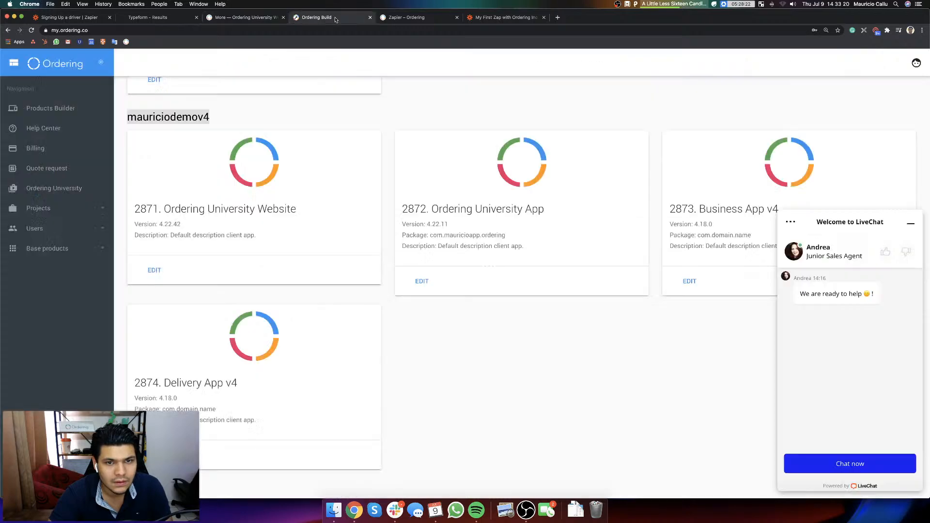
left_click(430, 23)
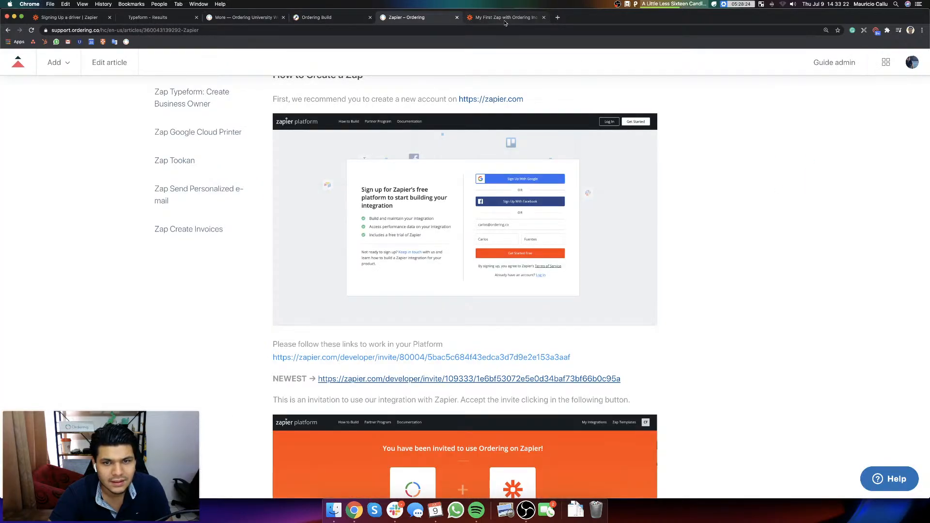
left_click(504, 22)
key("super+w")
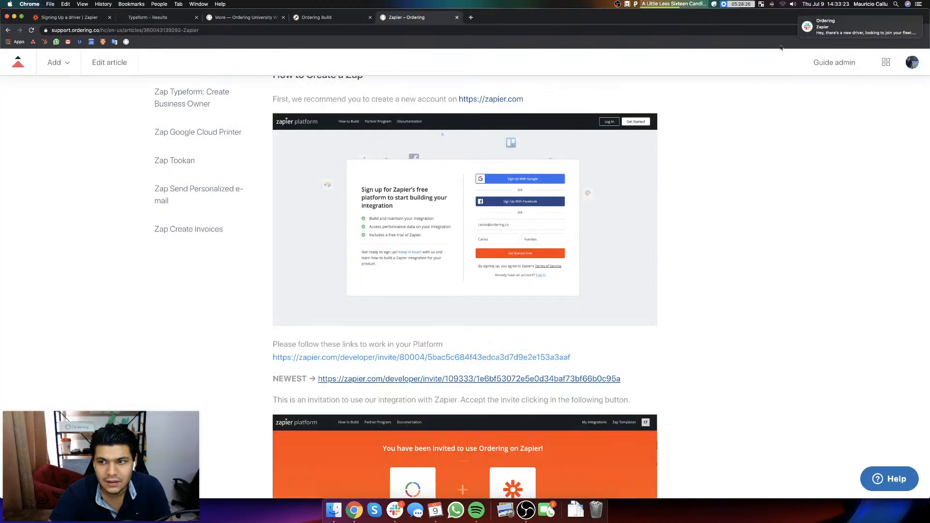
Step: Read Zapier's latest new-driver message in Slack from its notification, and refresh the Drivers list on the Ordering University website
left_click(822, 27)
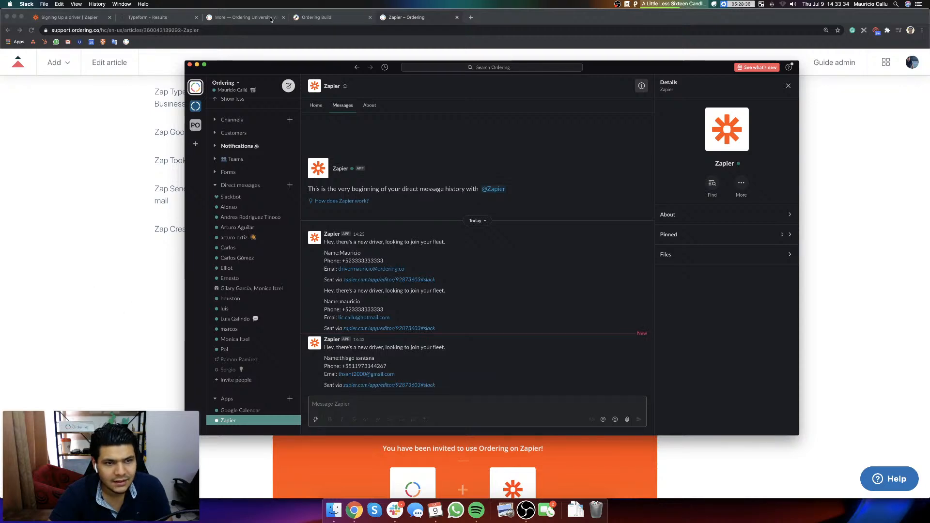
left_click(241, 18)
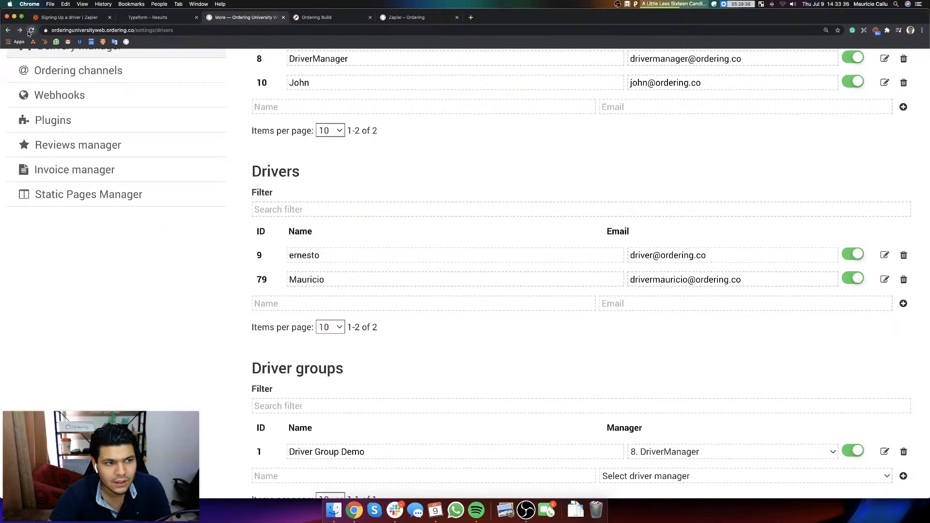
key("super+r")
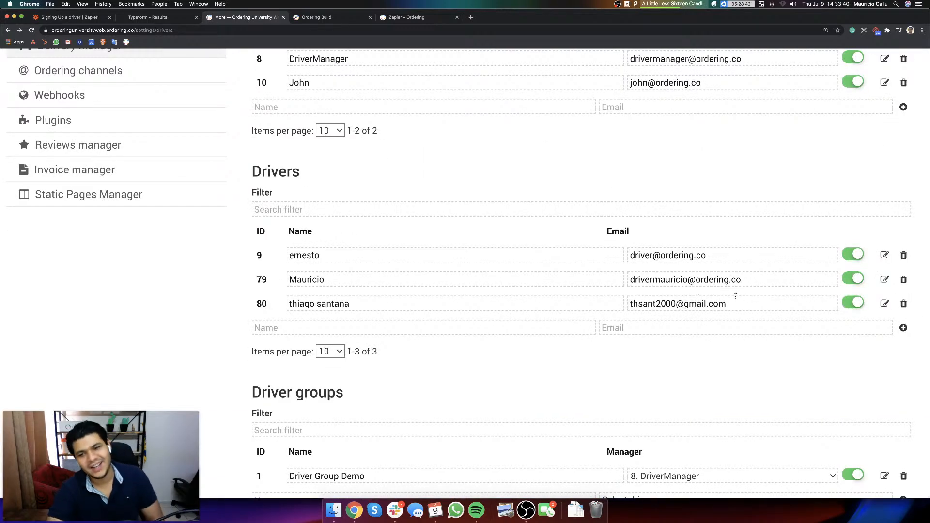
Step: Mute the computer's sound, then view the newest driver's settings and close them
key("XF86AudioLowerVolume")
key("XF86AudioLowerVolume")
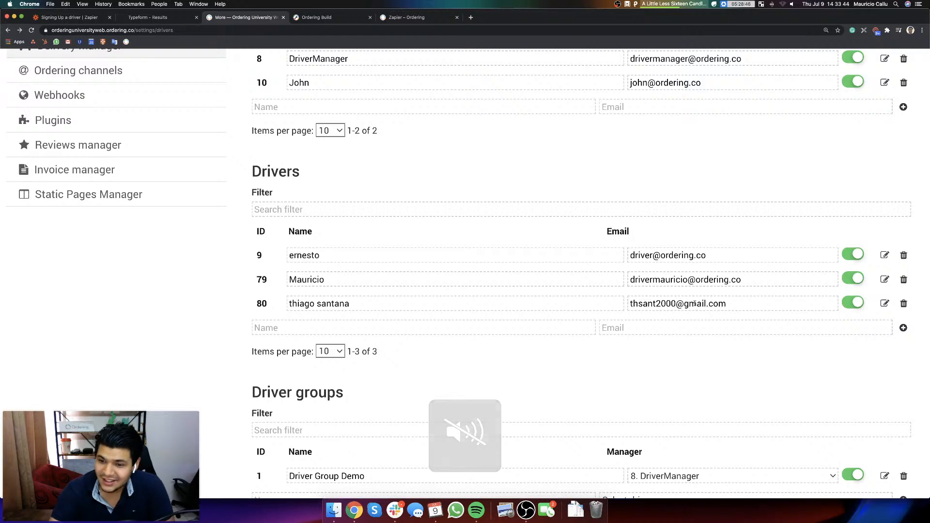
scroll(713, 304, "down", 3)
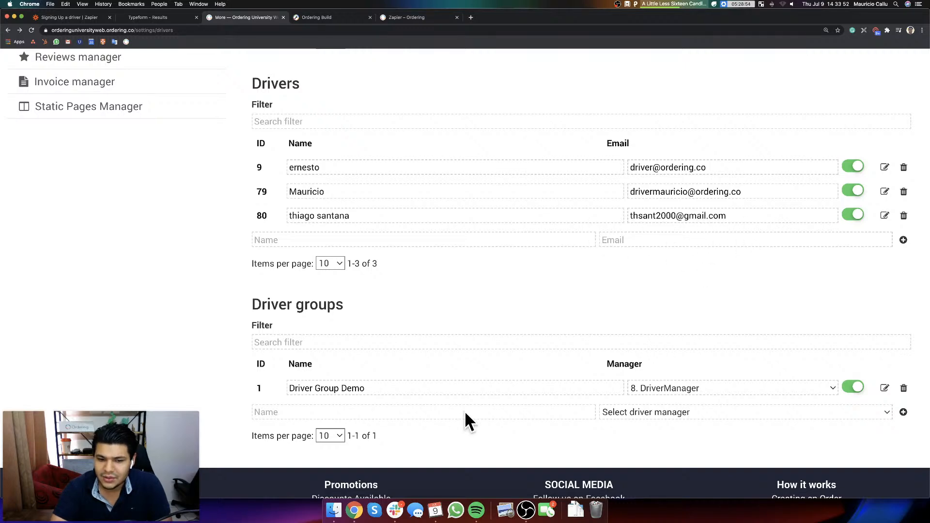
left_click(886, 215)
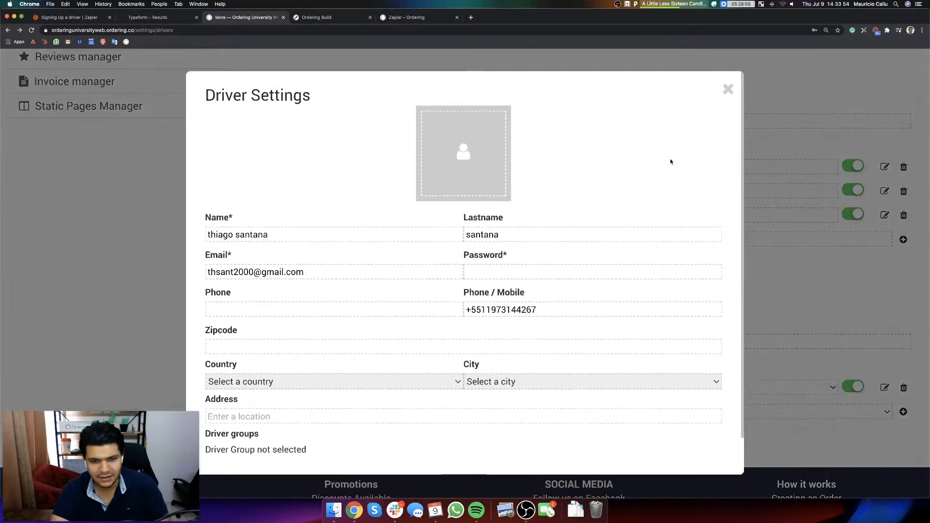
left_click(727, 89)
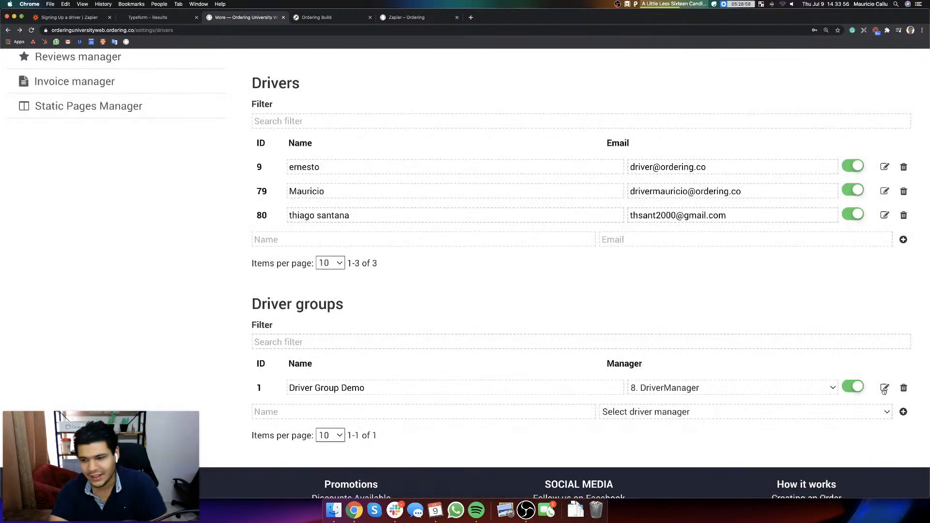
Step: Assign all drivers and all businesses to Driver Group Demo and close the group settings
left_click(885, 388)
scroll(328, 367, "down", 1)
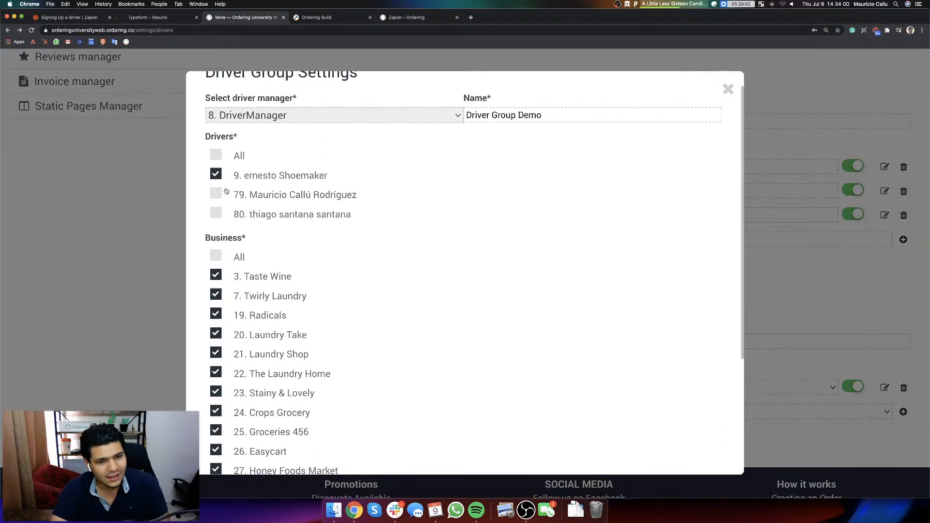
left_click(215, 213)
left_click(216, 155)
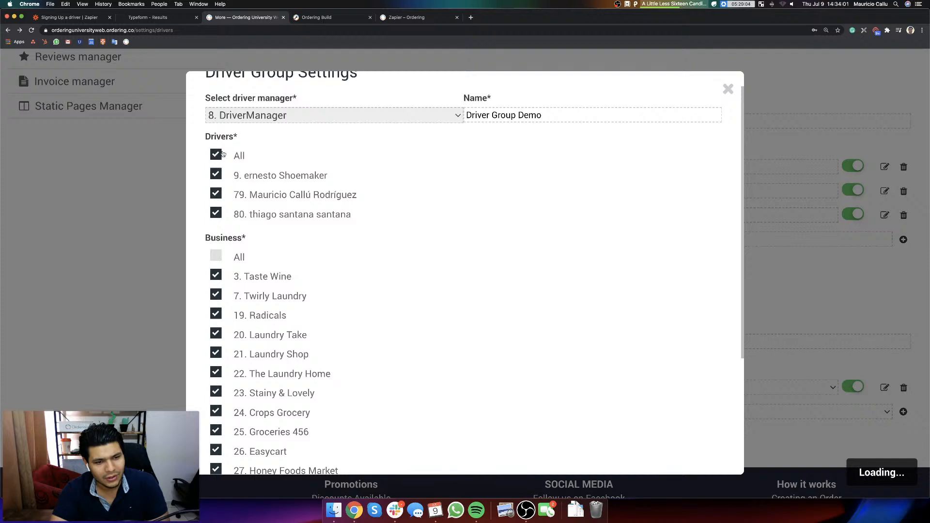
left_click(218, 260)
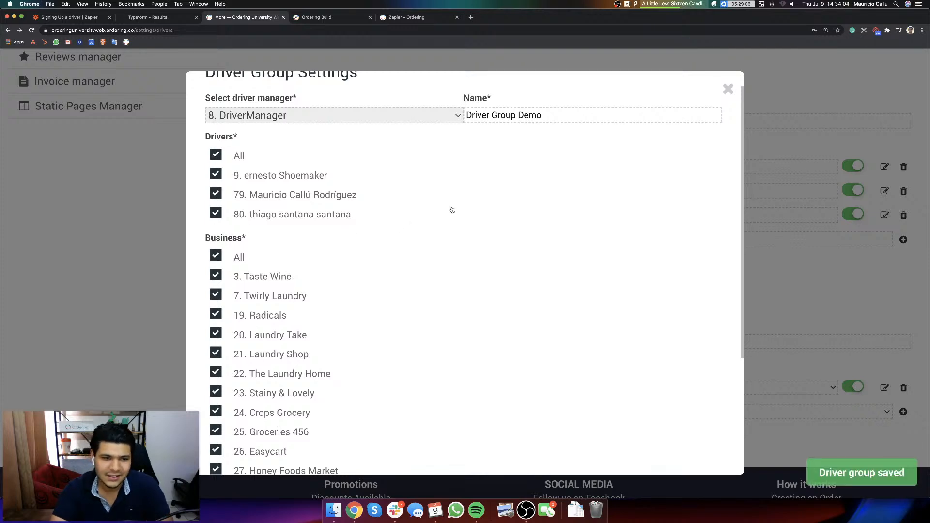
left_click(727, 89)
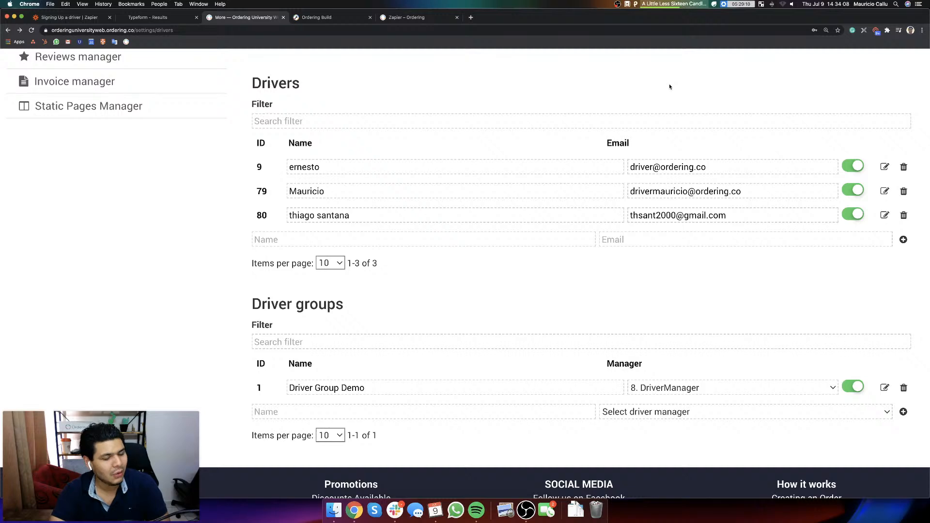
scroll(494, 256, "down", 2)
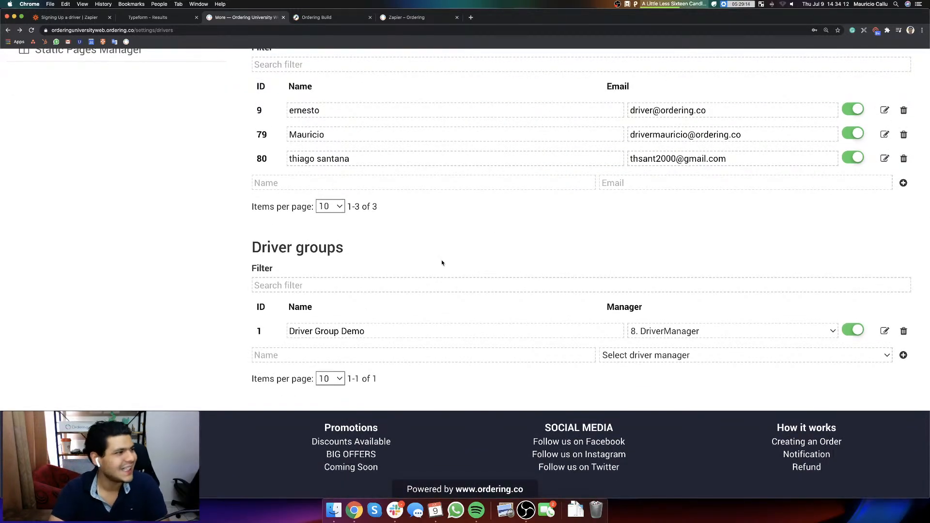
scroll(443, 262, "up", 10)
scroll(469, 281, "down", 4)
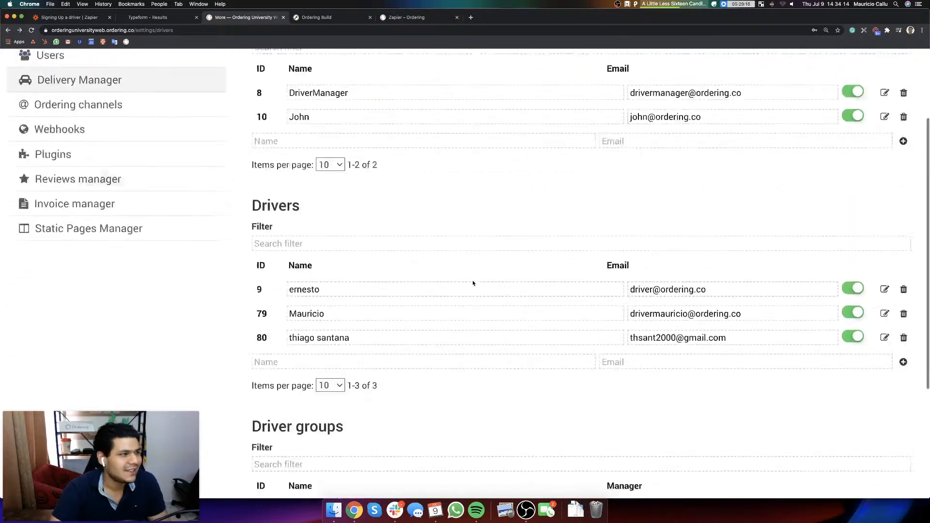
scroll(473, 283, "down", 5)
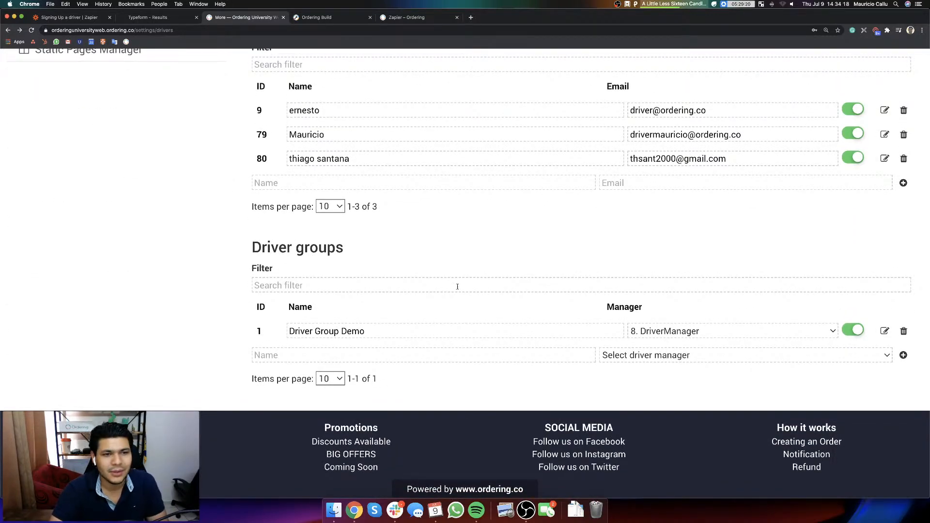
Step: Revisit the Typeform responses and the "Signing Up a driver" zap, and return to Ordering's Zapier support article
left_click(165, 18)
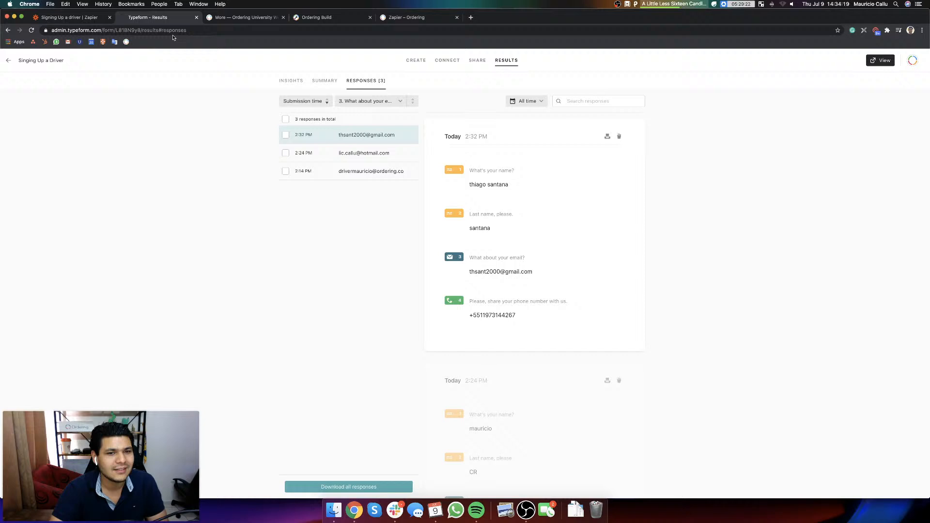
left_click(73, 17)
left_click(411, 18)
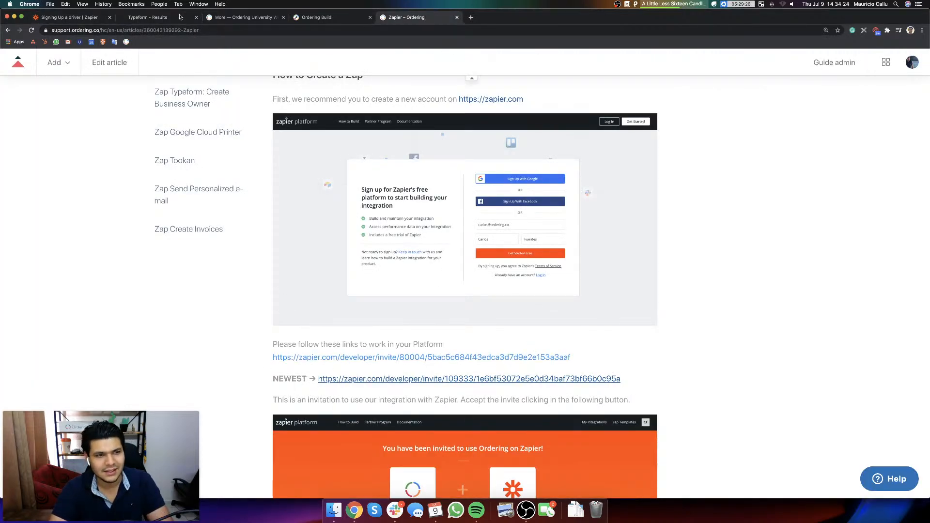
left_click(209, 29)
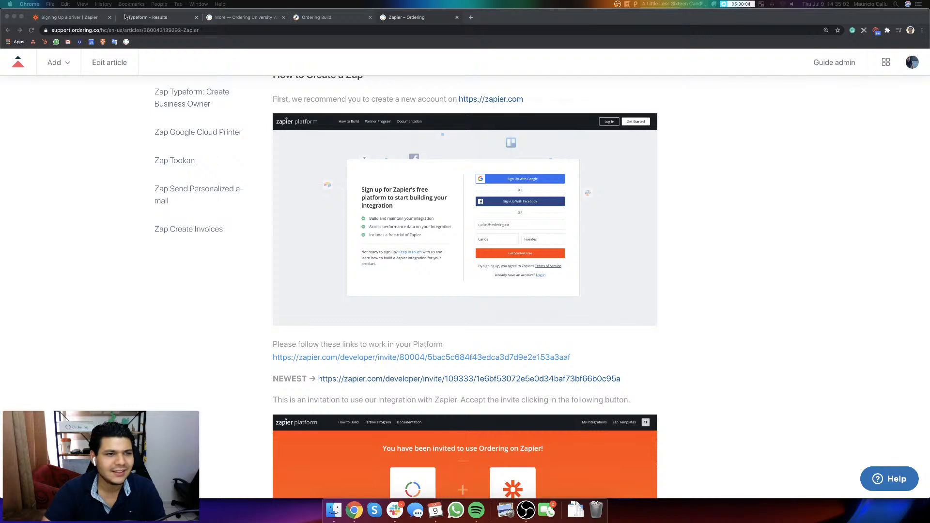
Step: Add a Gmail action to the "Signing Up a driver" zap after the Send Direct Message in Slack step
left_click(70, 17)
scroll(588, 374, "down", 4)
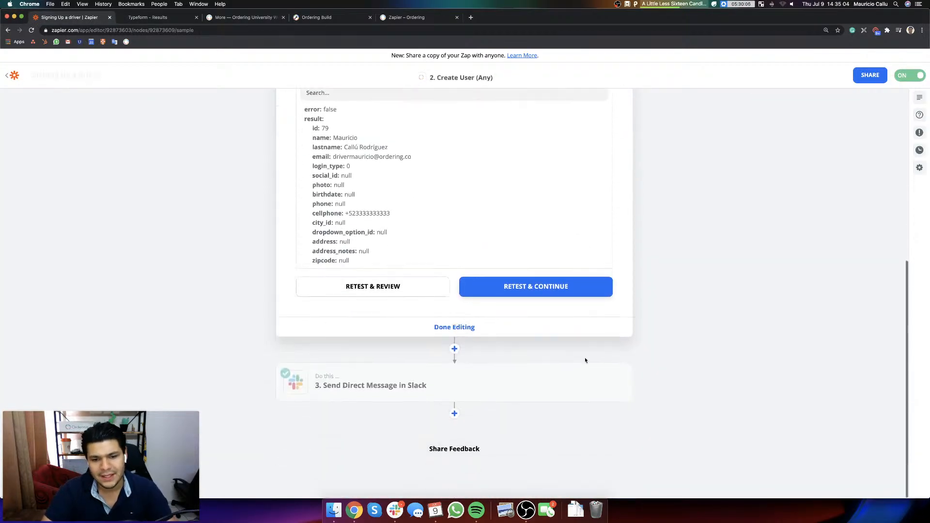
left_click(454, 413)
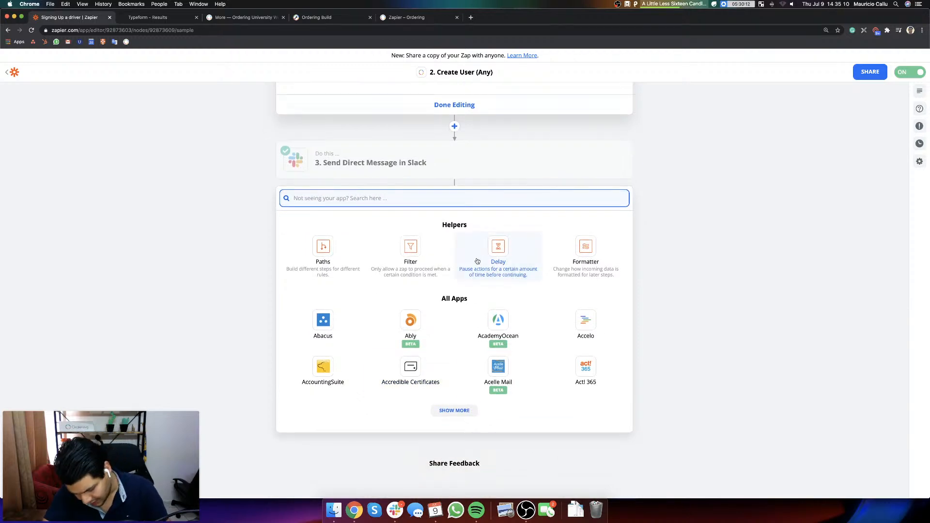
type("gm")
left_click(326, 320)
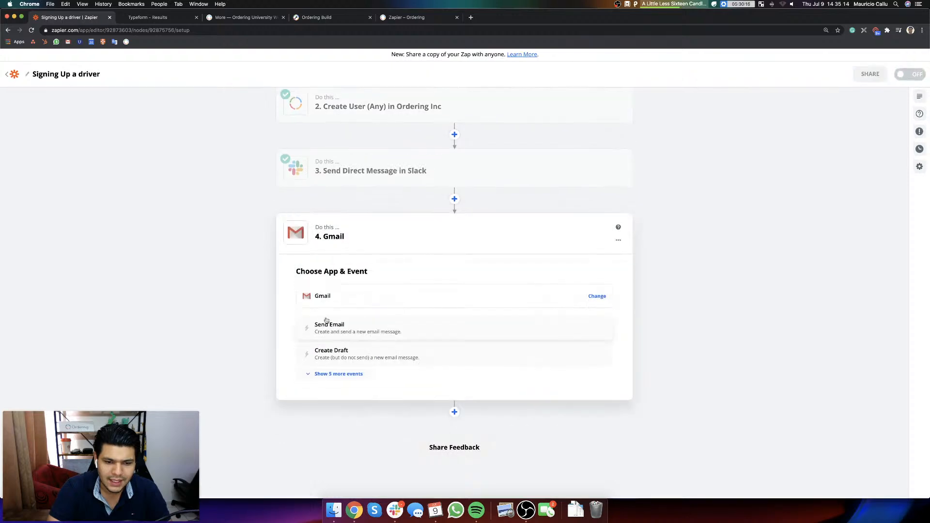
Step: Set the Gmail action's event to Send Email and choose the saved ordering.co Gmail account #3
left_click(358, 331)
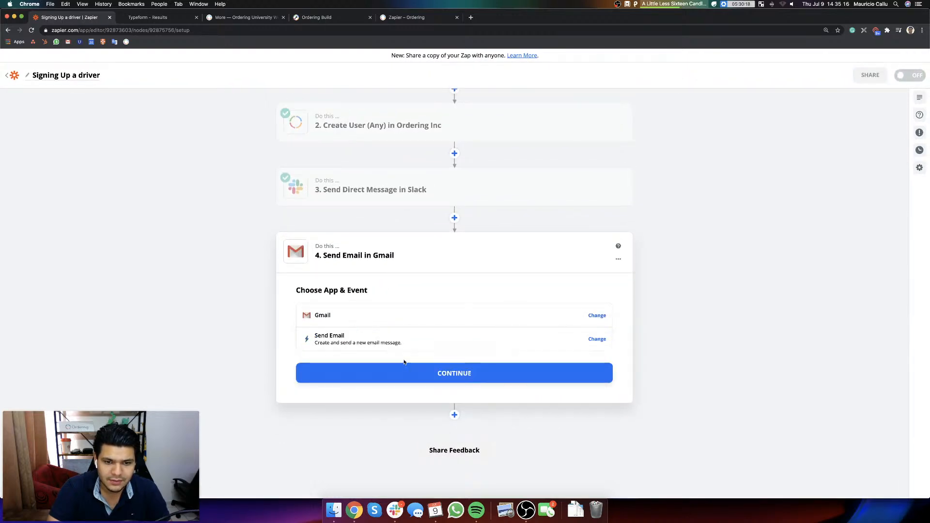
scroll(402, 362, "up", 3)
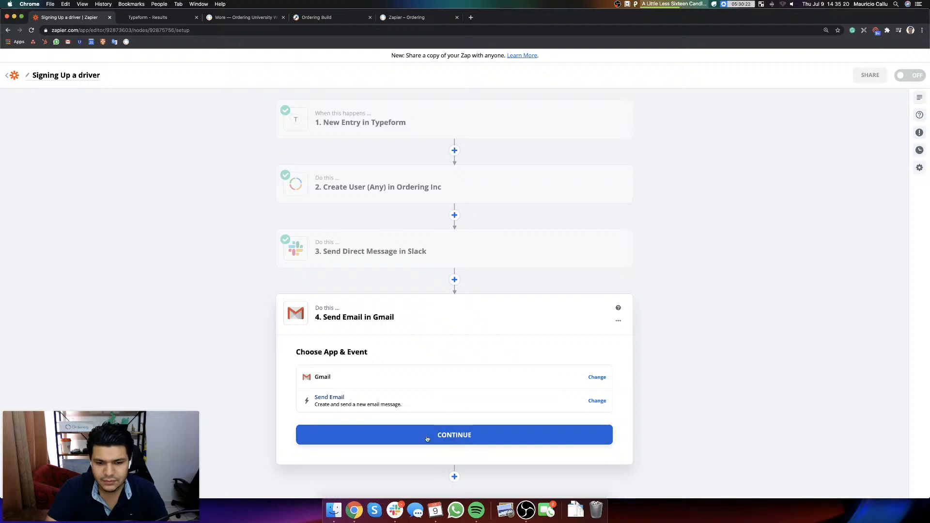
left_click(444, 437)
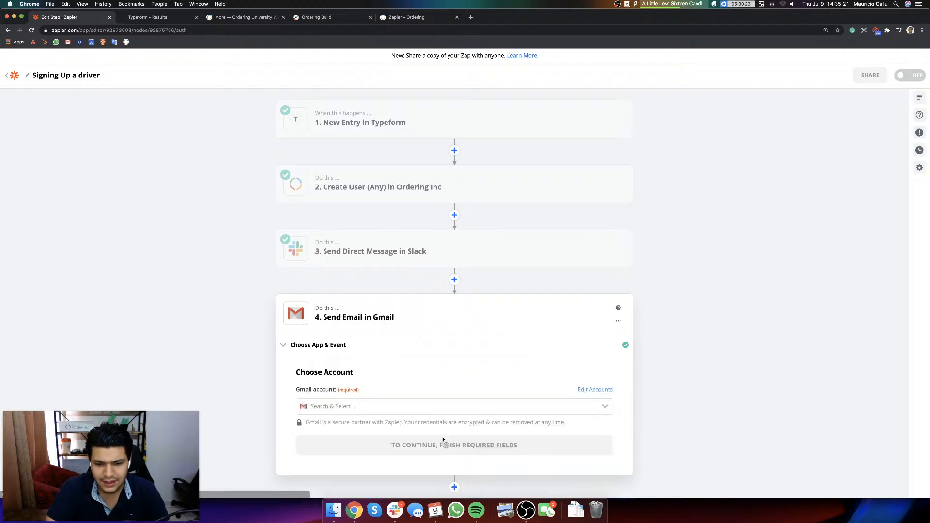
left_click(345, 406)
left_click(361, 456)
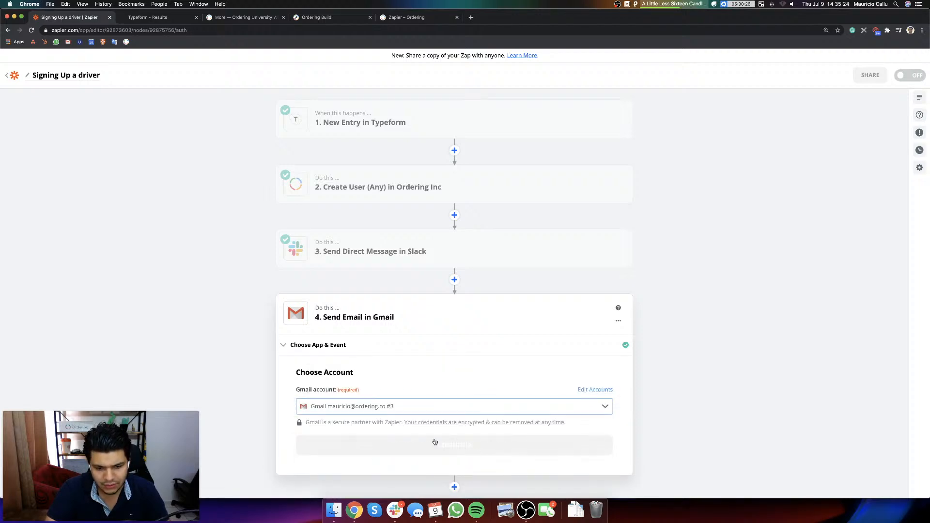
left_click(426, 446)
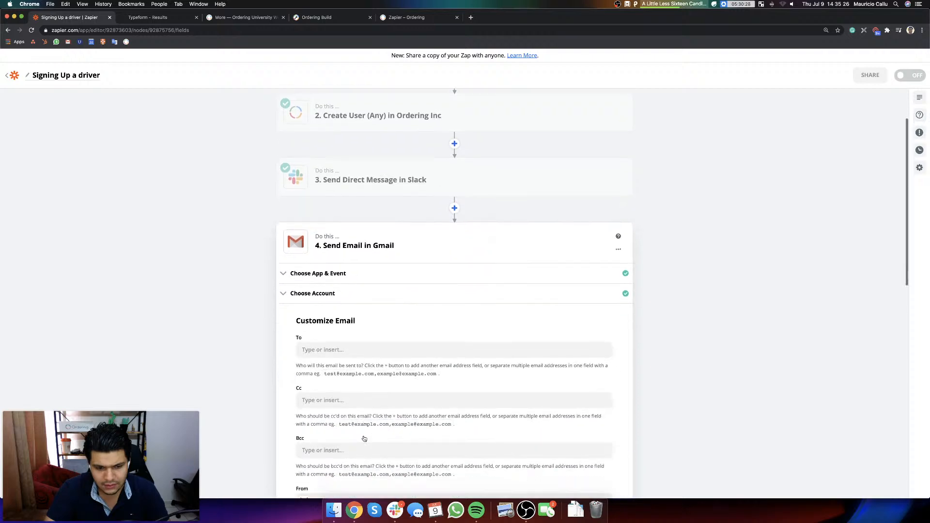
Step: Set the email's To recipient to the Typeform entry's "What about your email?" answer
left_click(333, 349)
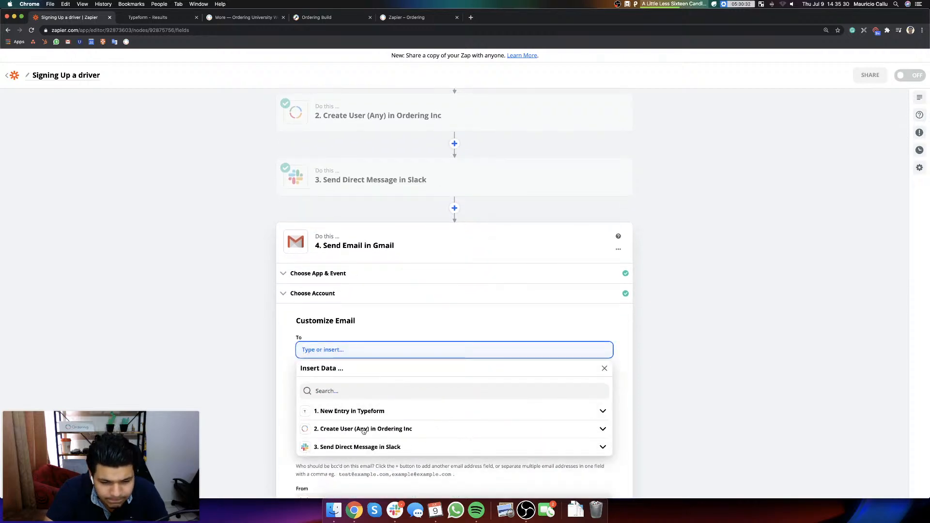
left_click(382, 412)
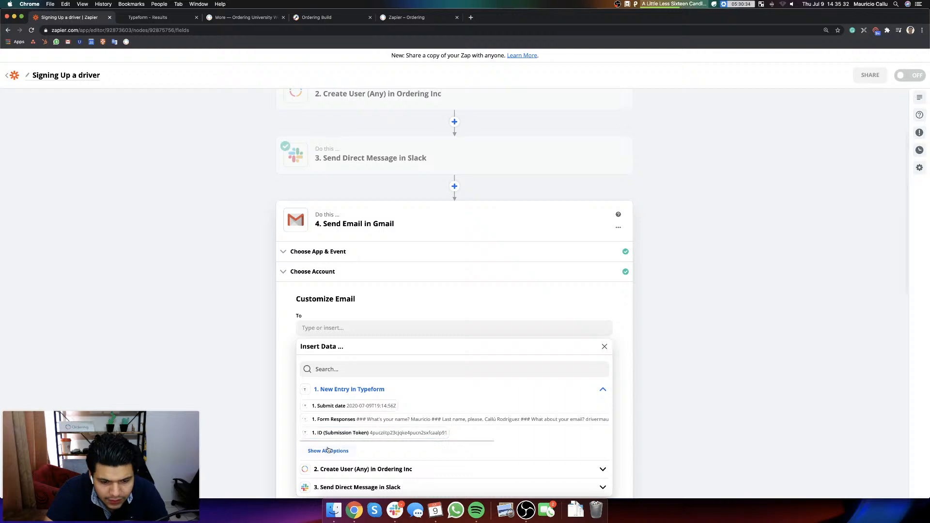
left_click(327, 451)
scroll(473, 464, "down", 3)
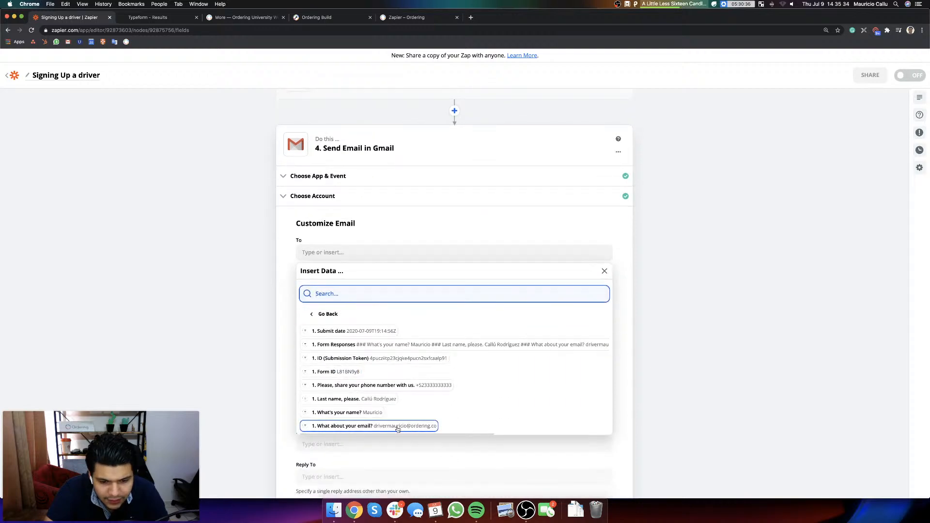
left_click(349, 426)
left_click(690, 289)
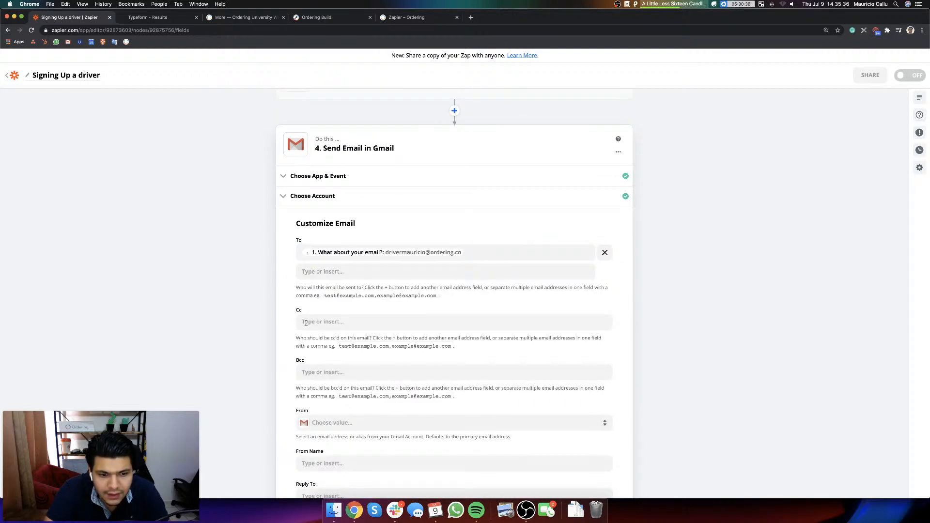
Step: Enter the team member's own ordering.co email address as the Cc recipient
scroll(329, 300, "down", 4)
left_click(325, 221)
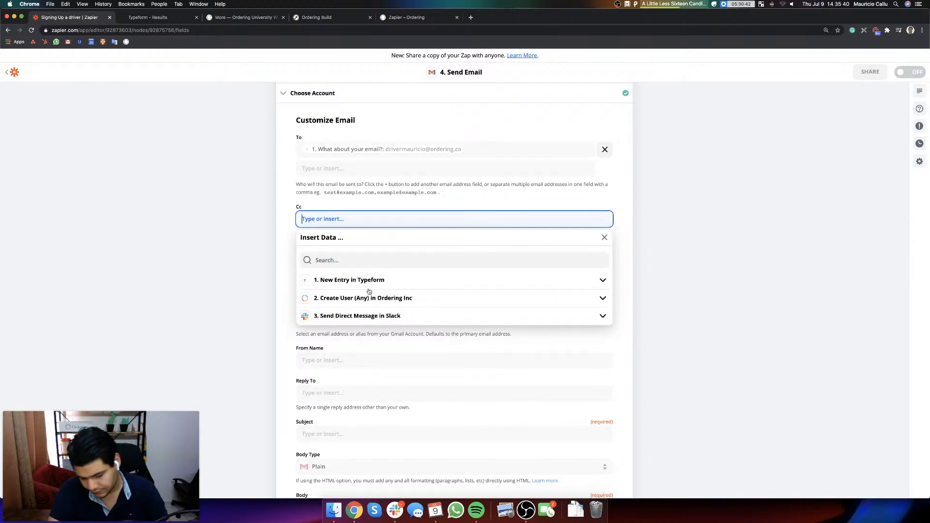
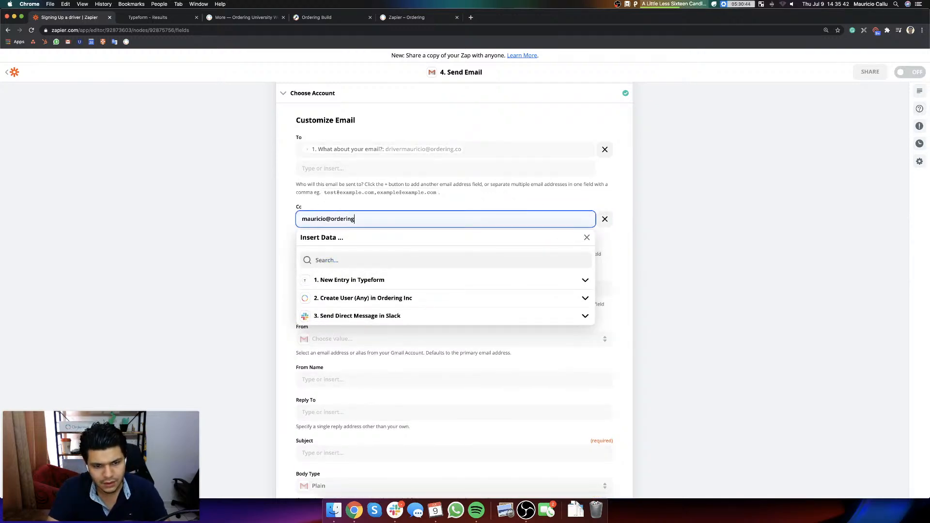
left_click(687, 199)
Step: Set the email's From Name to "Ordering University Team"
scroll(339, 286, "down", 4)
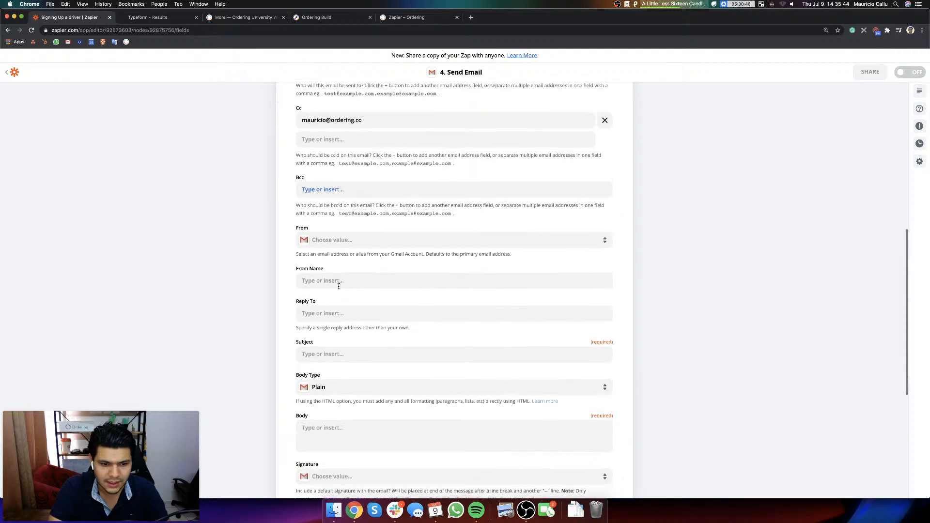
left_click(335, 275)
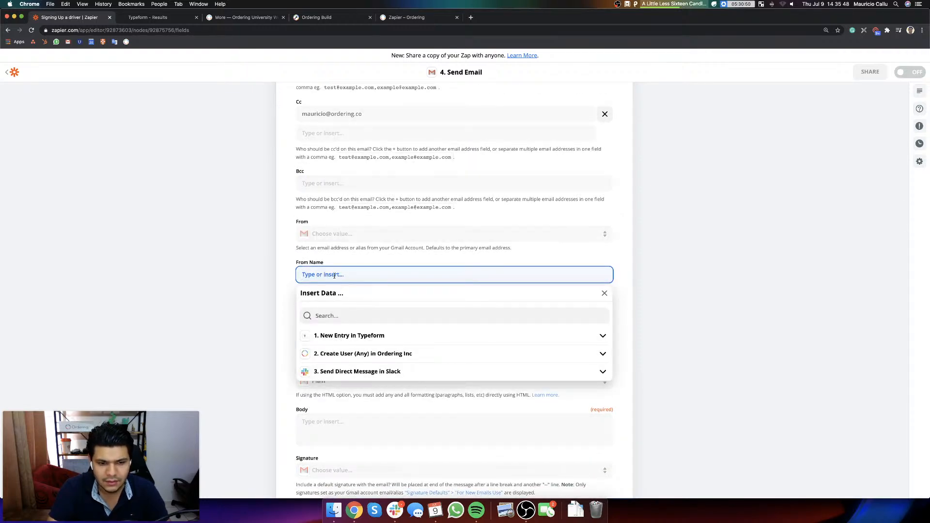
type("Ordering Unvier")
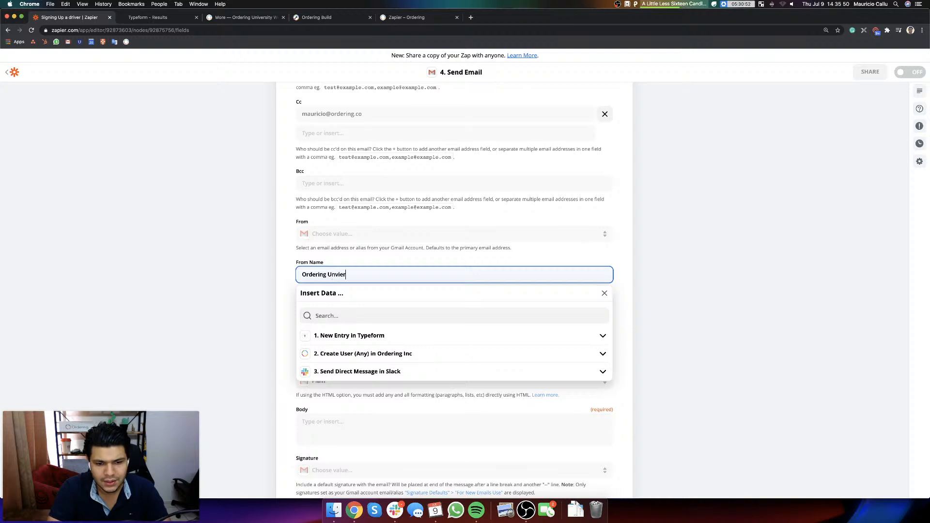
key("BackSpace")
type("iver")
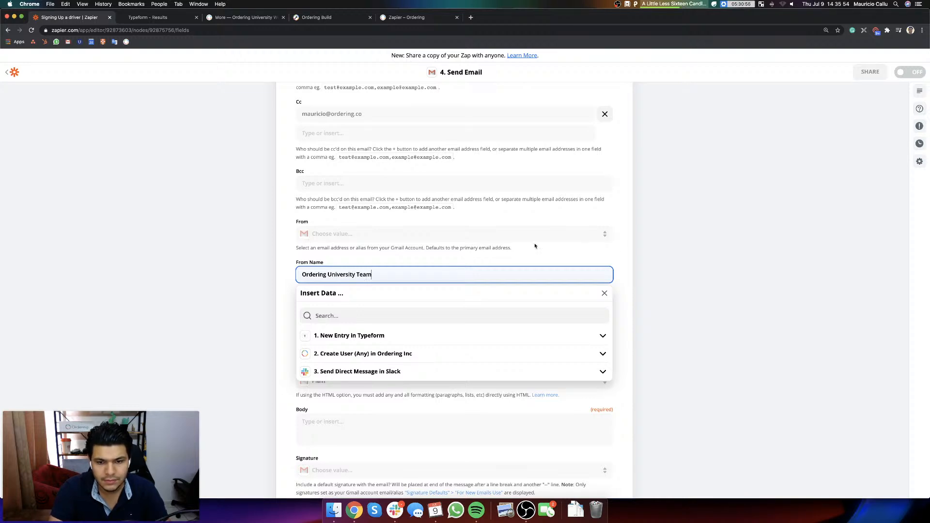
left_click(760, 262)
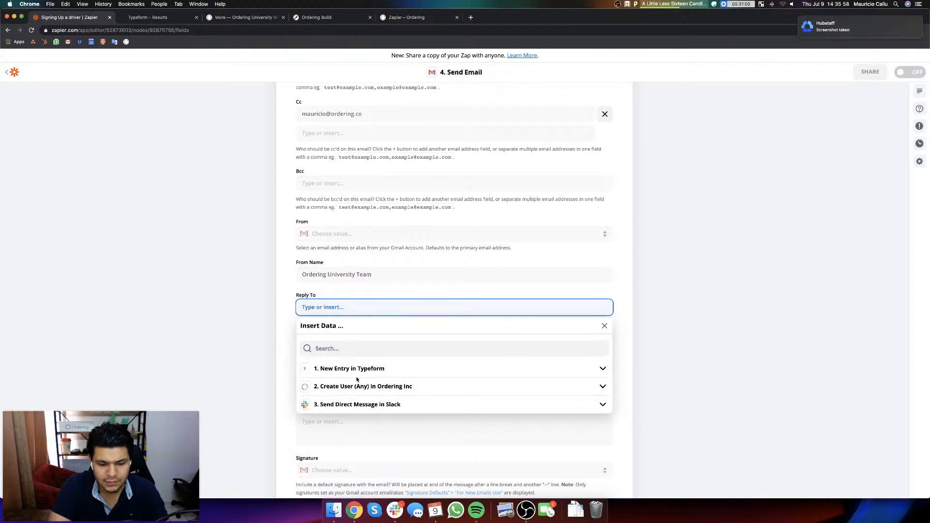
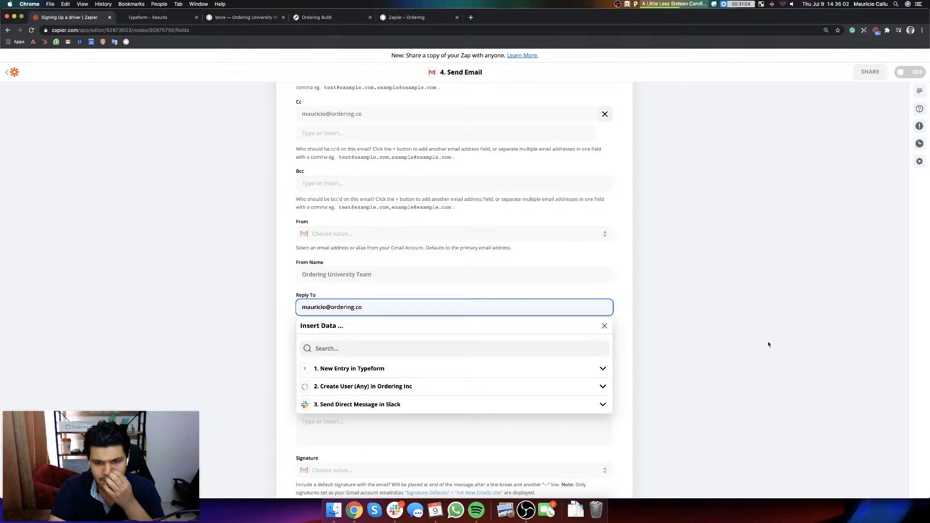
Step: Enter the team member's ordering.co email address as the Reply To address
left_click(768, 344)
Step: Set the email subject to "Become a Driver in Ordering University"
left_click(350, 344)
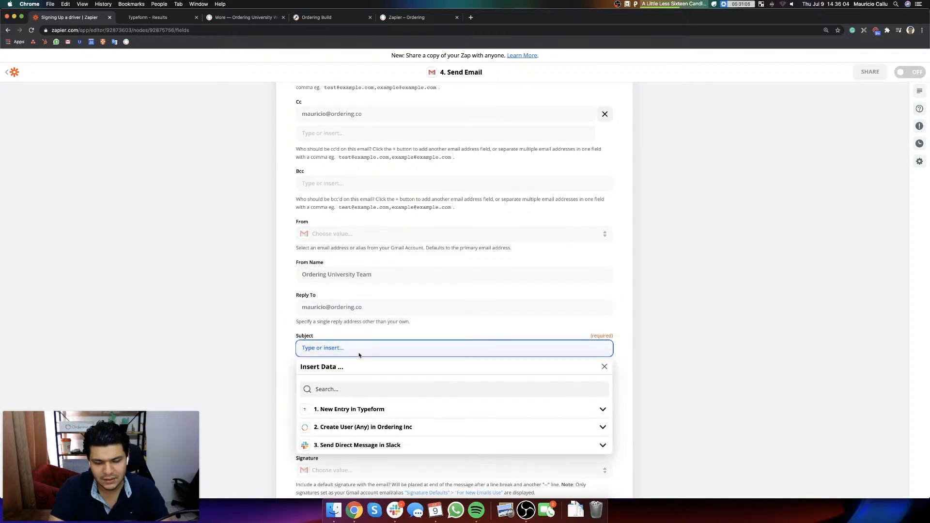
type("BEcom")
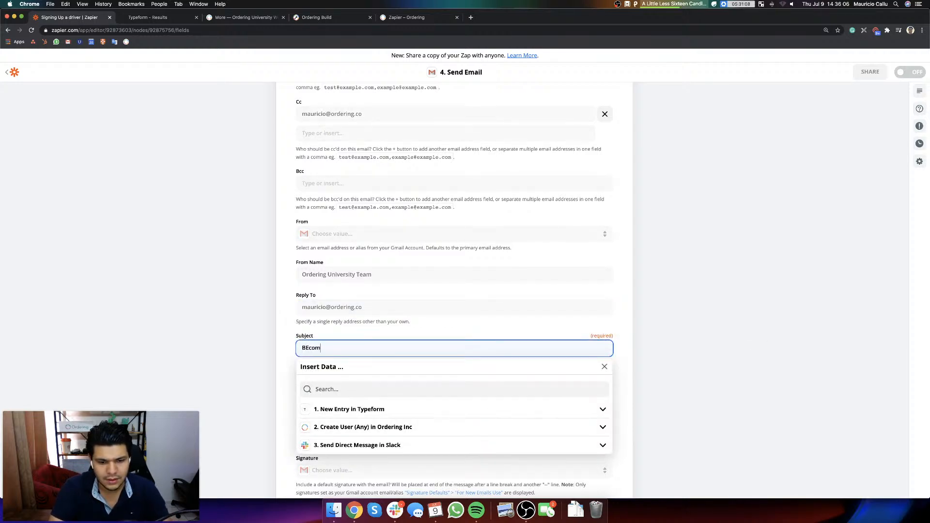
key("BackSpace")
key("BackSpace")
key("BackSpace")
key("BackSpace")
type("ecome a Driver t")
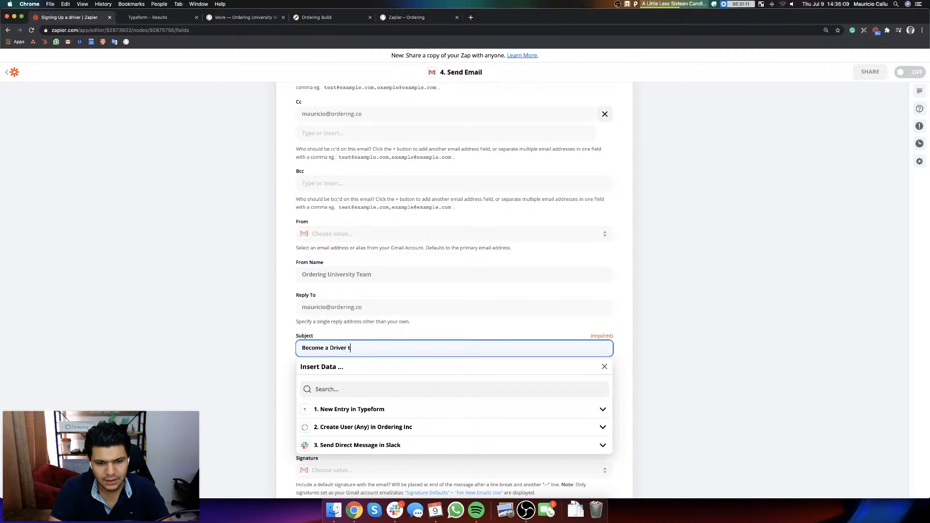
key("BackSpace")
type("in Ordering ")
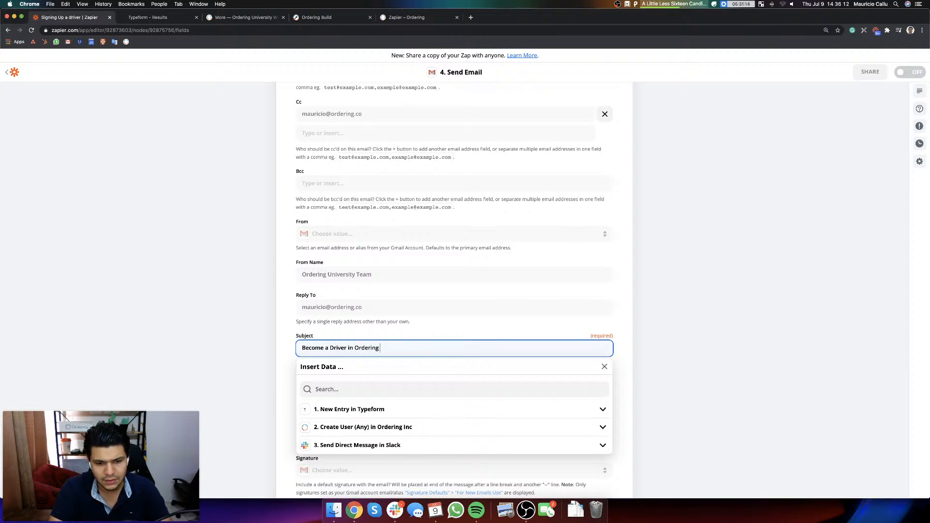
type("University")
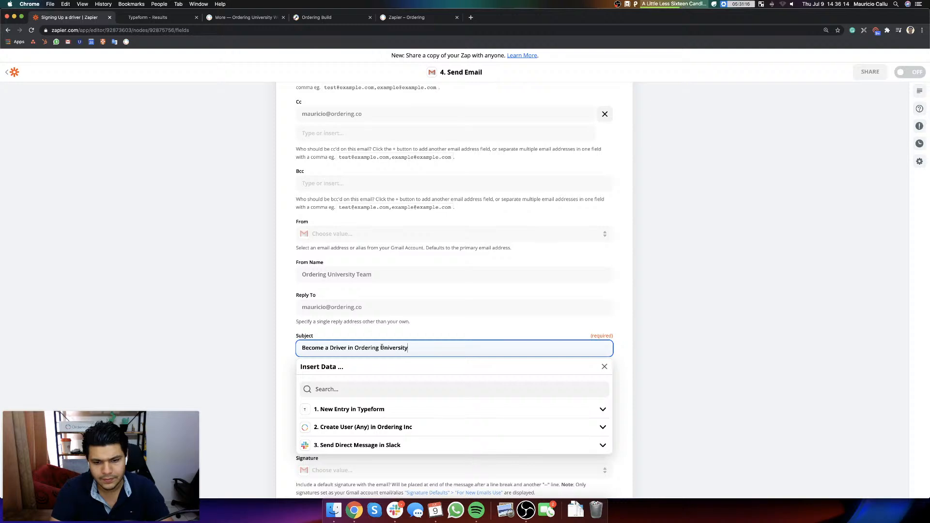
left_click(779, 320)
Step: Write the email body "Hey, so you want to become a driver, you are one step closer, download this app."
scroll(780, 320, "down", 5)
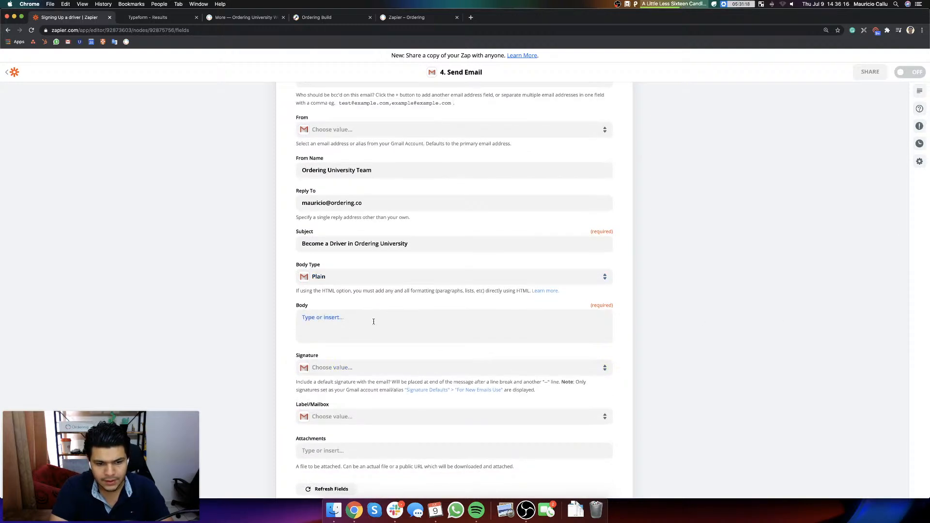
left_click(374, 321)
type("hey!")
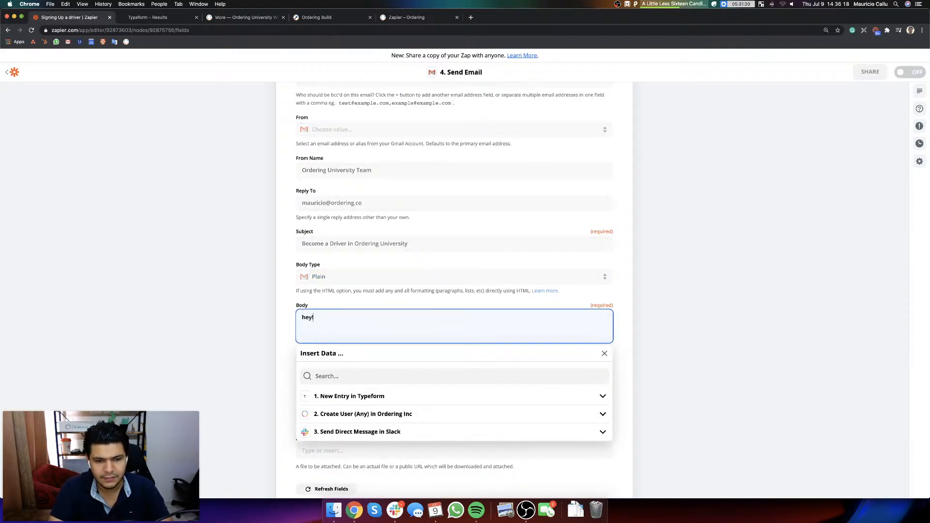
key("BackSpace")
key("BackSpace")
key("BackSpace")
key("BackSpace")
type("HEY")
key("BackSpace")
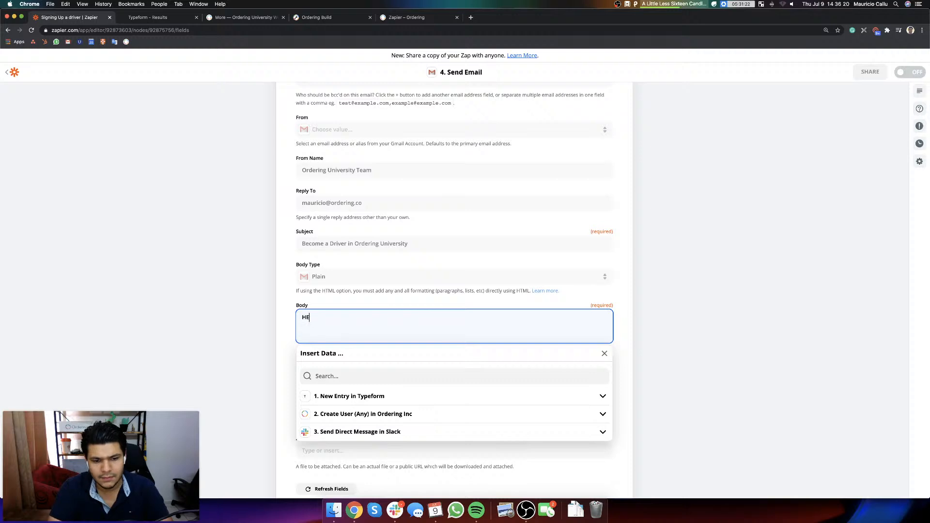
type("y, so you")
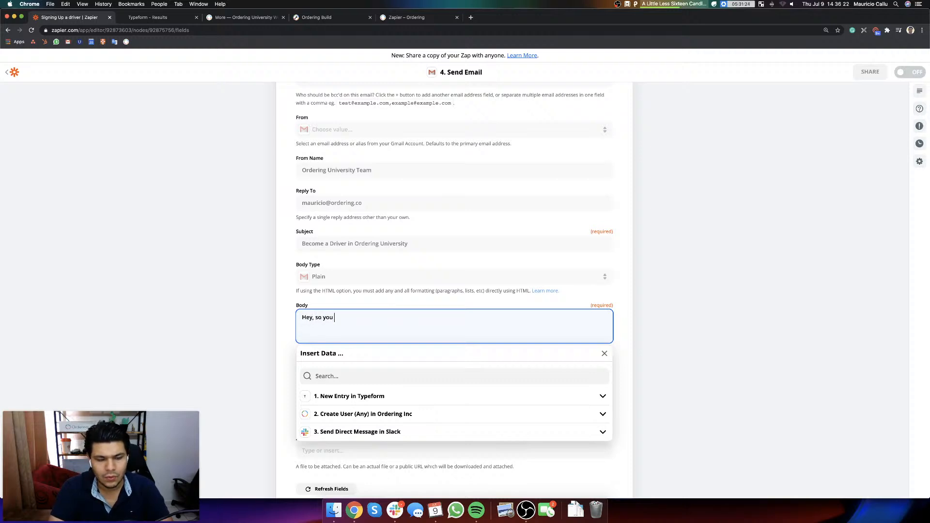
type(" want to become a driver,")
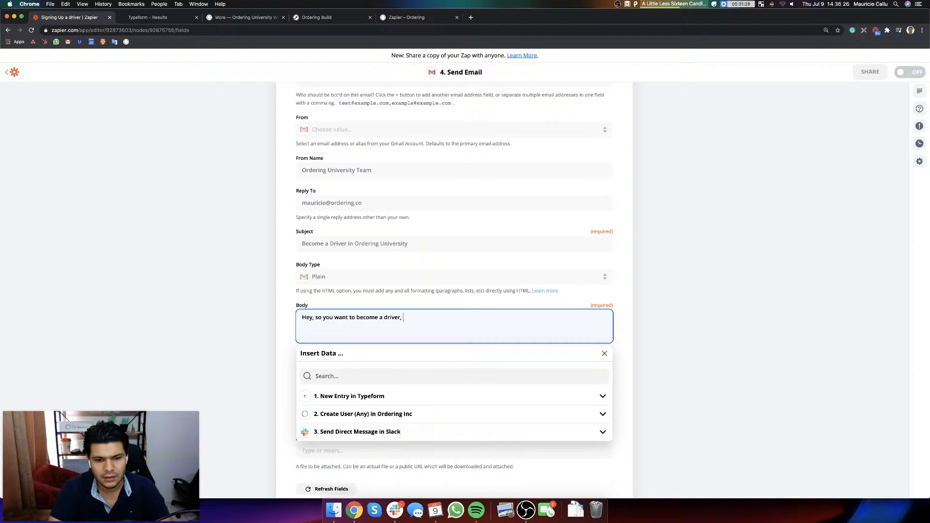
type(" you are one step ")
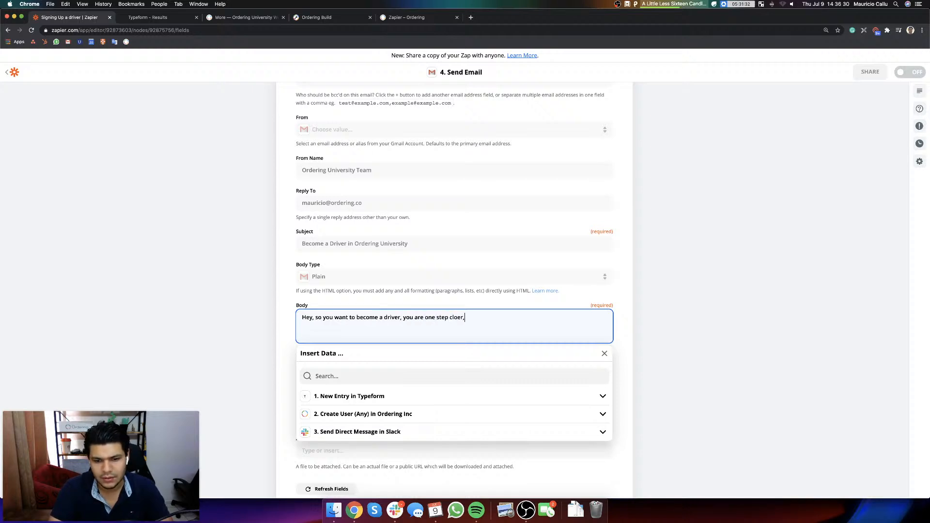
type("cloer,")
key("BackSpace")
key("BackSpace")
key("BackSpace")
type("ser, download this app.")
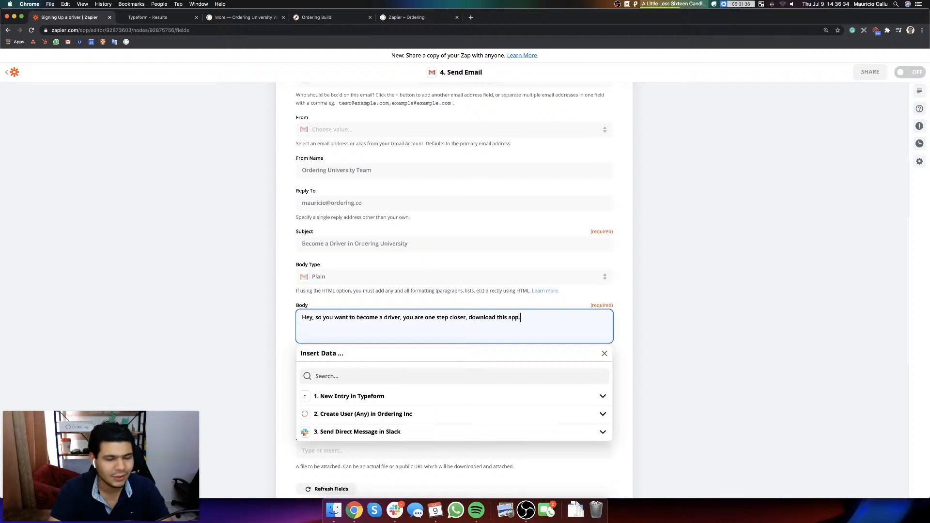
Step: Open the Ordering Live Demos page at ordering.co/live-demos in a new browser tab
left_click(470, 18)
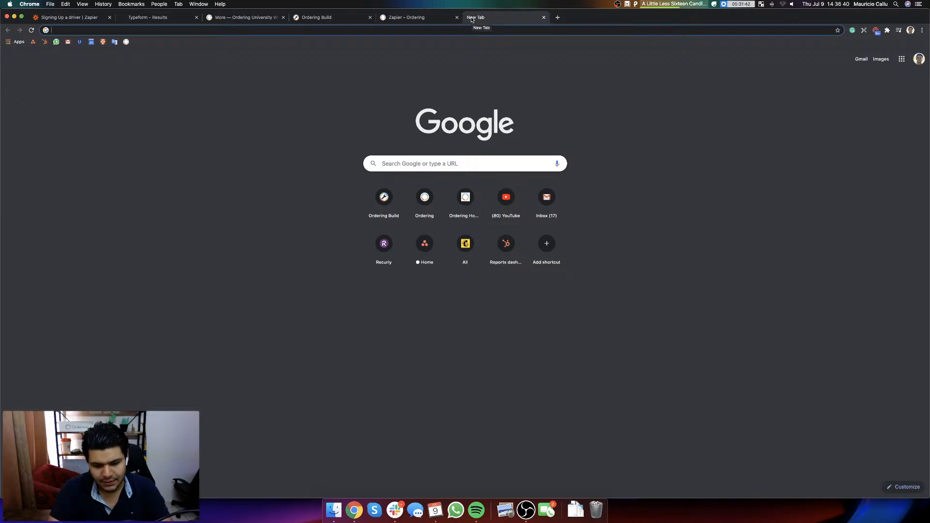
type("ordering.co/")
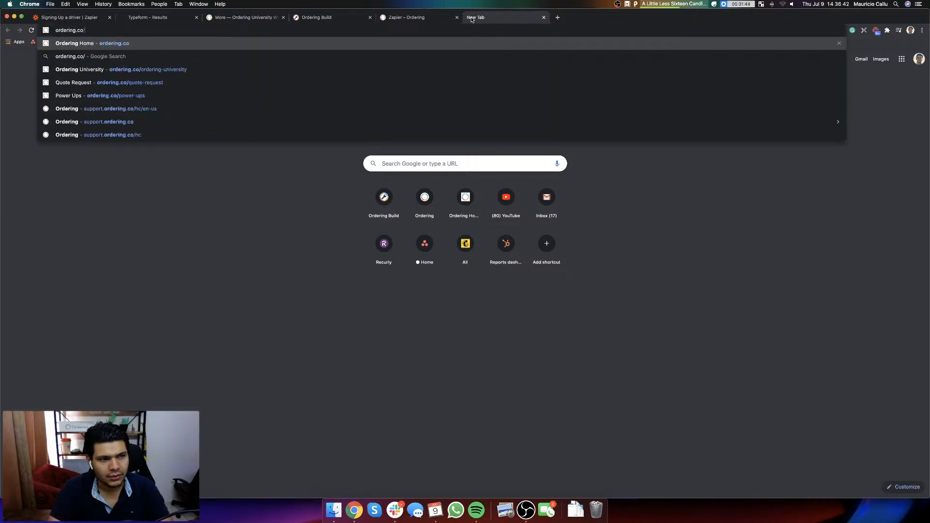
type("live")
key("Down")
key("Down")
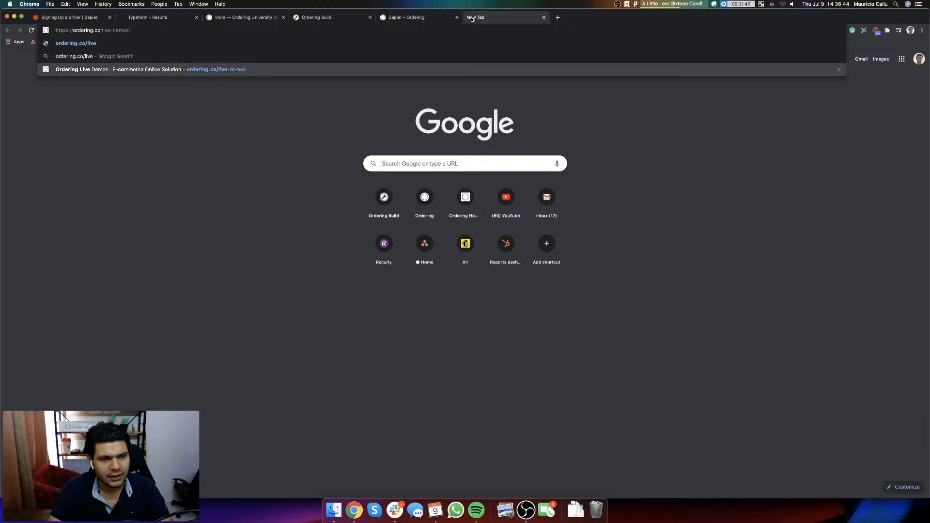
key("Return")
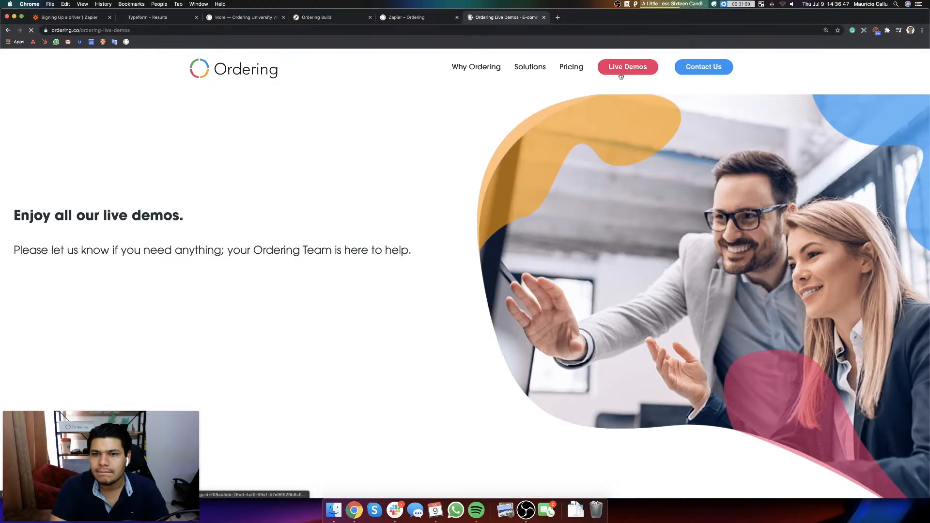
Step: From the live demos page's Delivery App section, open the App Store and Google Play listings in new tabs and copy their links
left_click(621, 76)
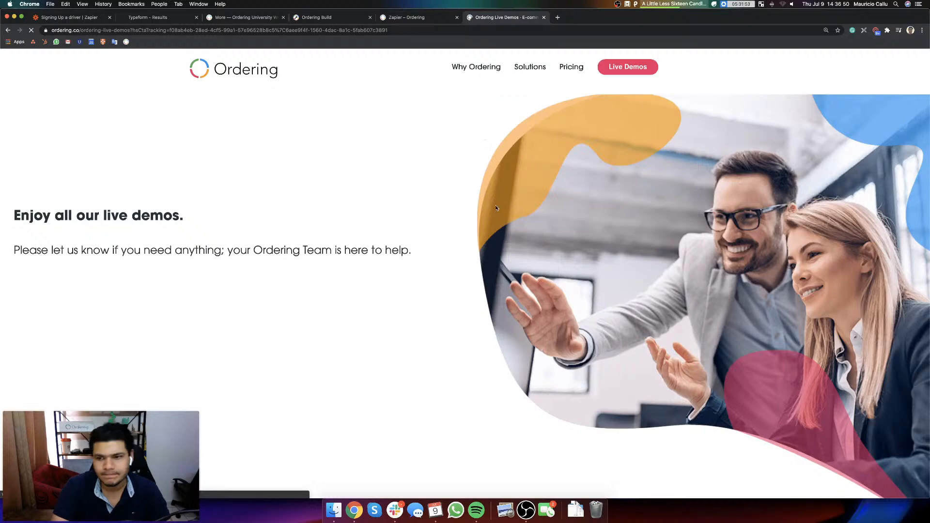
scroll(478, 253, "down", 10)
scroll(468, 257, "down", 15)
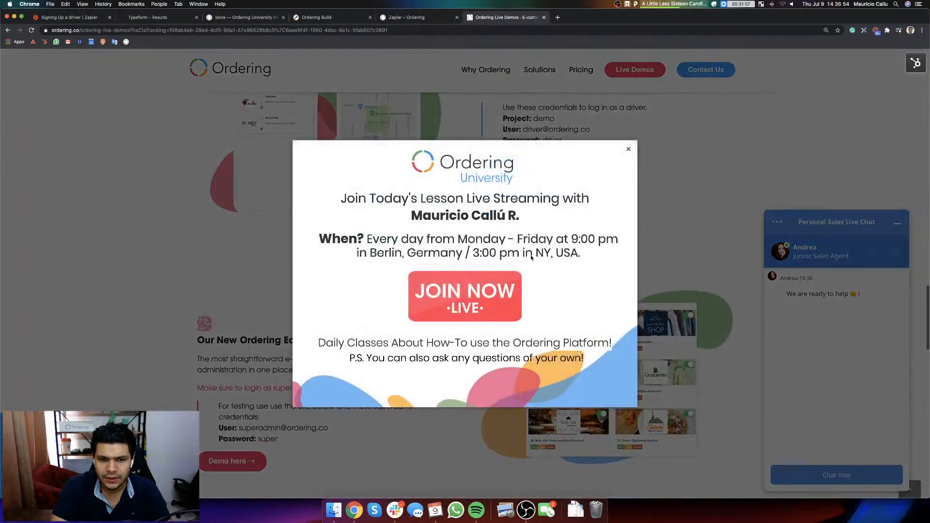
left_click(626, 147)
scroll(220, 422, "down", 2)
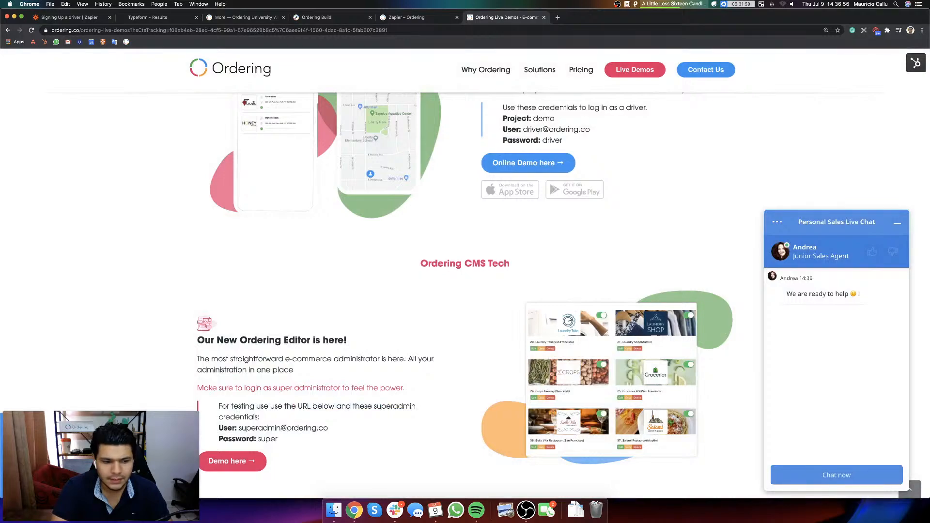
scroll(504, 290, "up", 10)
scroll(504, 290, "down", 7)
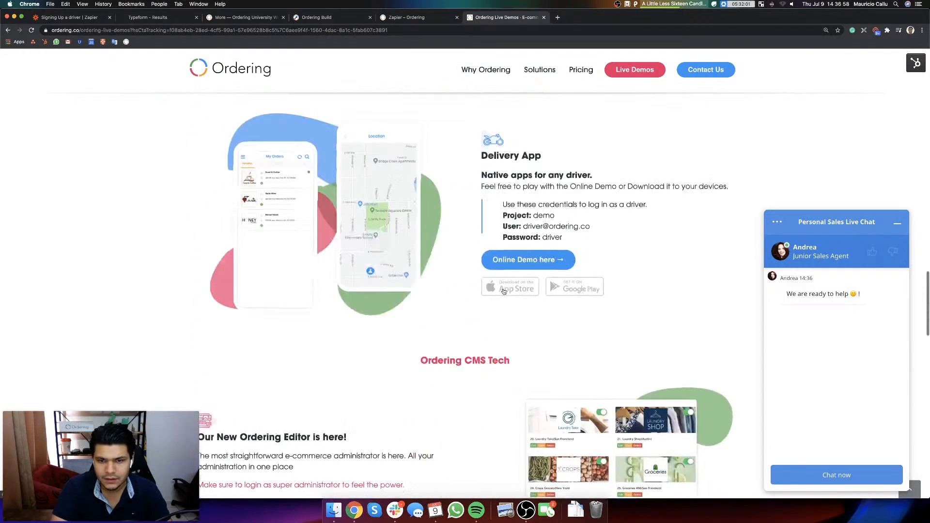
scroll(503, 290, "up", 1)
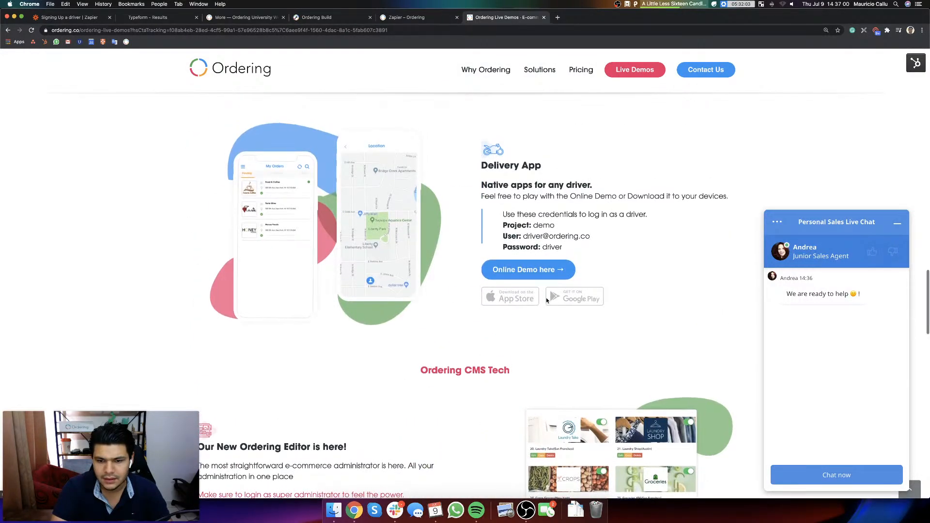
left_click(527, 297, "super")
left_click(565, 301, "super")
left_click(583, 18)
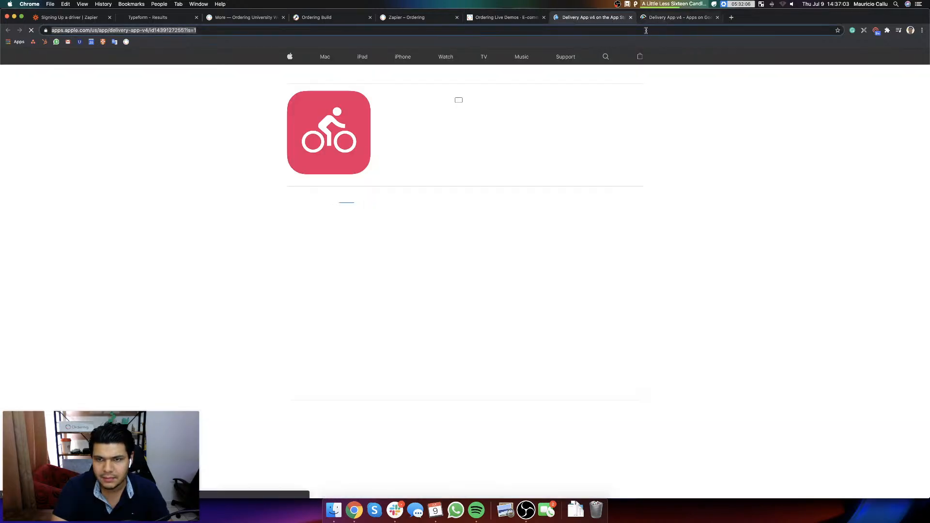
left_click(676, 17)
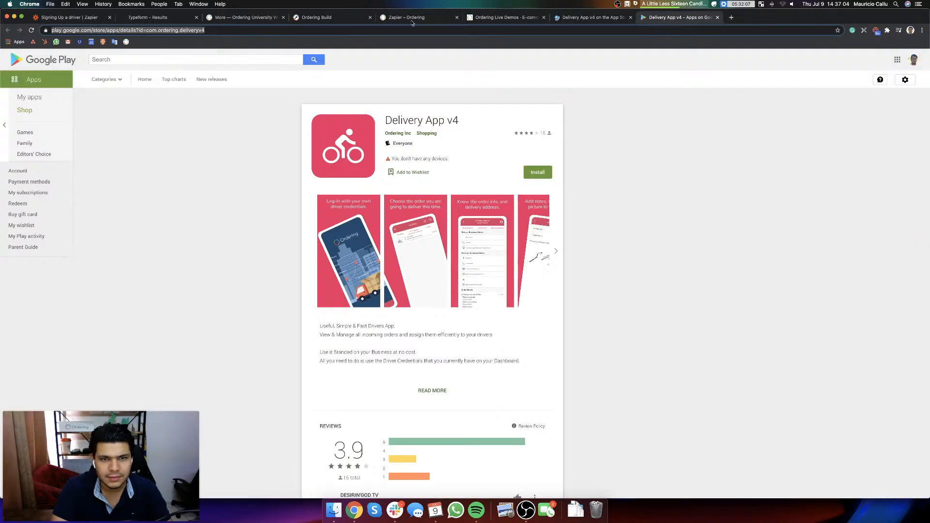
Step: Back in the Zapier email body, add an "Apple:" line with the copied App Store link below the opening sentence
left_click(77, 18)
left_click(362, 332)
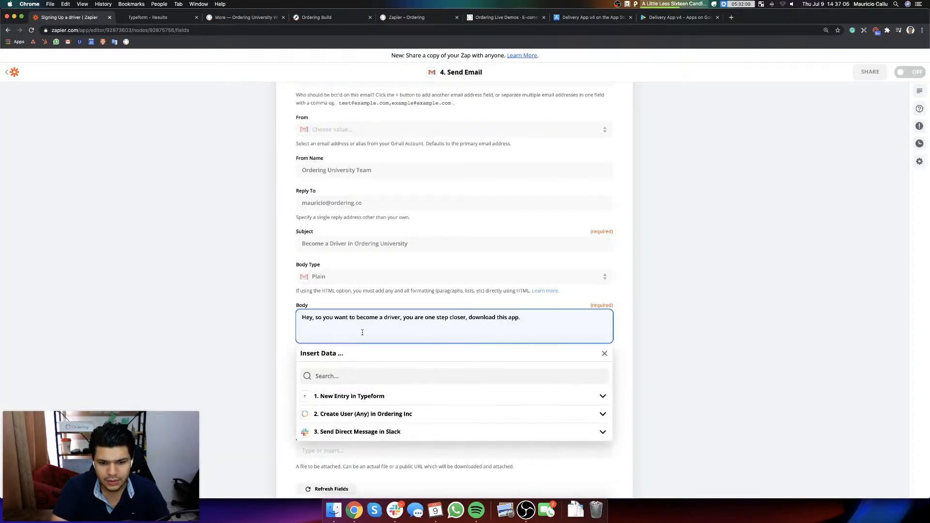
key("Return")
key("Return")
type("Apple:")
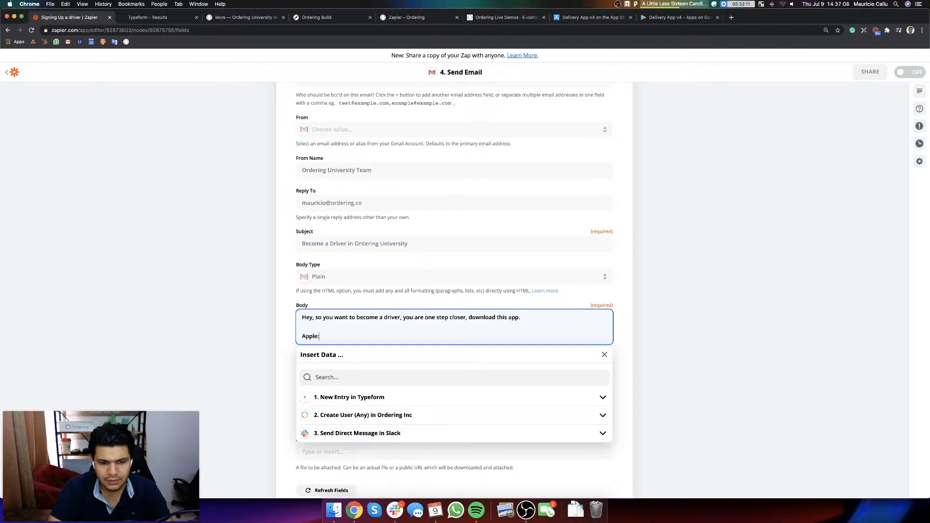
key("shift+super+v")
key("Return")
key("Return")
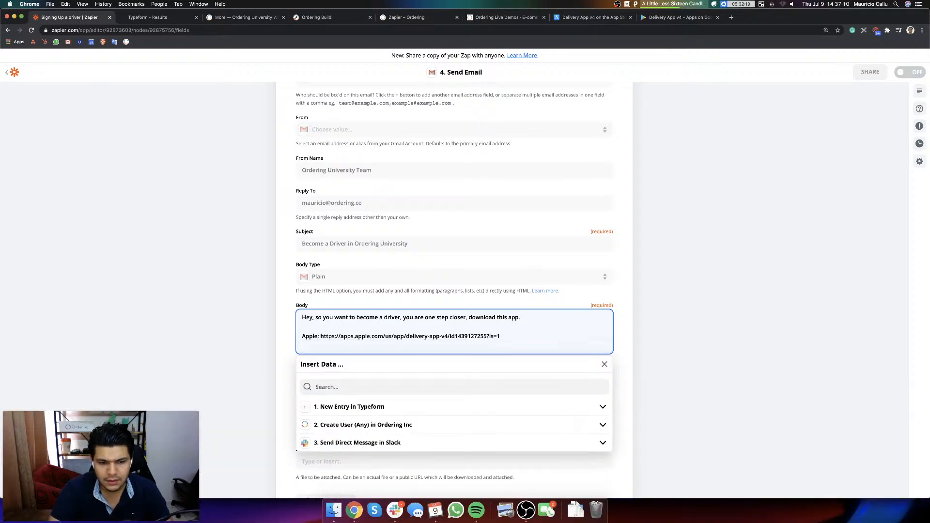
Step: Add an "Android:" line with the copied Google Play link to the email body
type("Android:")
key("shift+super+v")
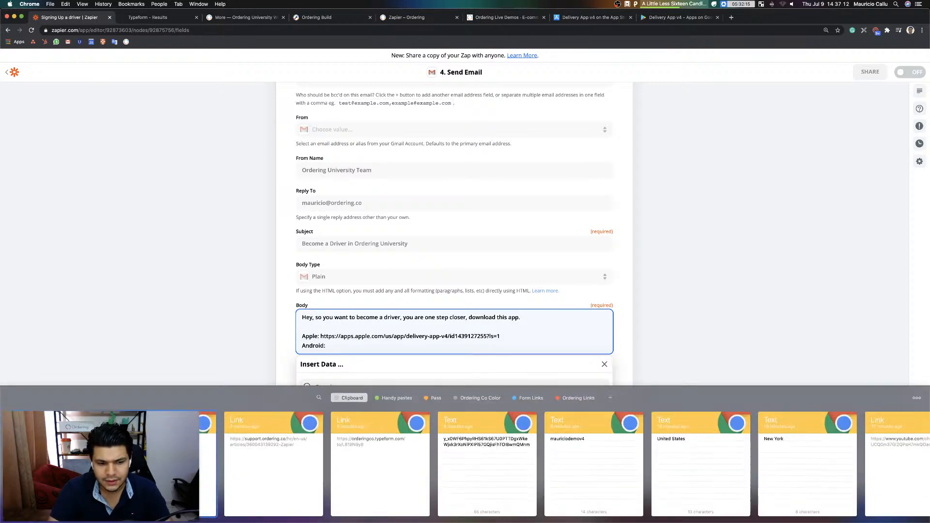
key("Return")
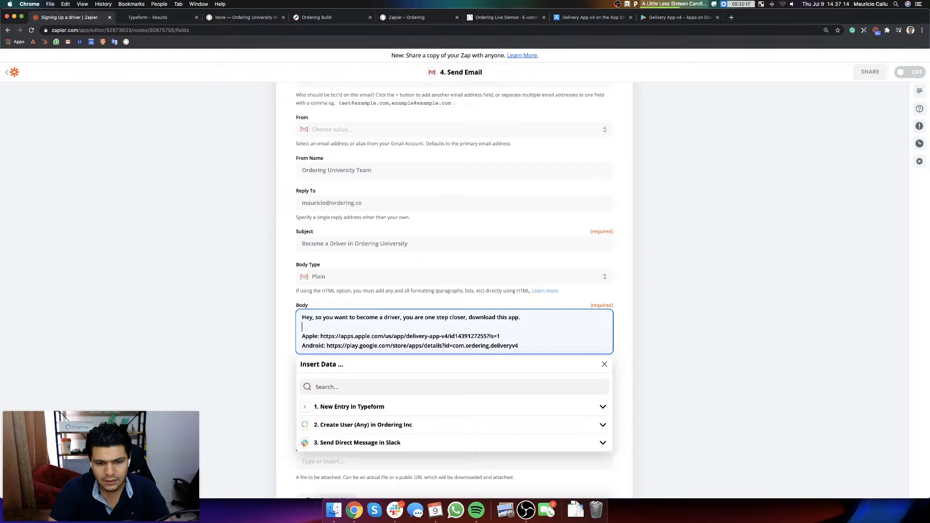
Step: Insert a "Your password is:" line with the driver's default password above the Apple link
key("Return")
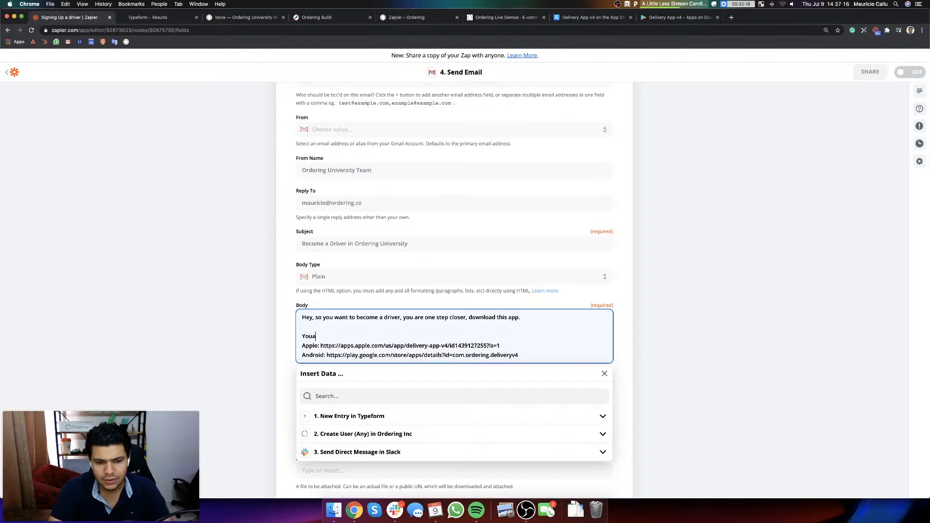
type("Your password is ")
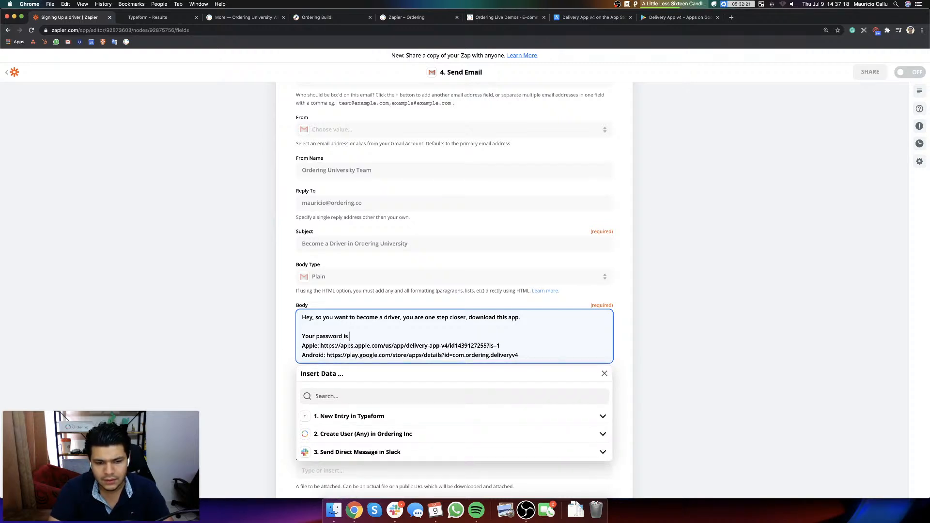
type(": 12345678")
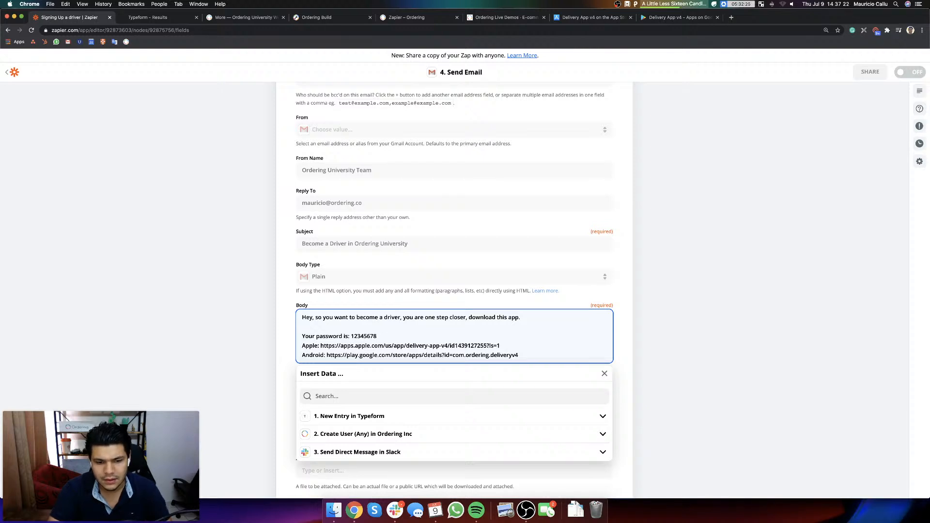
type(", and")
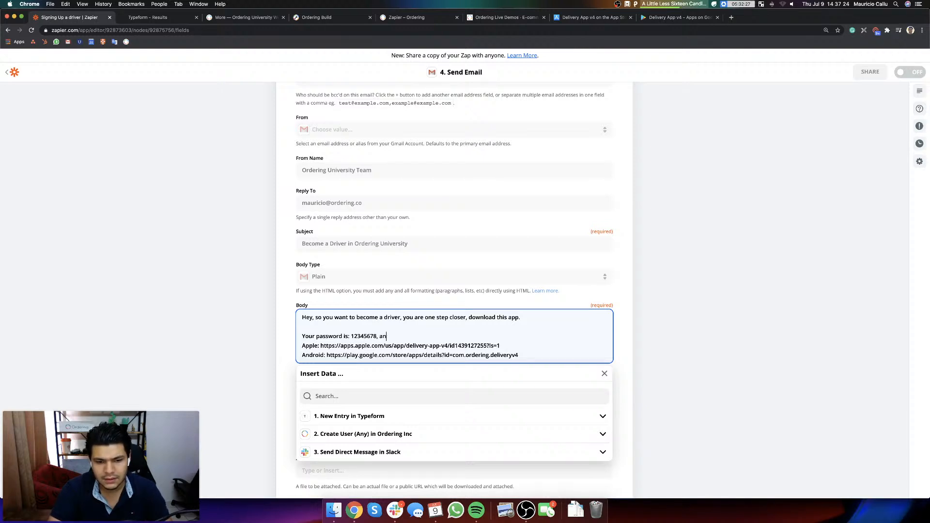
Step: Below the password line, add "Use this email:" followed by the Typeform "What about your email?" answer
key("Return")
type("Use the")
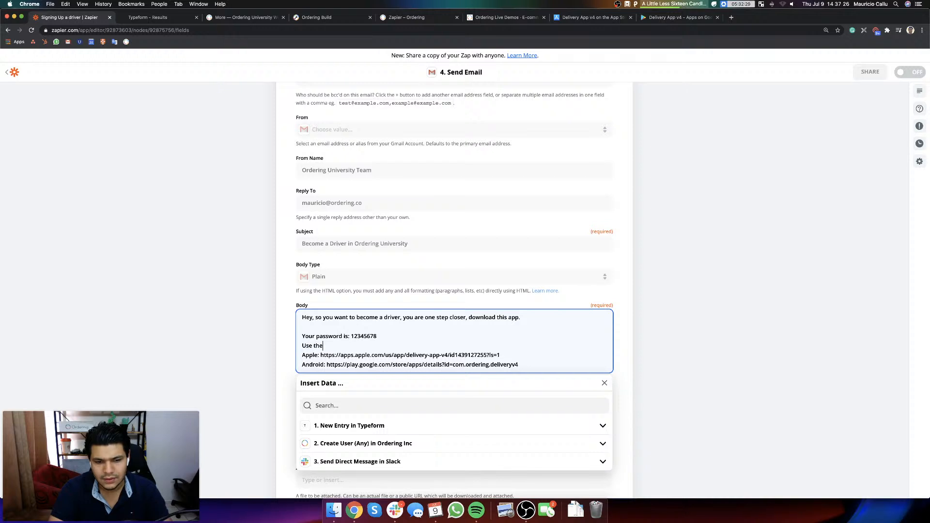
type(" same")
key("super+shift+Left")
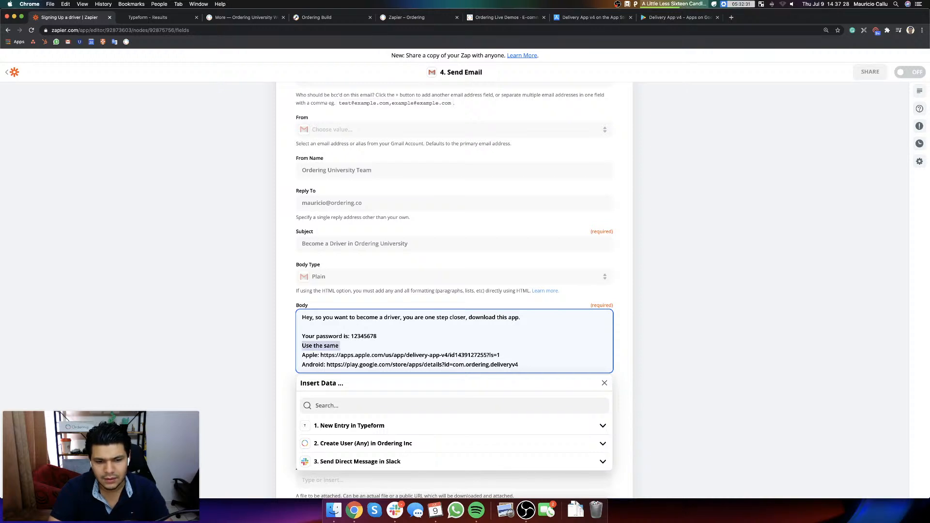
type("Use this email:")
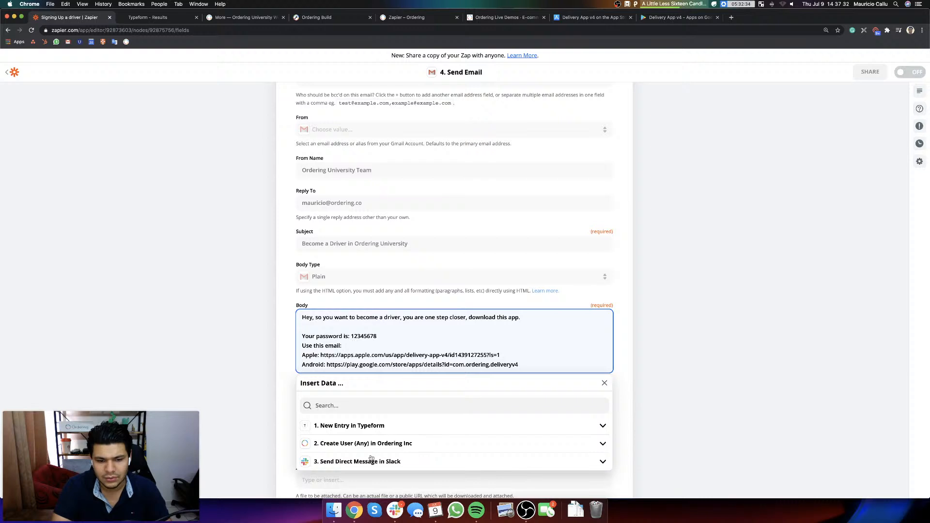
left_click(365, 425)
scroll(339, 387, "down", 3)
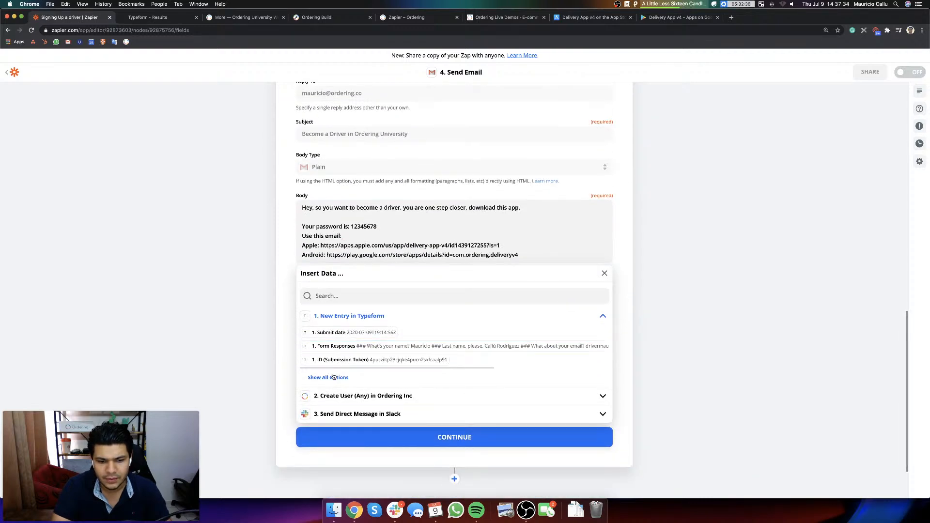
left_click(333, 378)
left_click(386, 427)
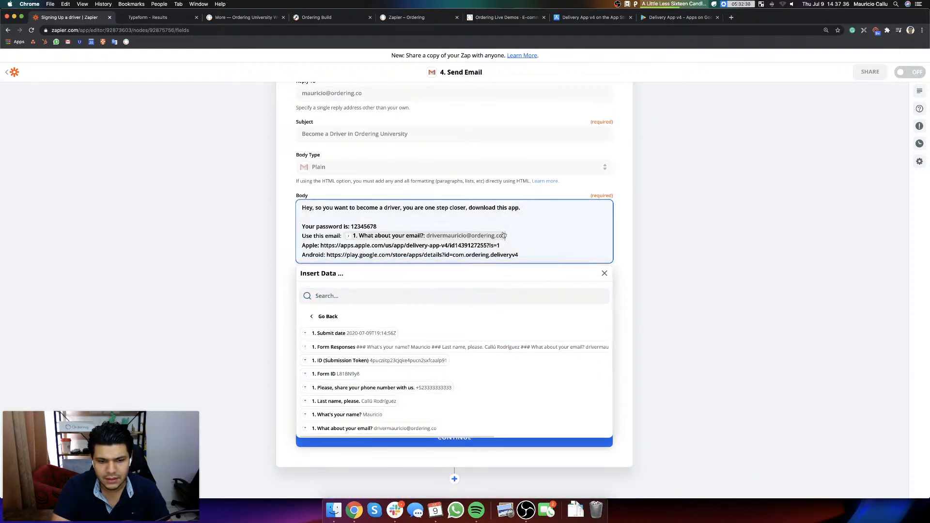
Step: End the email body with "Check it out." after a blank line below the Android link
left_click(550, 253)
key("Return")
key("Return")
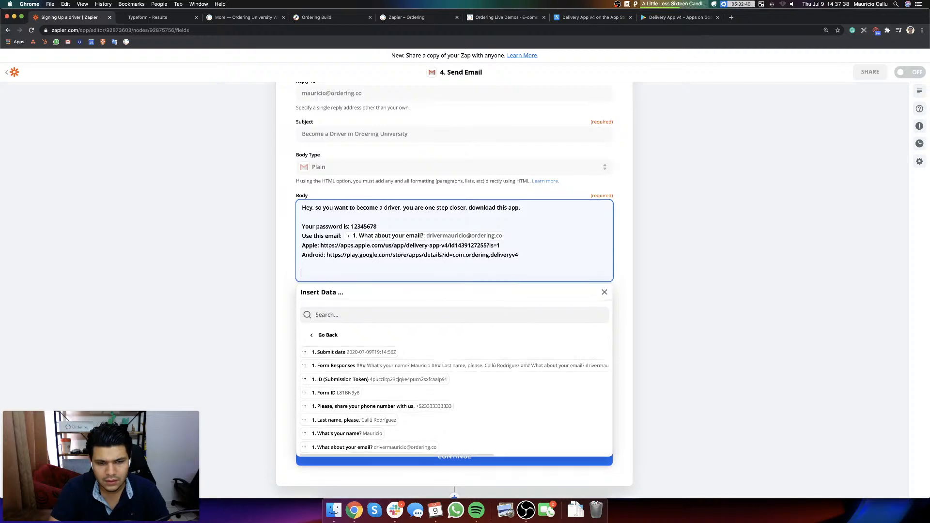
type("Check it out.")
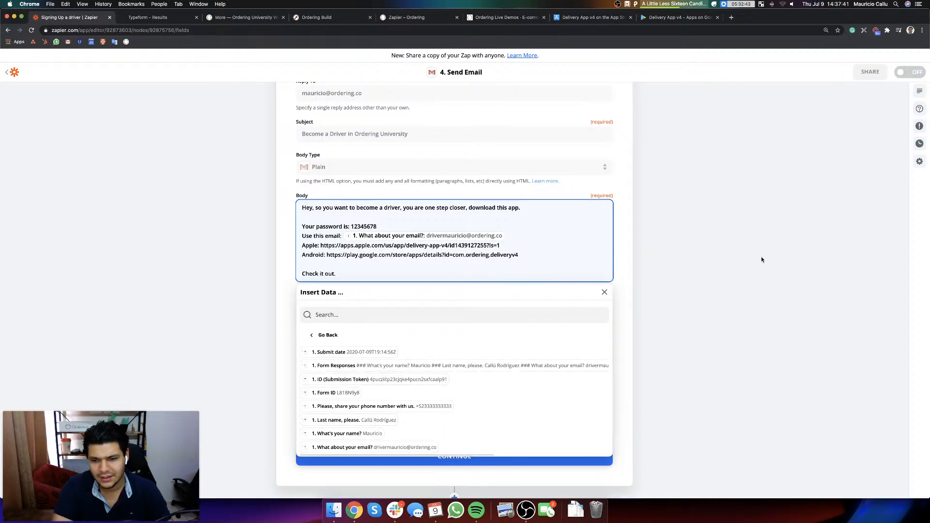
left_click(683, 278)
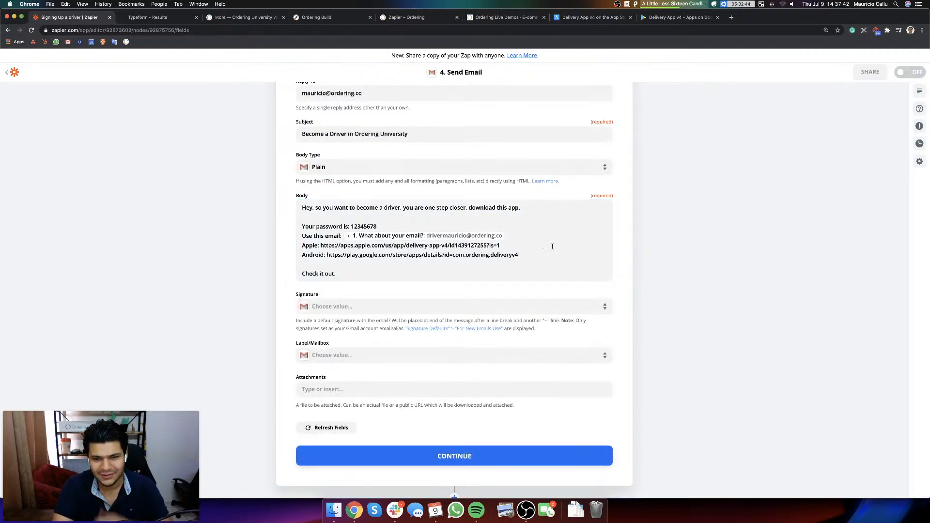
Step: Add the team member's ordering.co email address as a second To recipient
scroll(363, 358, "up", 10)
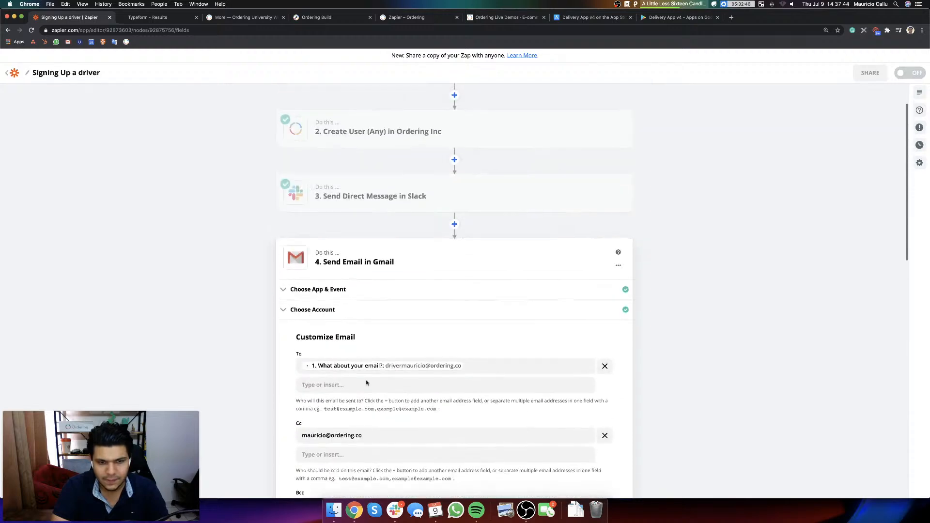
scroll(467, 373, "down", 6)
scroll(391, 342, "up", 5)
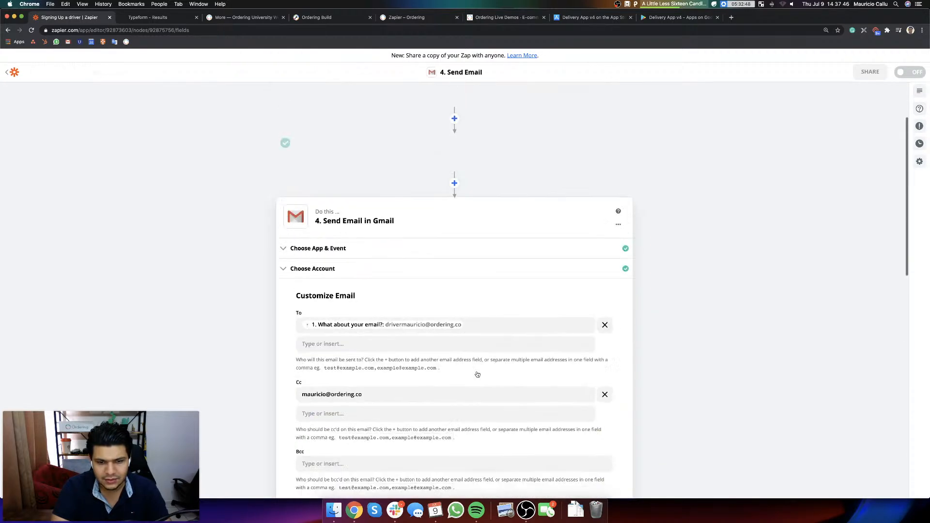
left_click(393, 348)
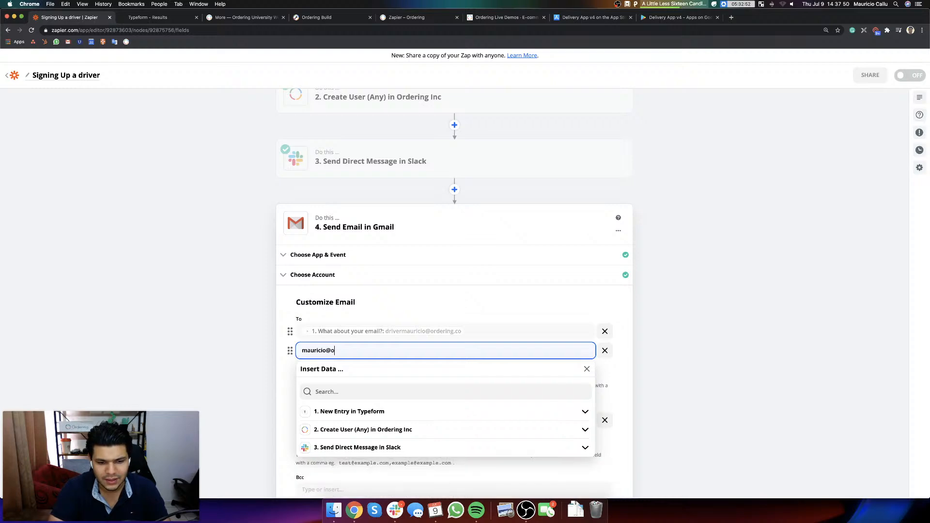
left_click(691, 318)
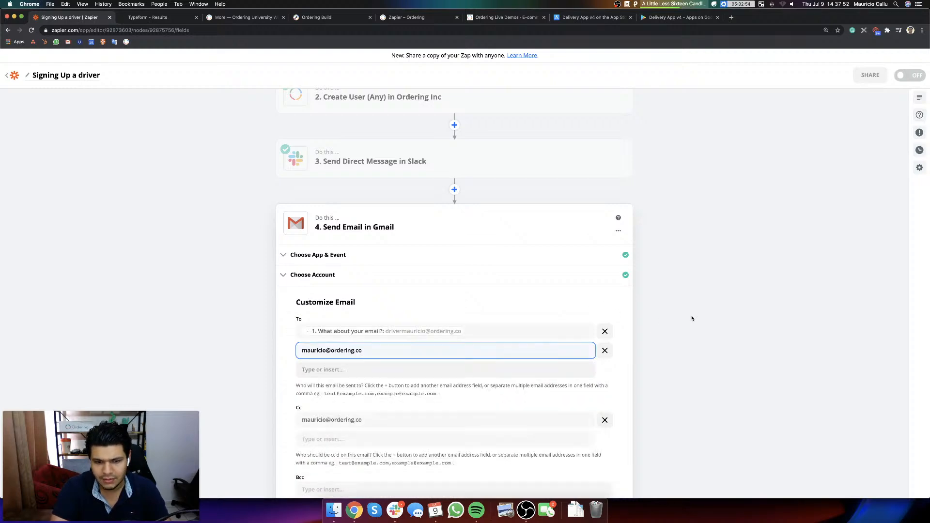
Step: Continue past the email customization and send a test email through Gmail
scroll(388, 378, "down", 15)
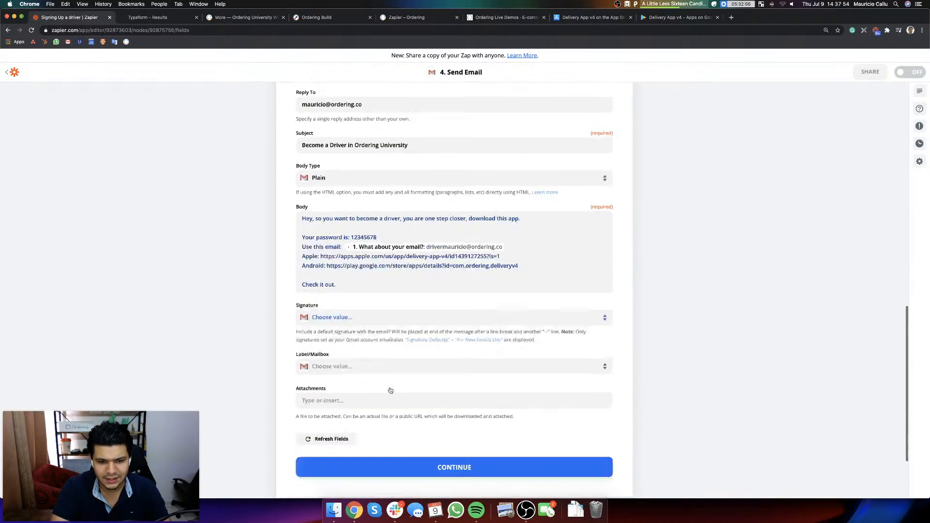
left_click(417, 382)
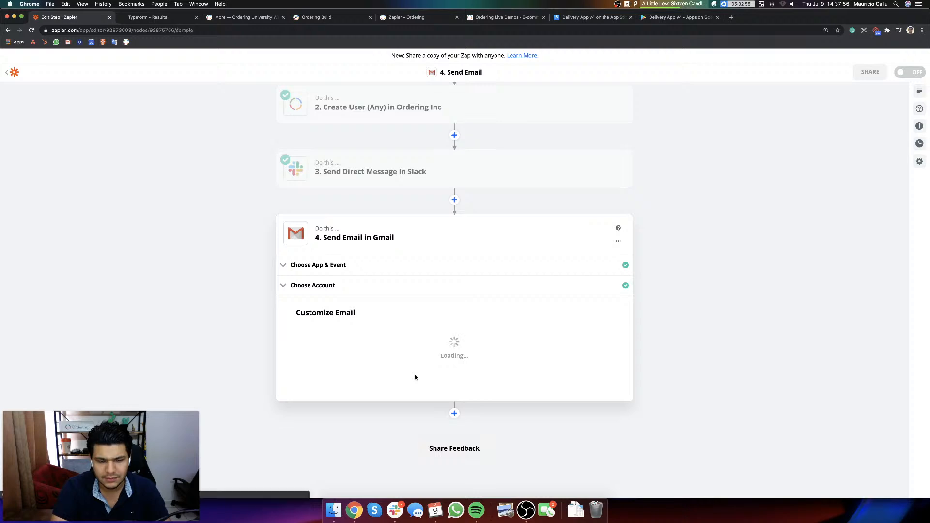
left_click(527, 373)
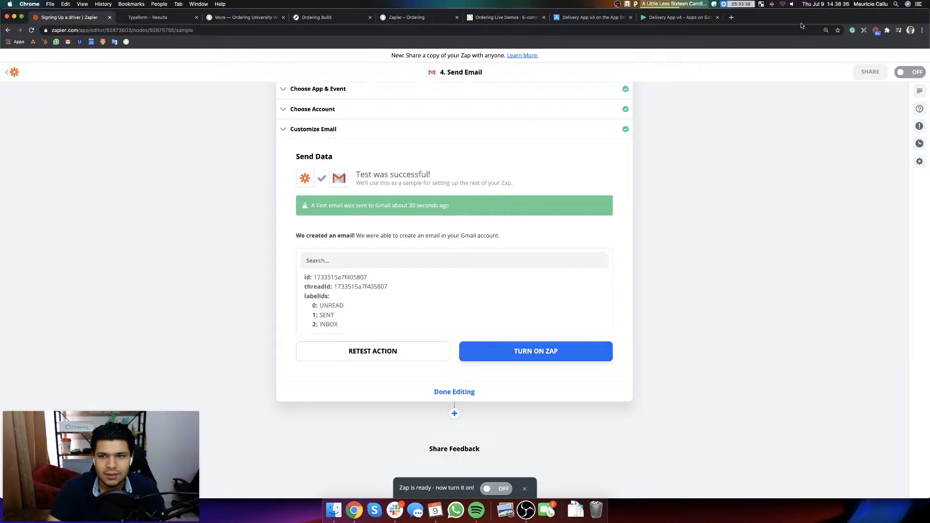
Step: Open the "Become a Driver in Ordering University" test email in Gmail, check its Apple link, and return to the zap
left_click(732, 18)
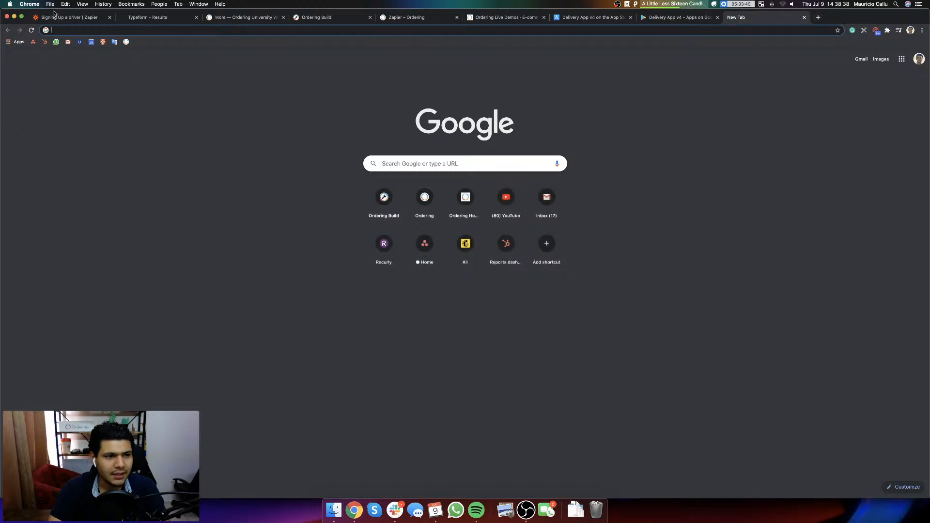
left_click(70, 45)
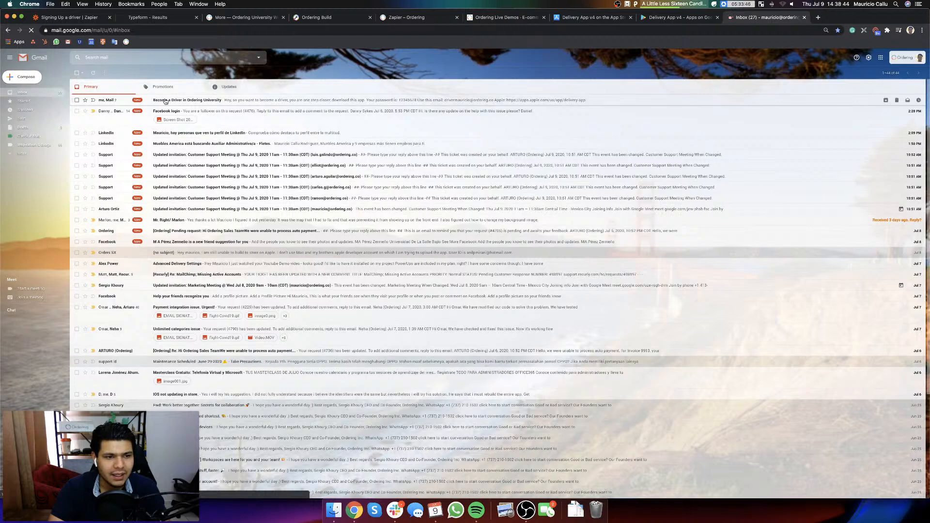
left_click(170, 101)
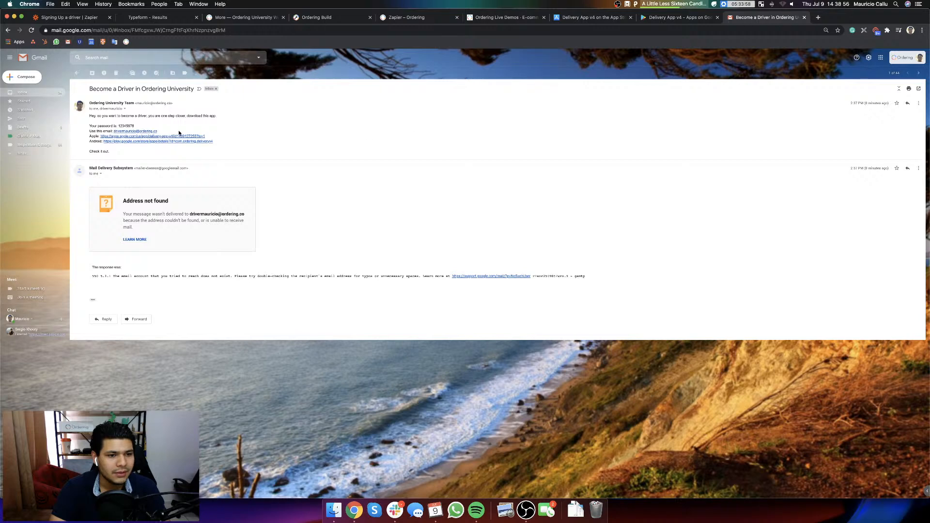
left_click(130, 137)
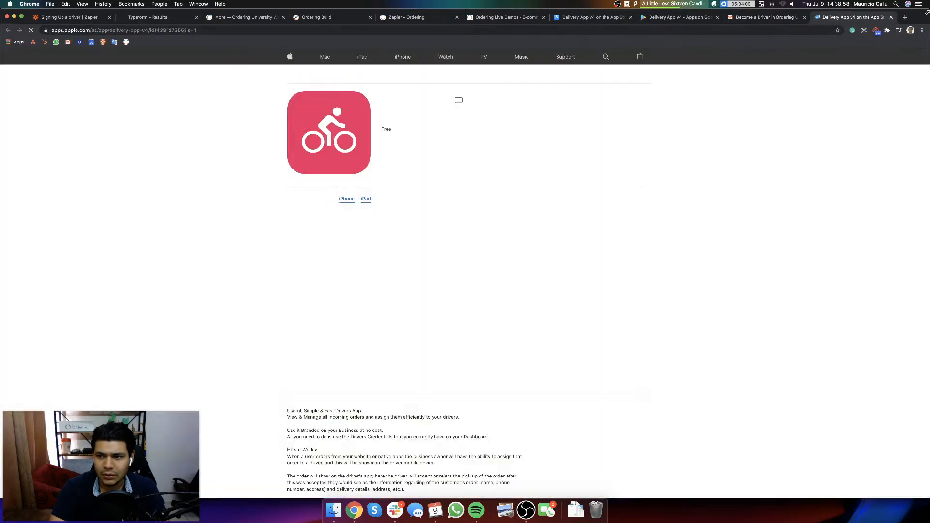
left_click(891, 17)
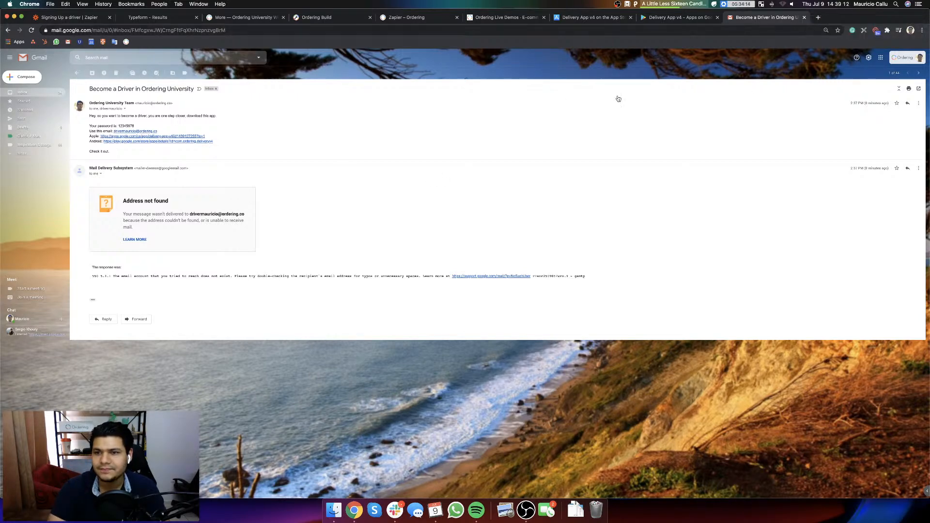
left_click(72, 17)
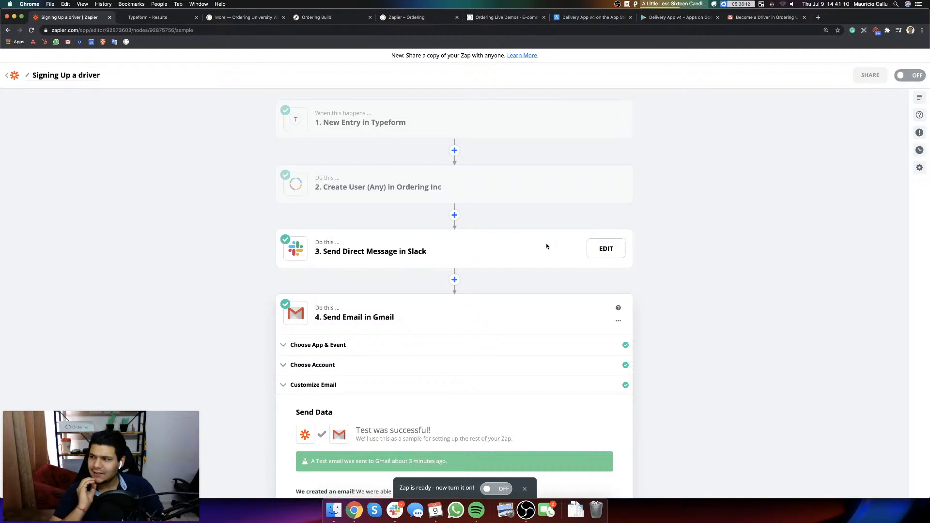
key("XF86AudioRaiseVolume")
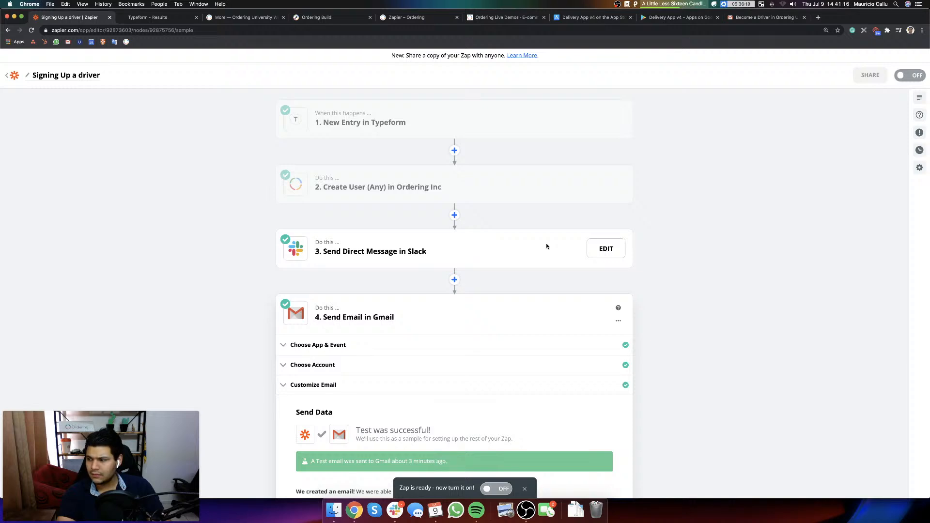
key("XF86AudioMute")
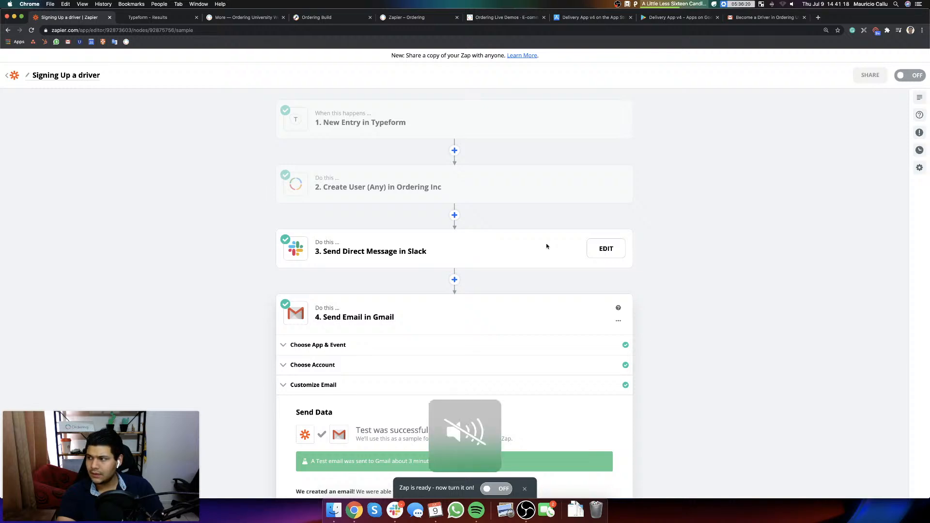
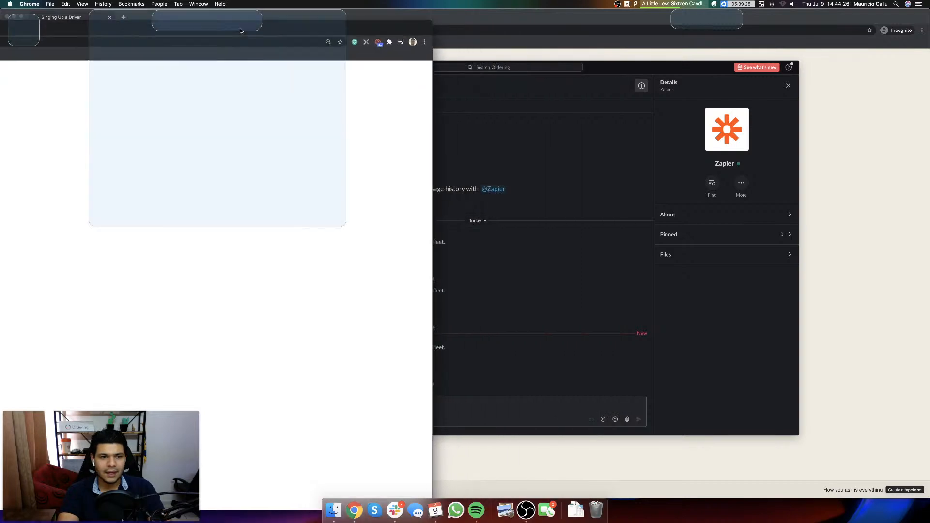
Step: Close the Slack and Typeform sign-up windows and set the Ordering marketplace page's zoom to 90%
left_click(772, 139)
key("super+w")
left_click(722, 271)
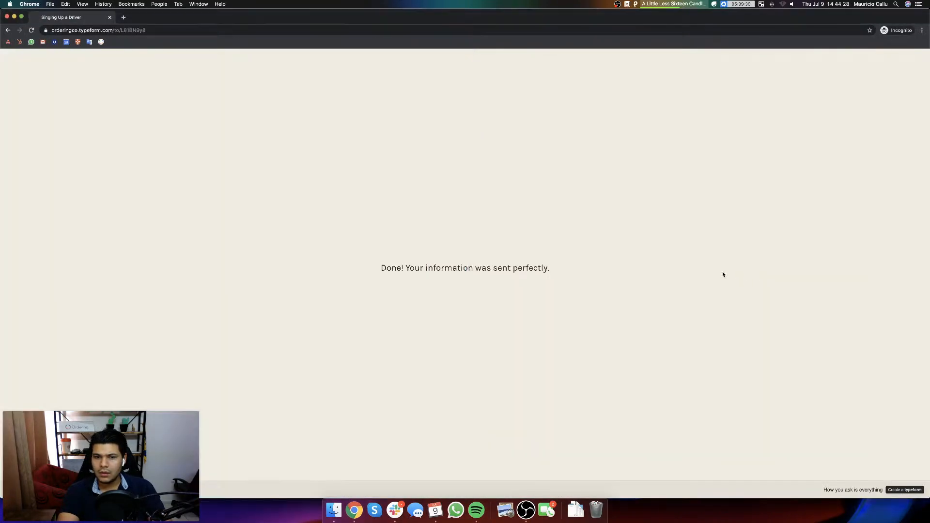
key("super+w")
key("super+minus")
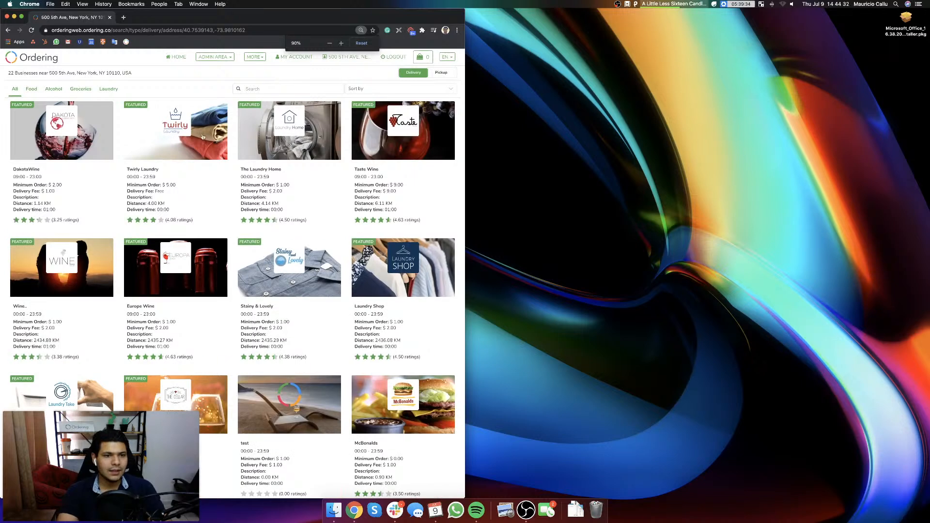
Step: Open singleweb.ordering.co in a new browser window beside the marketplace and load its home page at a smaller zoom
key("super+n")
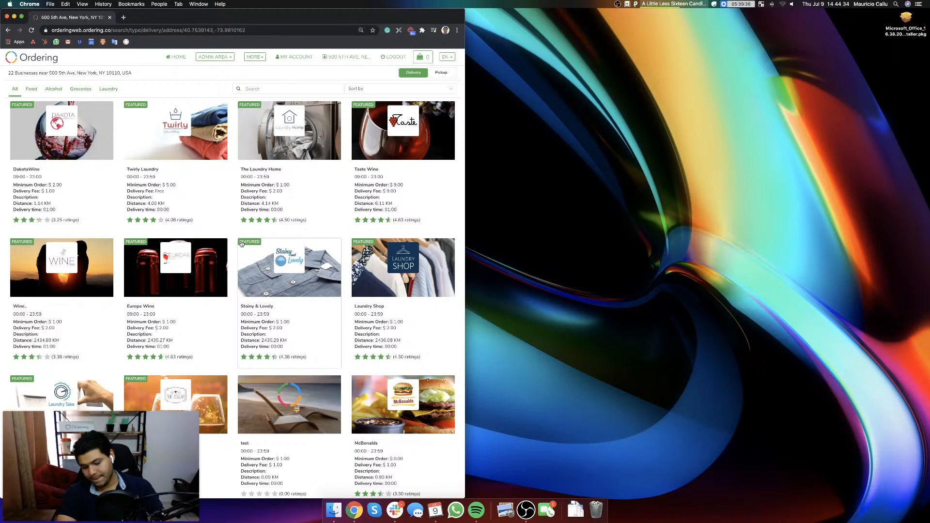
left_click_drag(232, 19, 689, 20)
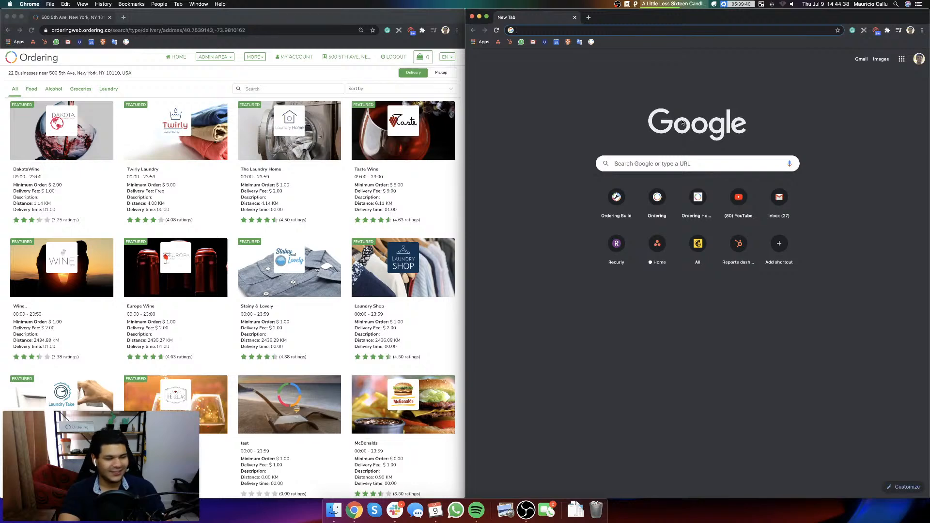
type("singleweb.ordering.co")
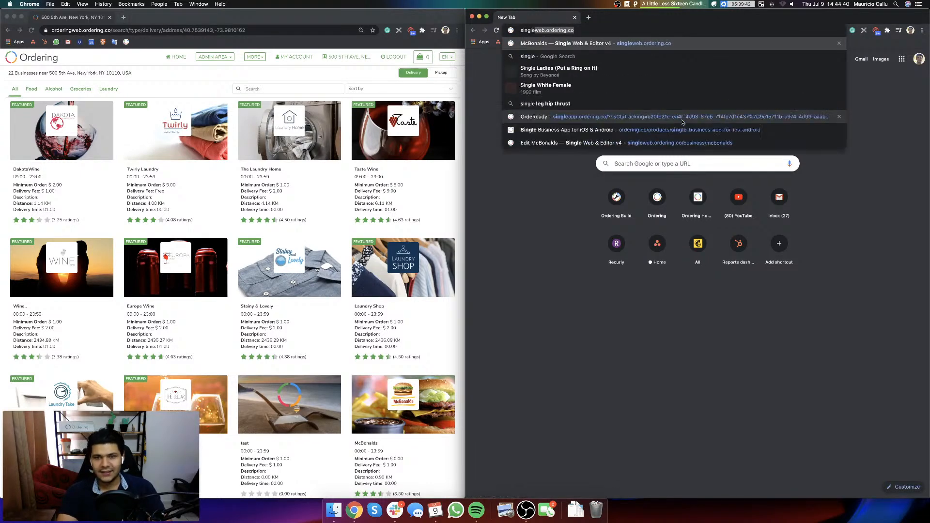
key("Return")
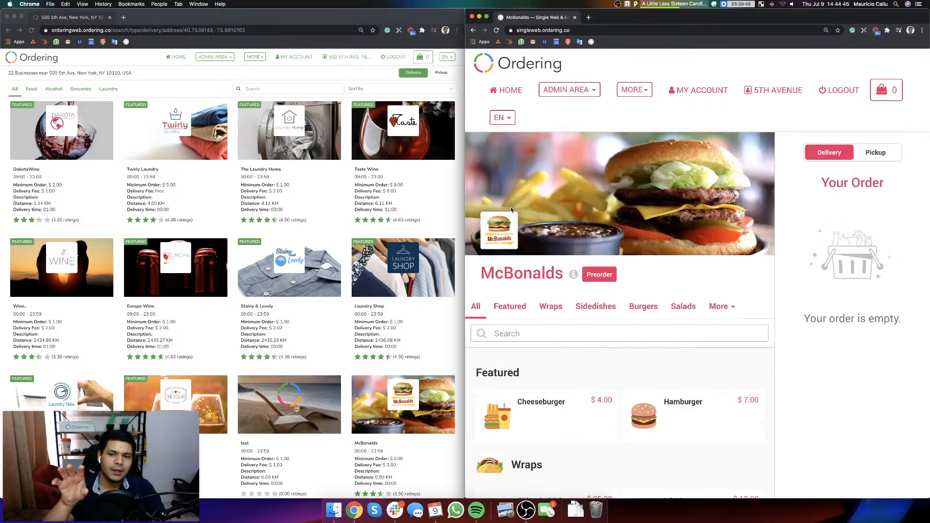
key("super+minus")
key("super+minus")
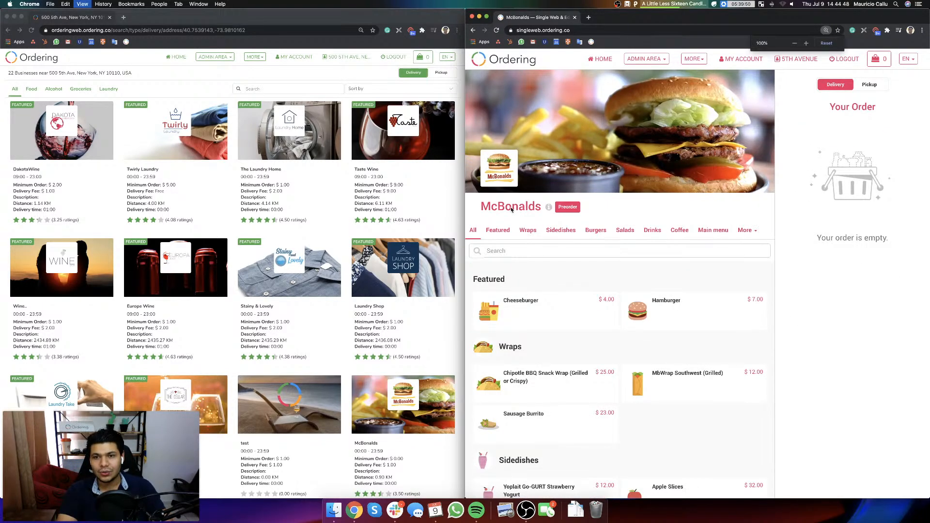
key("super+minus")
left_click(502, 62)
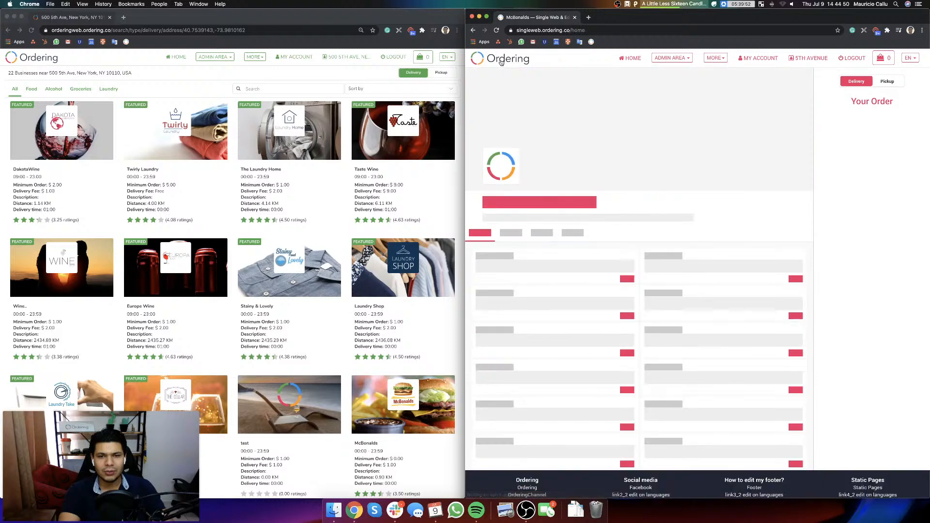
left_click(502, 62)
left_click(502, 62)
left_click(502, 62)
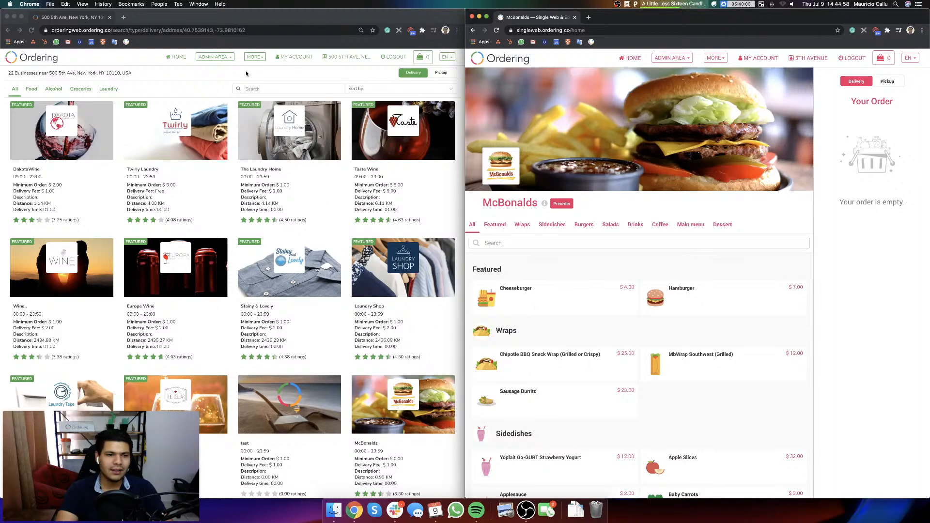
Step: Open the marketplace's My Stores list, filter it to Food, and open the McBonalds business for editing
left_click(204, 68)
left_click(215, 57)
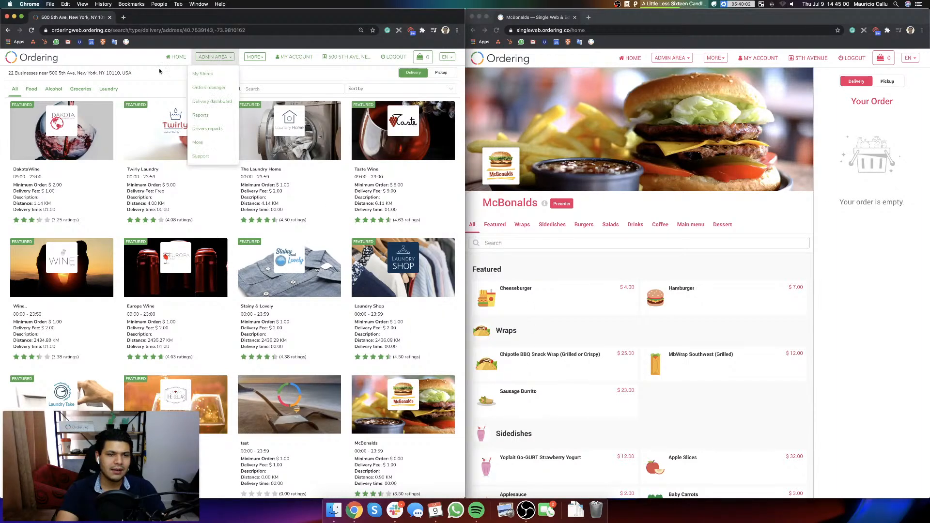
left_click(32, 89)
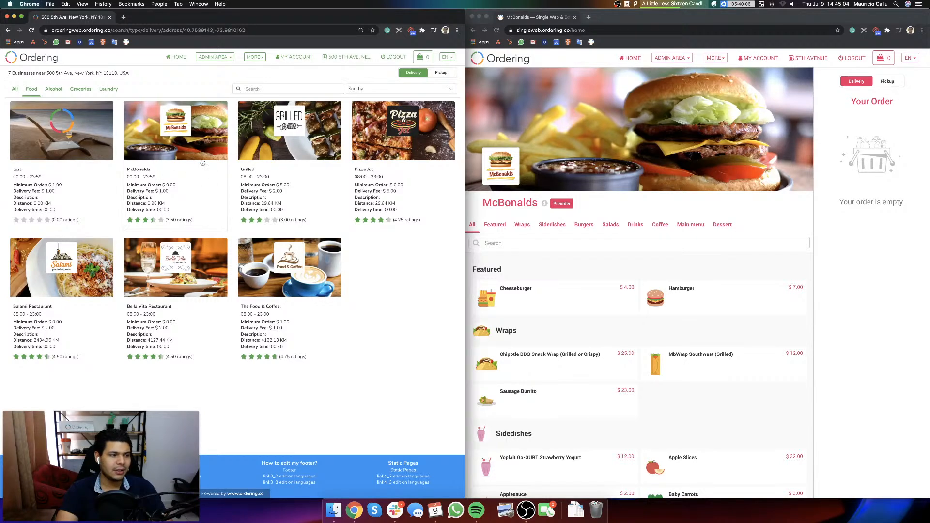
left_click(216, 58)
left_click(206, 73)
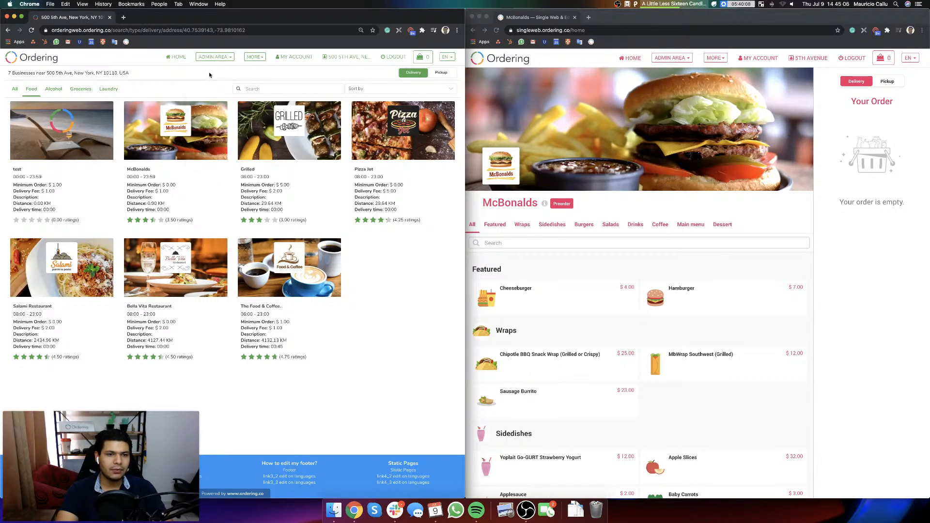
left_click(32, 75)
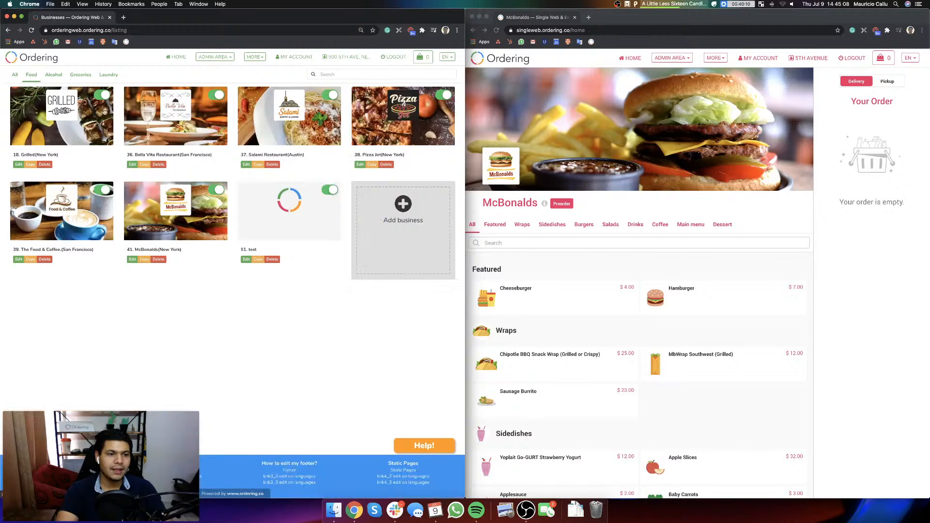
left_click(173, 221)
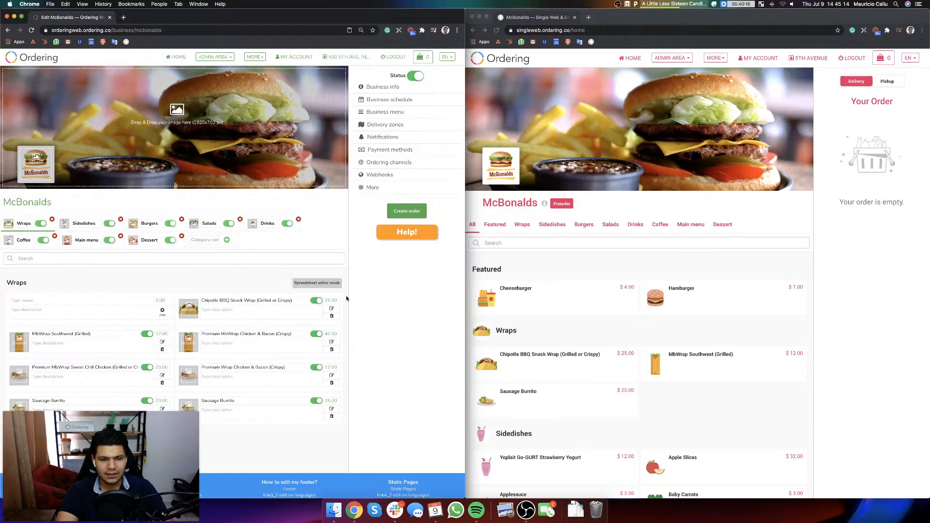
Step: Disable both Cheeseburger products in McBonalds' Burgers category, reloading the single-business website after each change
left_click(149, 223)
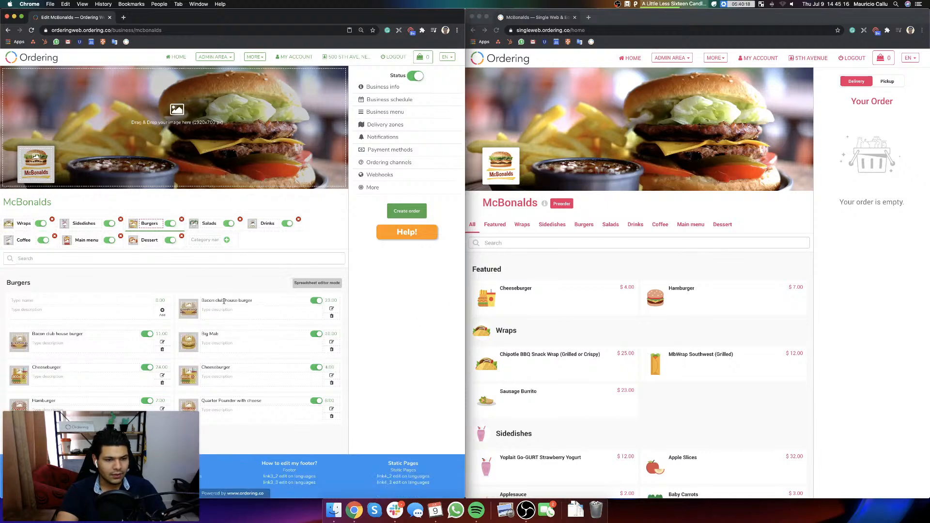
left_click(144, 369)
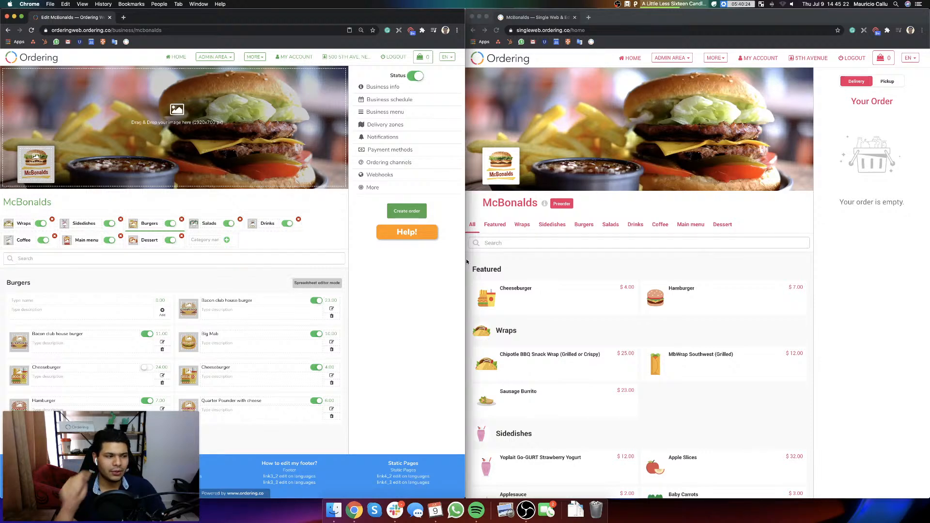
left_click(495, 30)
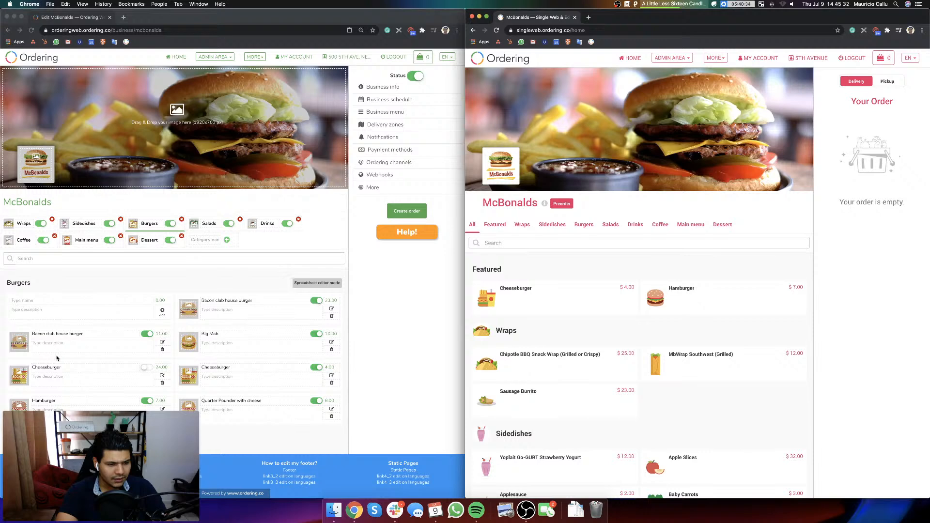
left_click(318, 368)
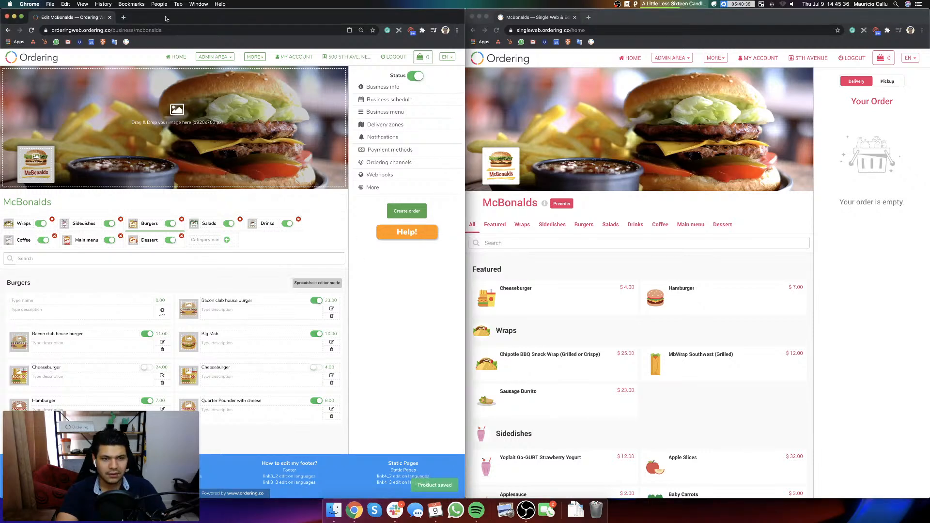
left_click(495, 30)
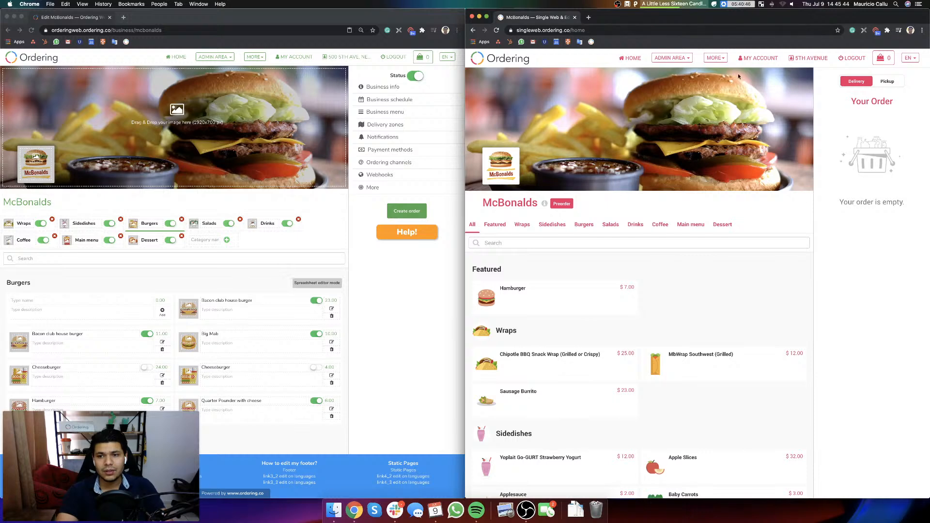
Step: Log out of the single-business website, log back in with the saved business account, and open My Stores
left_click(850, 58)
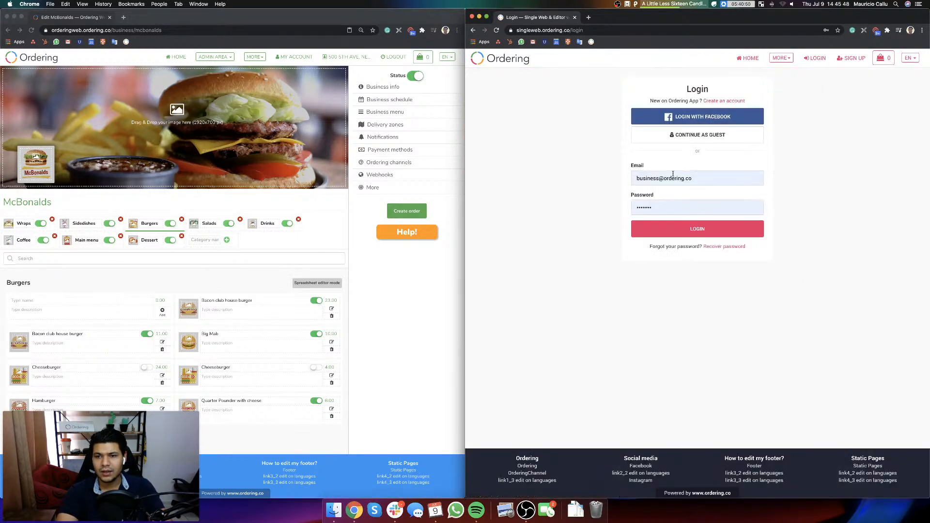
left_click(672, 180)
left_click(700, 229)
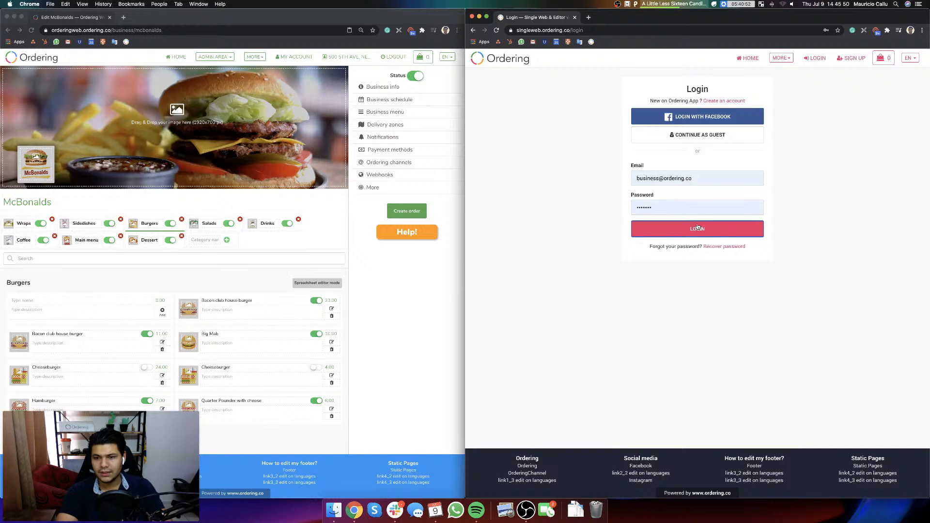
left_click(678, 58)
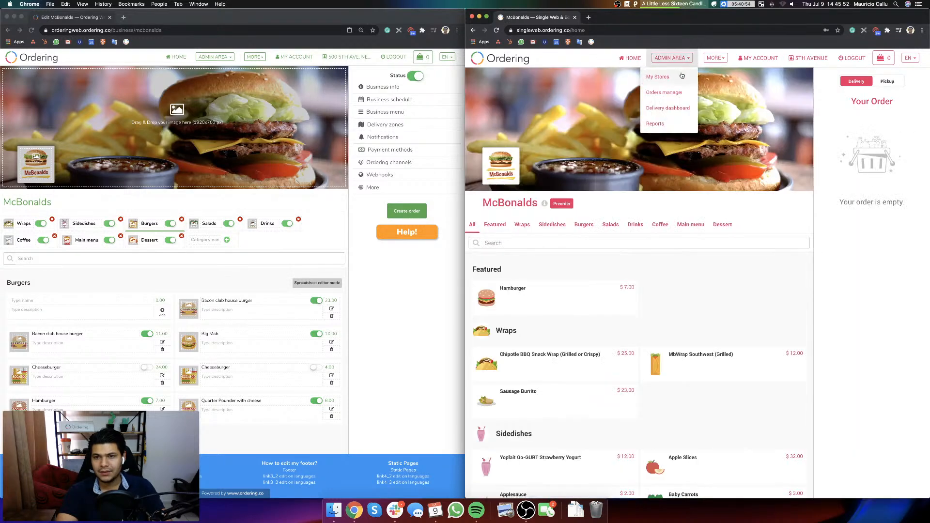
left_click(664, 78)
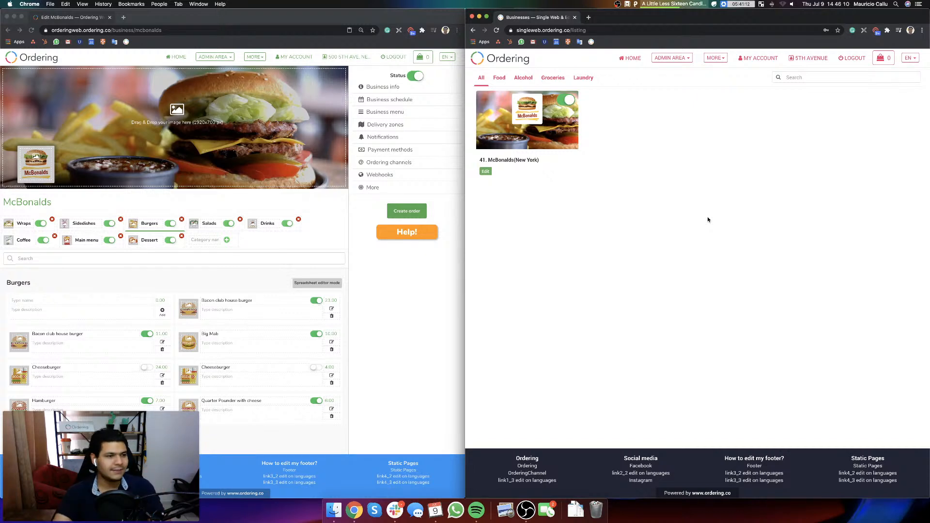
Step: Open the marketplace's full My Stores list to compare it with the single-business account's store list
left_click(401, 306)
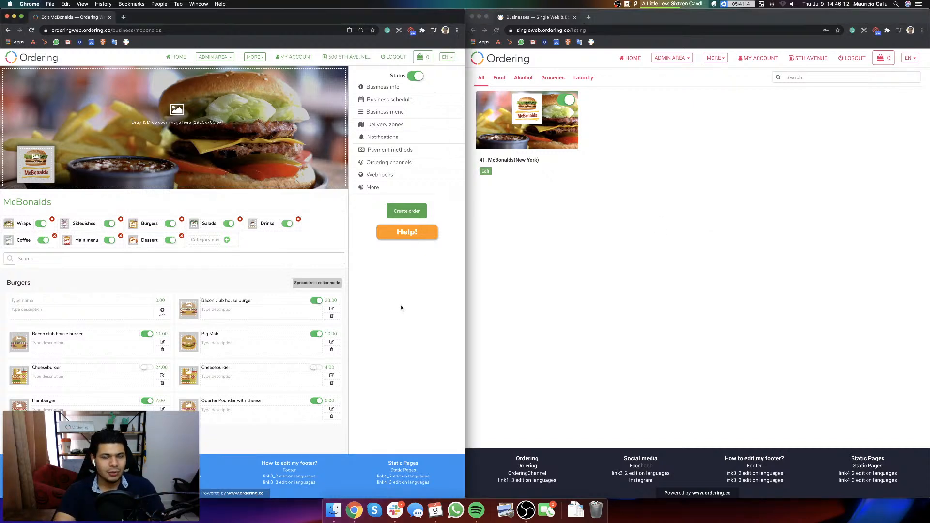
left_click(628, 243)
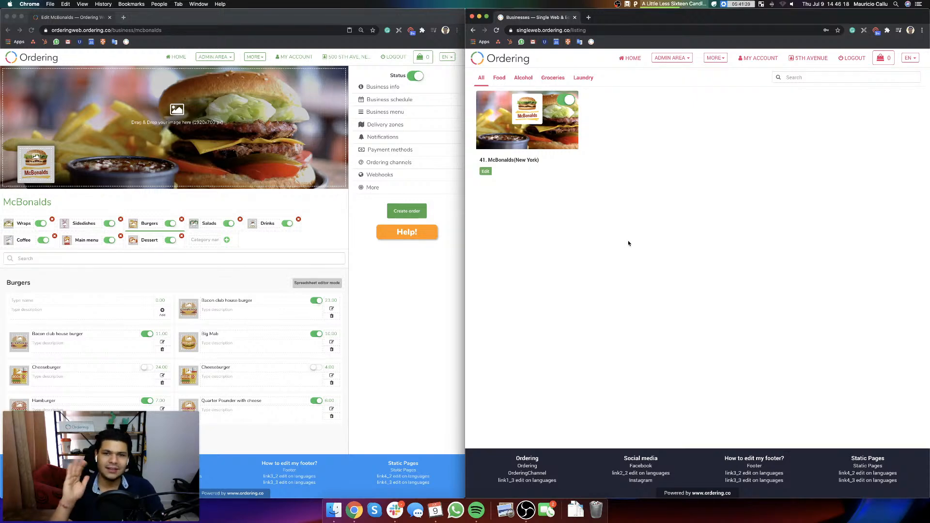
left_click(368, 298)
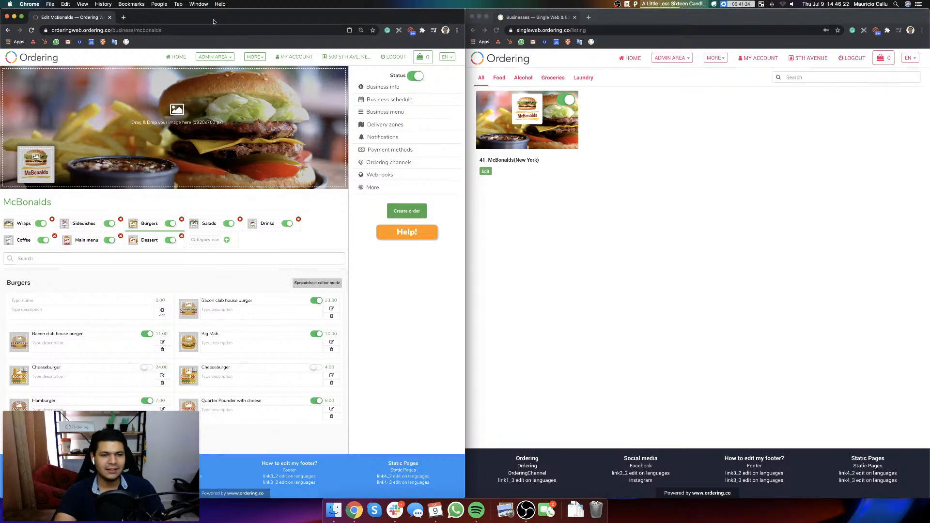
left_click(220, 58)
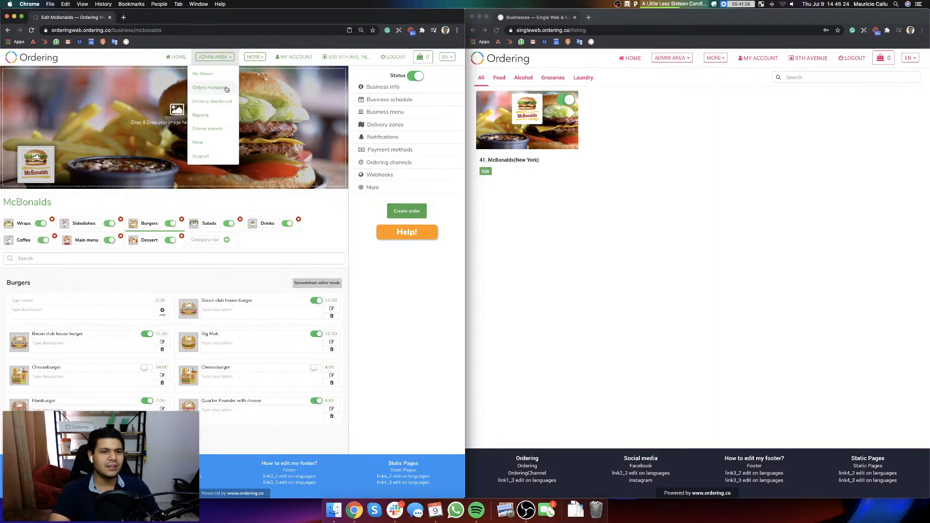
left_click(211, 77)
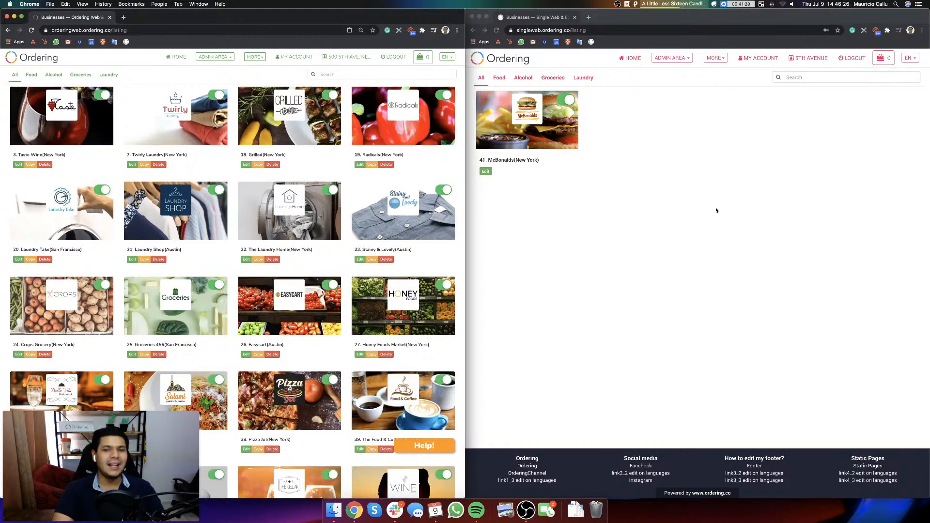
Step: Open singleapp.ordering.co in a new tab of the single-business website's window
left_click(579, 118)
left_click(589, 18)
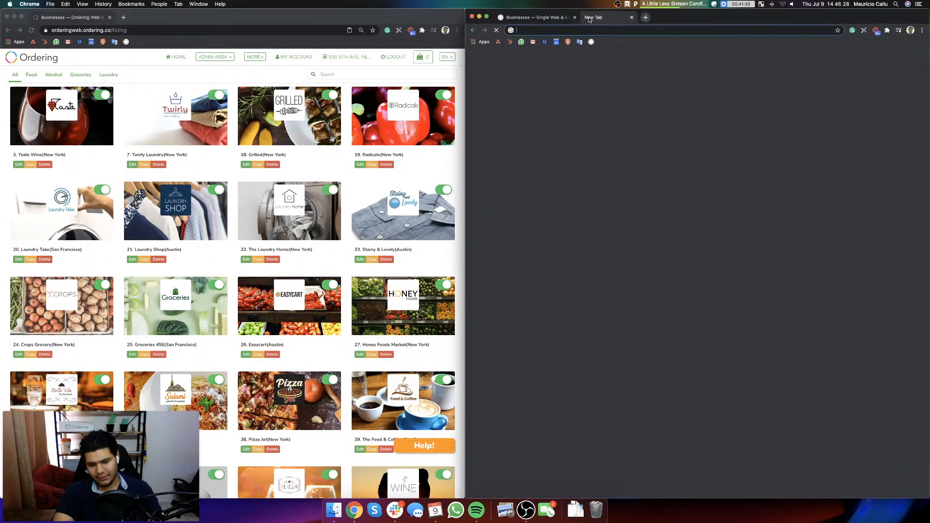
type("singleapp")
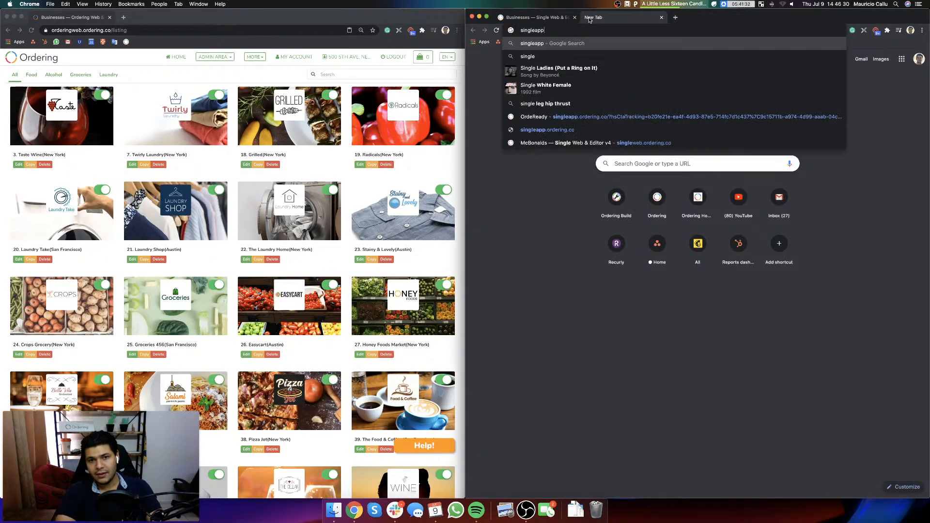
key("Down")
key("Down")
key("Down")
key("Down")
key("Down")
key("Down")
key("Down")
key("Return")
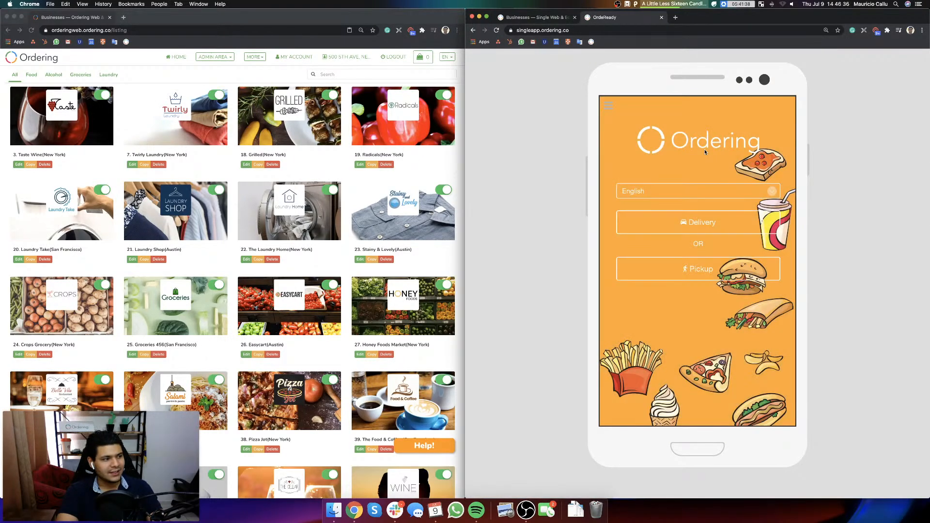
Step: Start a delivery order in the single-business app, save the delivery address, and view McBonalds' Burgers category
left_click(699, 233)
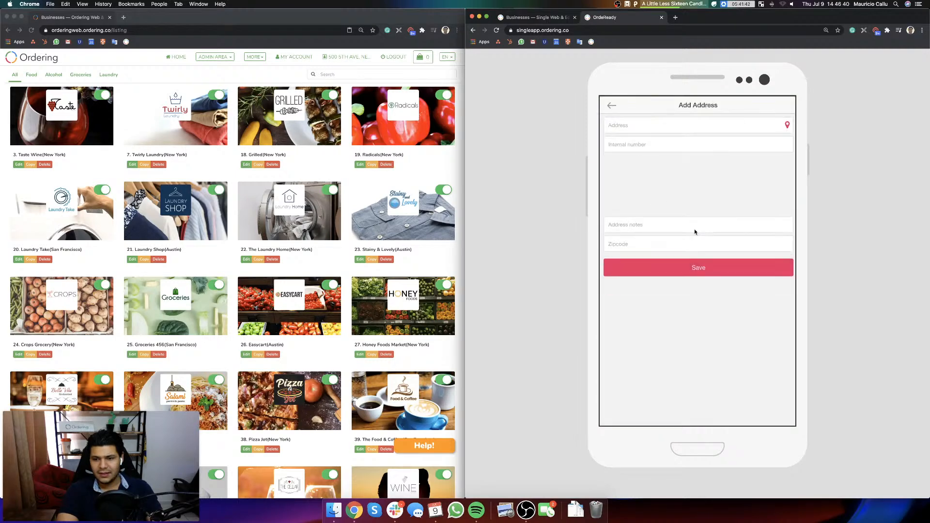
type("5th")
left_click(637, 140)
left_click(720, 298)
left_click(701, 228)
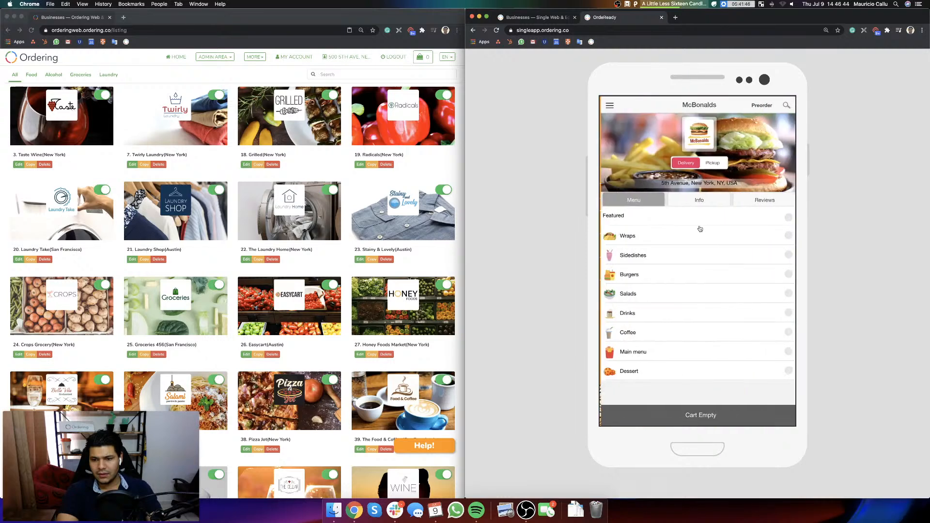
left_click(646, 275)
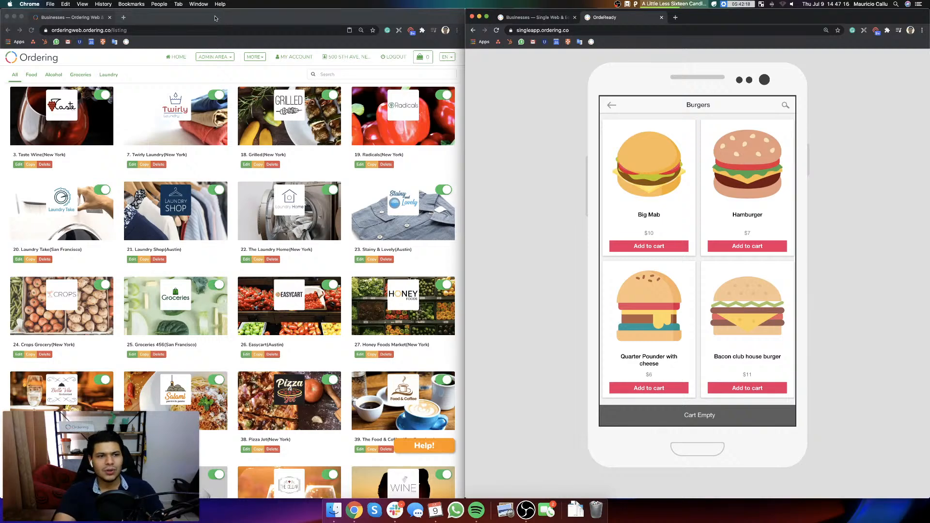
Step: Open my.ordering.co in a new tab of the marketplace window
left_click(123, 17)
type("my.ordering.co")
key("Return")
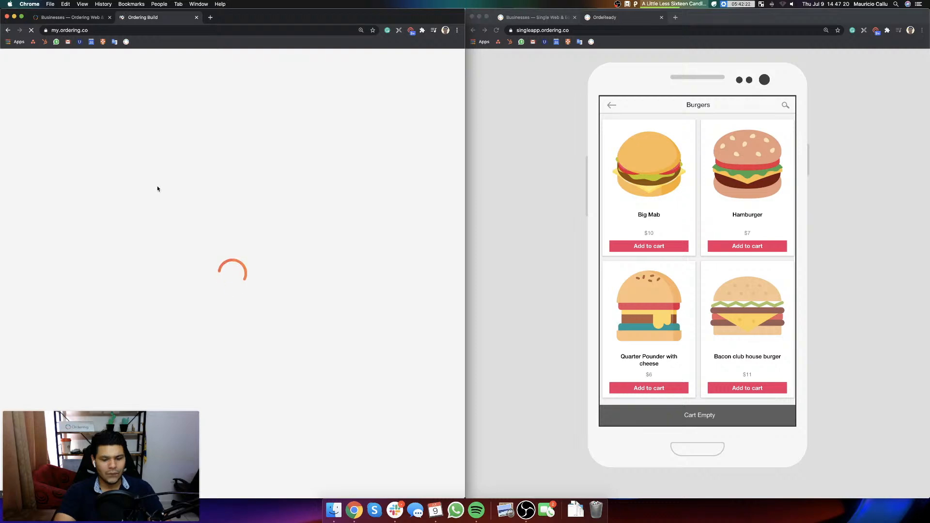
Step: Examine the website, customer, business and delivery app products listed under each project on my.ordering.co, and close that page
key("super+minus")
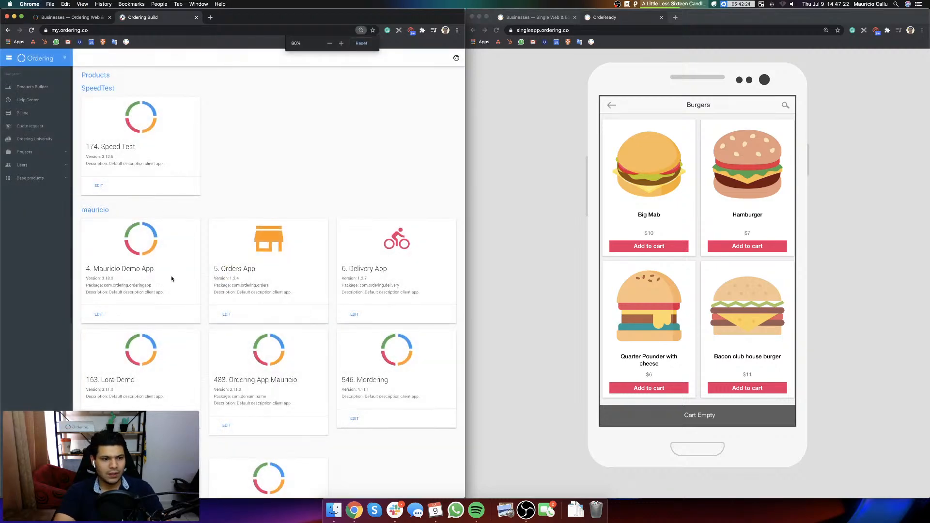
left_click(451, 323)
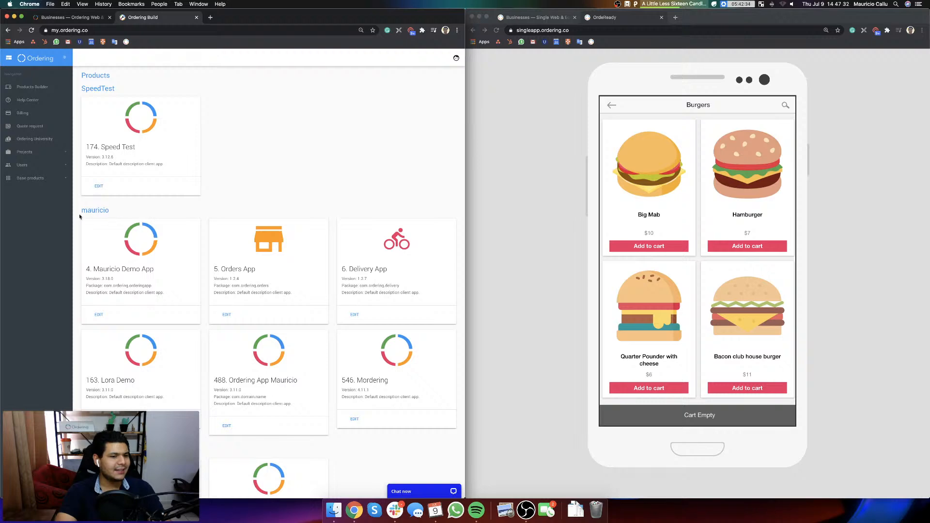
scroll(313, 370, "down", 10)
scroll(291, 349, "up", 10)
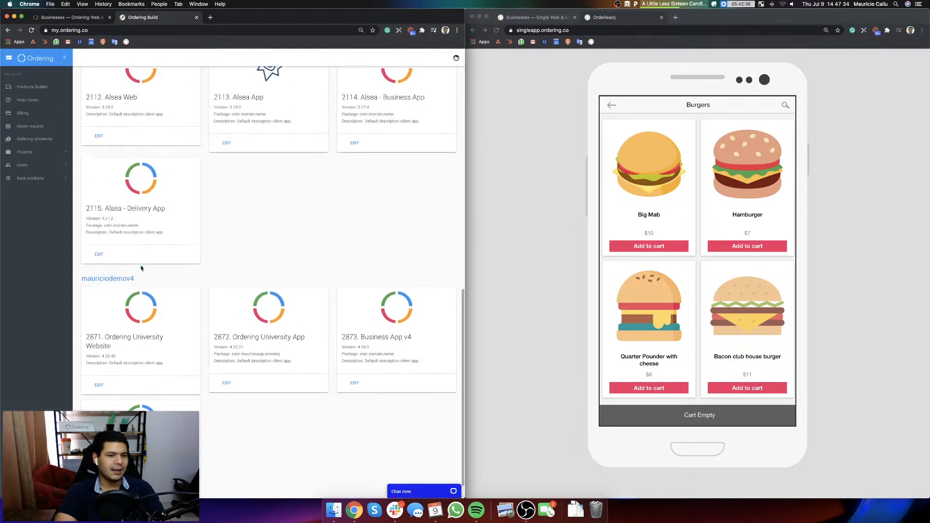
scroll(198, 318, "down", 3)
scroll(198, 318, "down", 10)
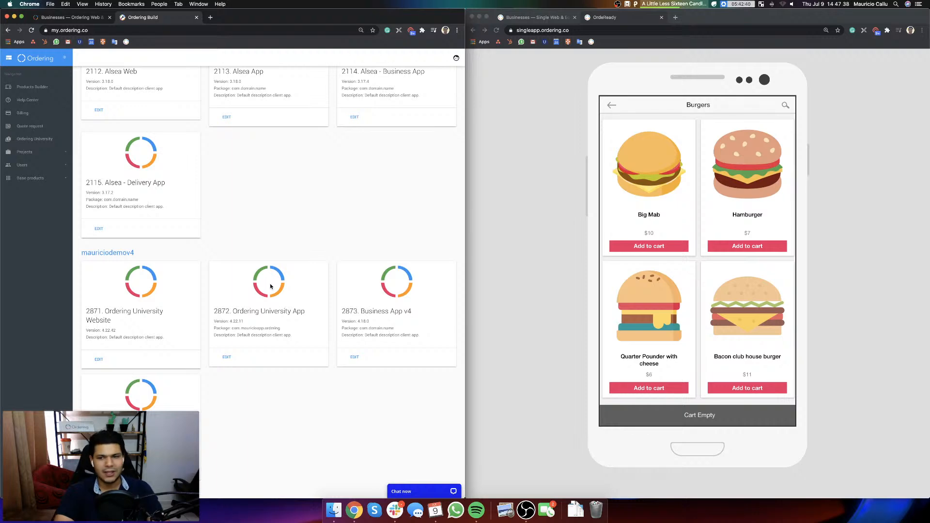
key("super+w")
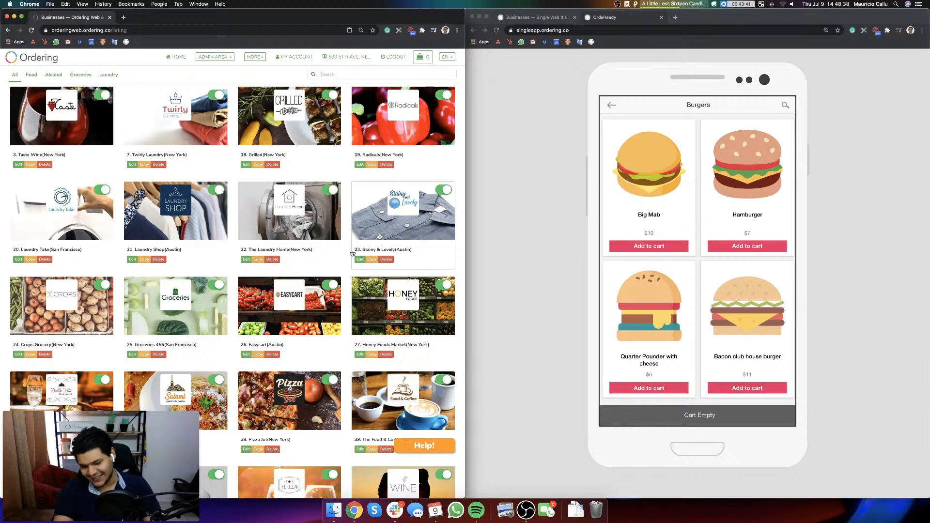
Step: Mute the computer's sound output
key("XF86AudioRaiseVolume")
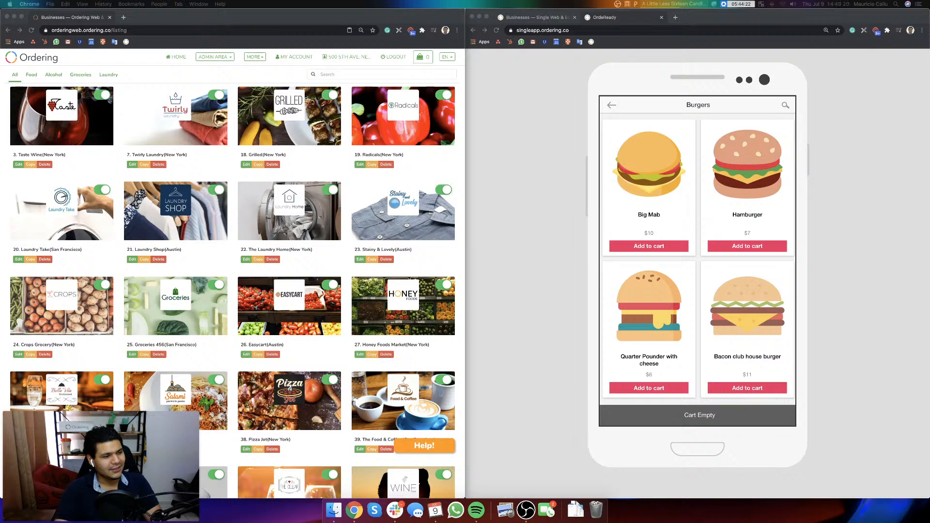
key("XF86AudioMute")
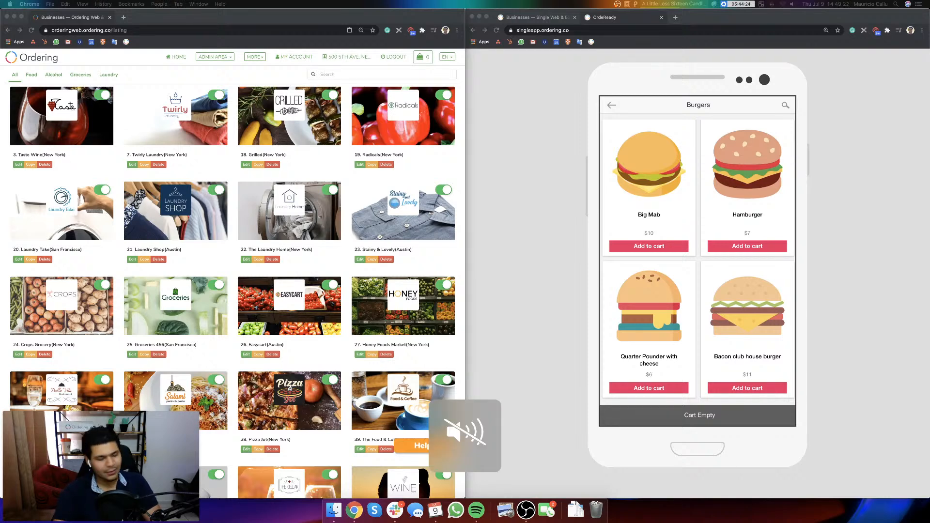